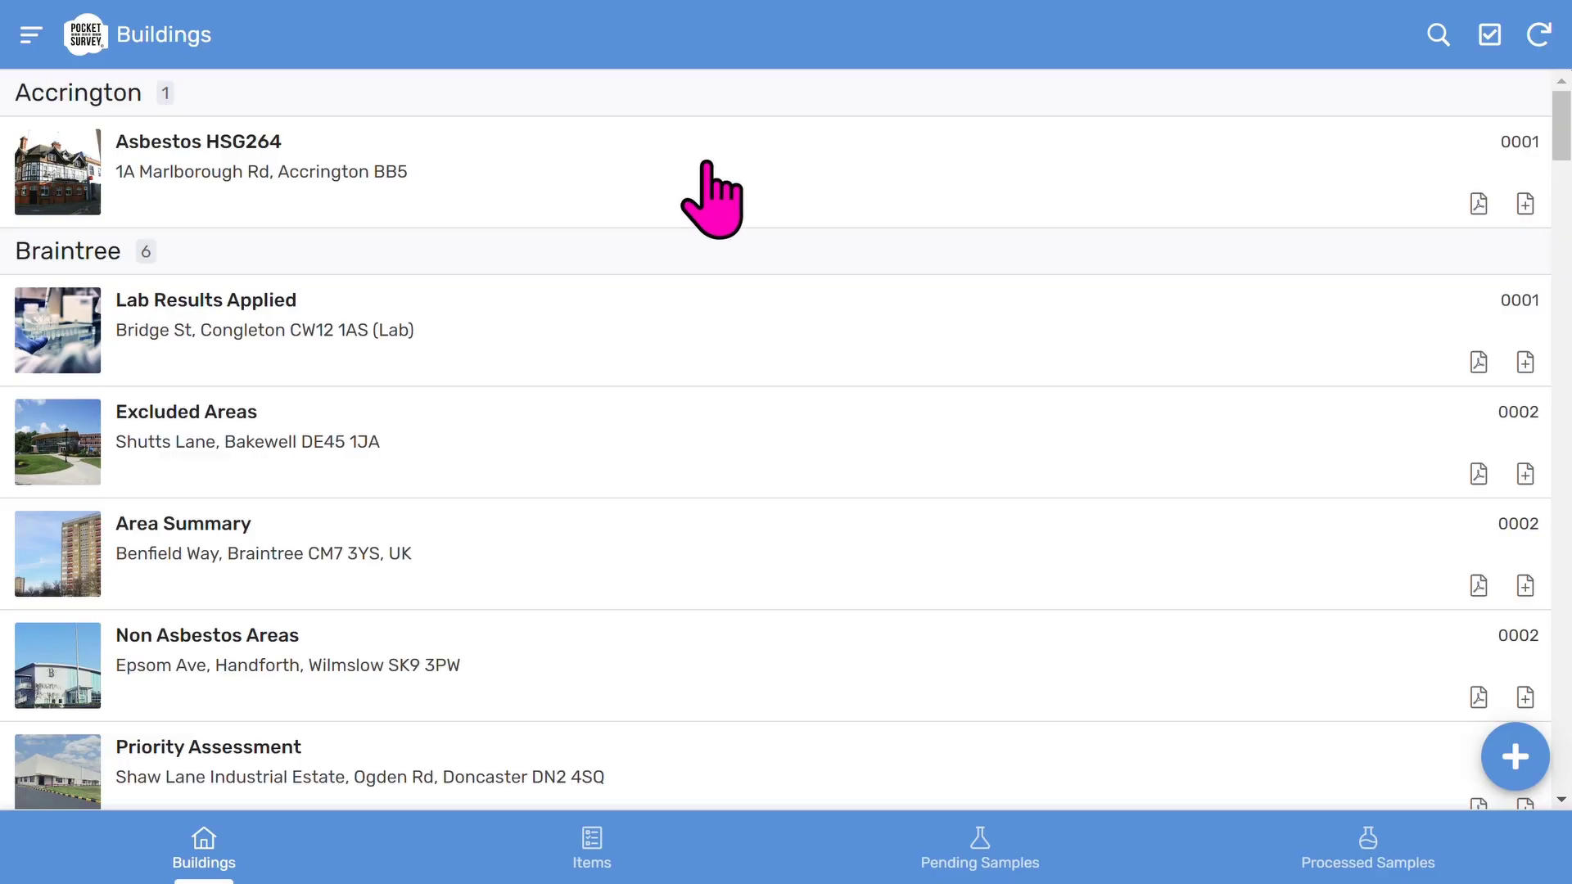
Step: Open Asbestos HSG264's details and scroll to its Inspection Status choices, currently Pending
left_click(708, 196)
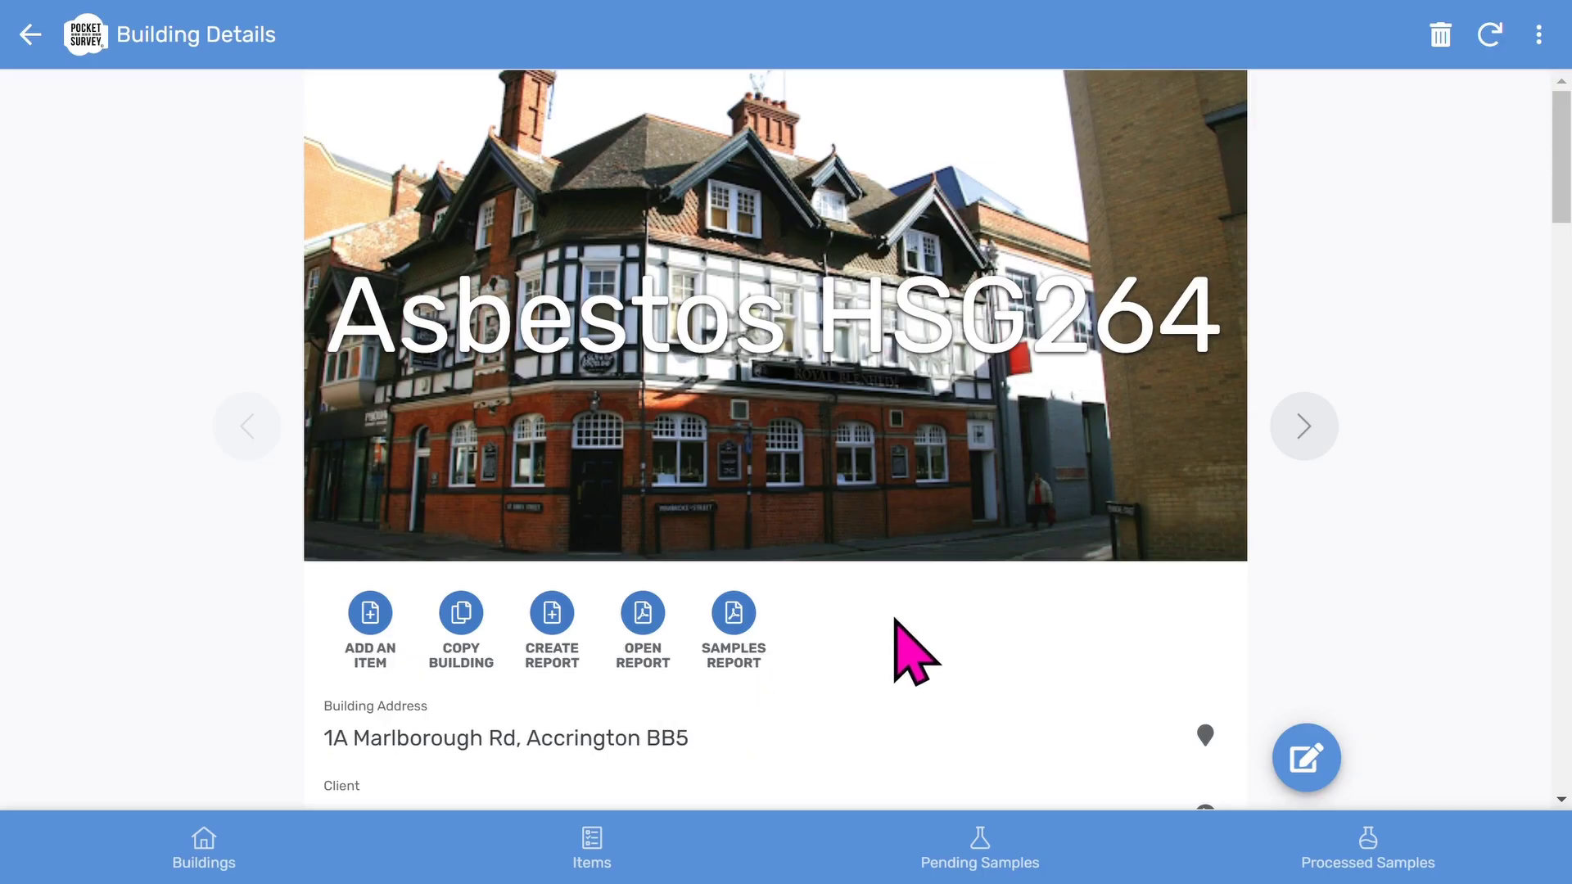
scroll(901, 630, "down", 5)
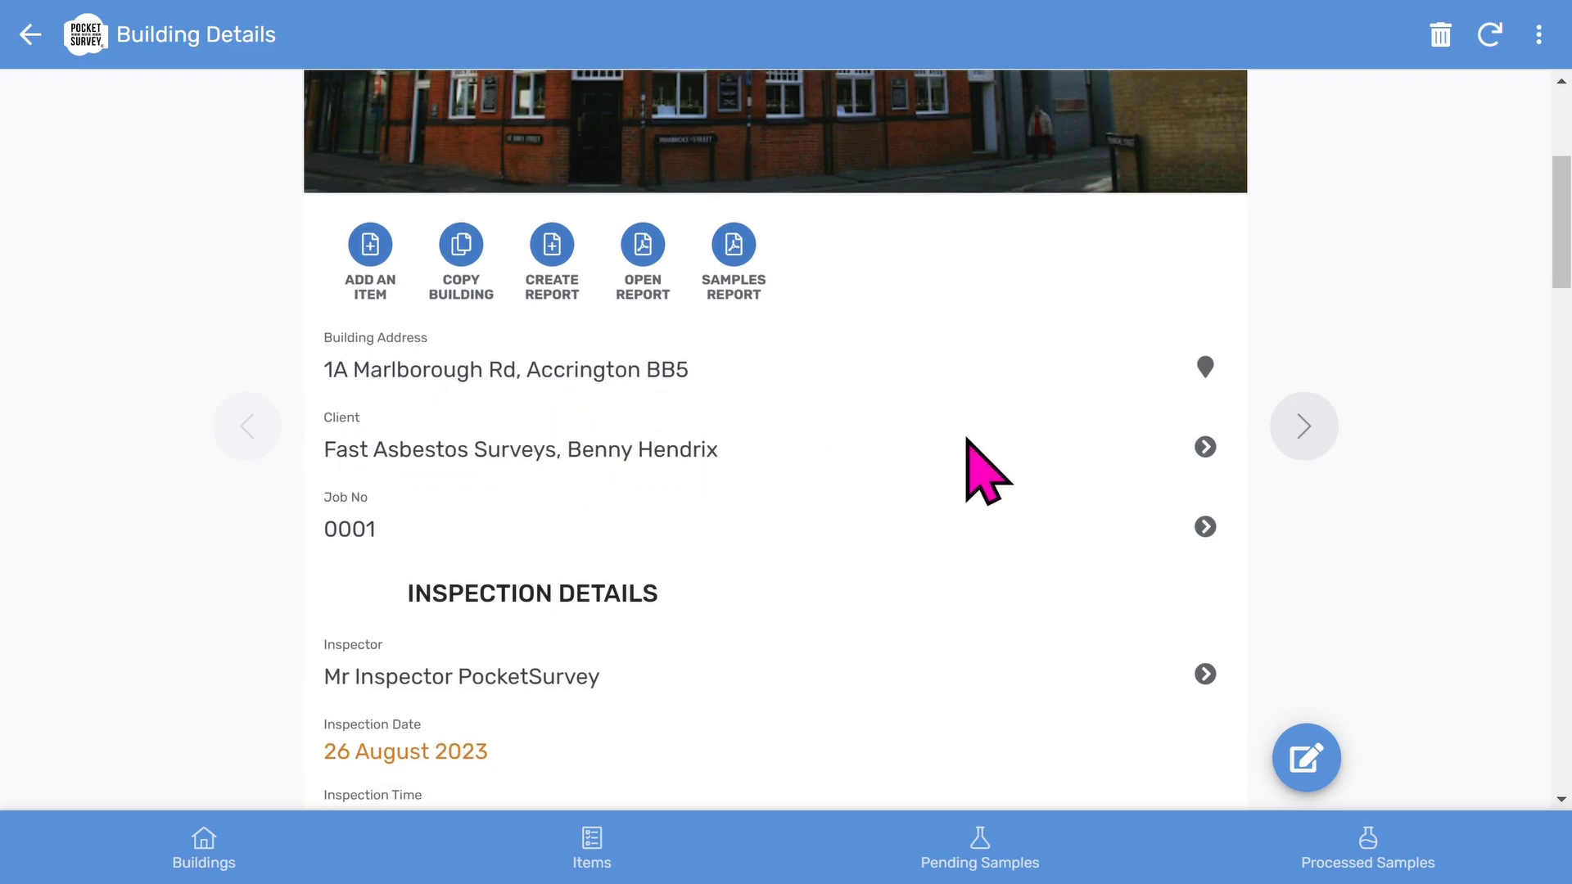
scroll(961, 442, "down", 5)
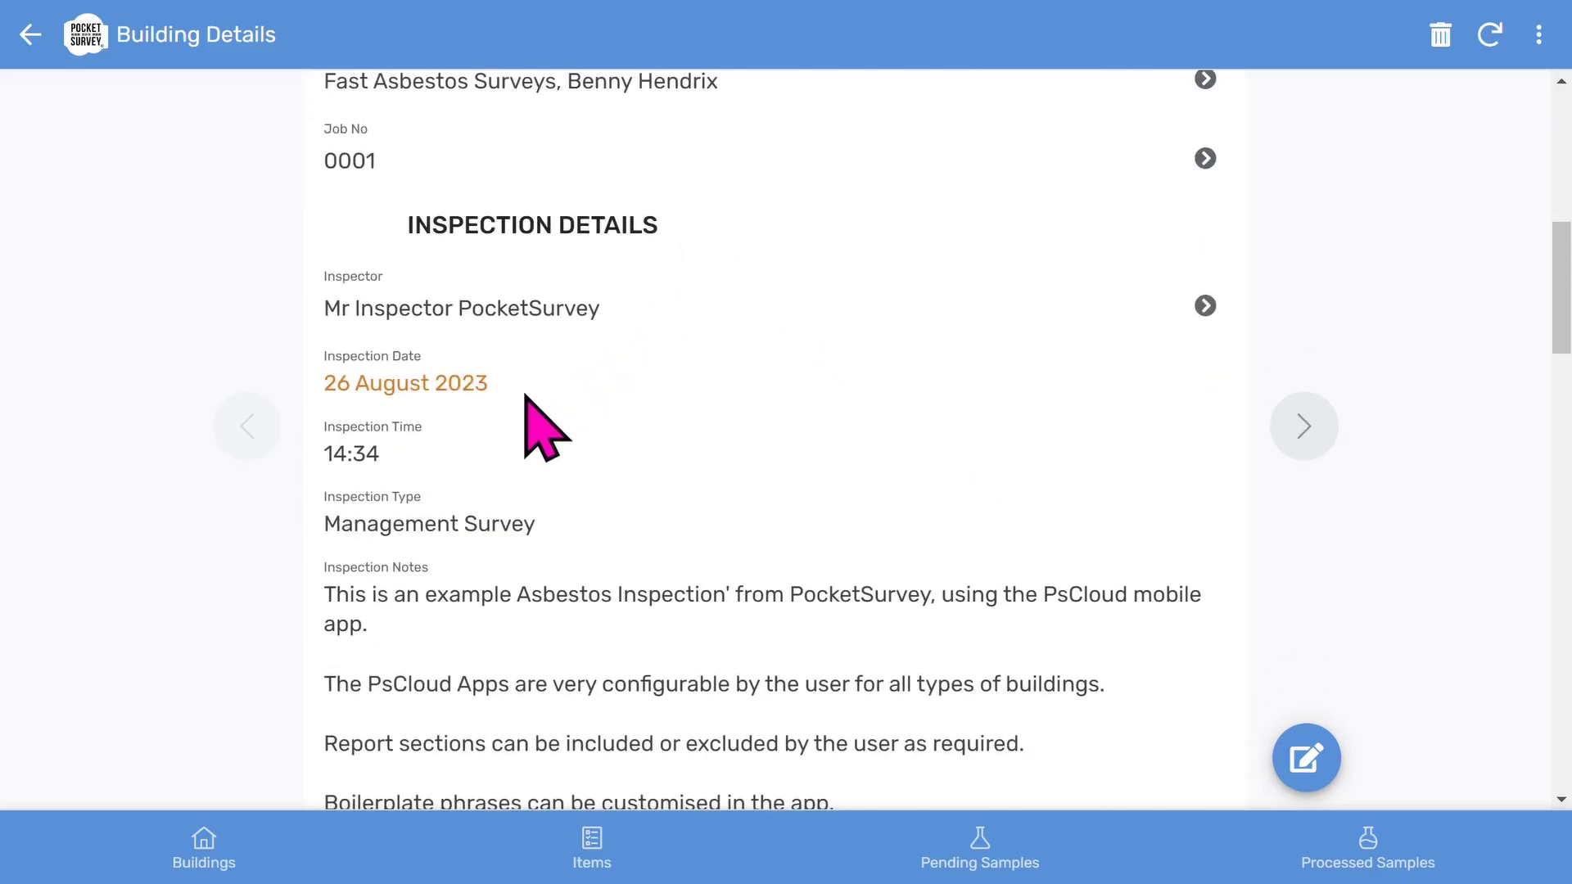
scroll(712, 439, "down", 3)
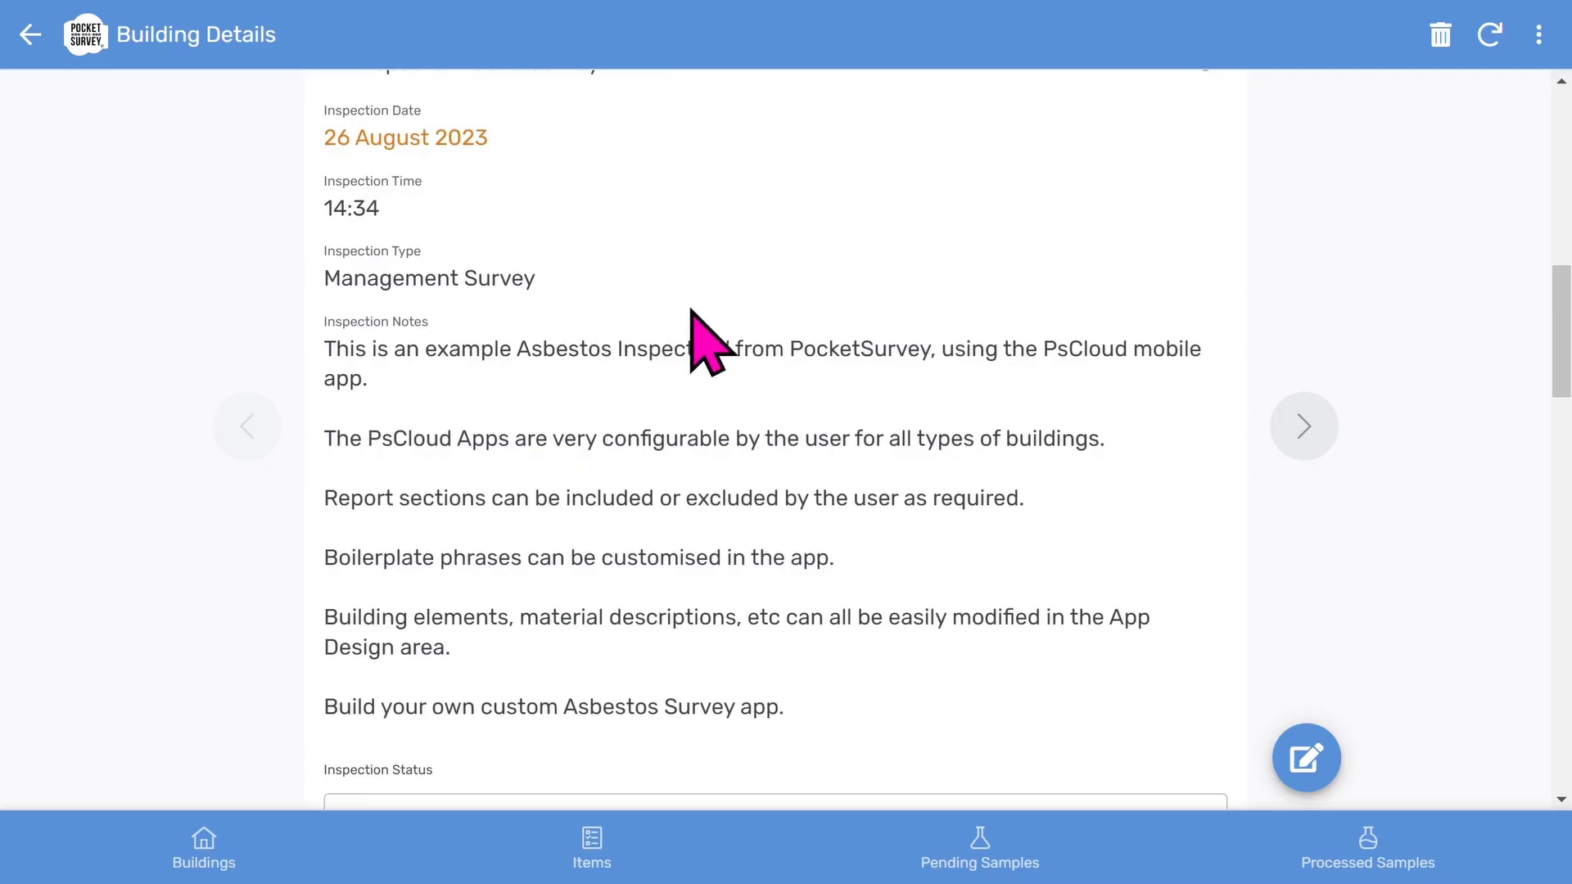
scroll(712, 344, "down", 7)
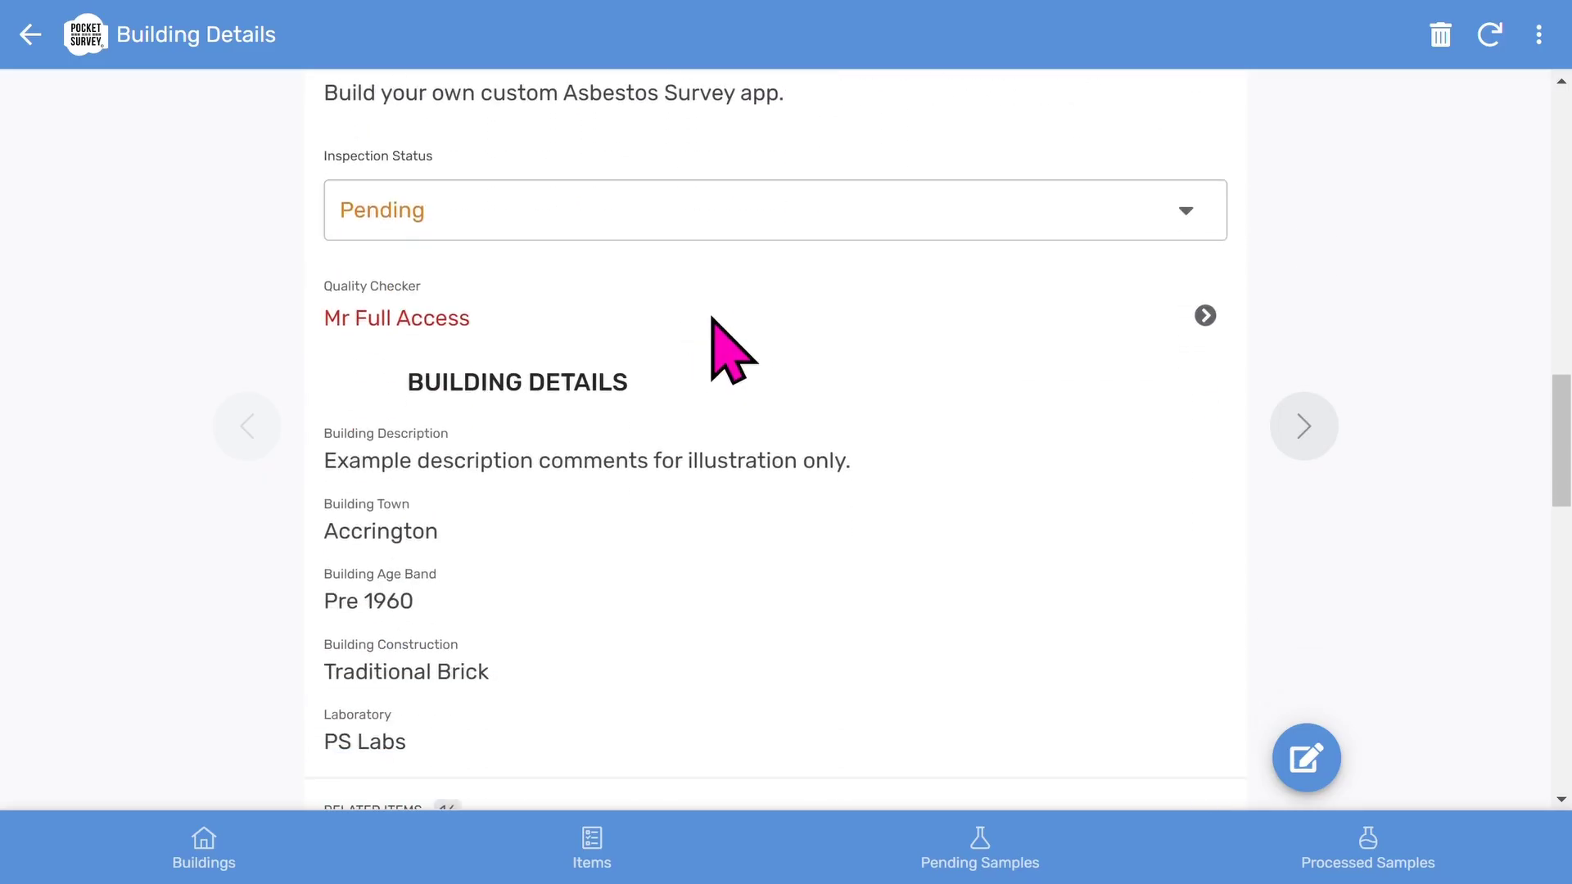
left_click(603, 220)
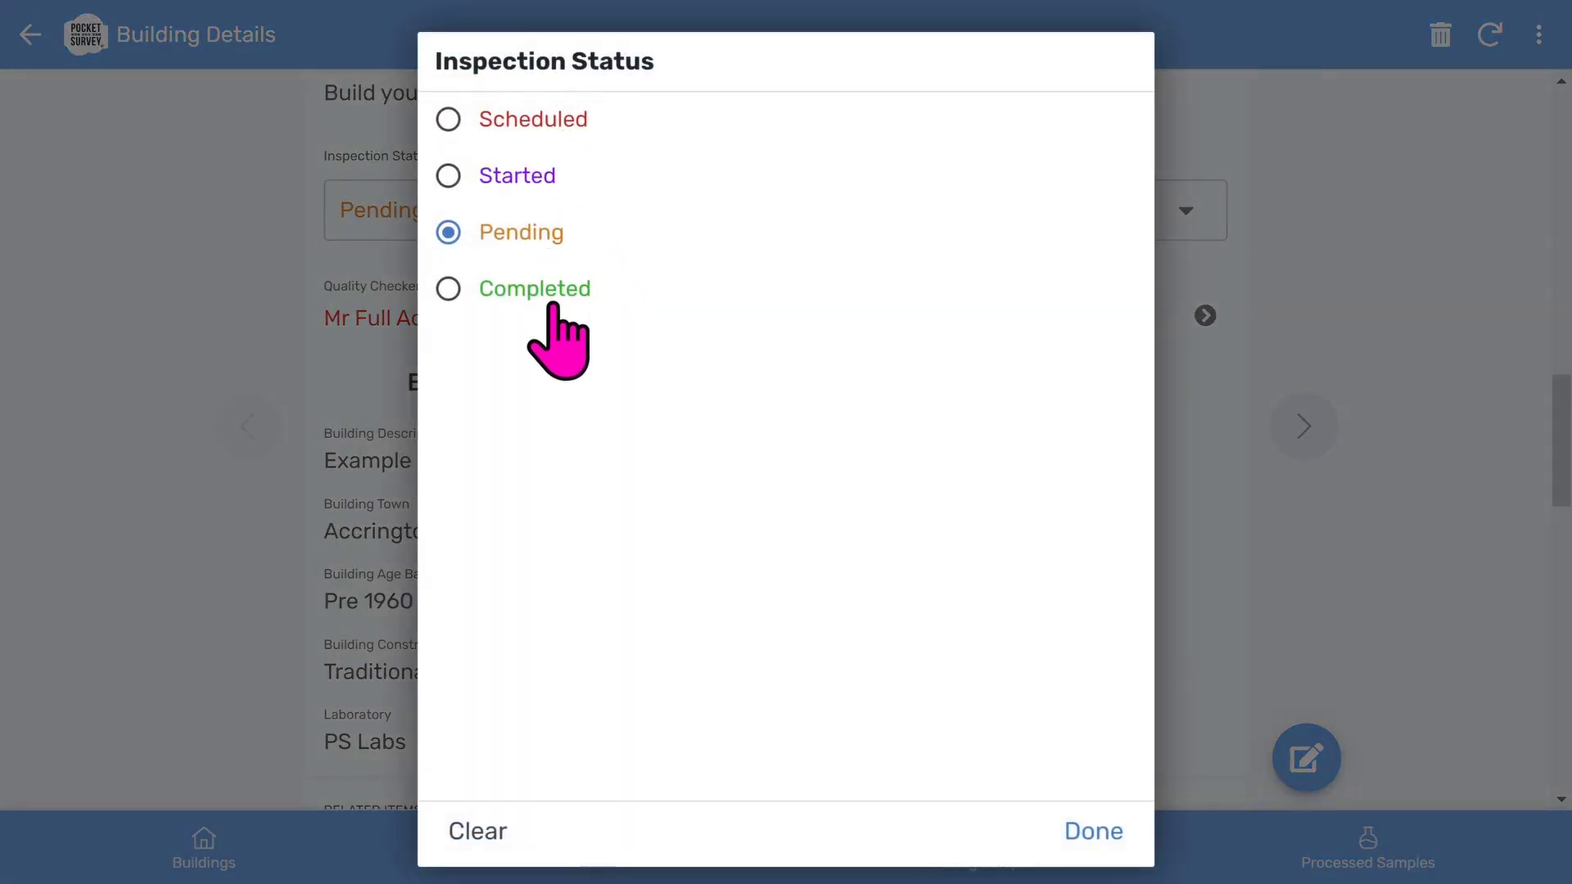
left_click(1094, 832)
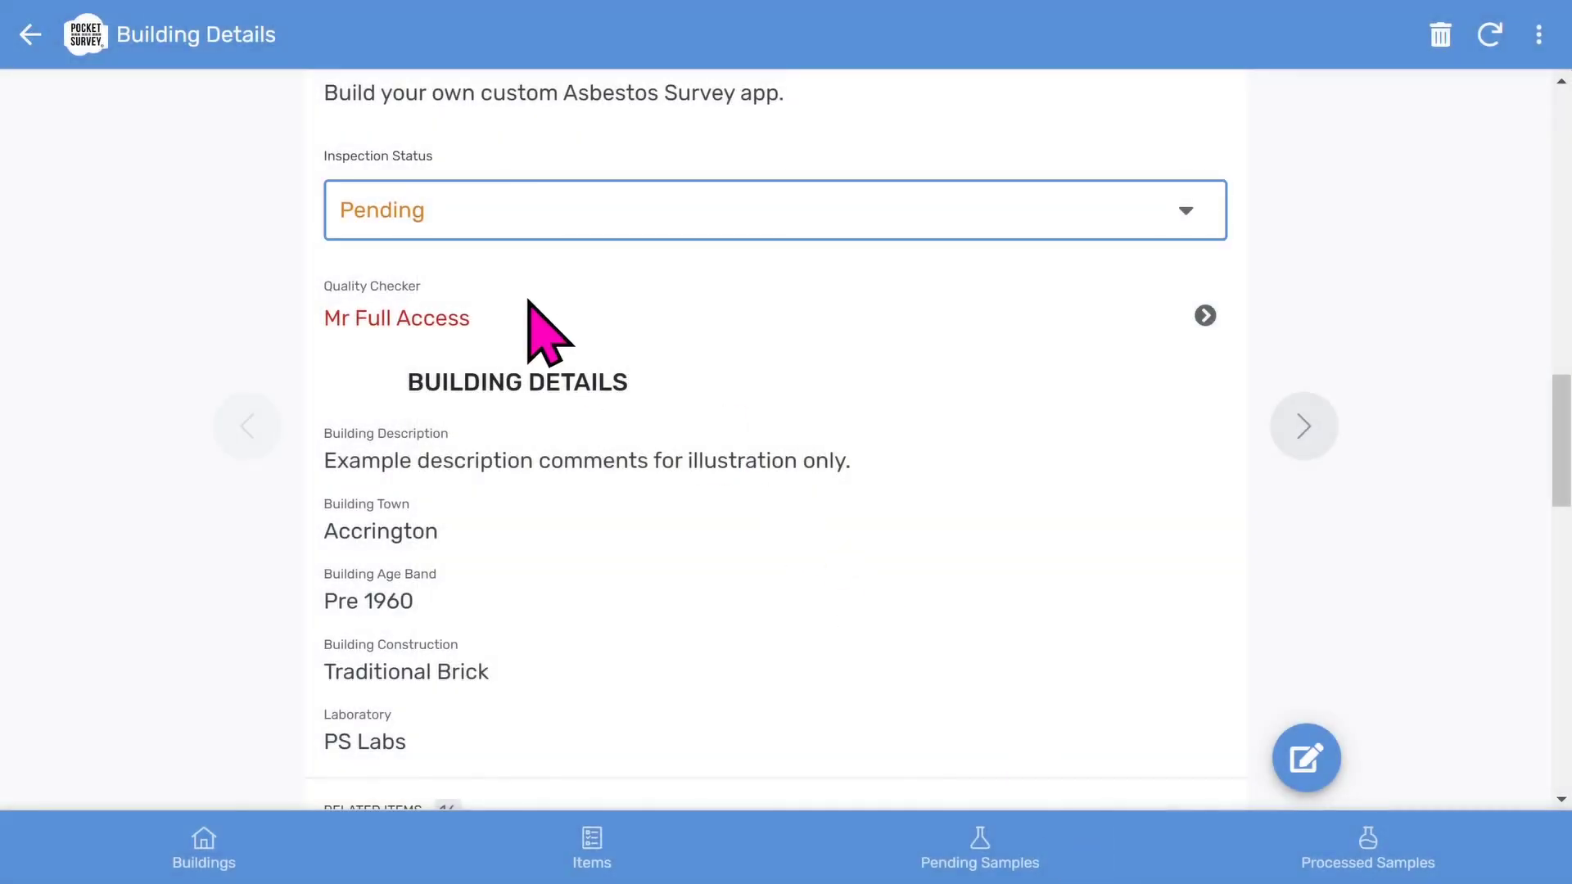
scroll(876, 446, "down", 3)
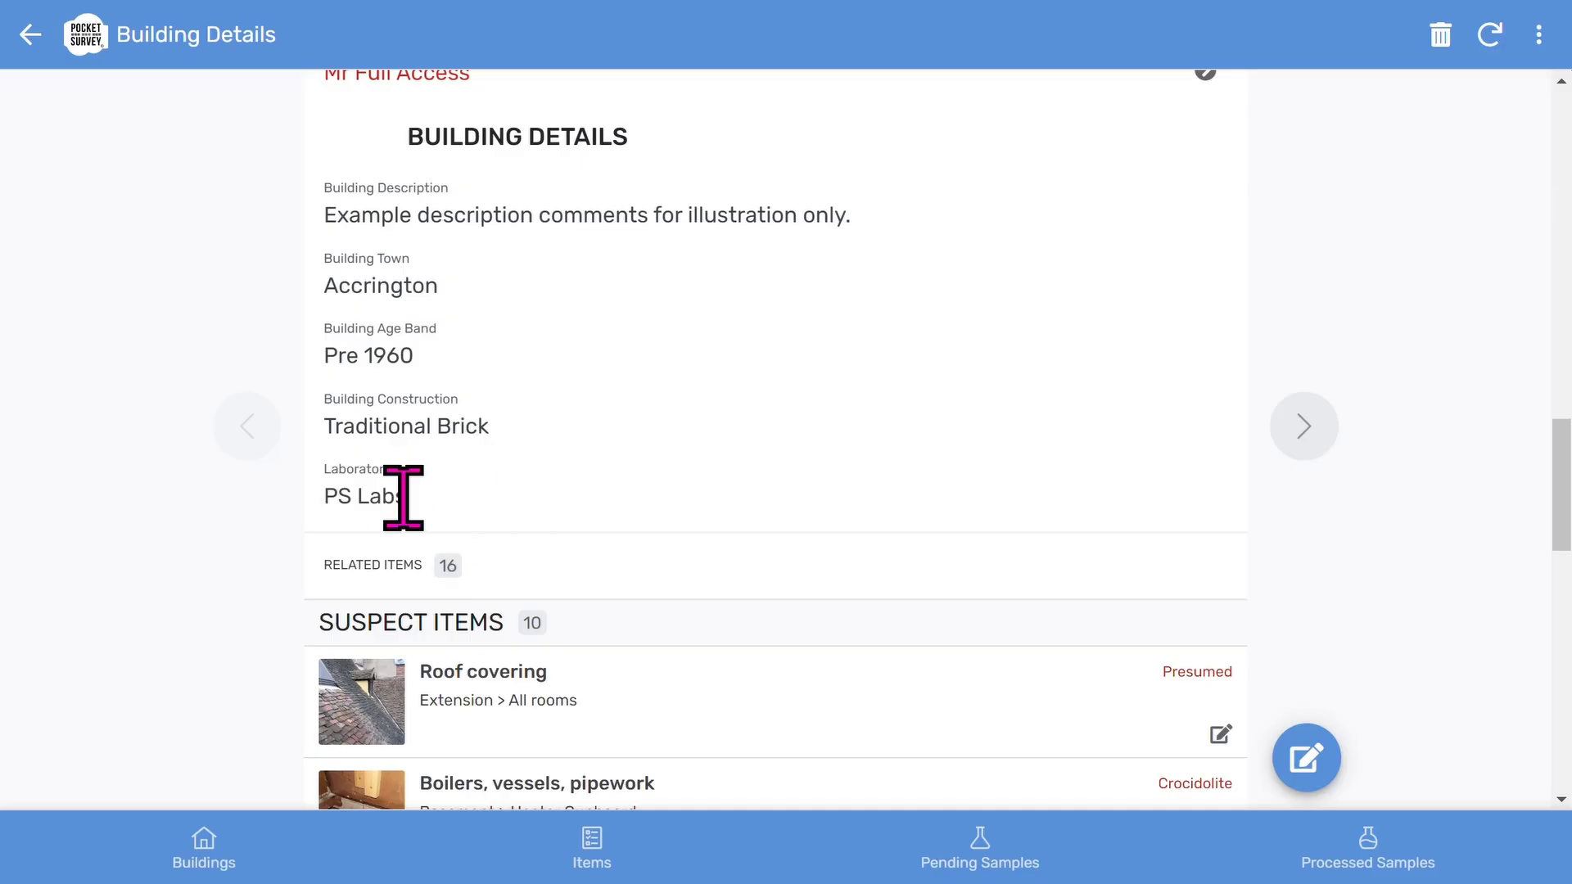
scroll(711, 458, "down", 5)
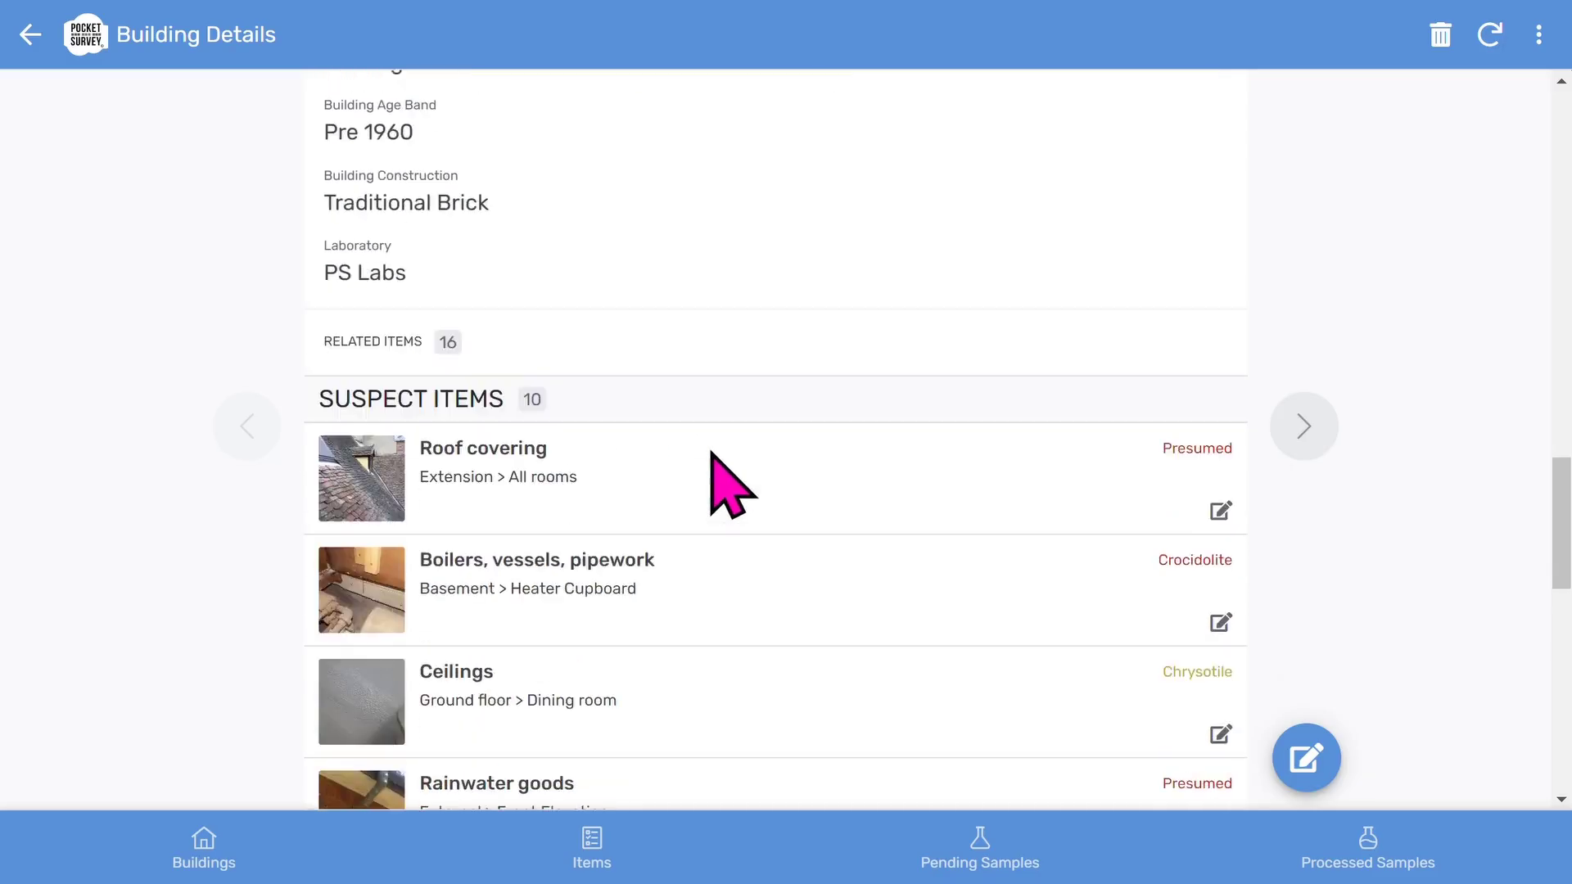
scroll(715, 490, "down", 2)
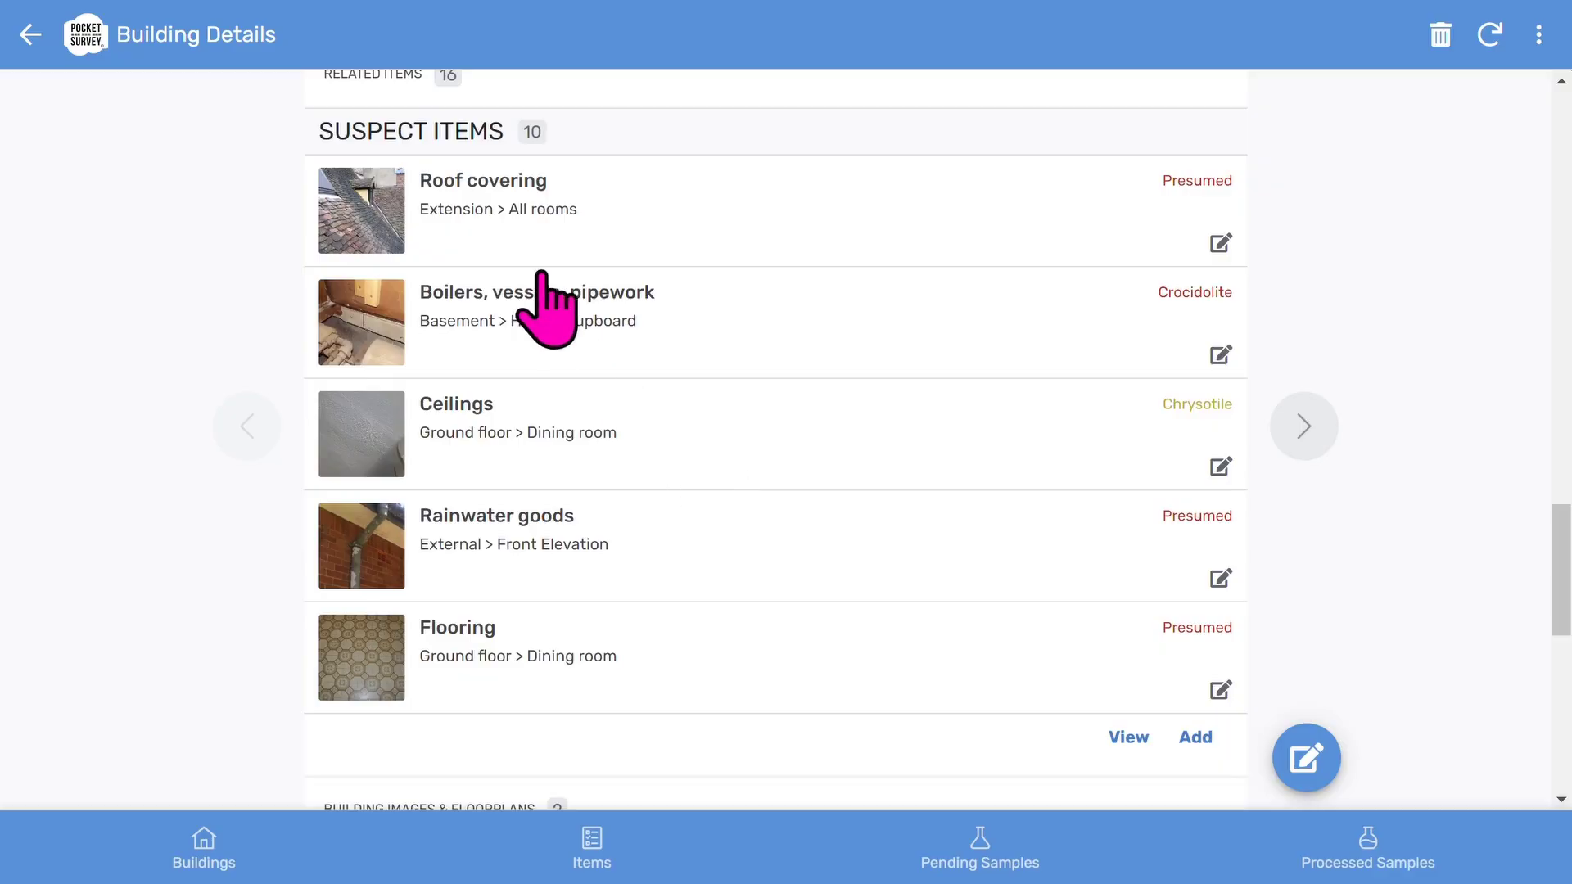
left_click(1130, 738)
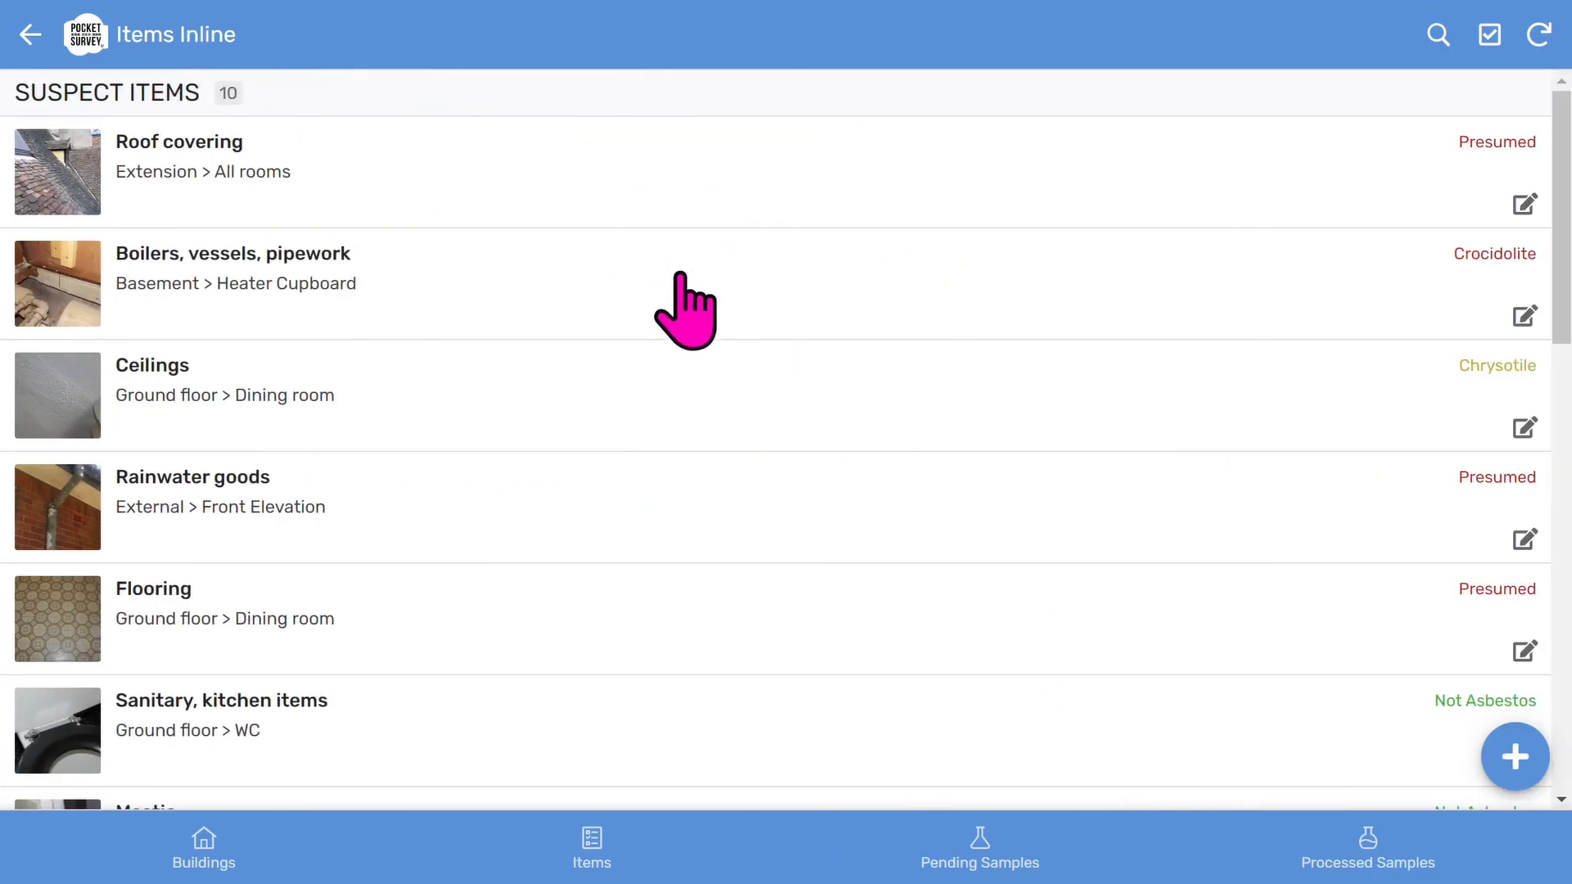
scroll(691, 327, "down", 6)
scroll(685, 299, "down", 7)
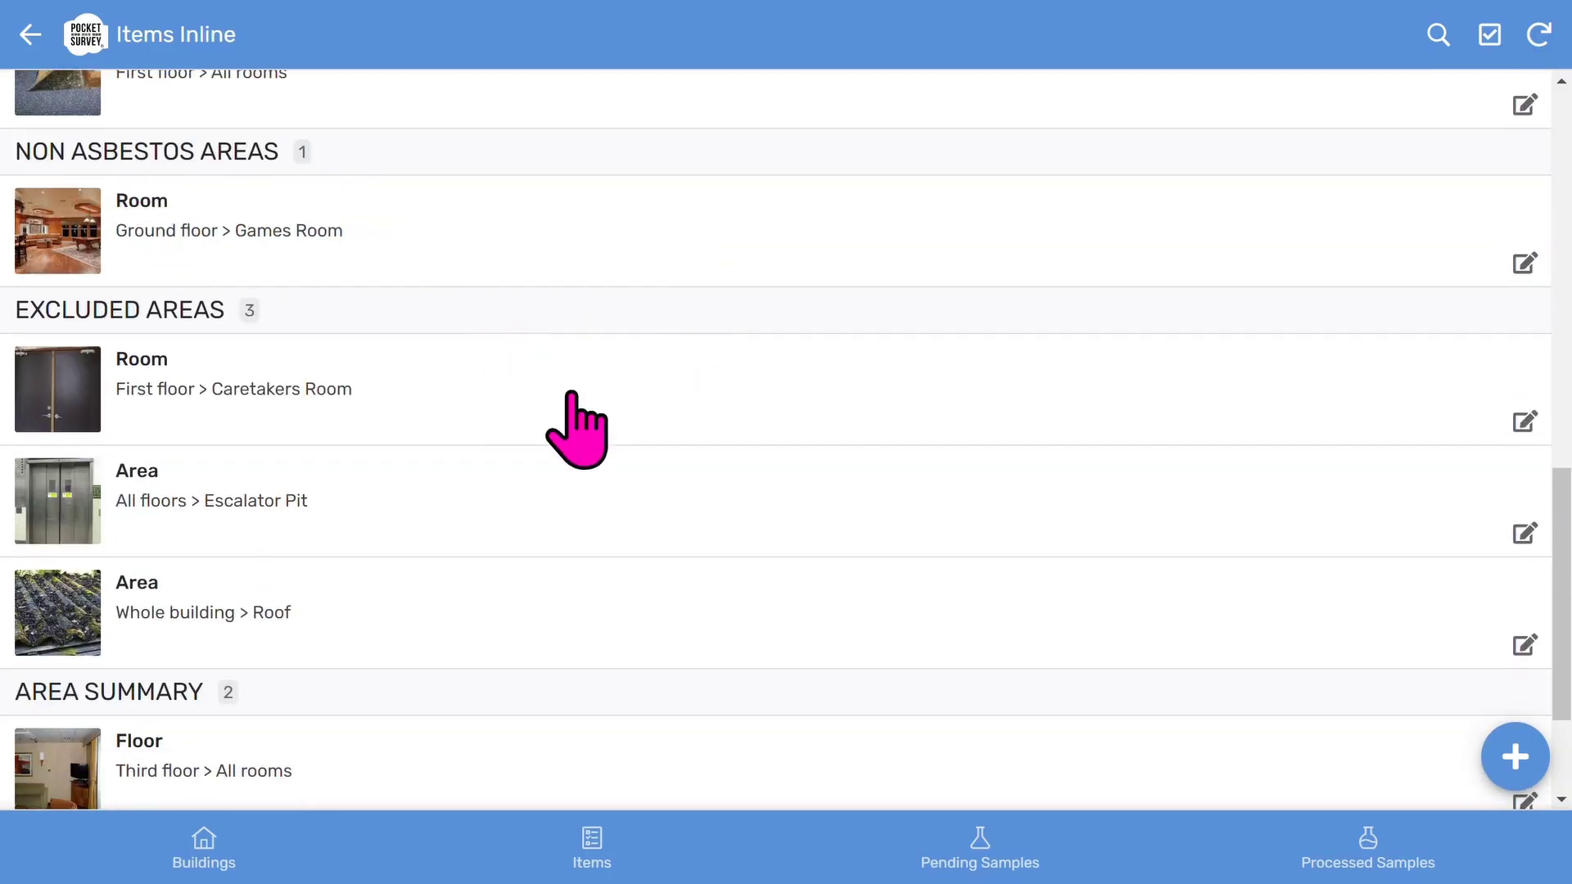
scroll(522, 471, "down", 3)
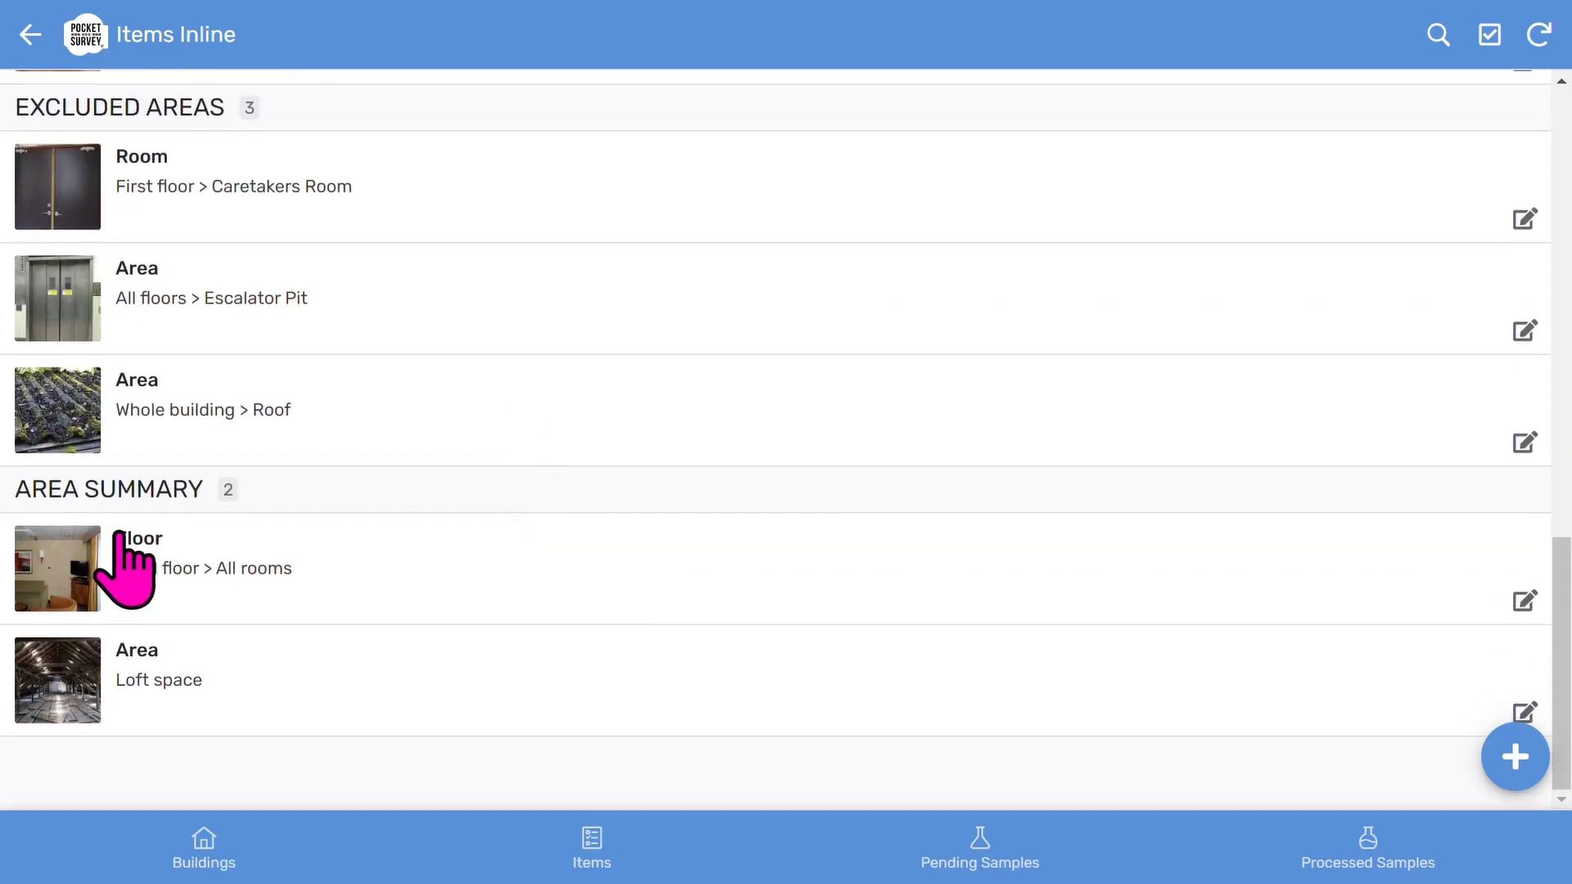
left_click(27, 36)
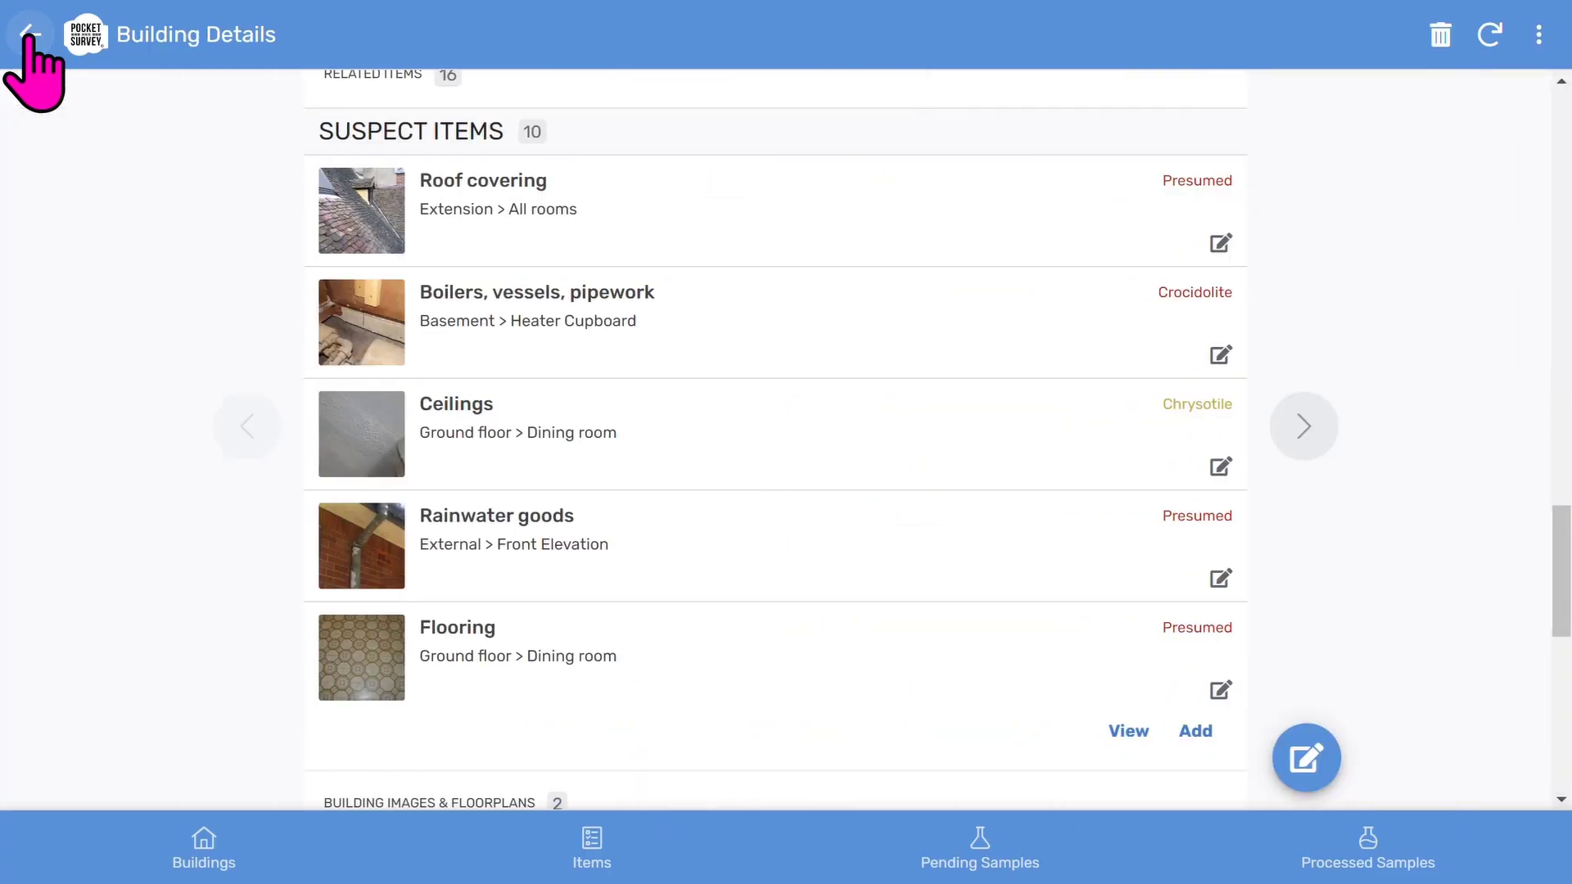
scroll(780, 471, "down", 6)
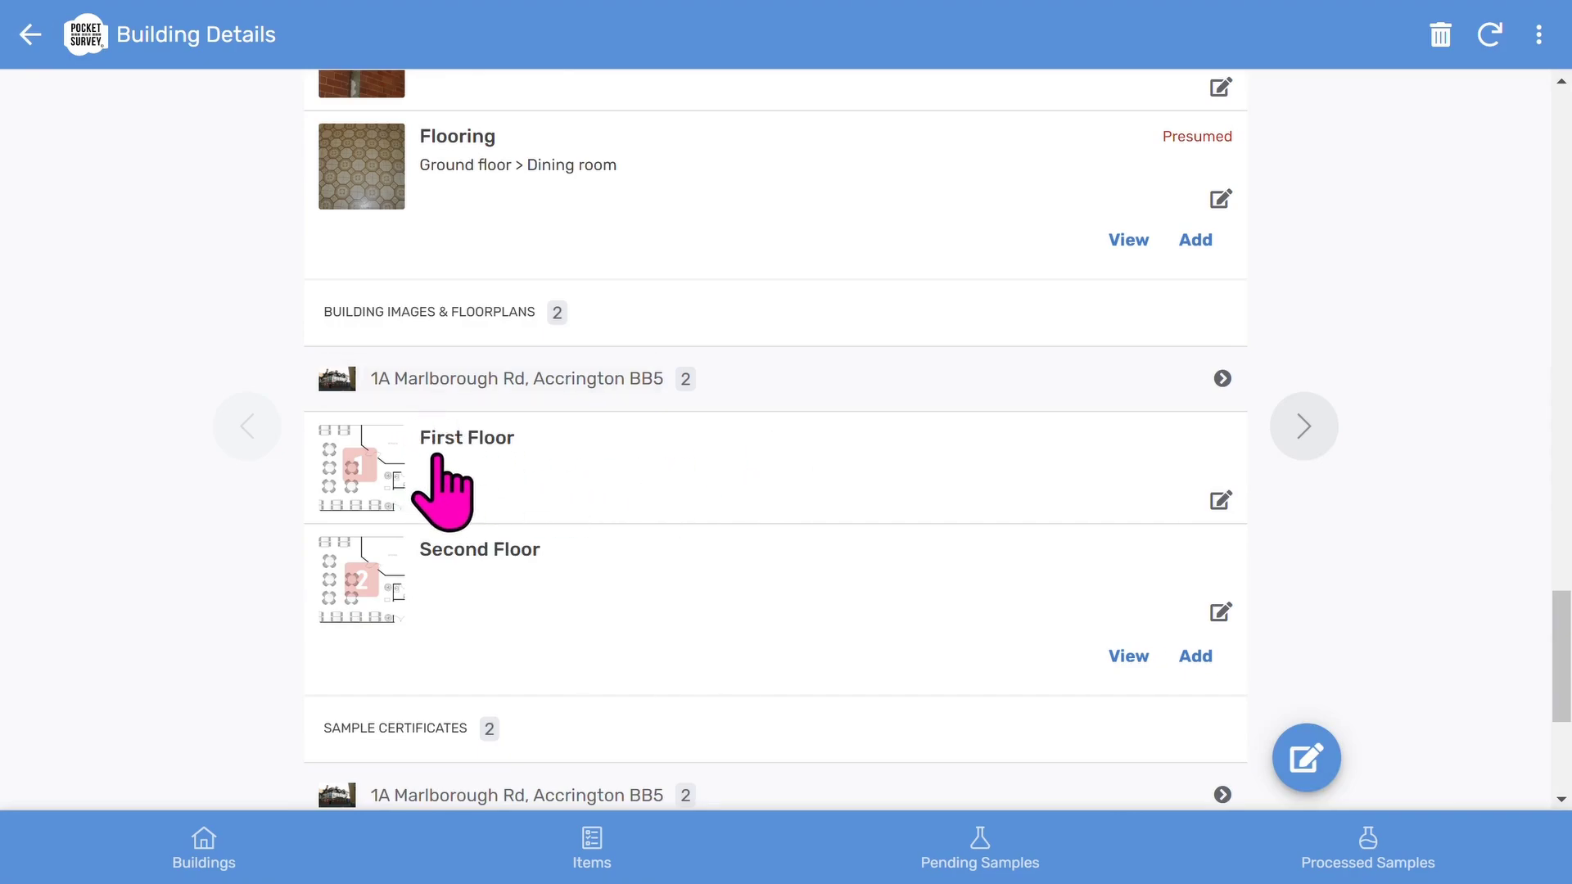
scroll(639, 556, "down", 5)
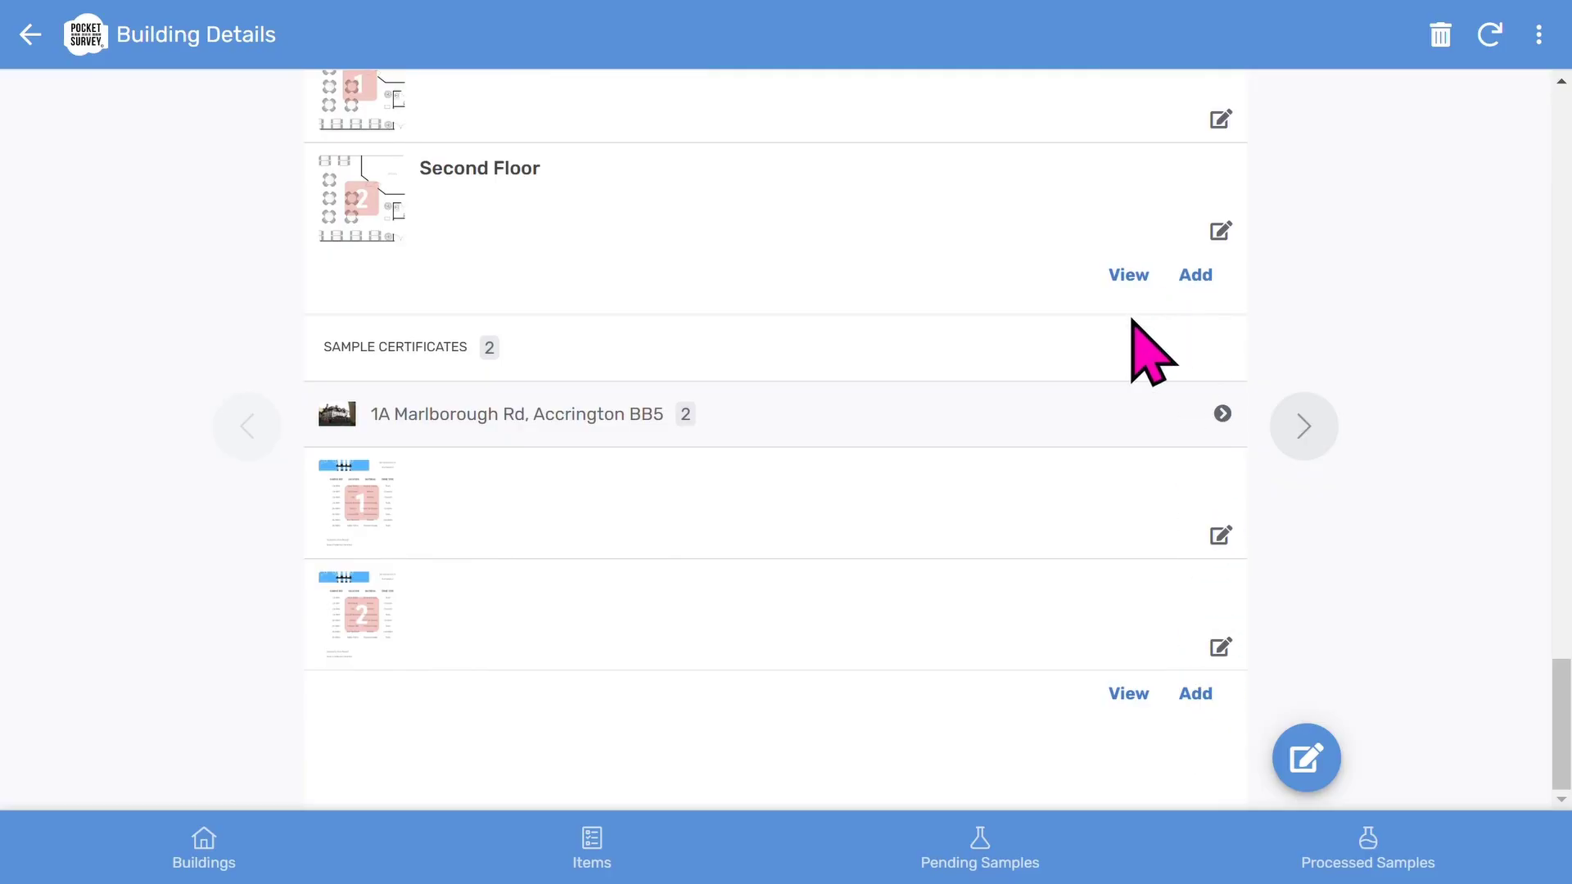
scroll(1142, 352, "up", 3)
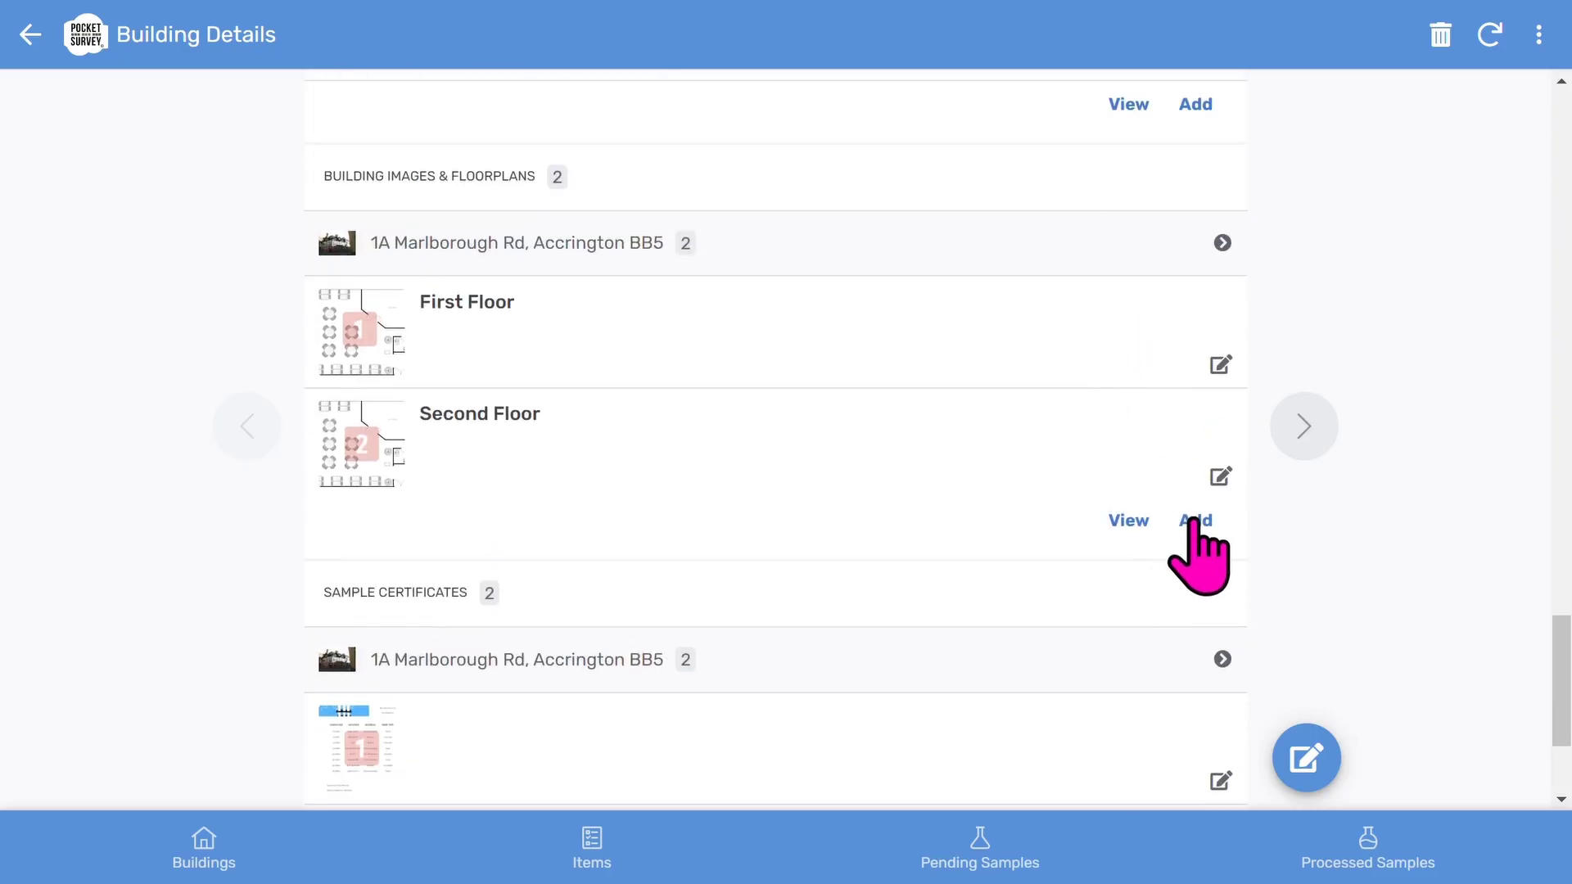
scroll(1018, 385, "up", 5)
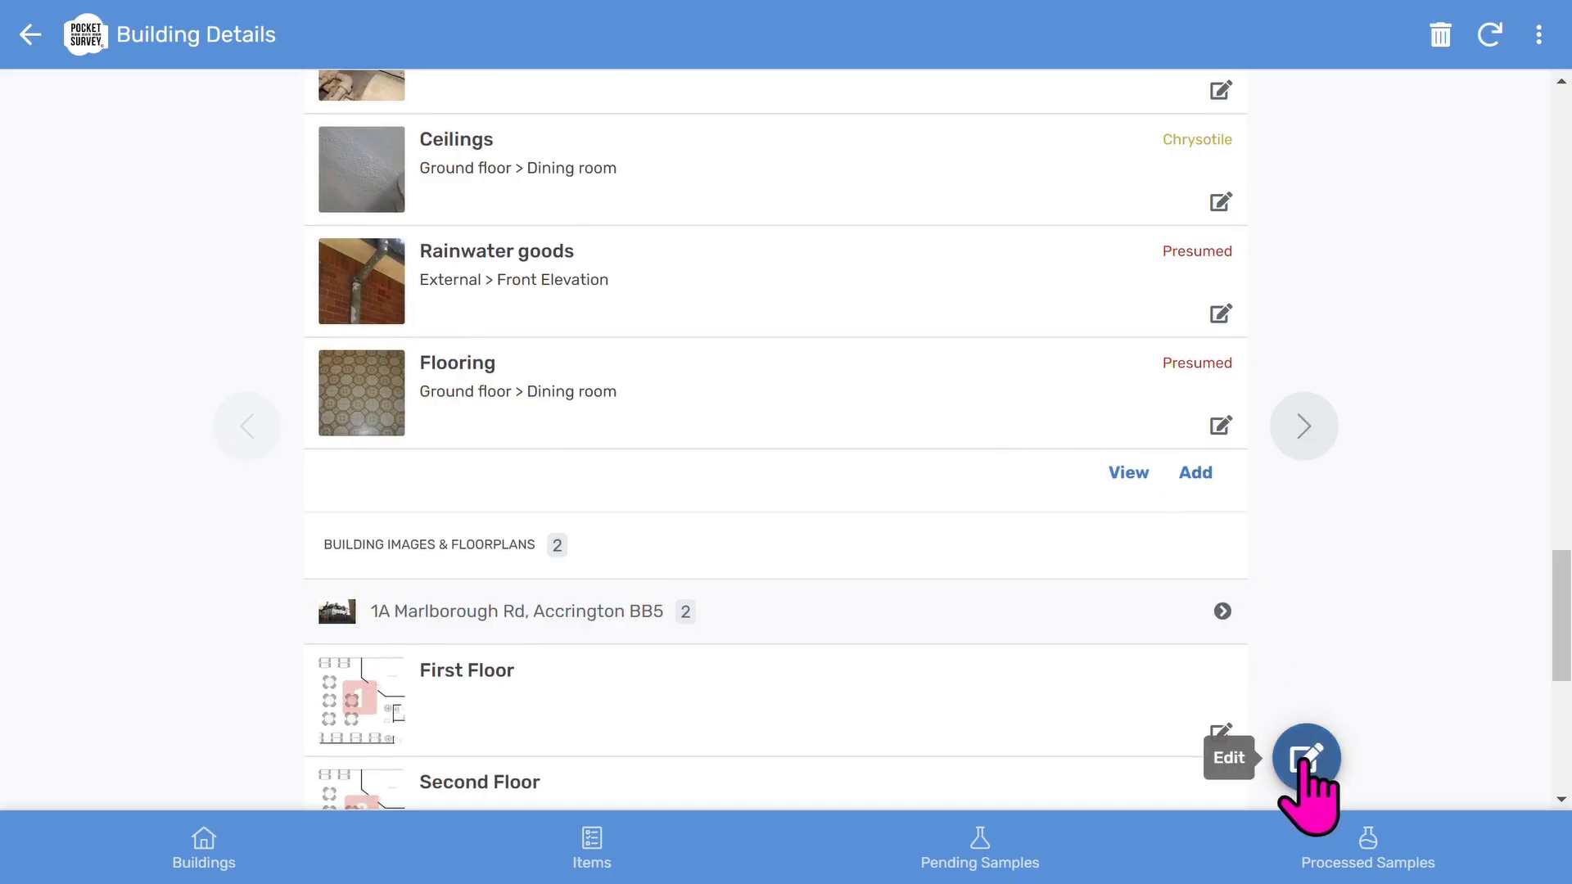
scroll(938, 688, "up", 15)
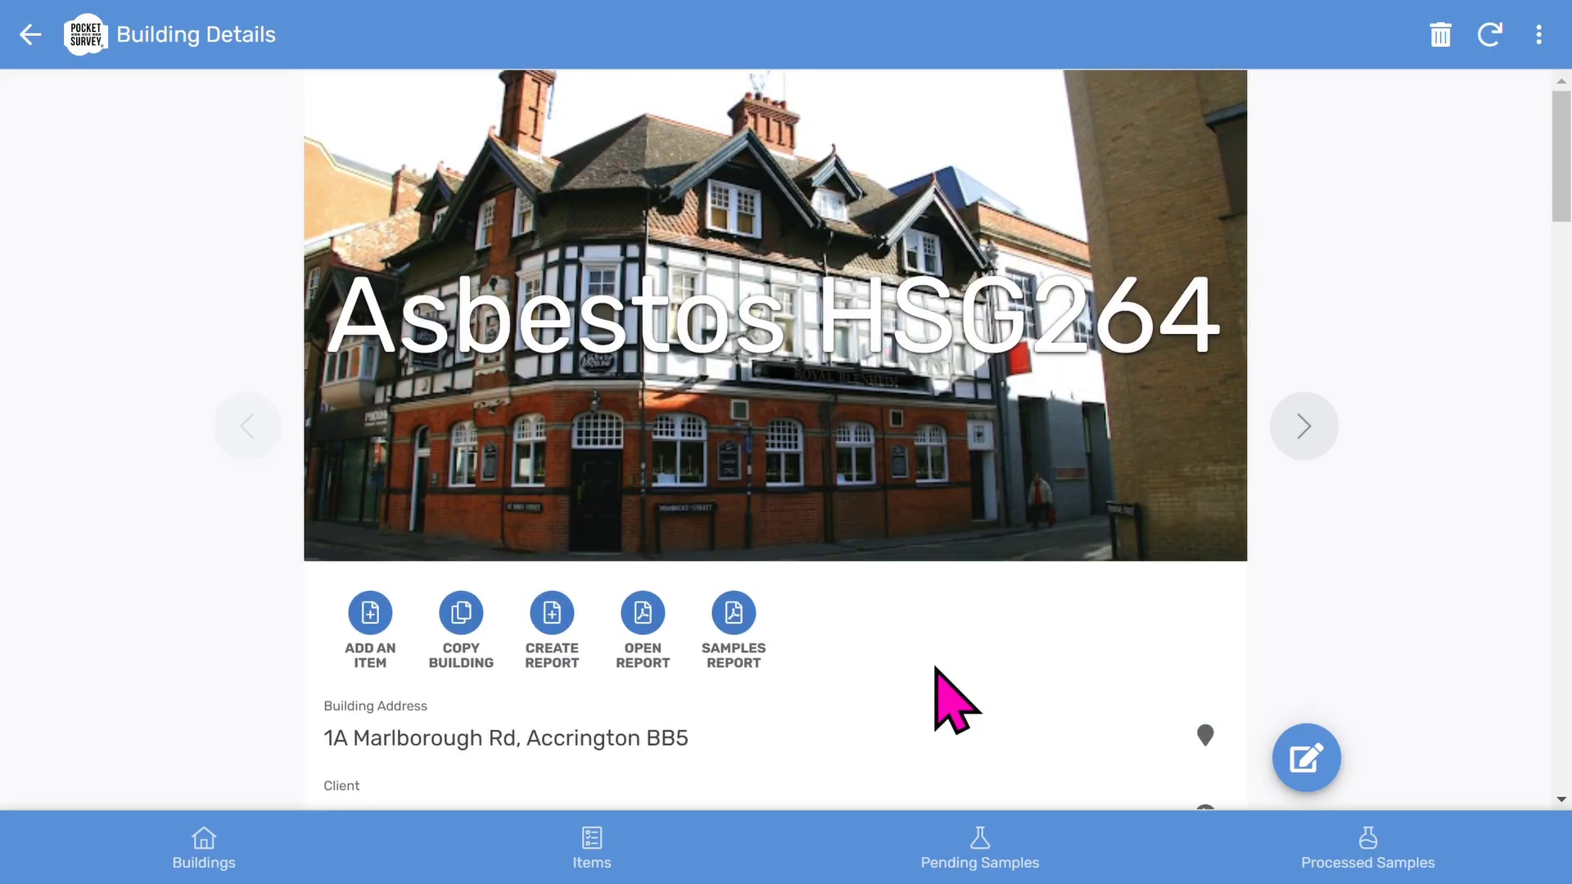
Step: Trigger Create Report and Open Report for Asbestos HSG264, answering NO to both confirmations
scroll(962, 647, "down", 2)
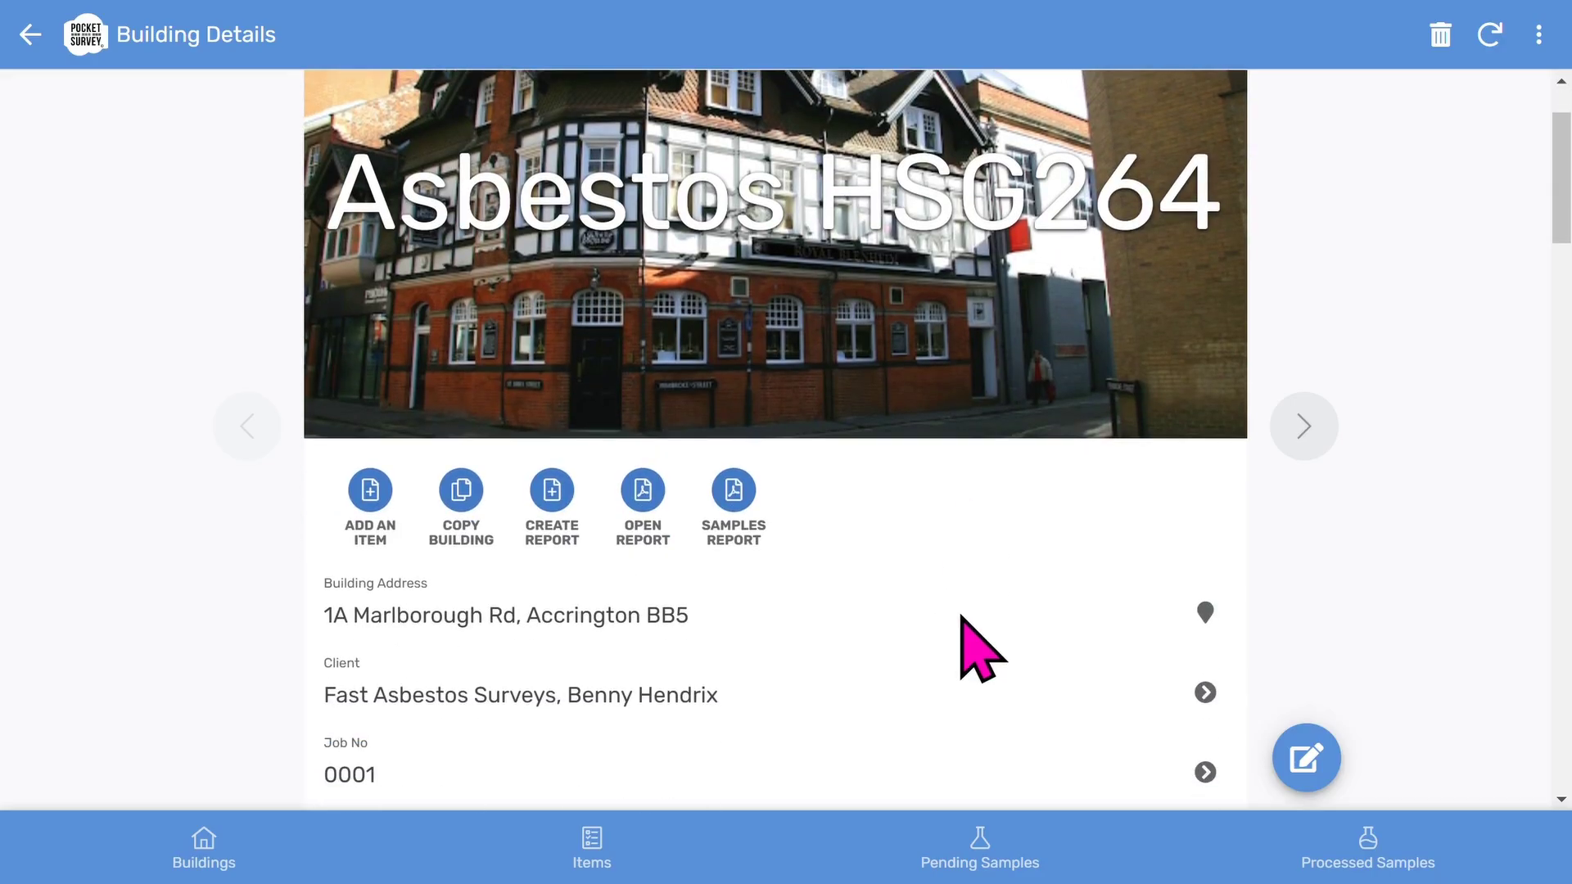
left_click(552, 524)
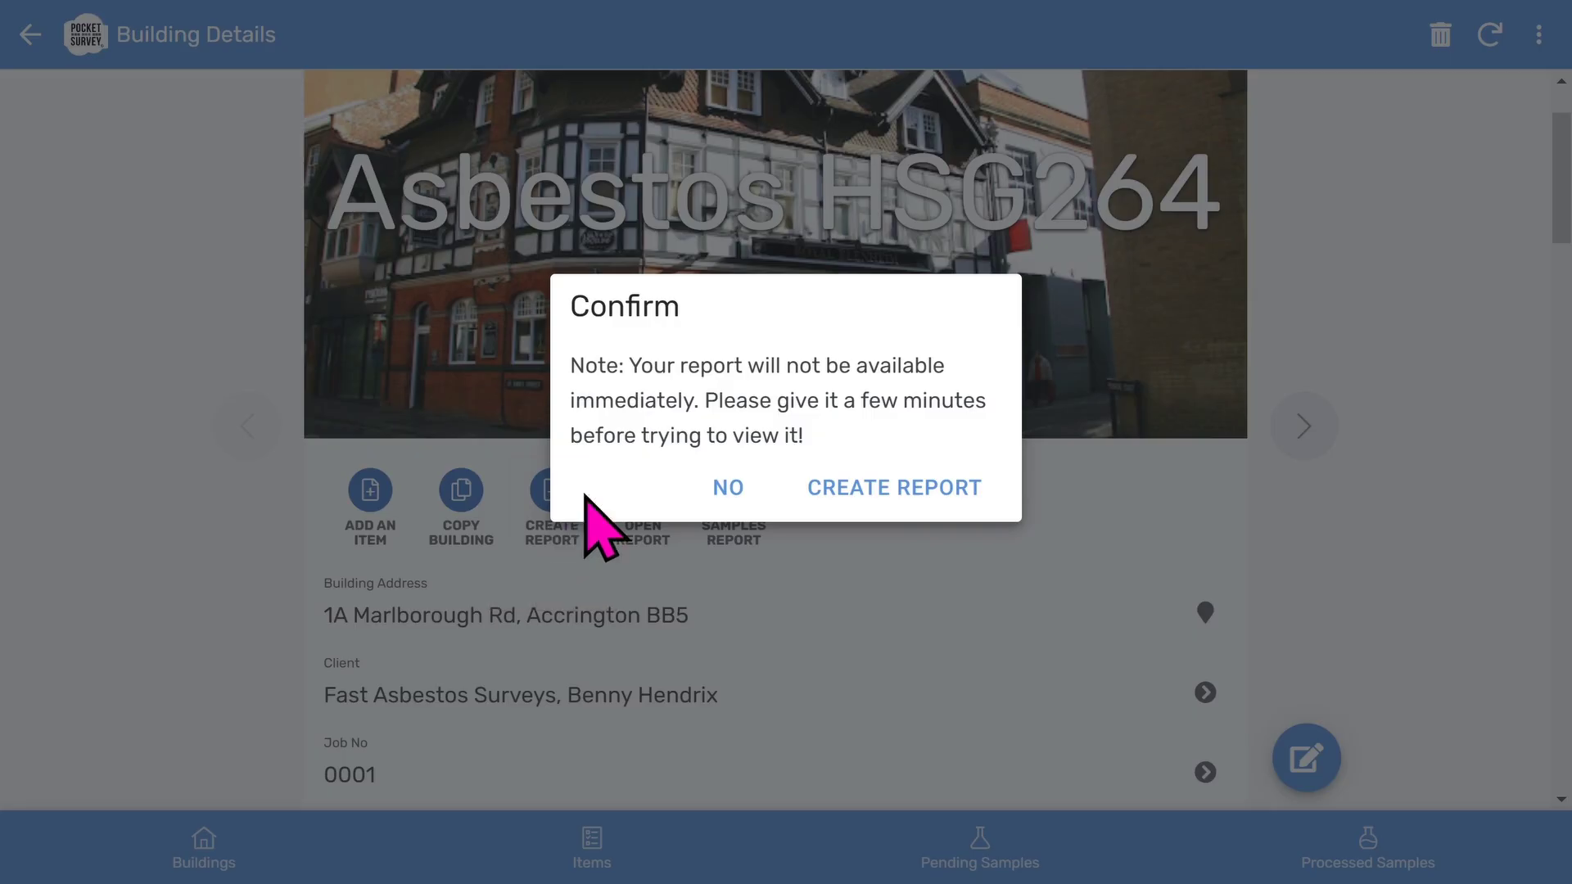
left_click(730, 491)
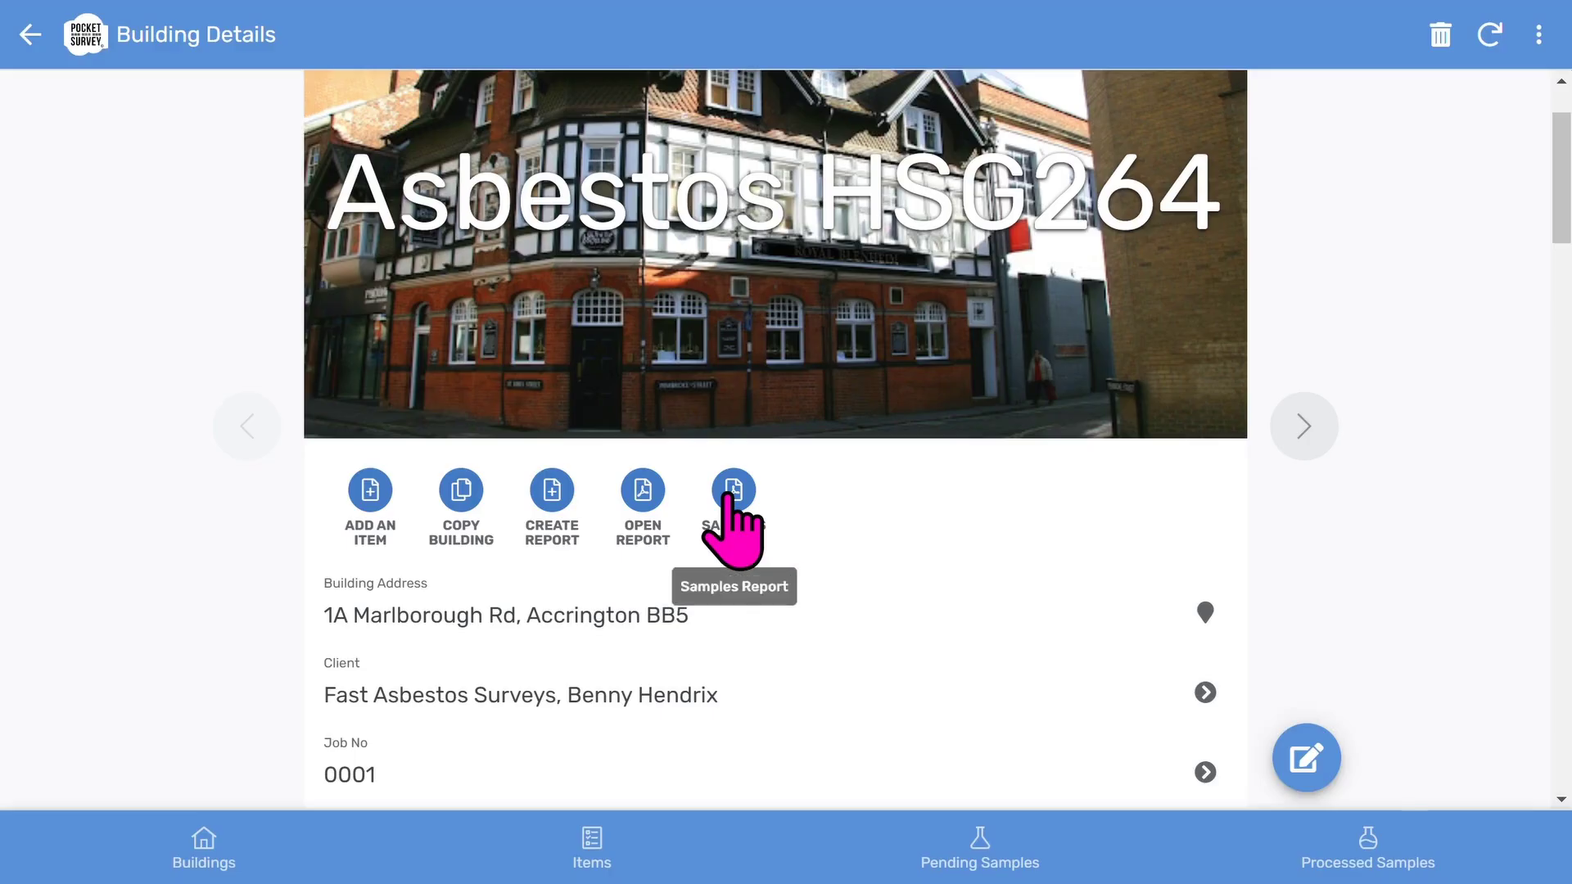
left_click(643, 516)
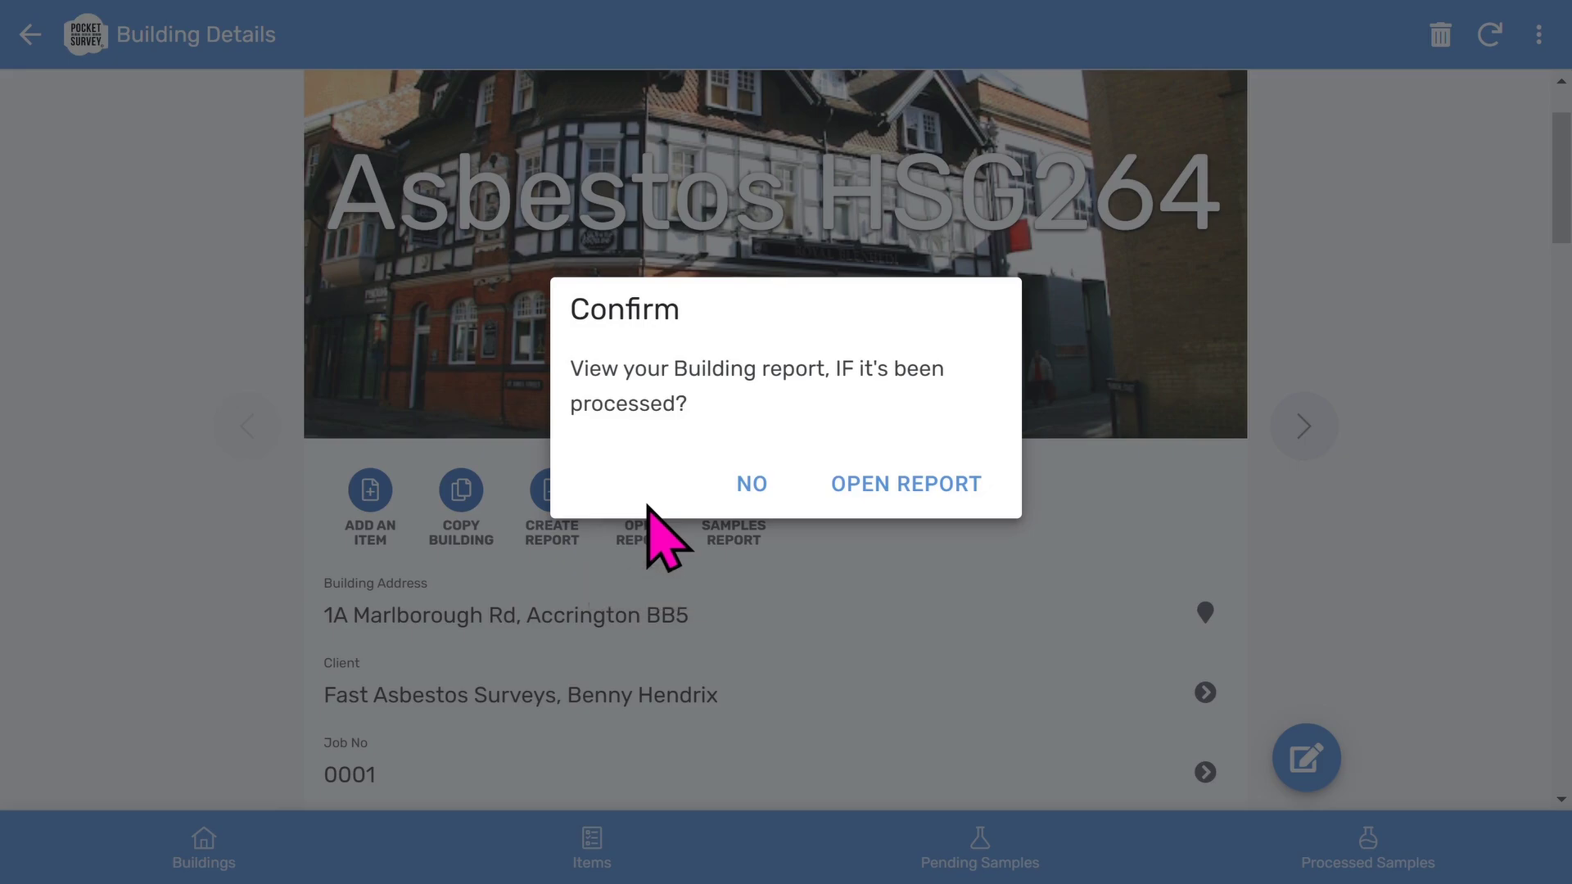
left_click(744, 490)
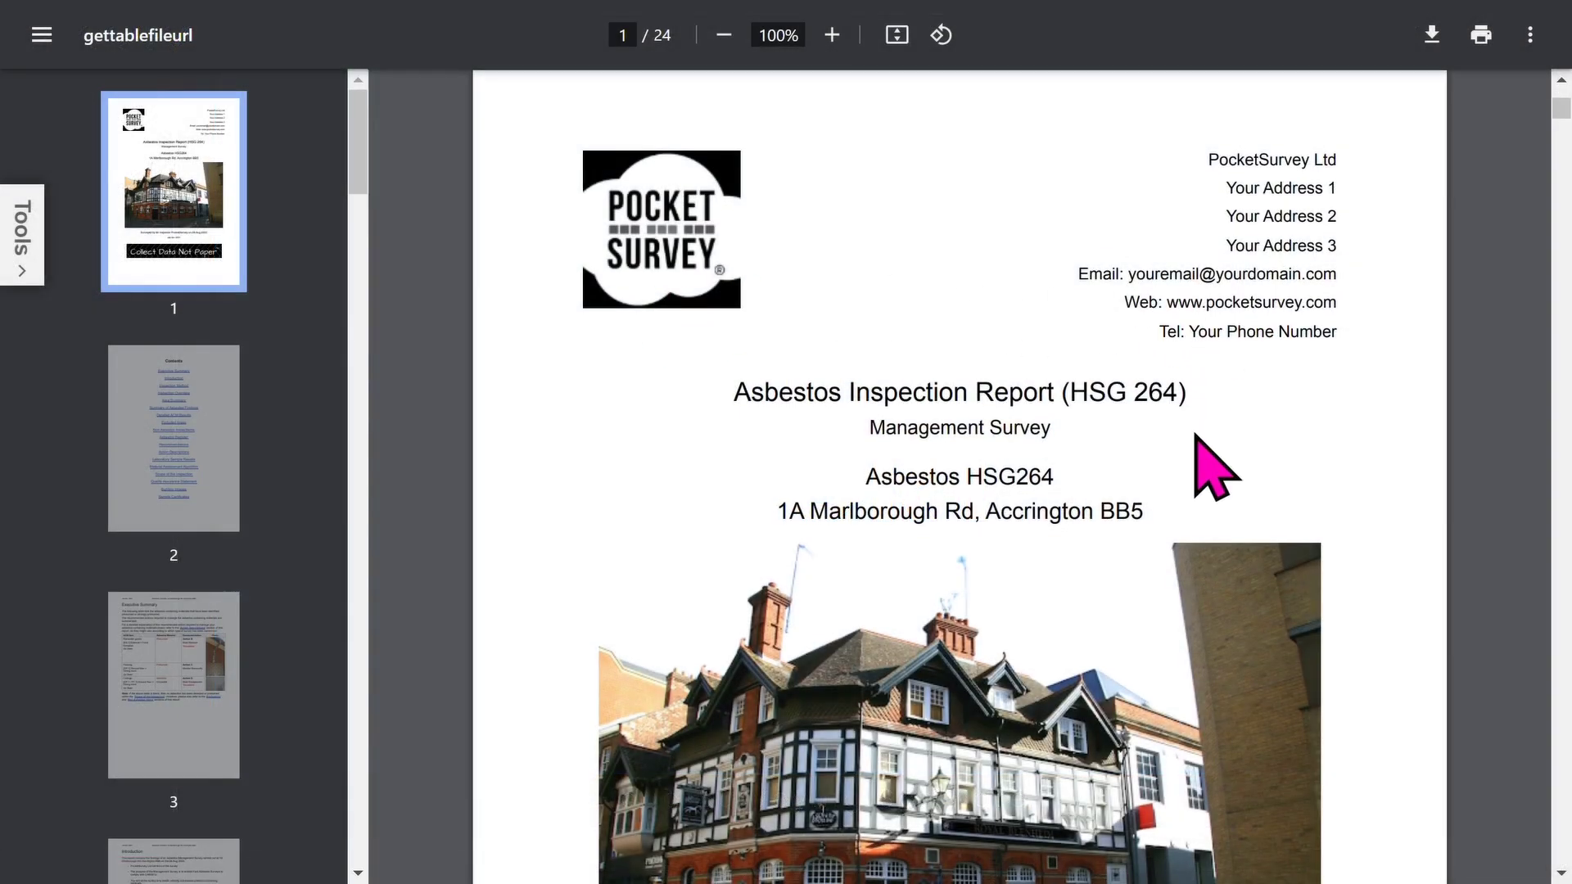
Step: Go via the Contents page to the page 3 Executive Summary listing three asbestos items
scroll(1203, 467, "down", 3)
scroll(1164, 460, "down", 2)
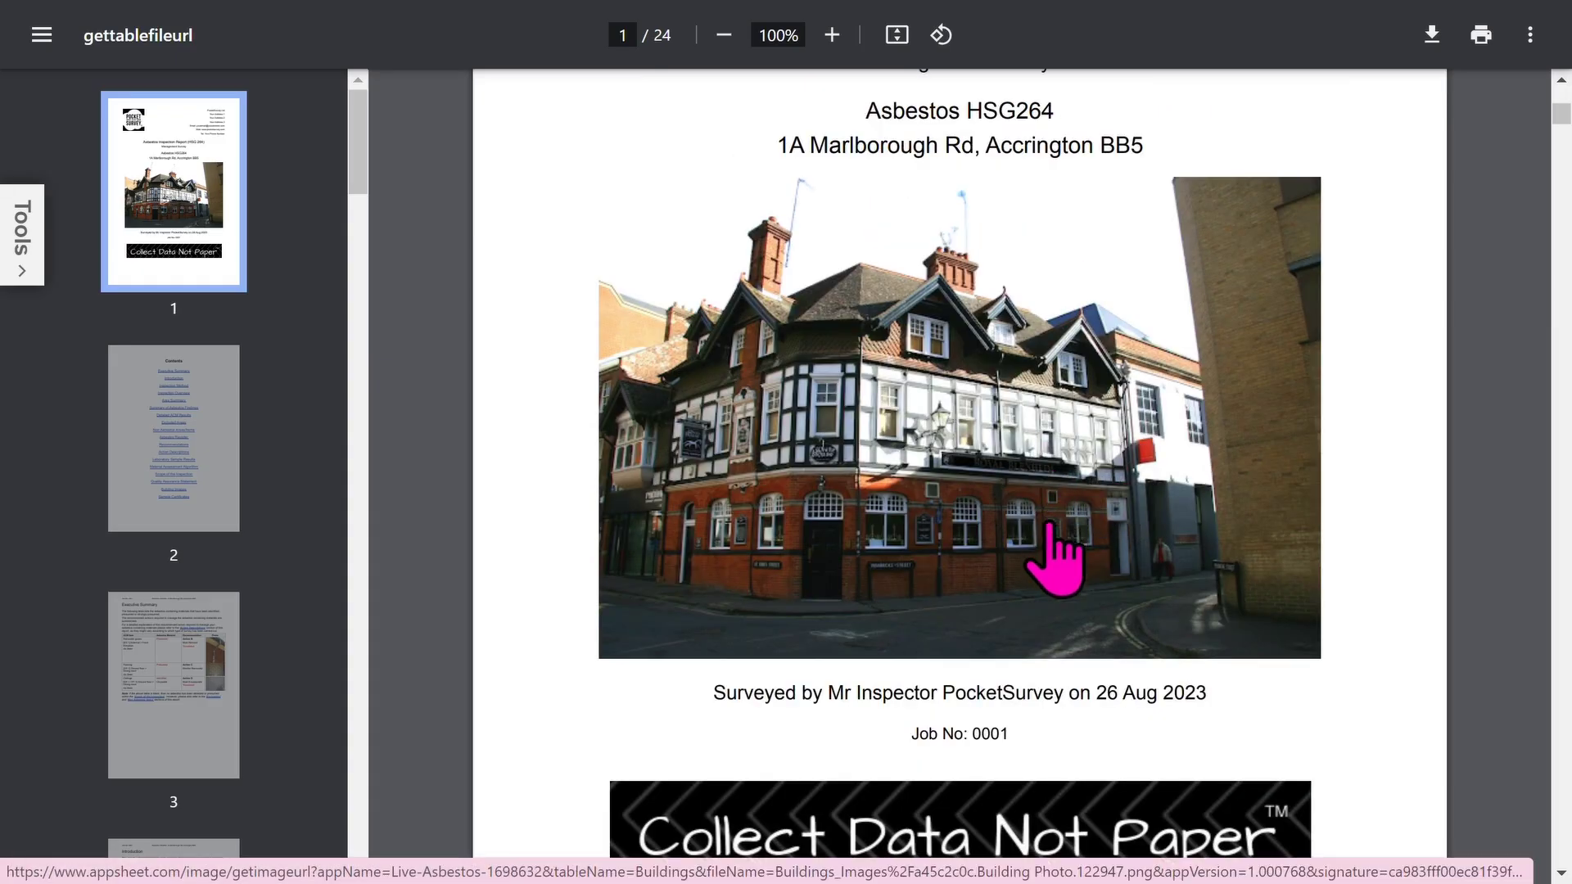
scroll(1048, 557, "down", 3)
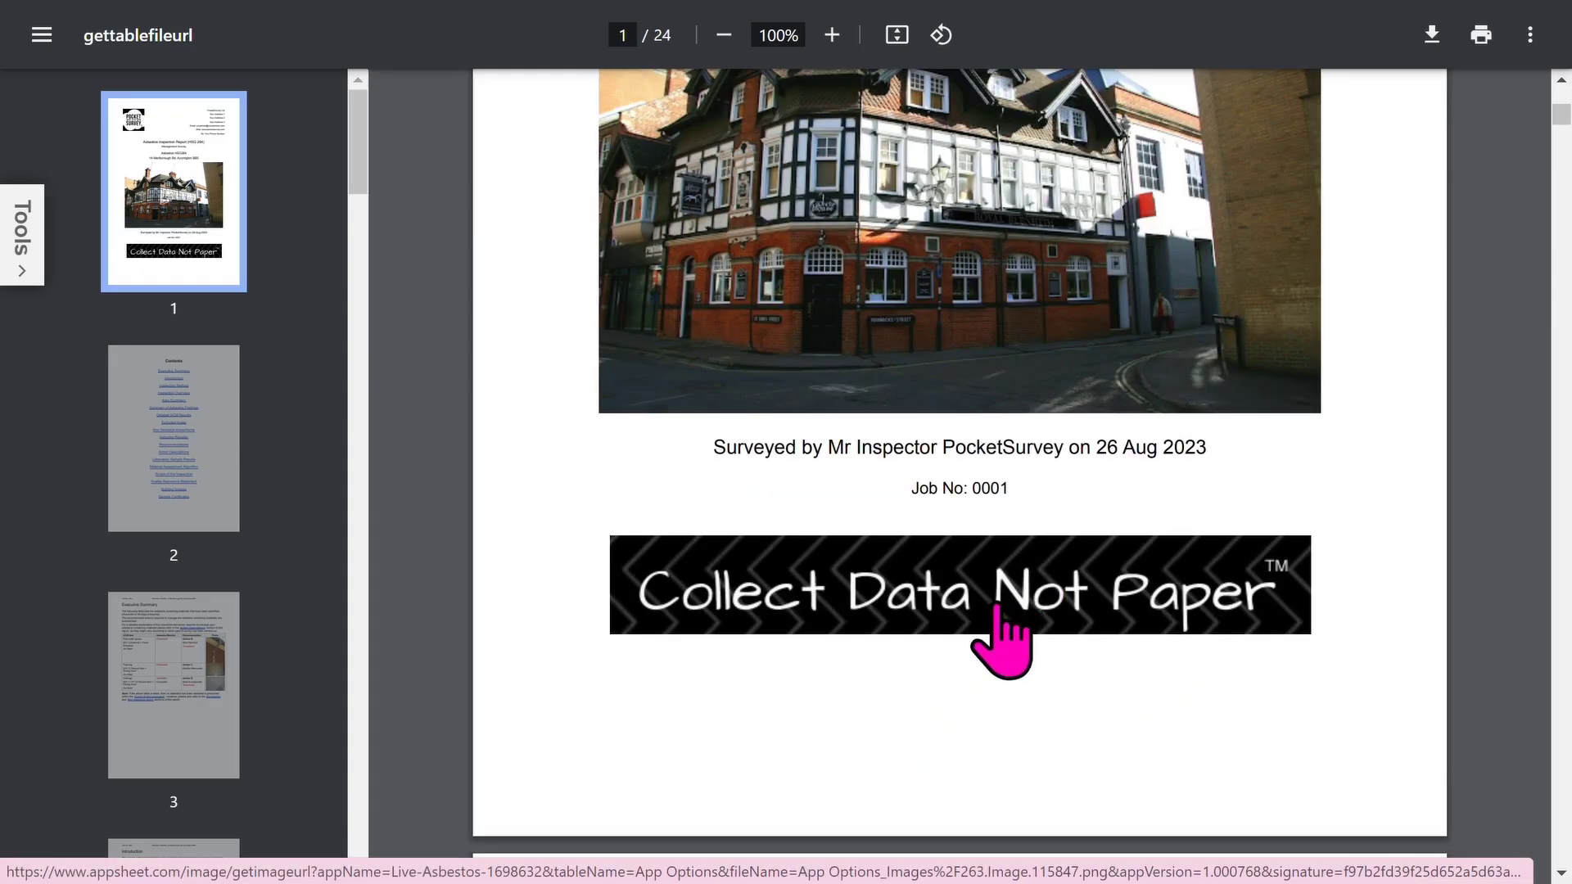
left_click(231, 450)
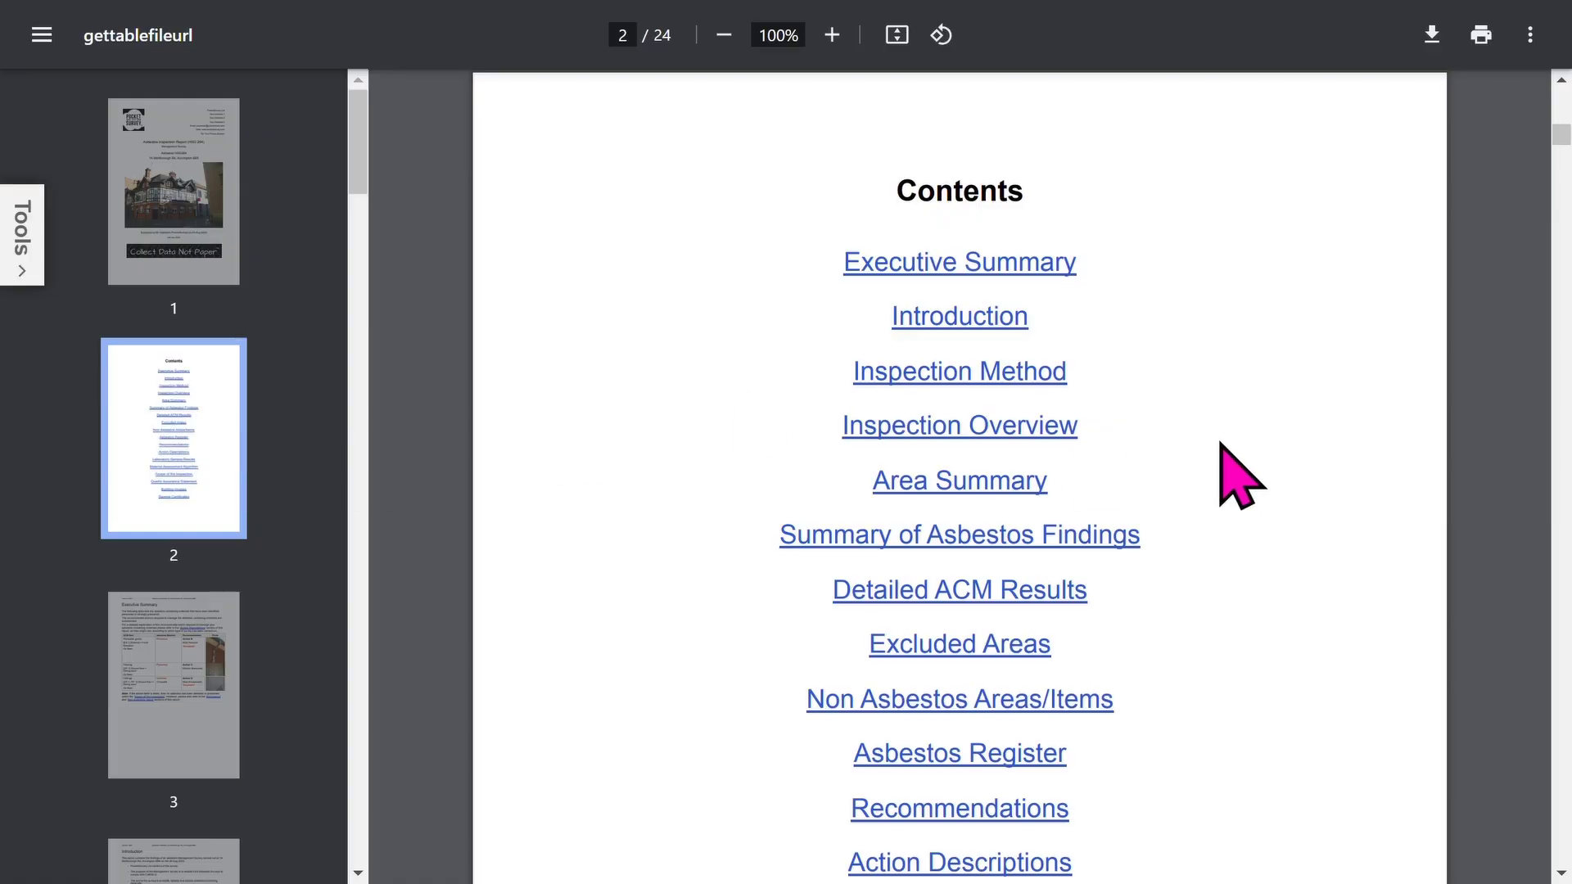
scroll(1221, 452, "down", 2)
scroll(1004, 217, "down", 2)
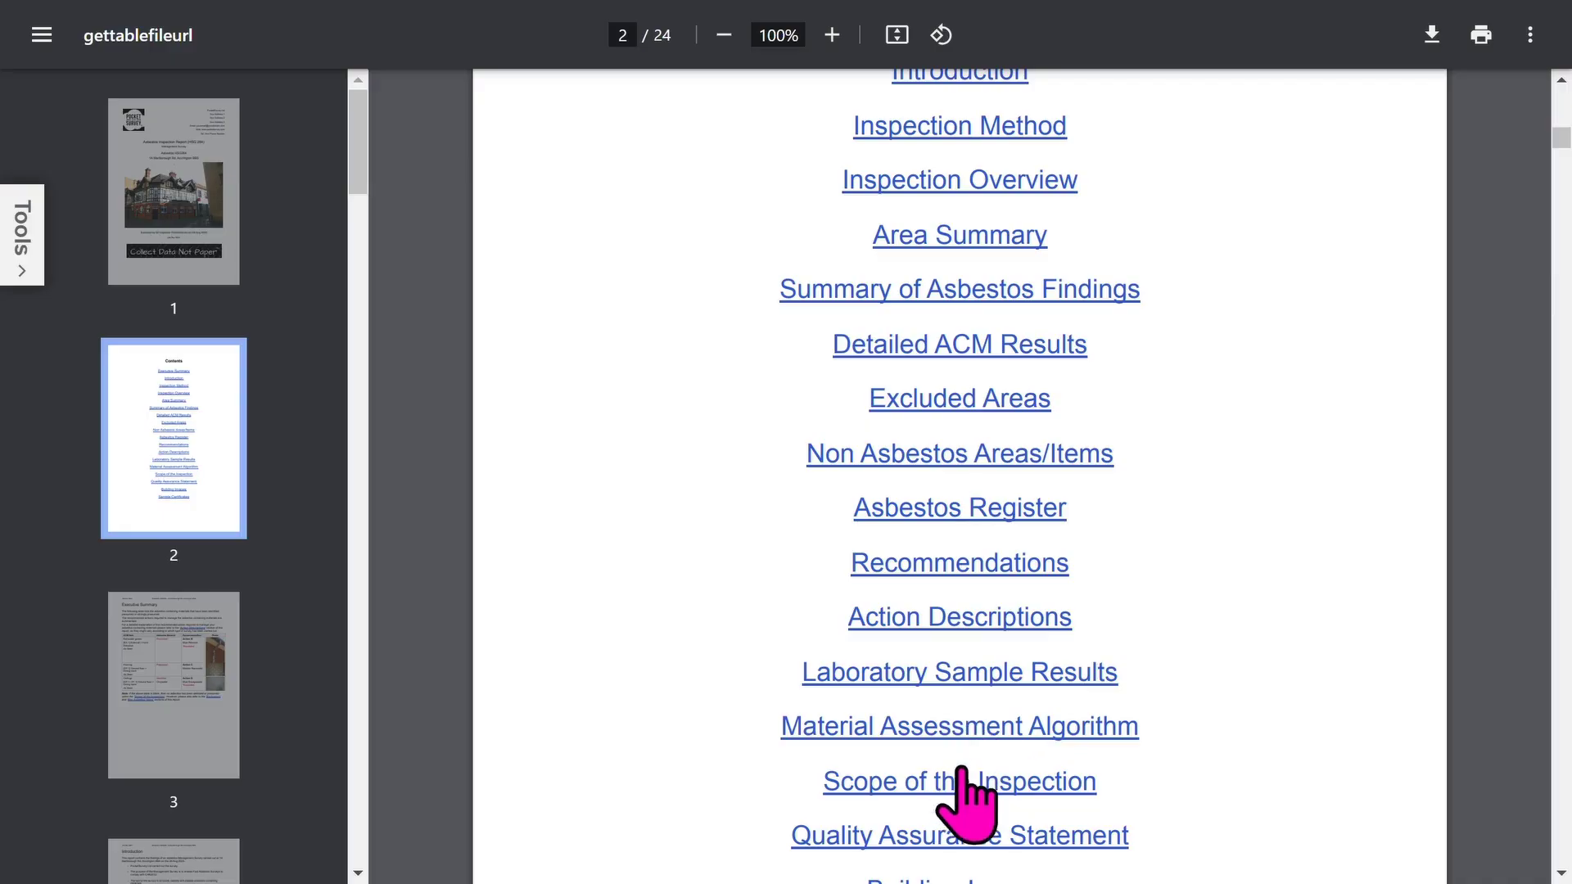
left_click(221, 716)
scroll(358, 623, "down", 20)
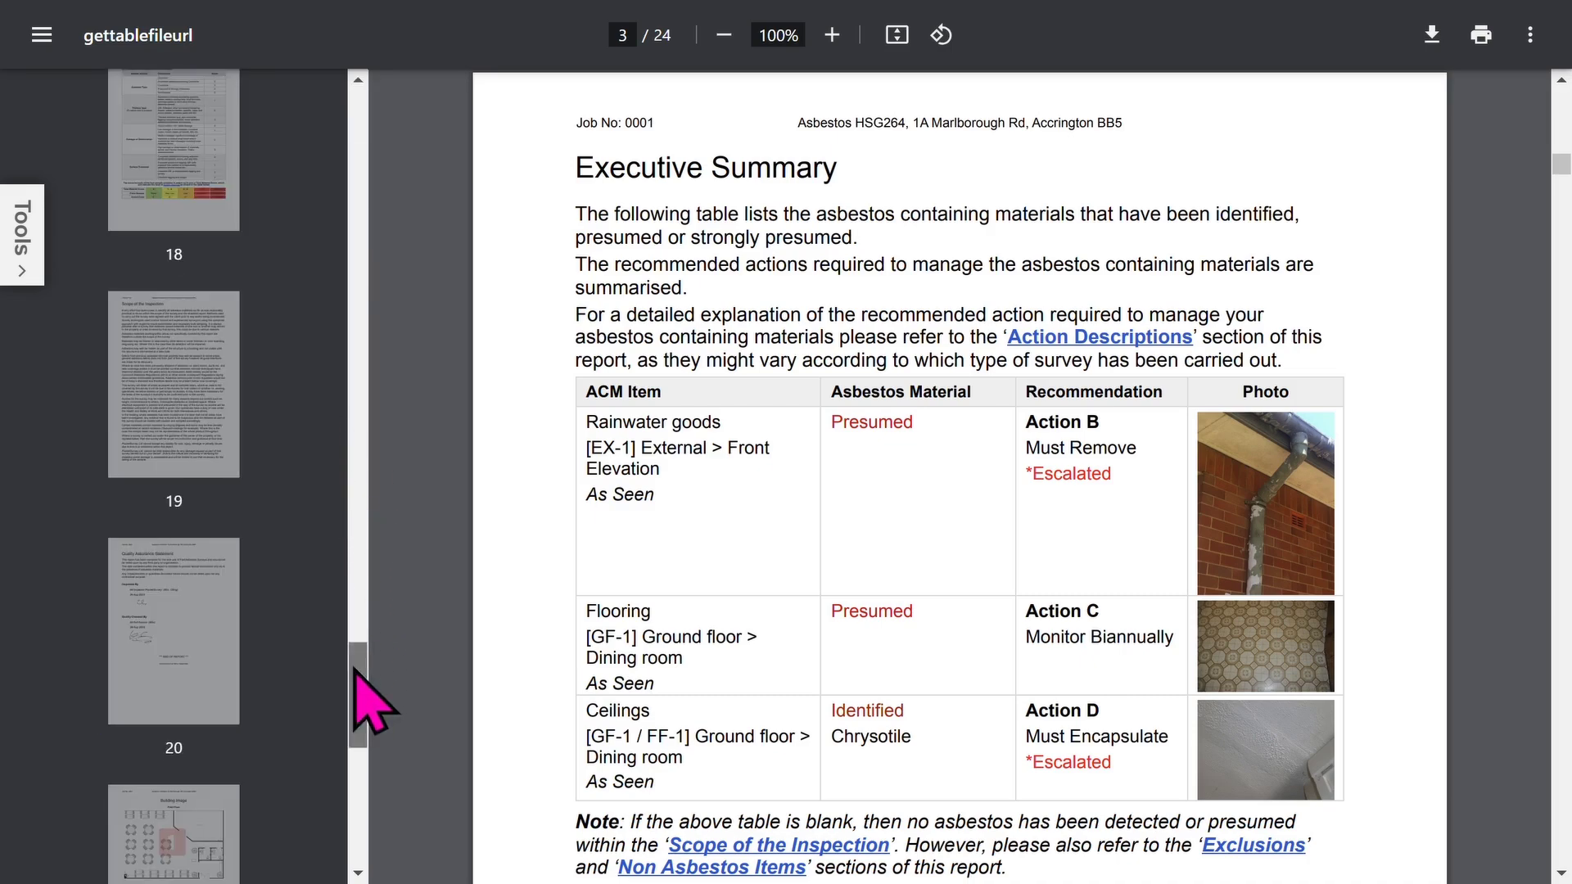
Step: View report pages 4-6: Introduction, Inspection Method and Inspection Overview
left_click_drag(355, 669, 327, 165)
left_click(175, 556)
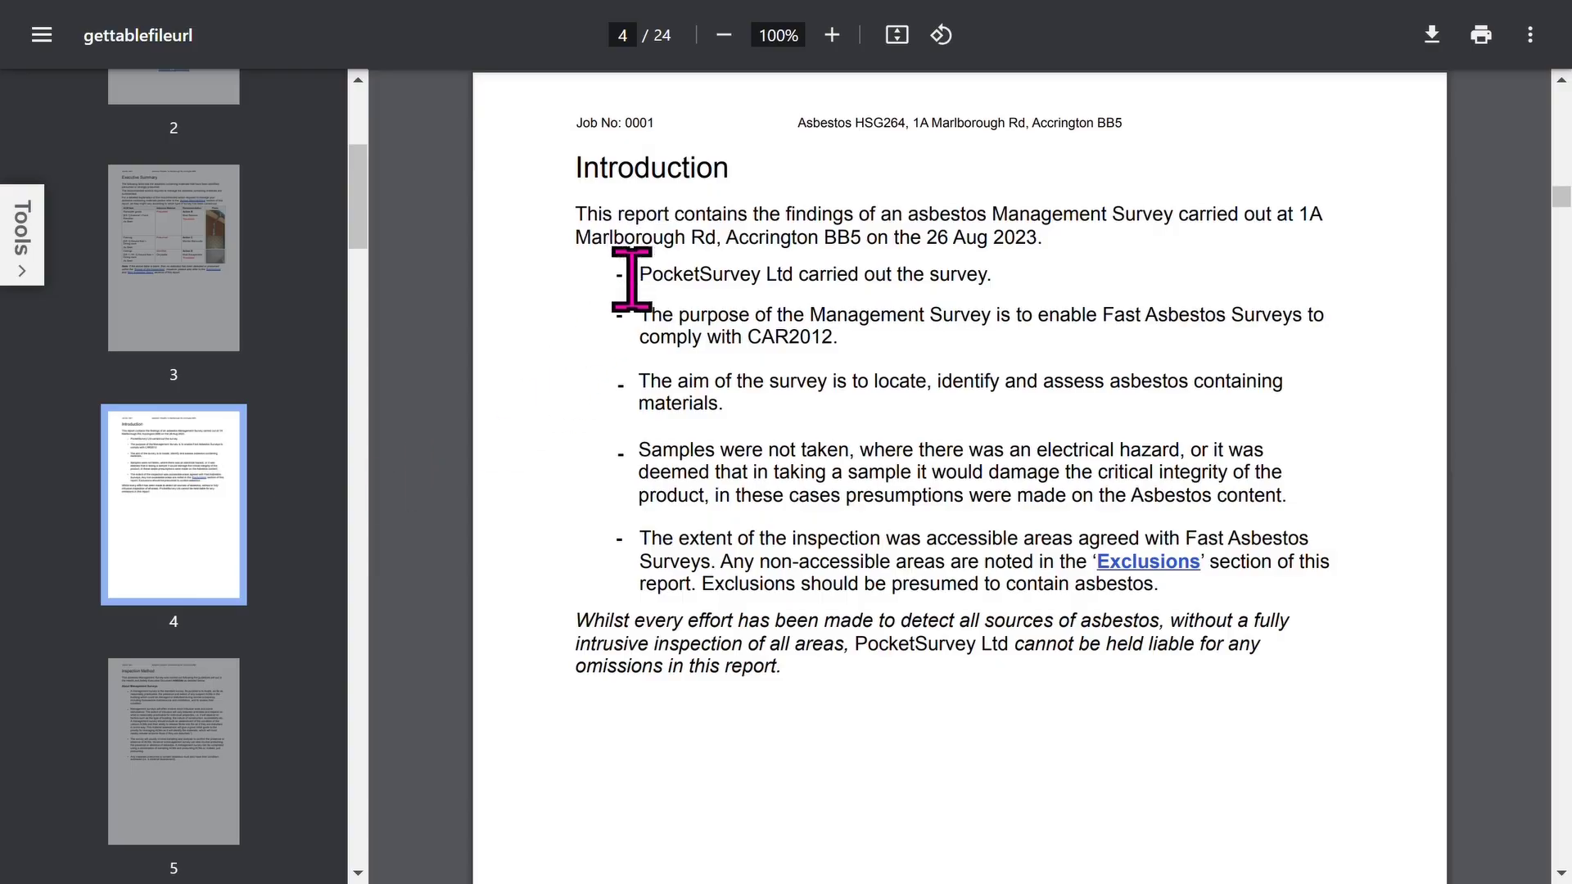
scroll(278, 467, "down", 5)
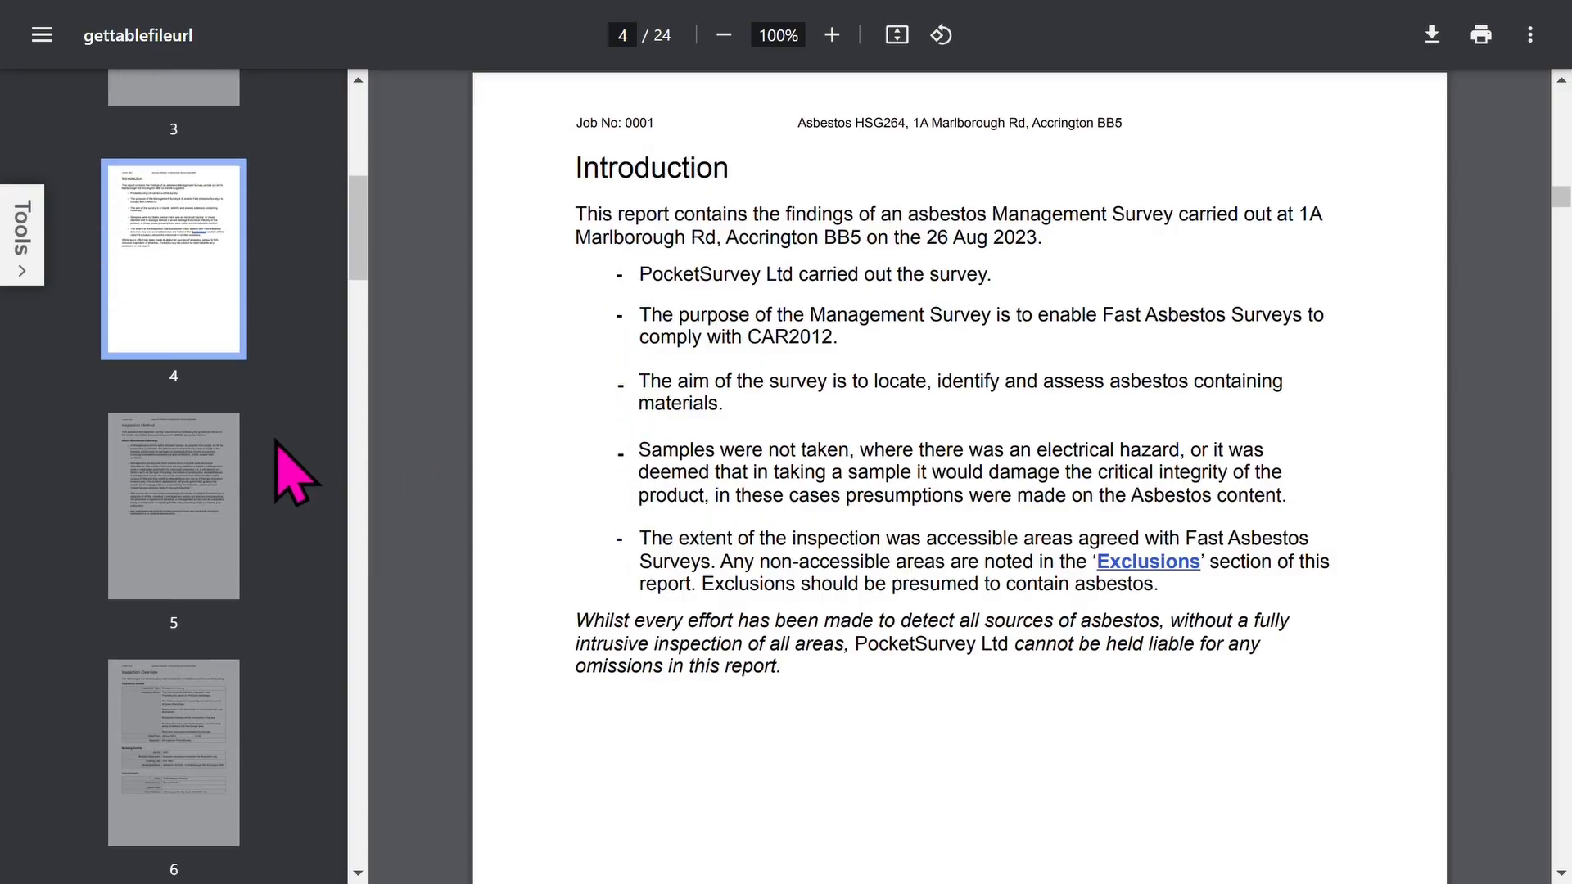
left_click(183, 442)
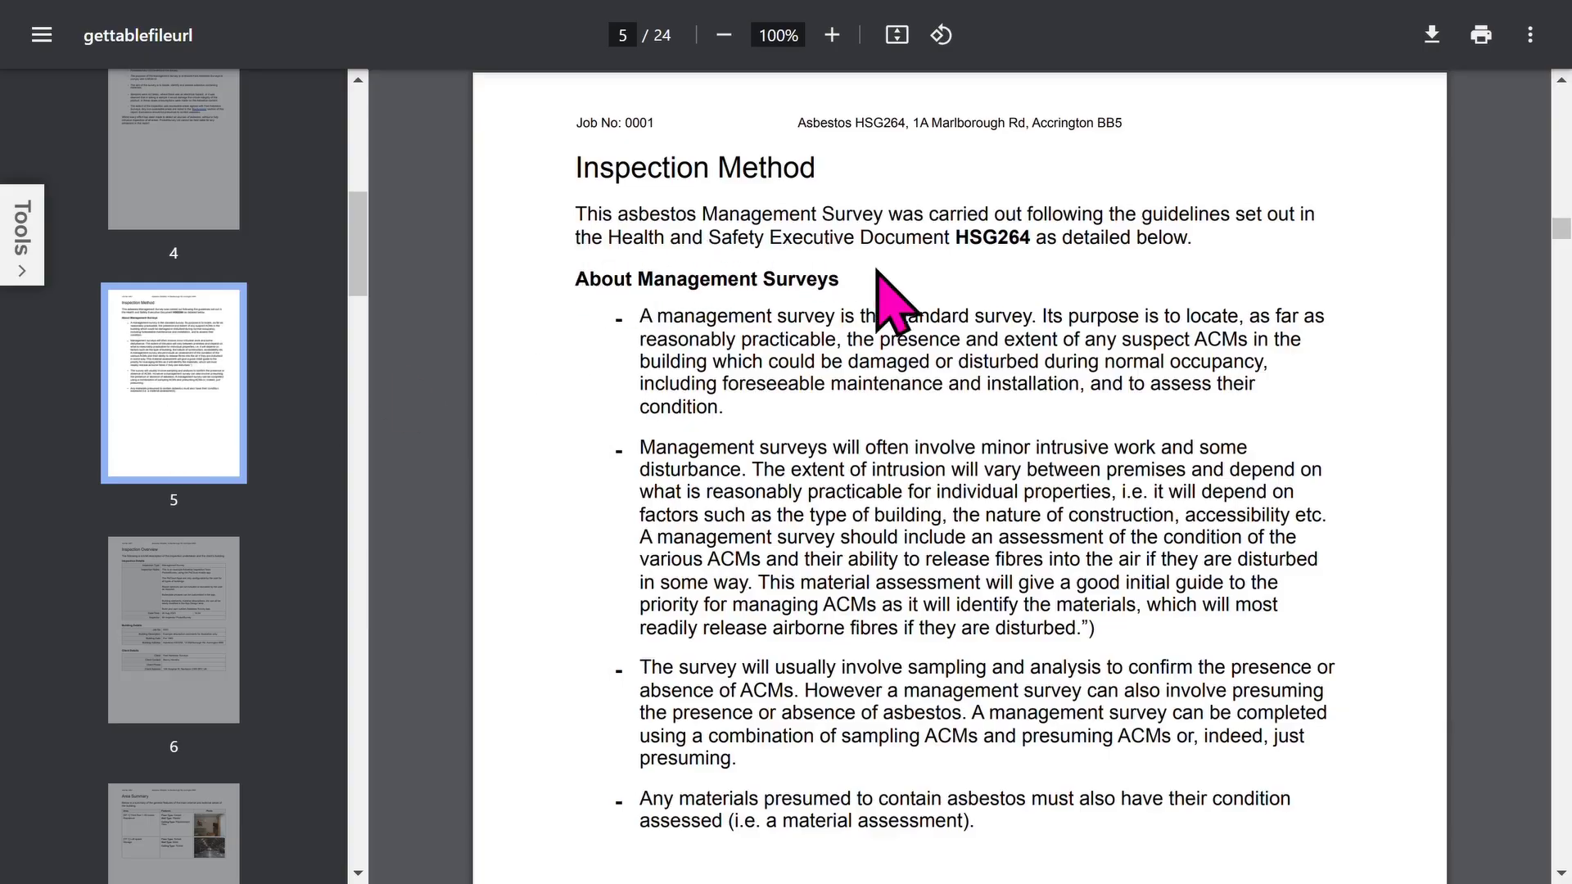
scroll(819, 414, "down", 1)
scroll(819, 413, "down", 2)
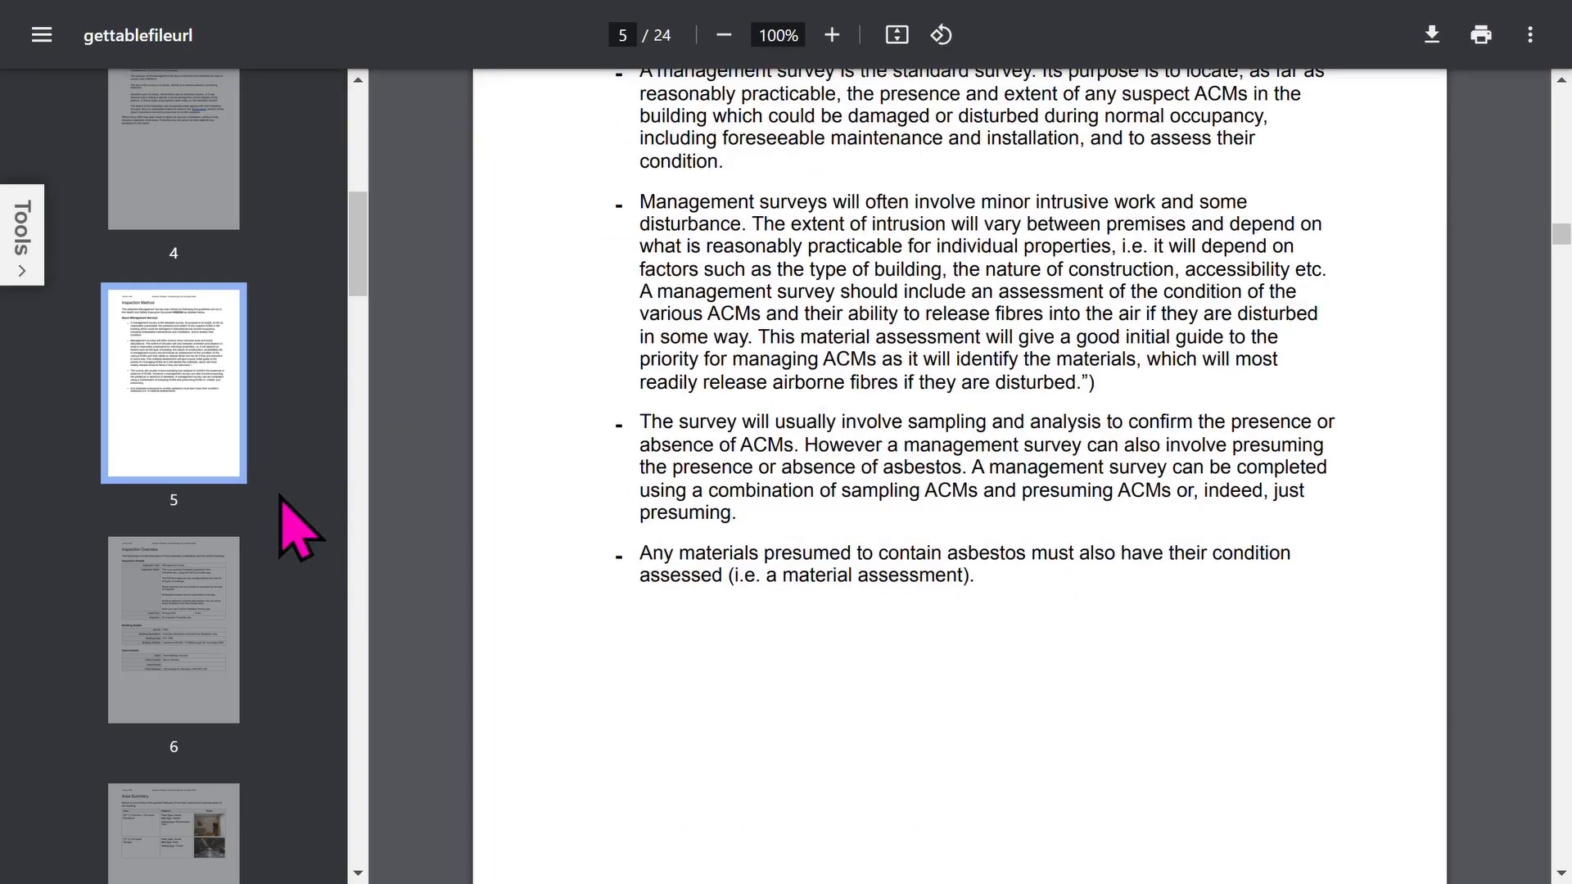
scroll(246, 503, "down", 1)
left_click(233, 475)
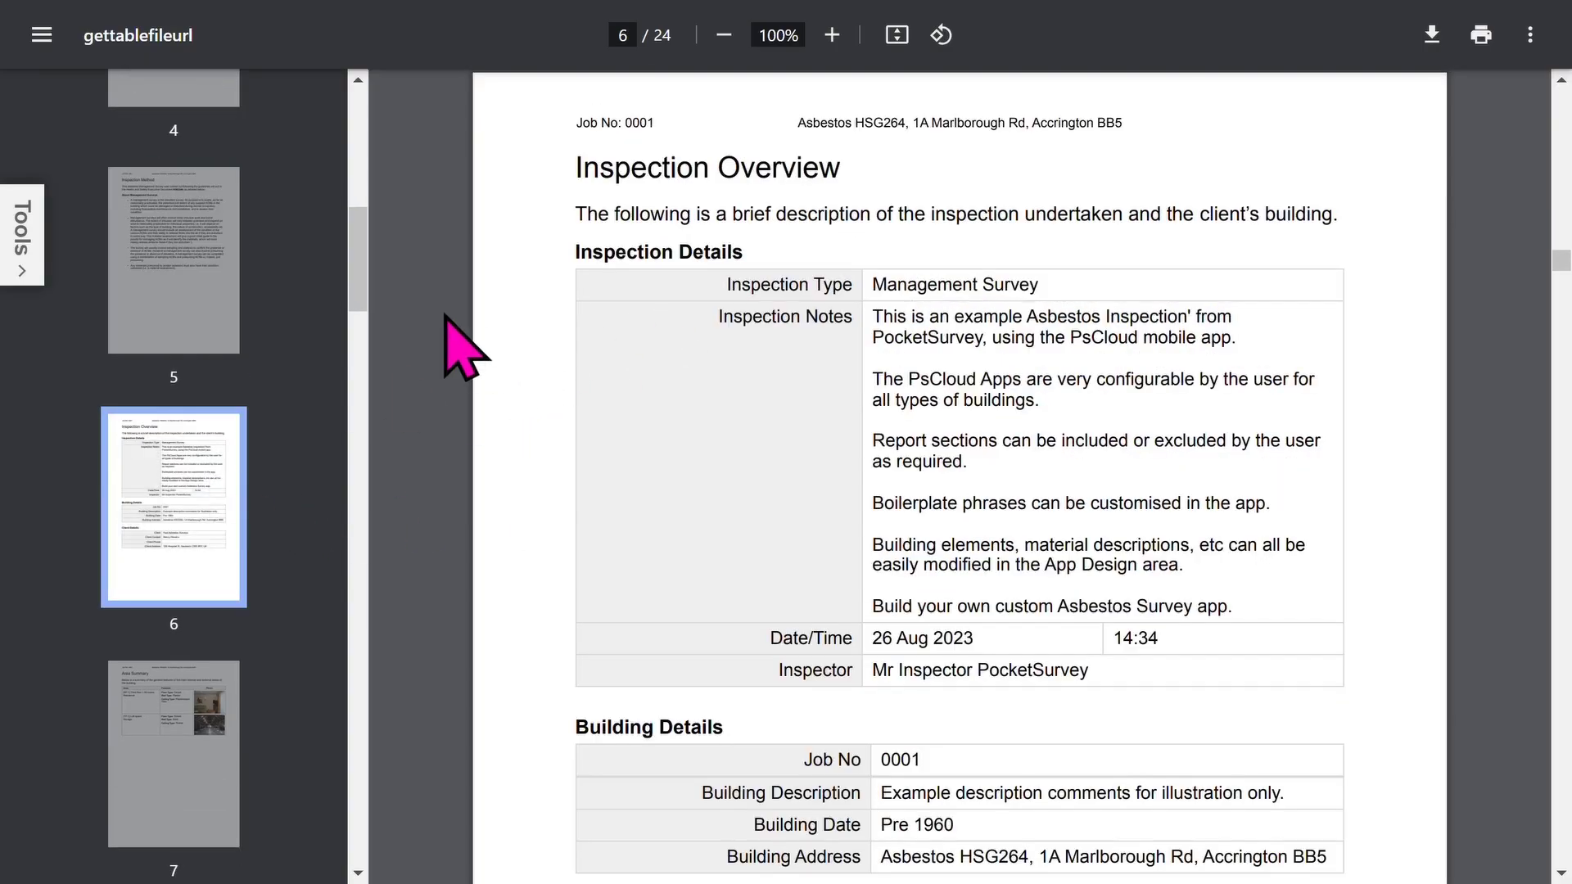
Step: View pages 7-11: Area Summary, Summary of Asbestos Findings, and guttering, vinyl floor and ceiling coating results
scroll(590, 262, "down", 3)
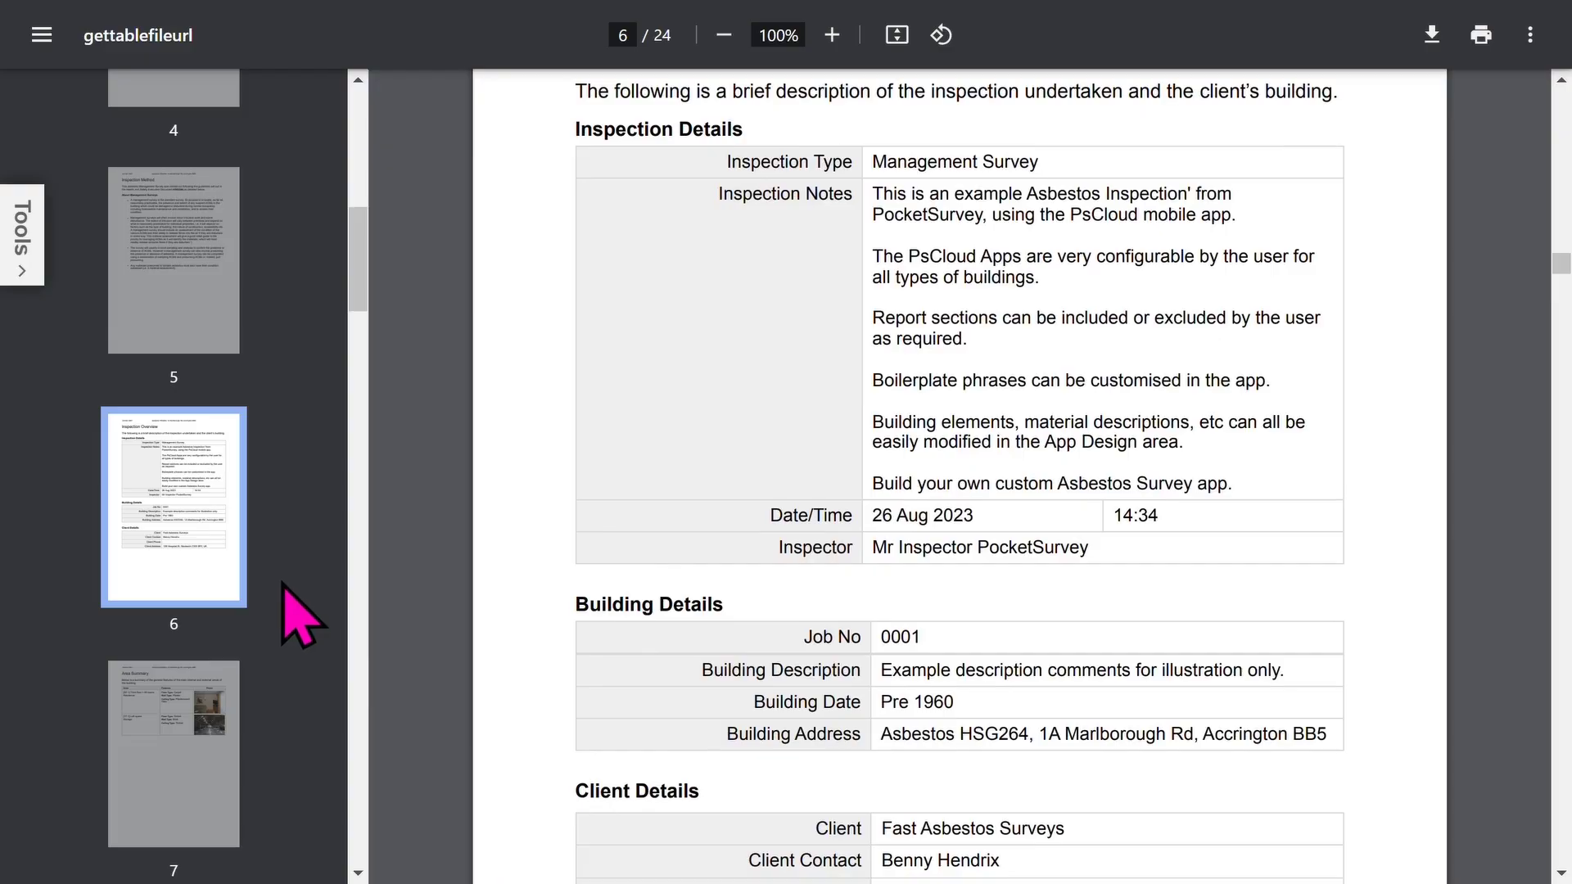
scroll(286, 524, "down", 3)
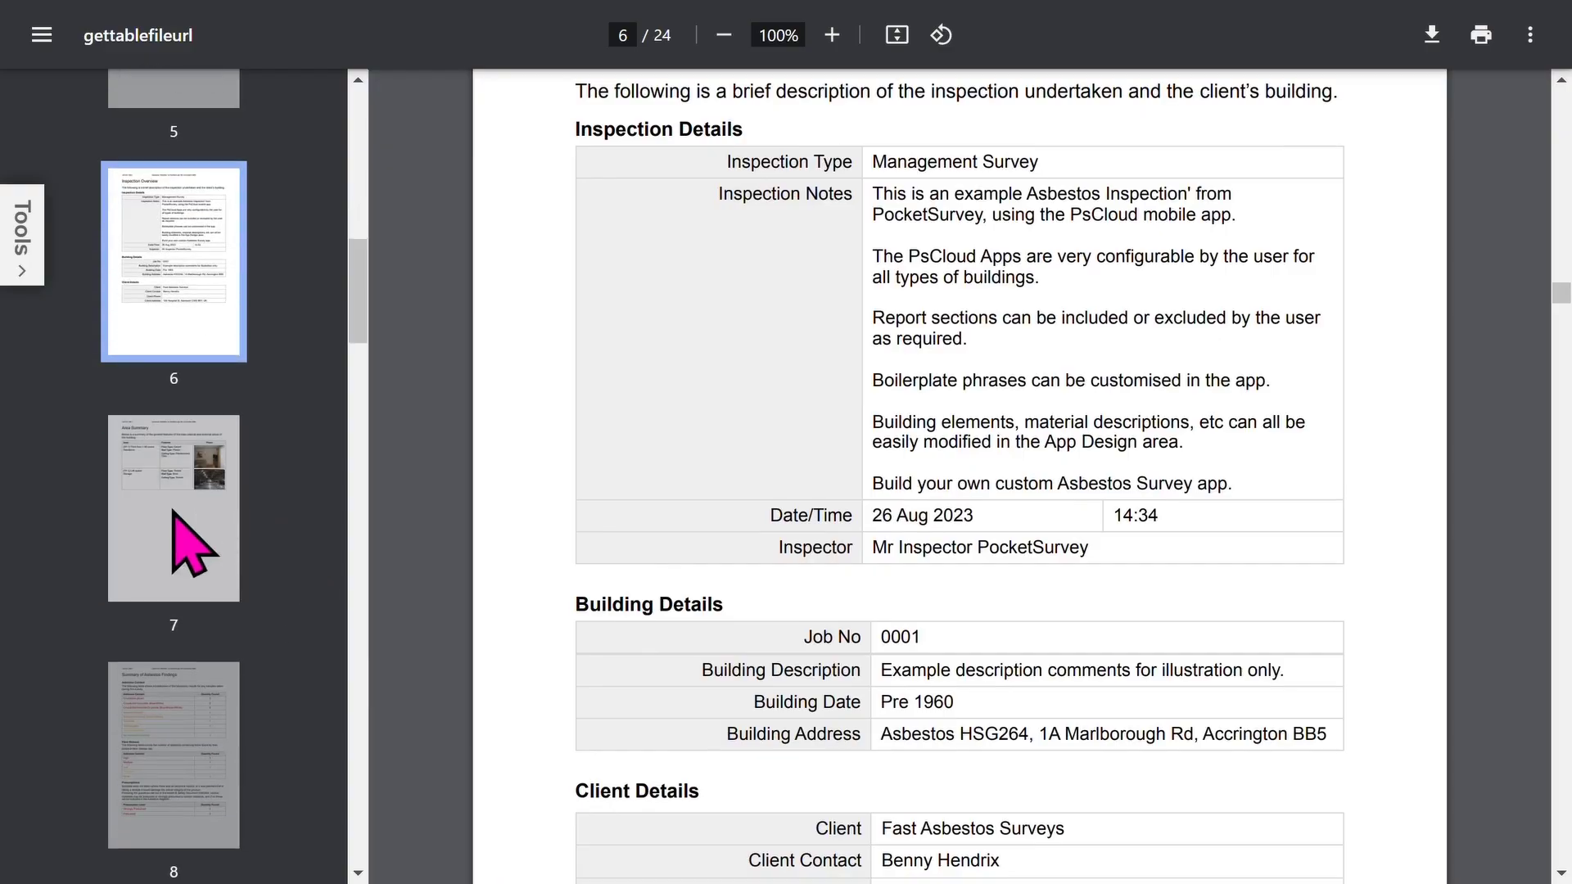
left_click(192, 540)
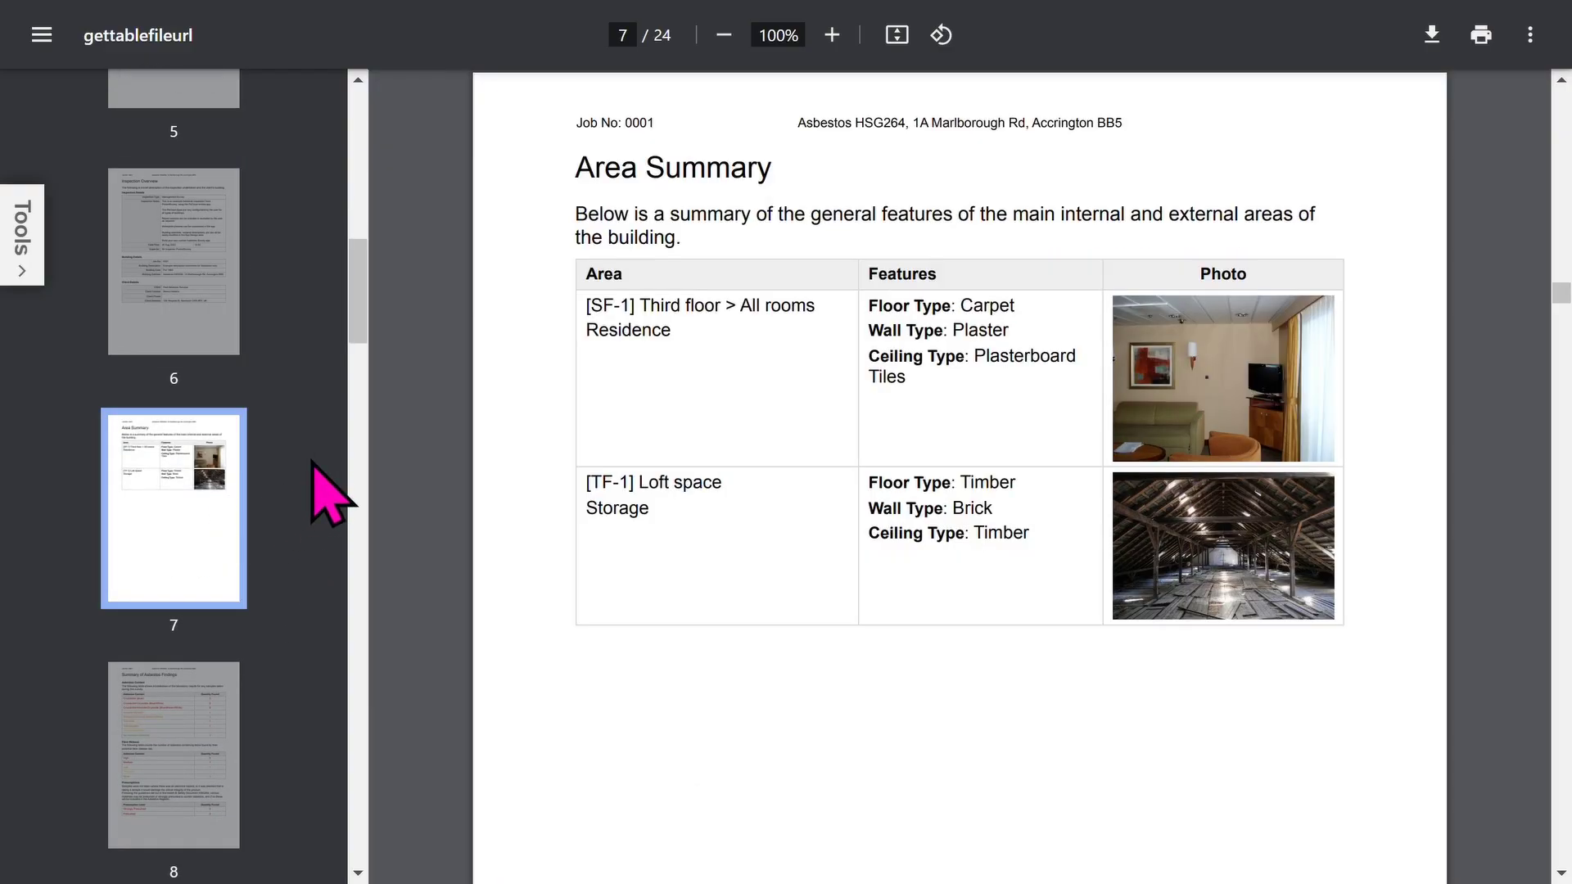
scroll(314, 460, "down", 3)
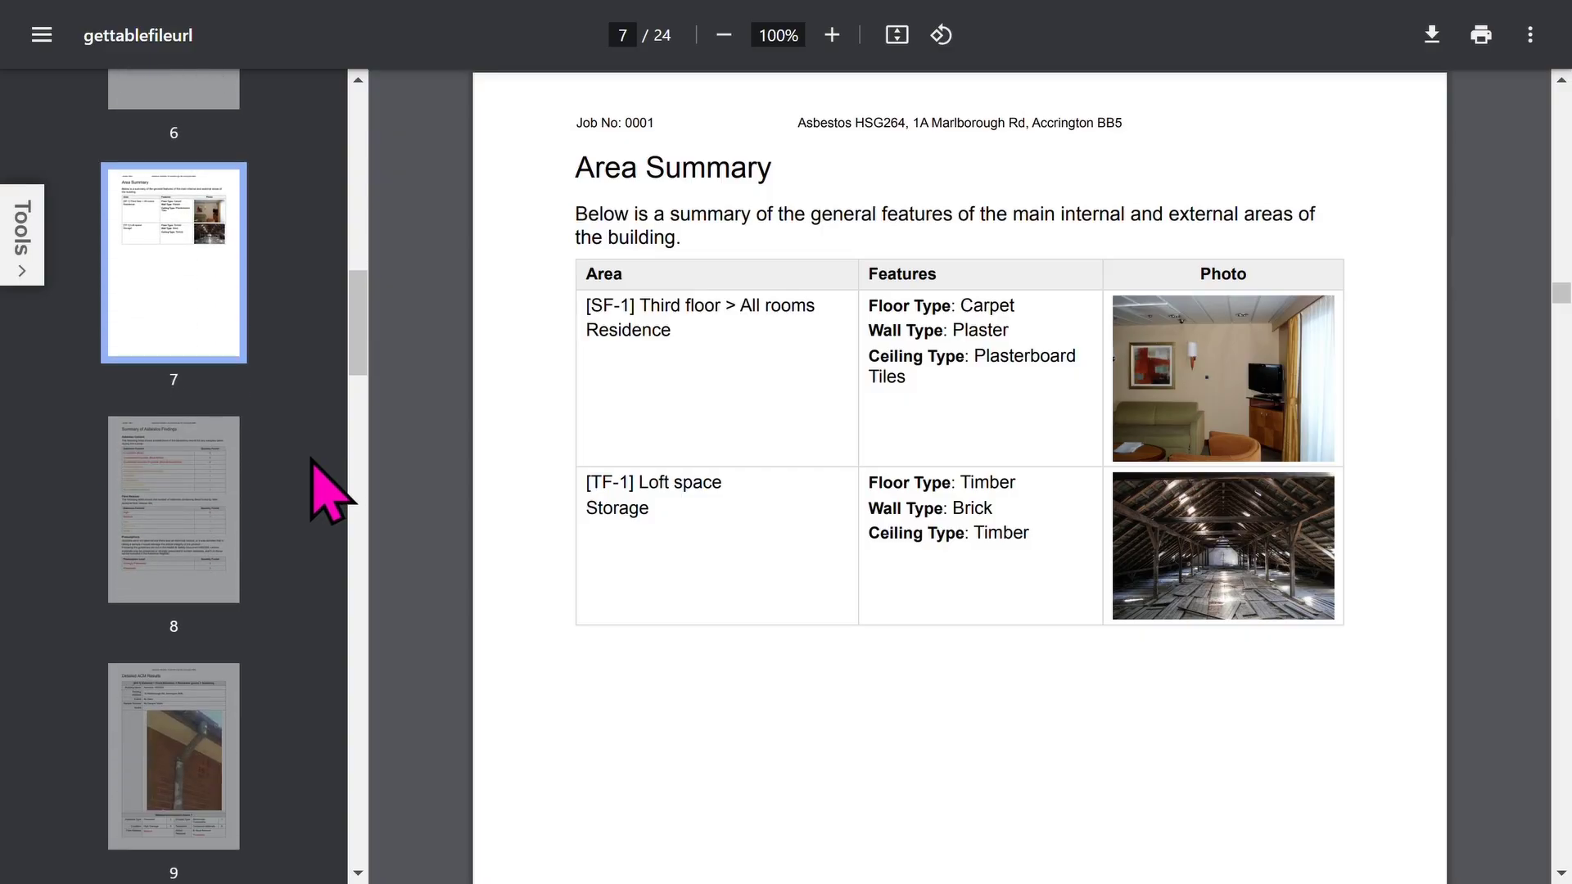
left_click(177, 517)
scroll(313, 460, "down", 3)
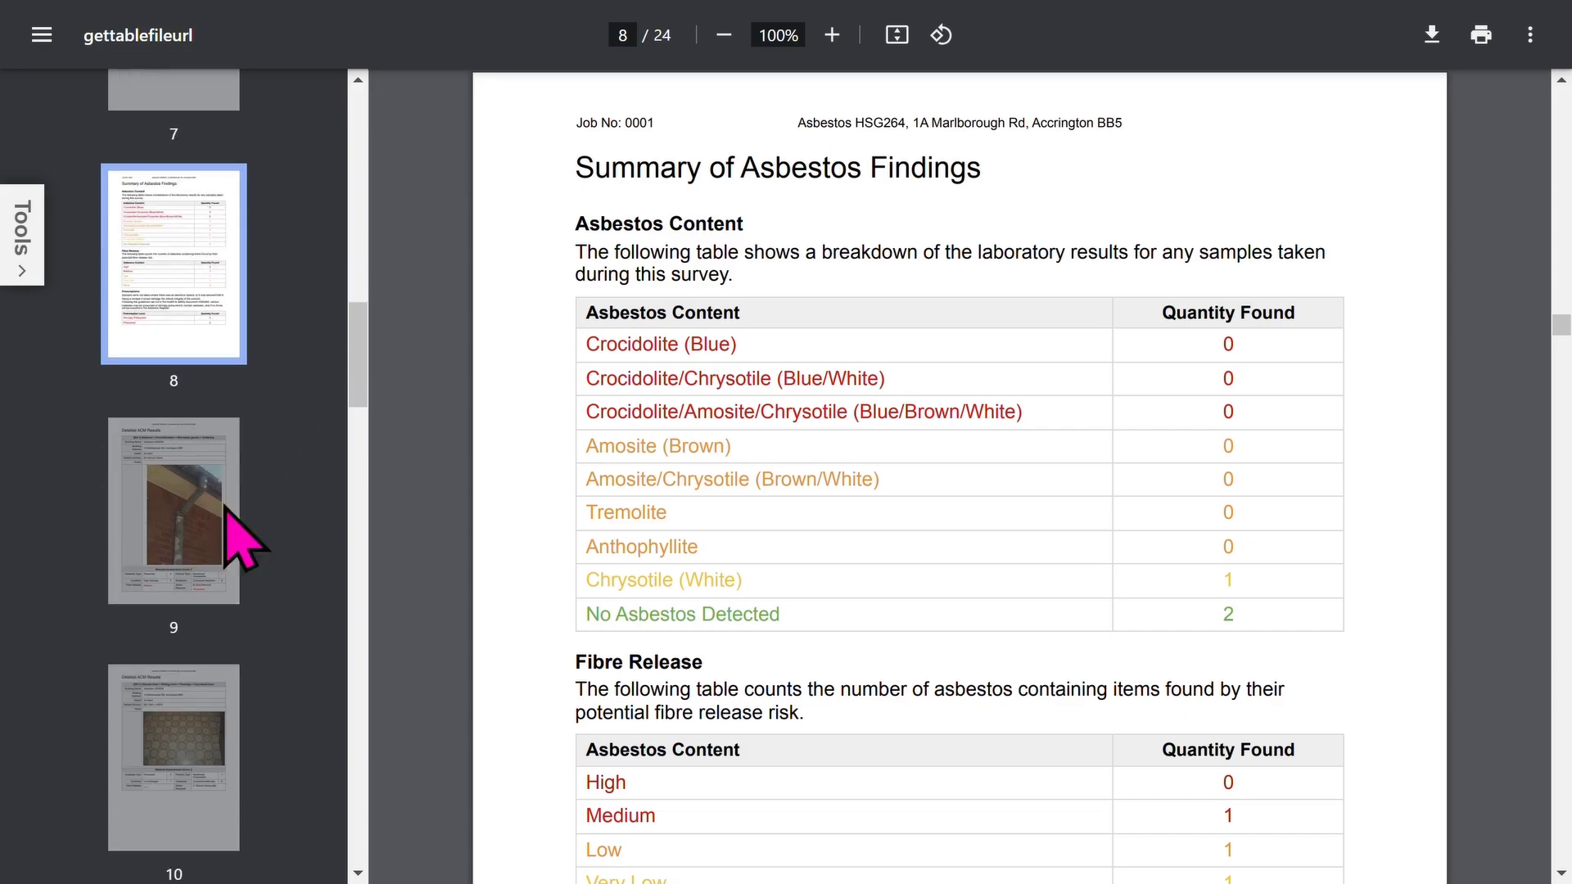
left_click(187, 528)
scroll(314, 459, "down", 6)
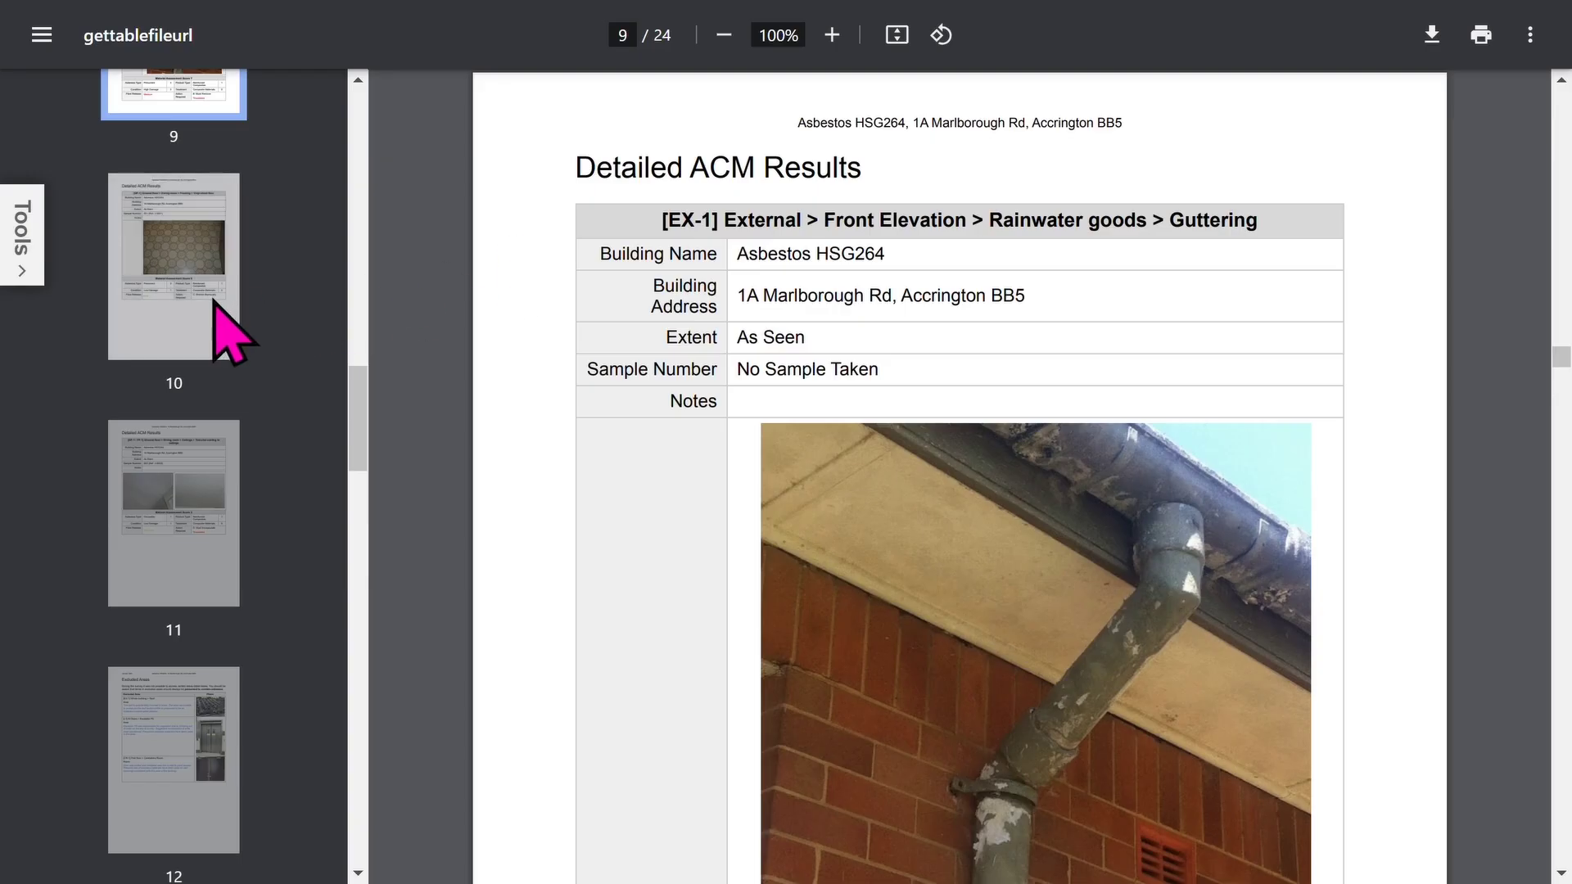
left_click(232, 335)
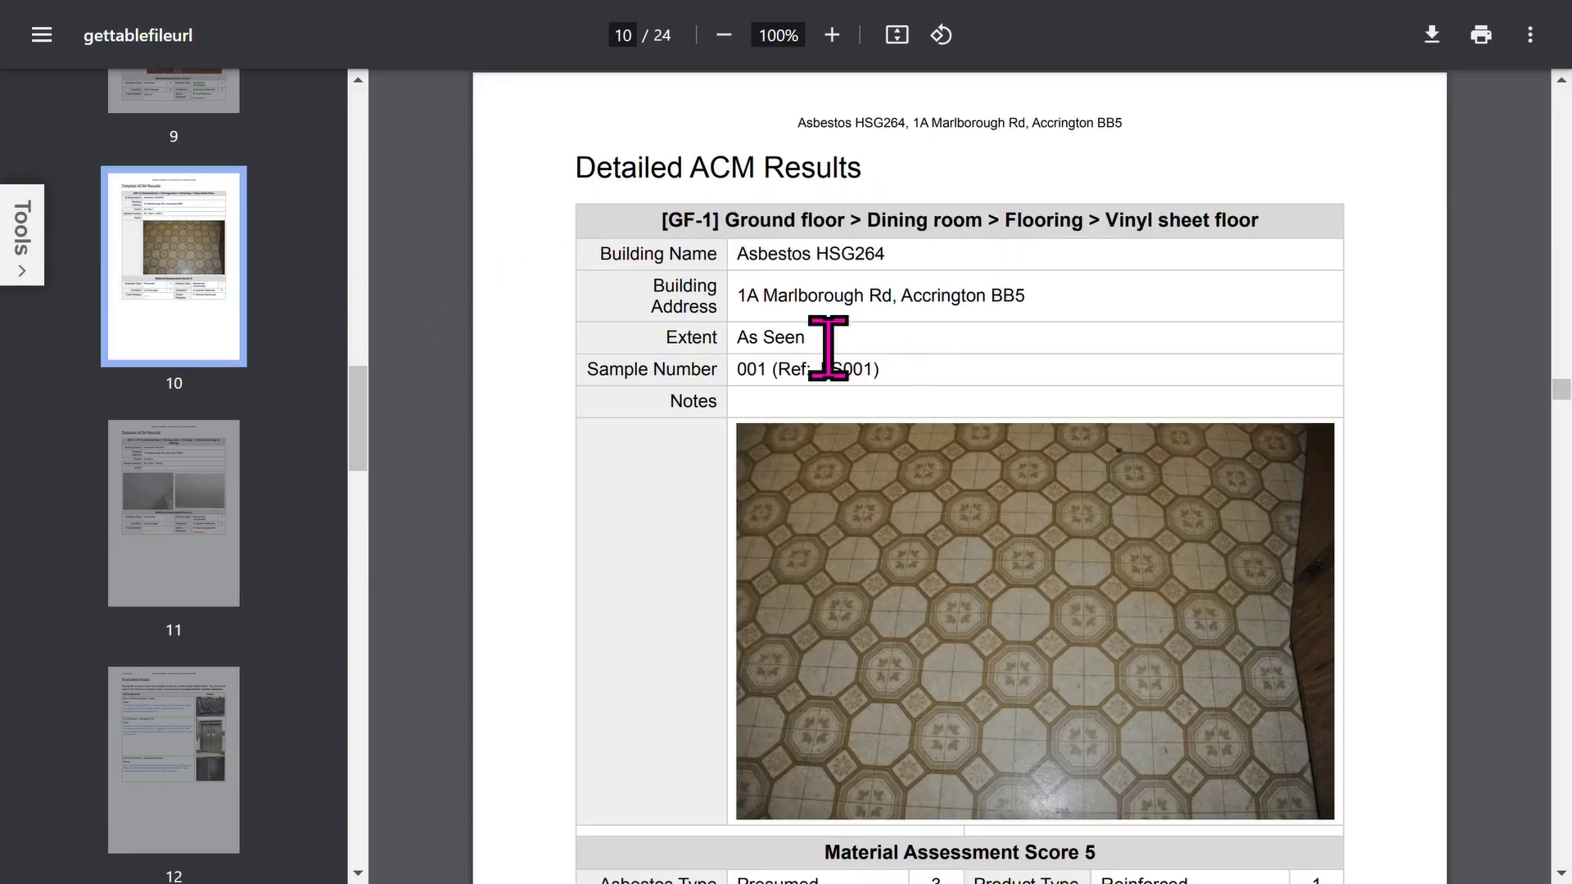
left_click(215, 550)
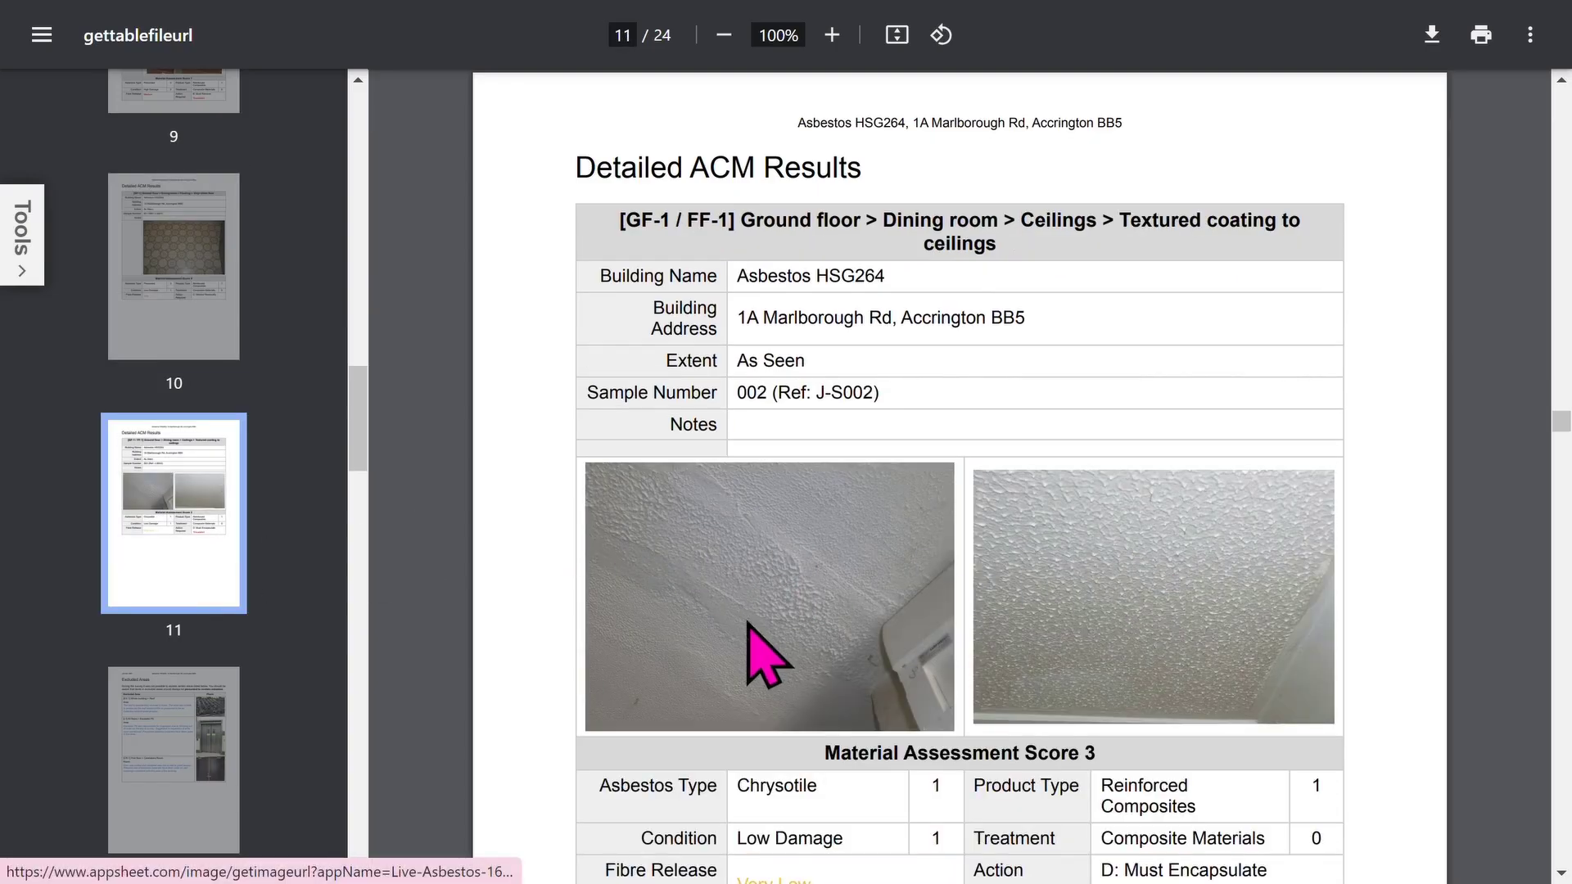
Step: View pages 12-16: Excluded Areas, page 13, Asbestos Register, Recommendations and Action Descriptions
scroll(786, 719, "down", 2)
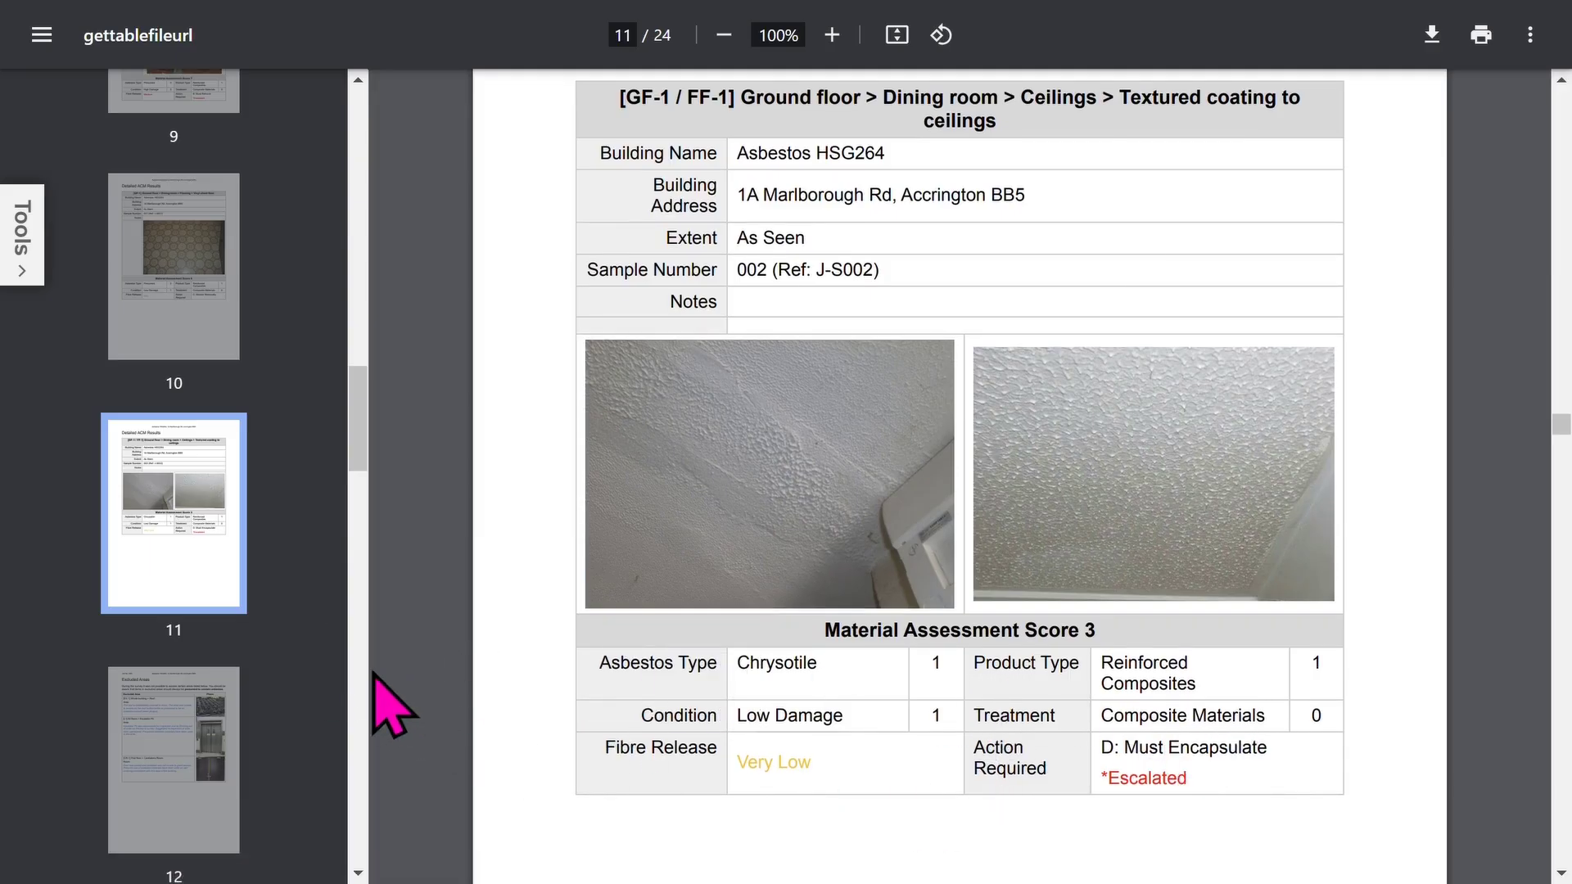
scroll(262, 679, "down", 2)
left_click(204, 663)
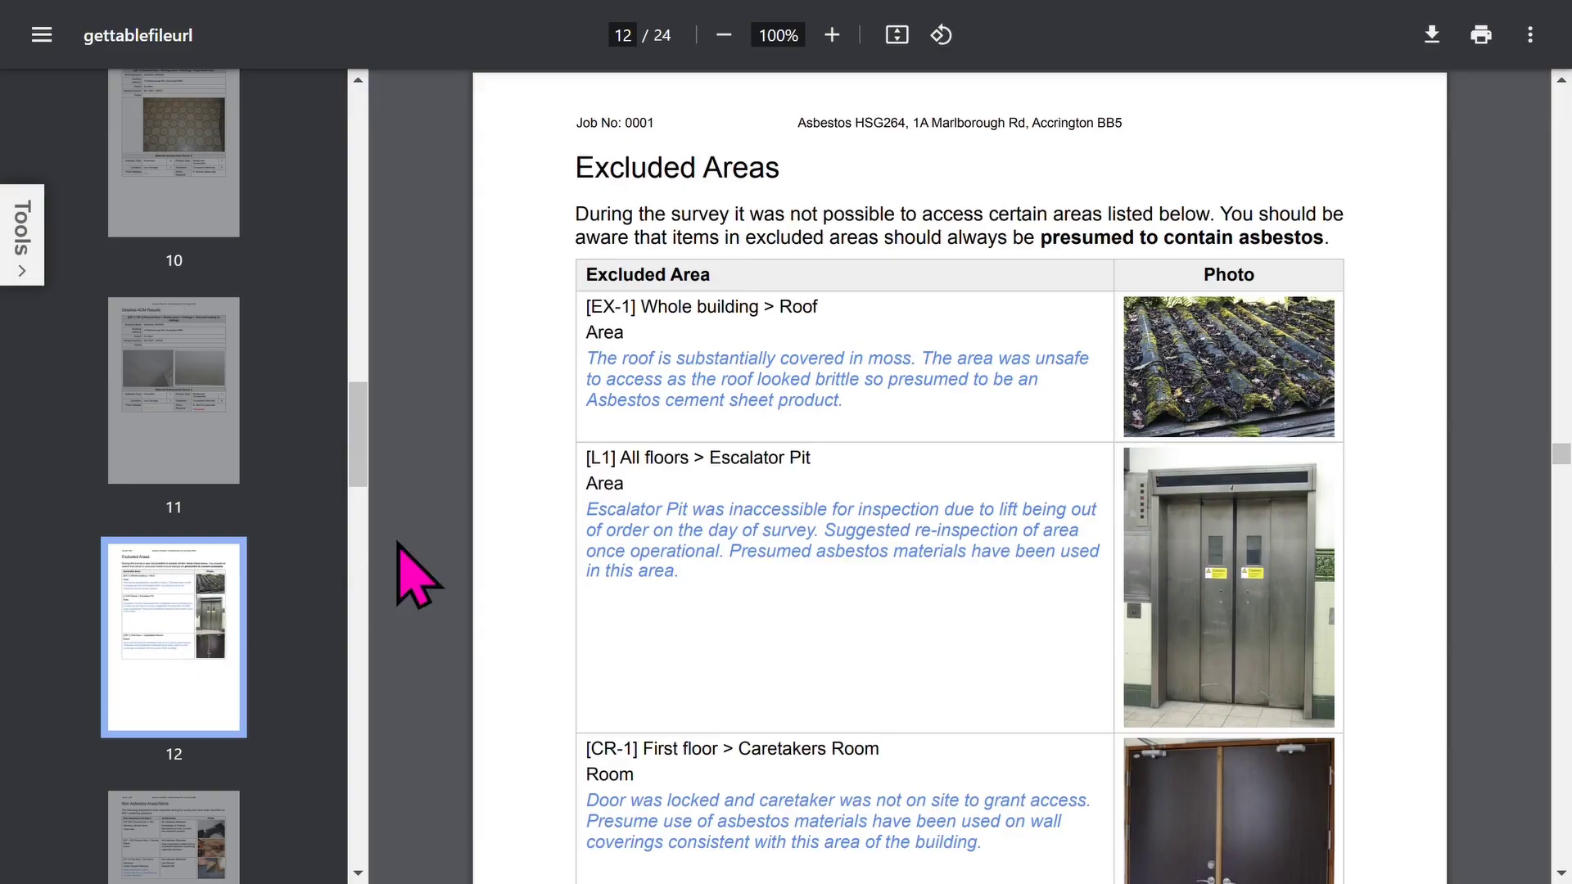
scroll(309, 562, "down", 5)
left_click(188, 465)
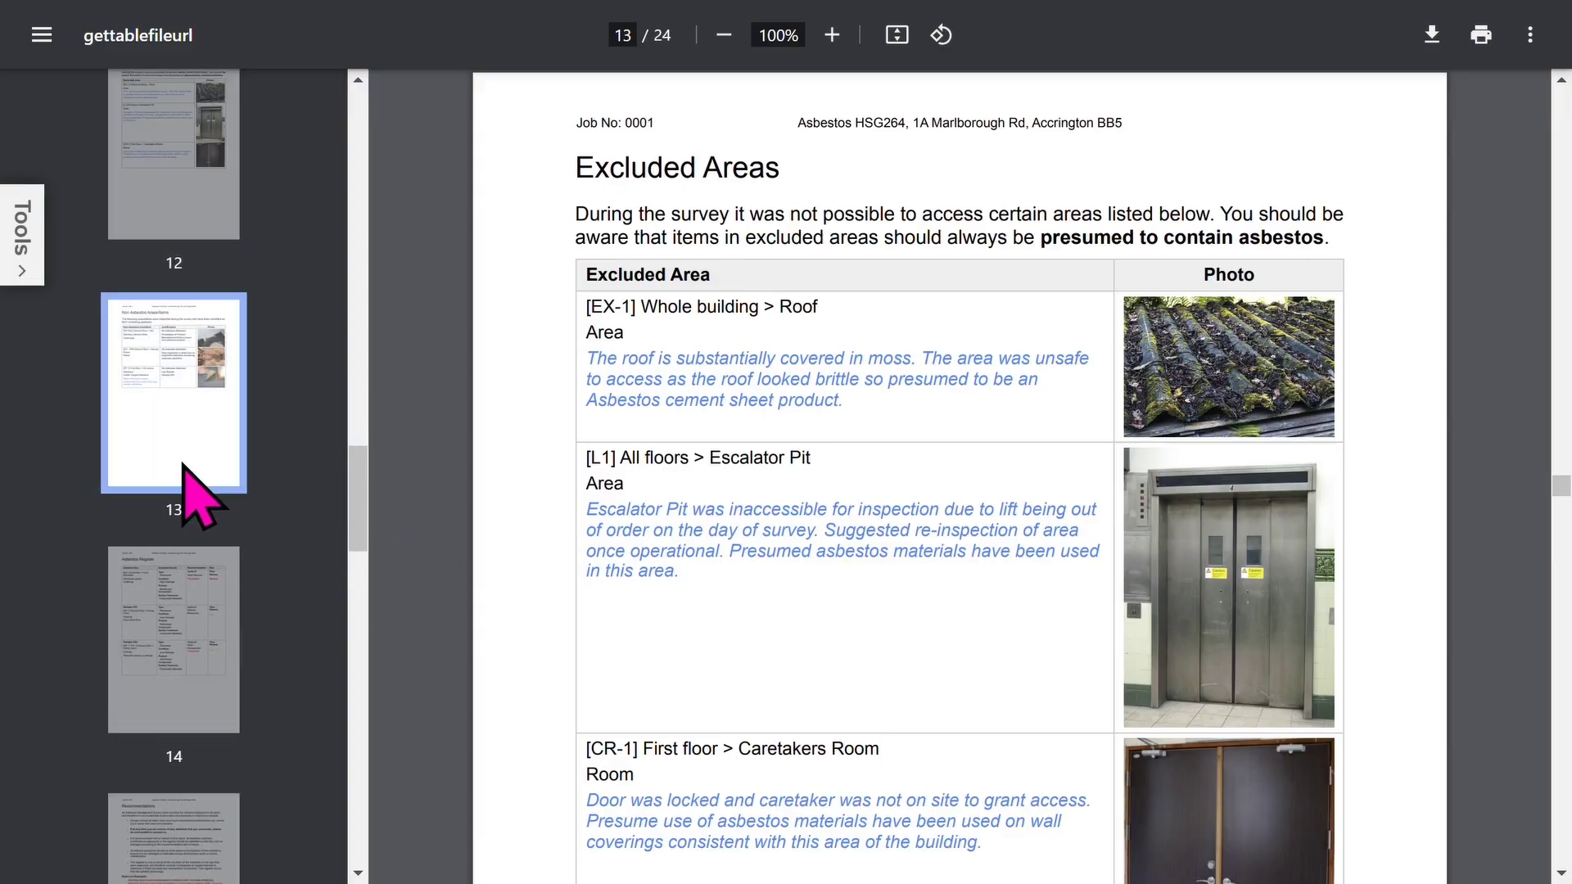
scroll(309, 474, "down", 3)
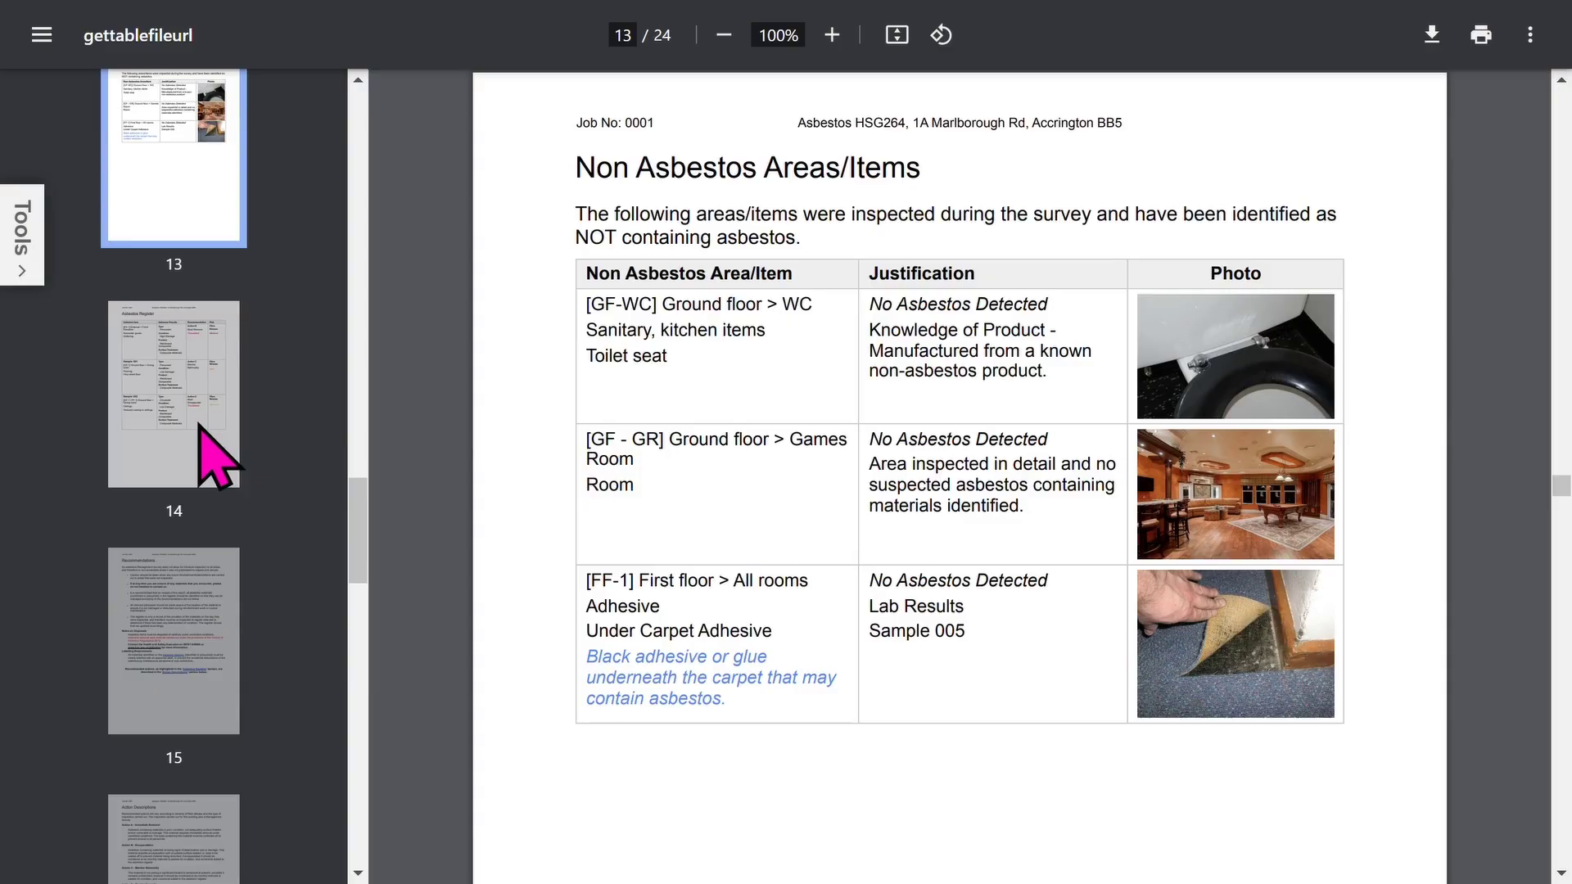
left_click(218, 459)
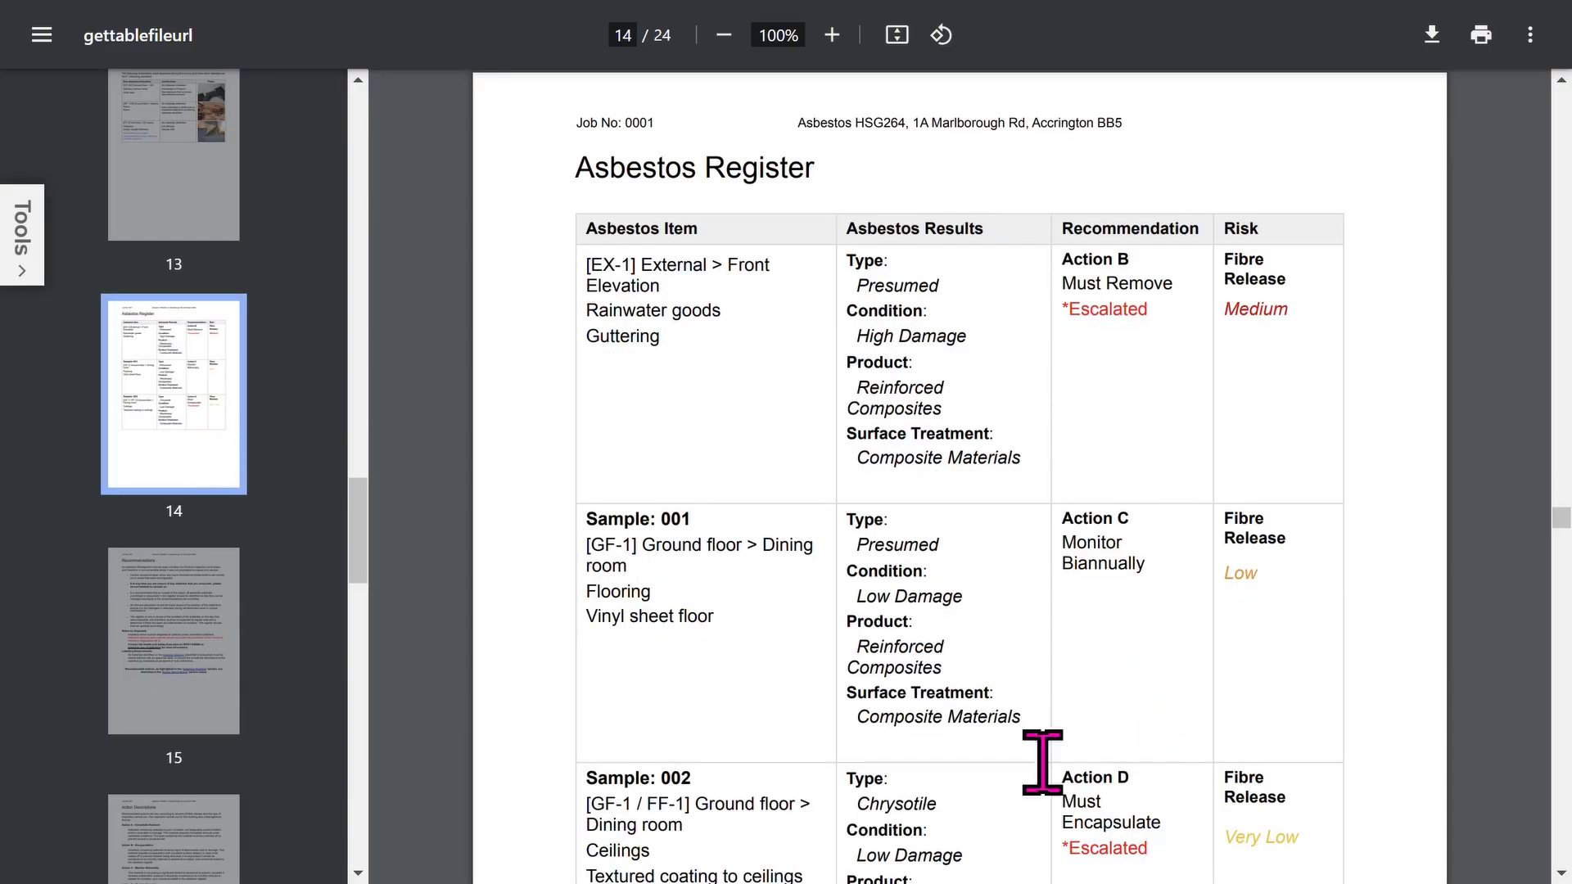
left_click(182, 665)
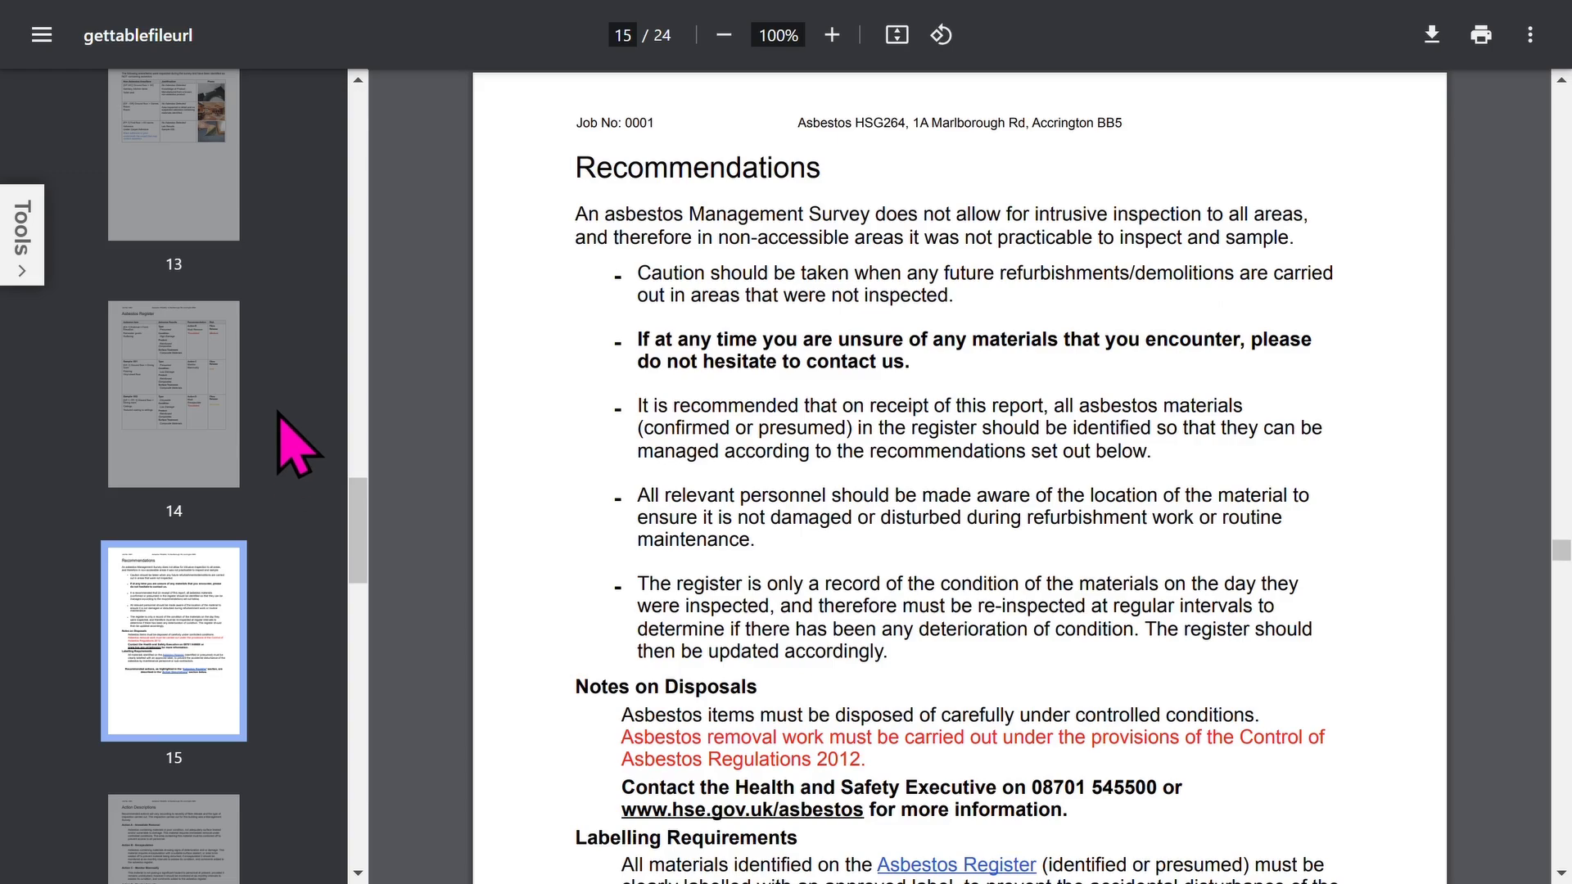
left_click(193, 428)
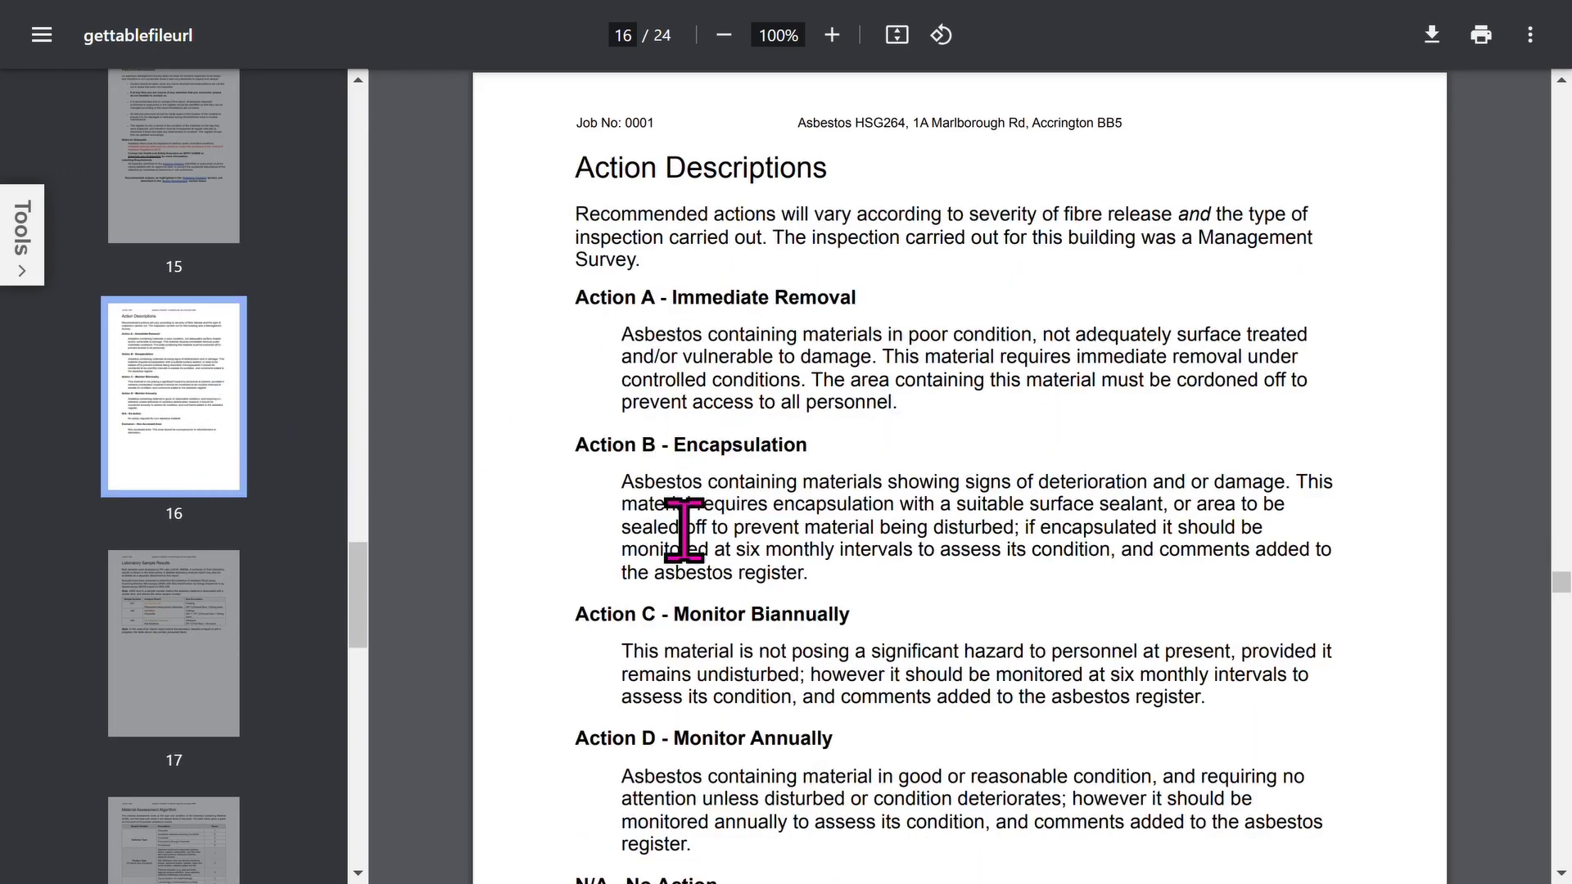
Step: View pages 17-20: Laboratory Sample Results, Material Assessment Algorithm, Scope and Quality Assurance Statement
scroll(623, 621, "down", 3)
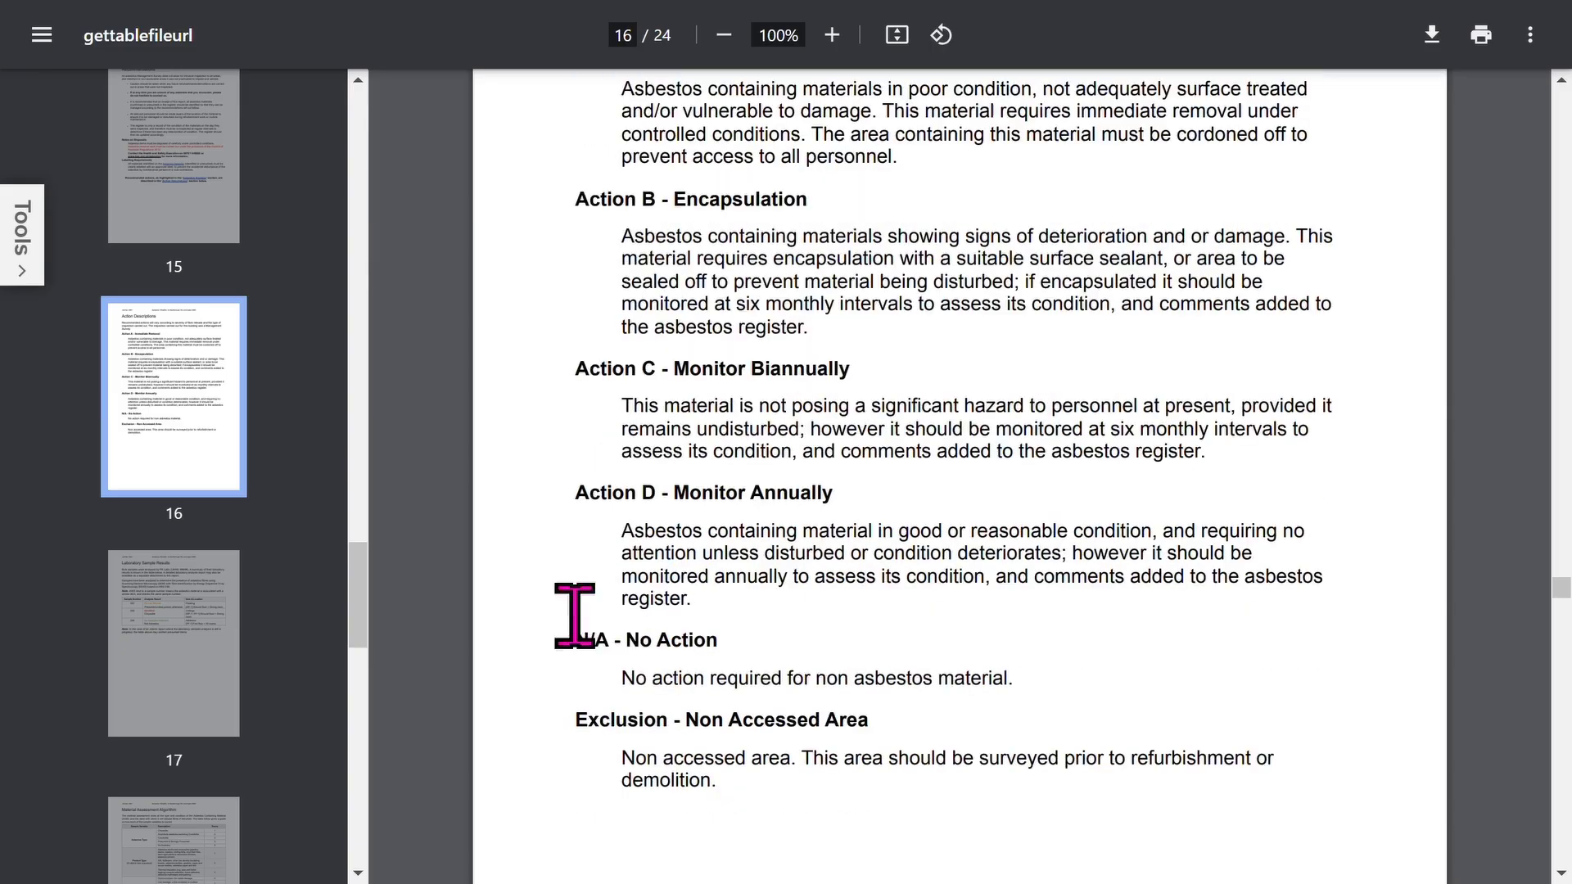
left_click(217, 651)
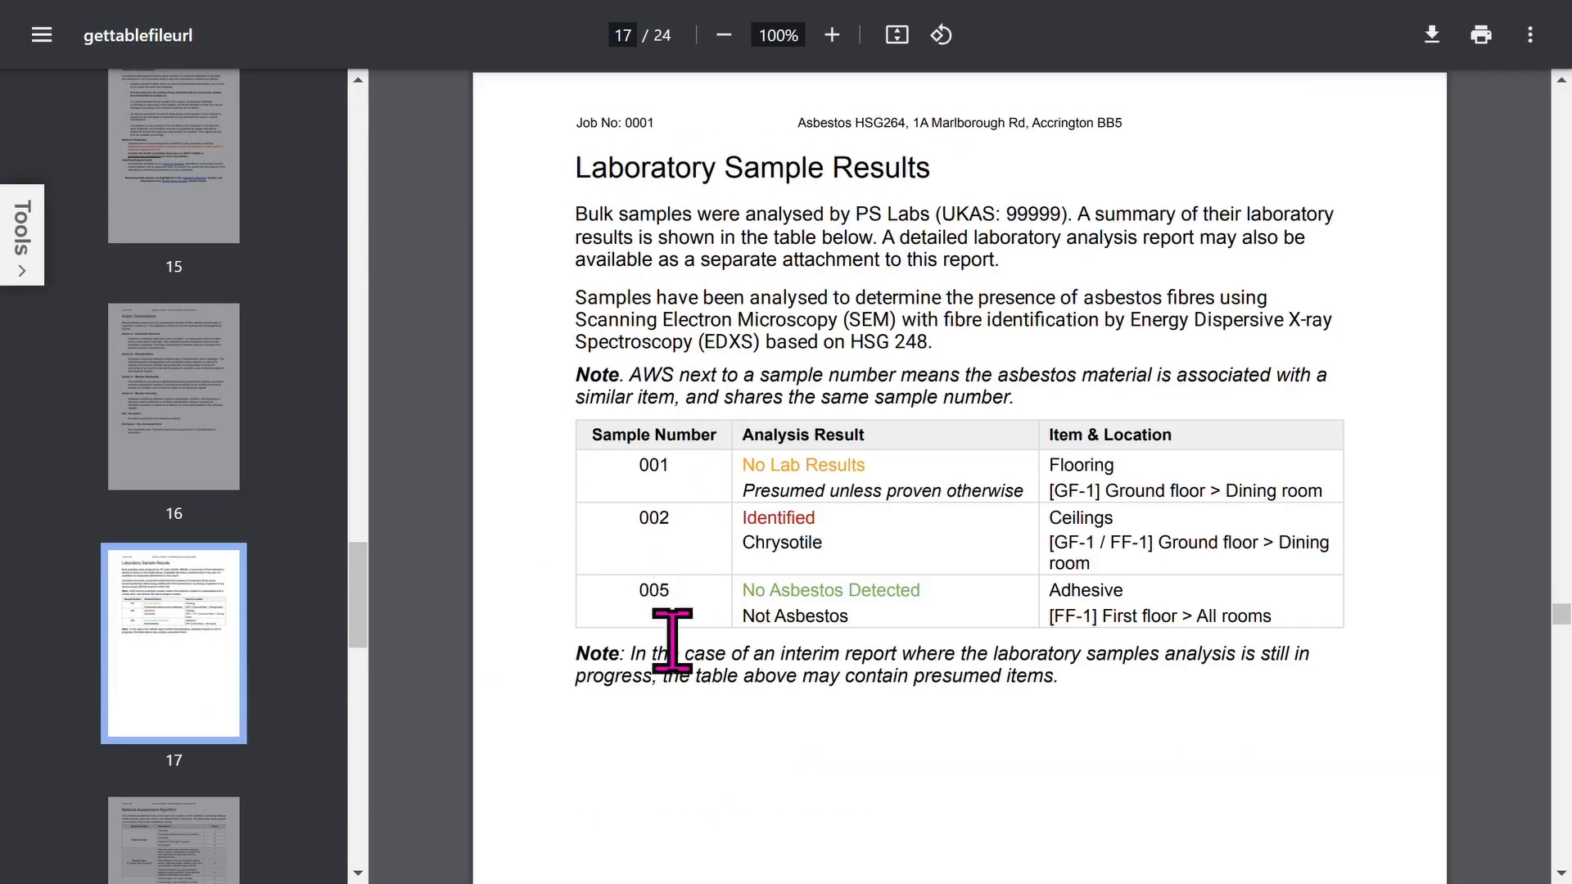
scroll(383, 605, "down", 5)
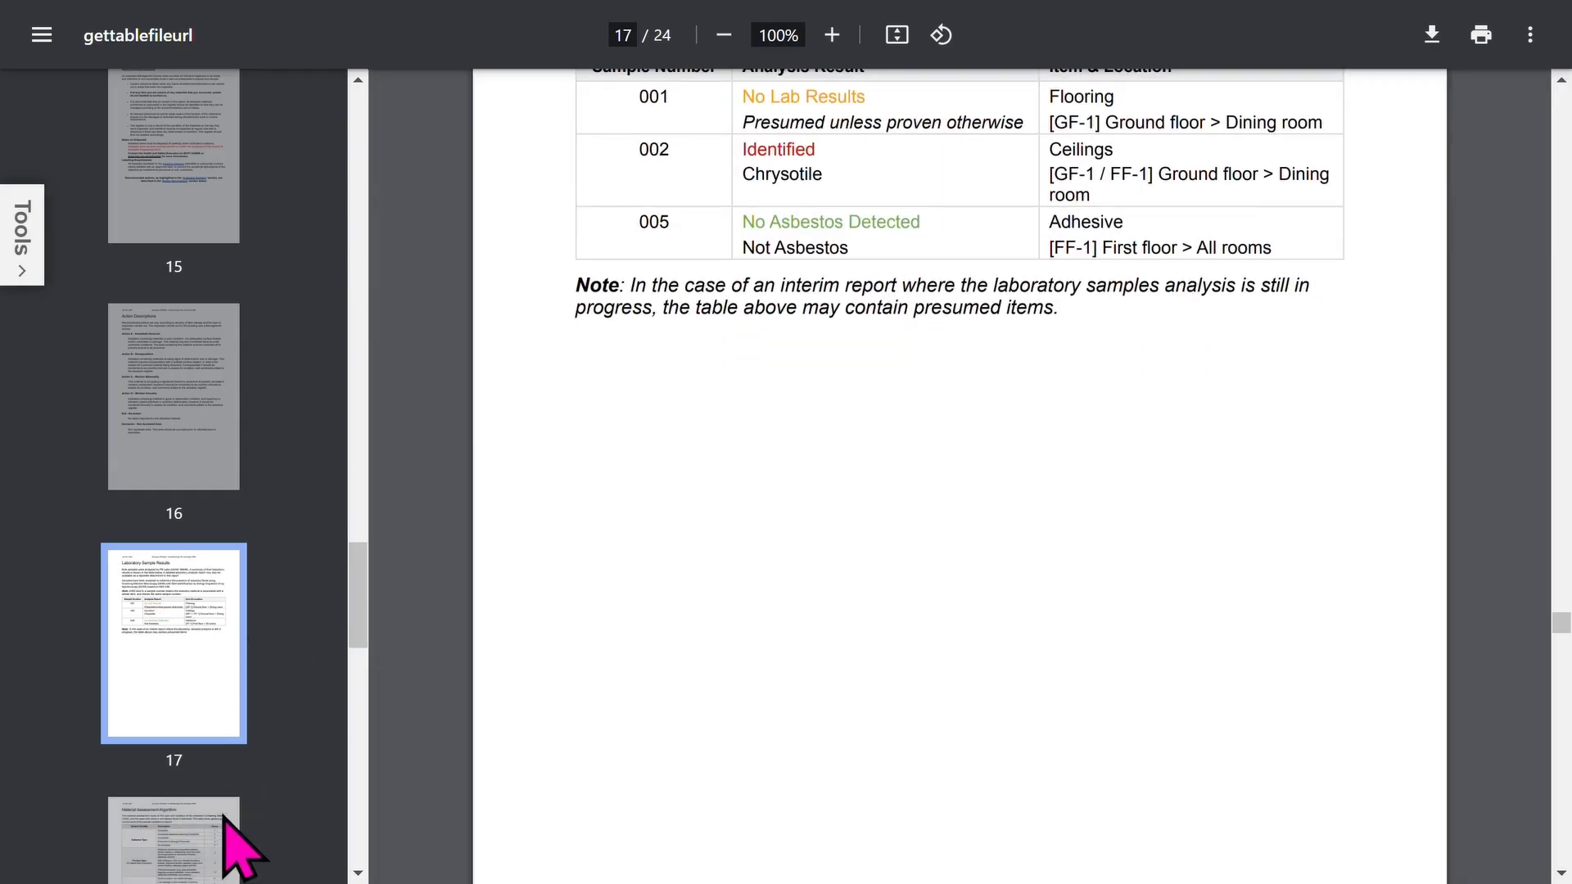
left_click(229, 834)
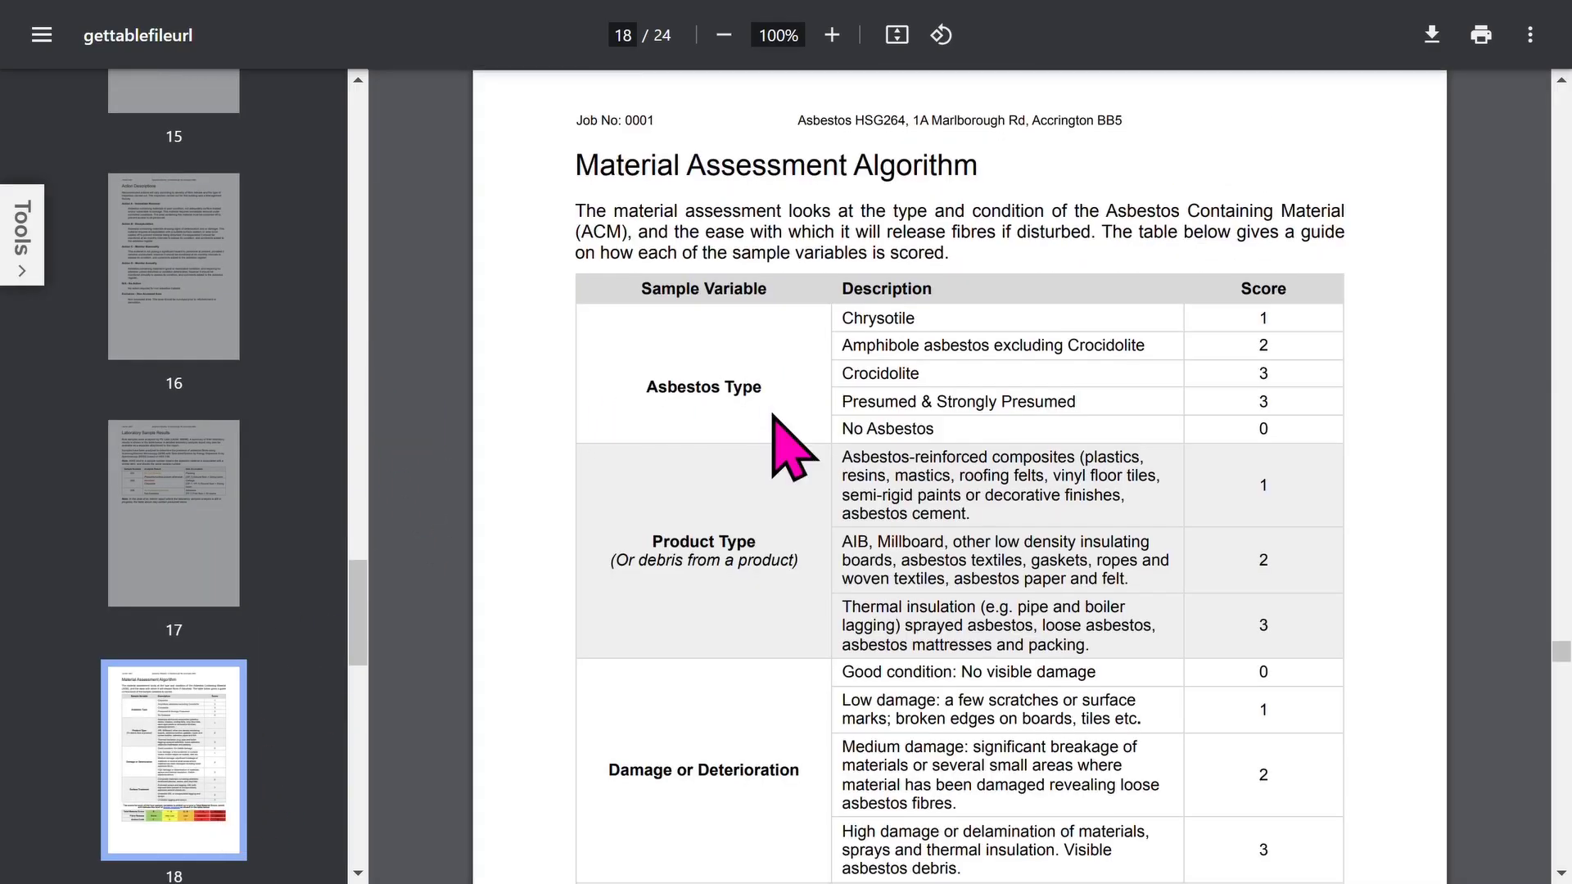
scroll(765, 413, "down", 5)
scroll(320, 712, "down", 5)
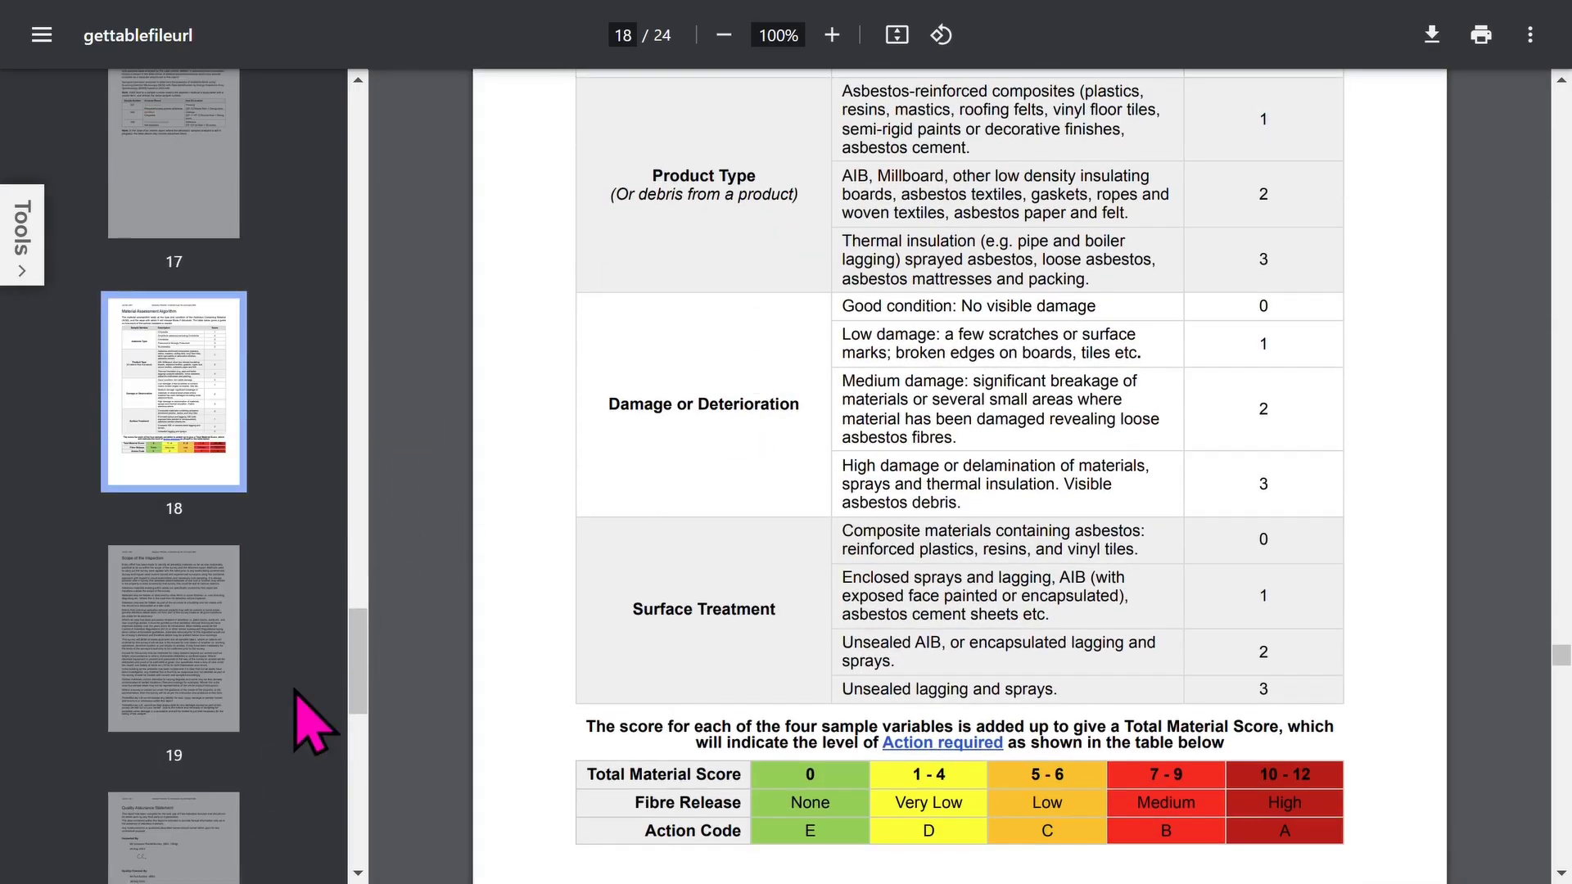
left_click(229, 684)
scroll(315, 524, "down", 5)
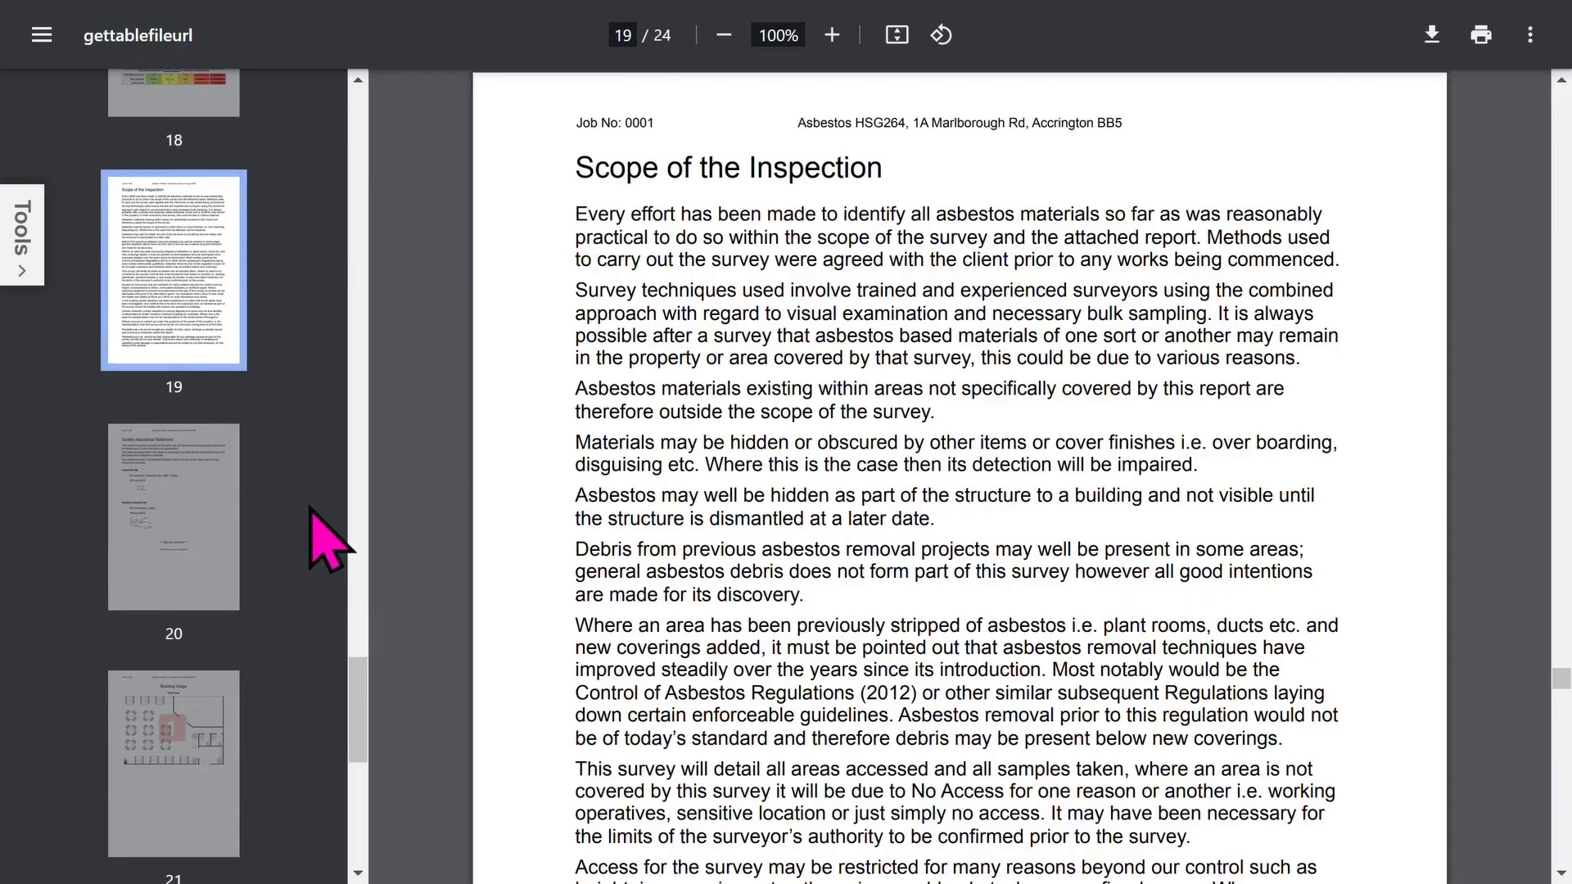
left_click(205, 560)
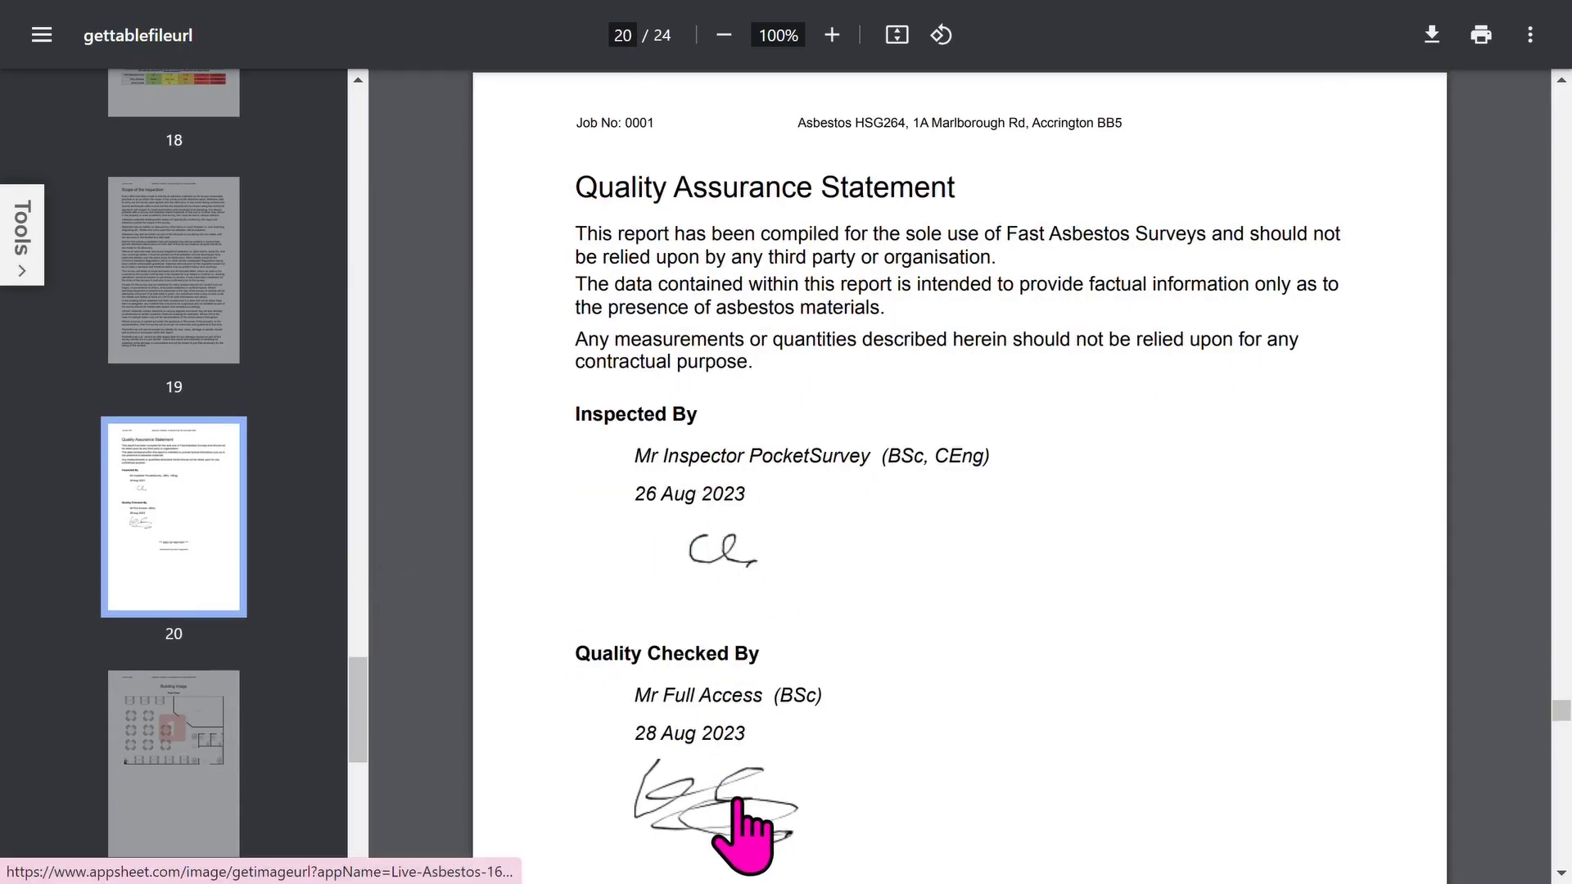
Step: View the final pages 21-24: building image, page 22, Sample Certificate and last page
scroll(742, 835, "down", 1)
scroll(321, 711, "down", 2)
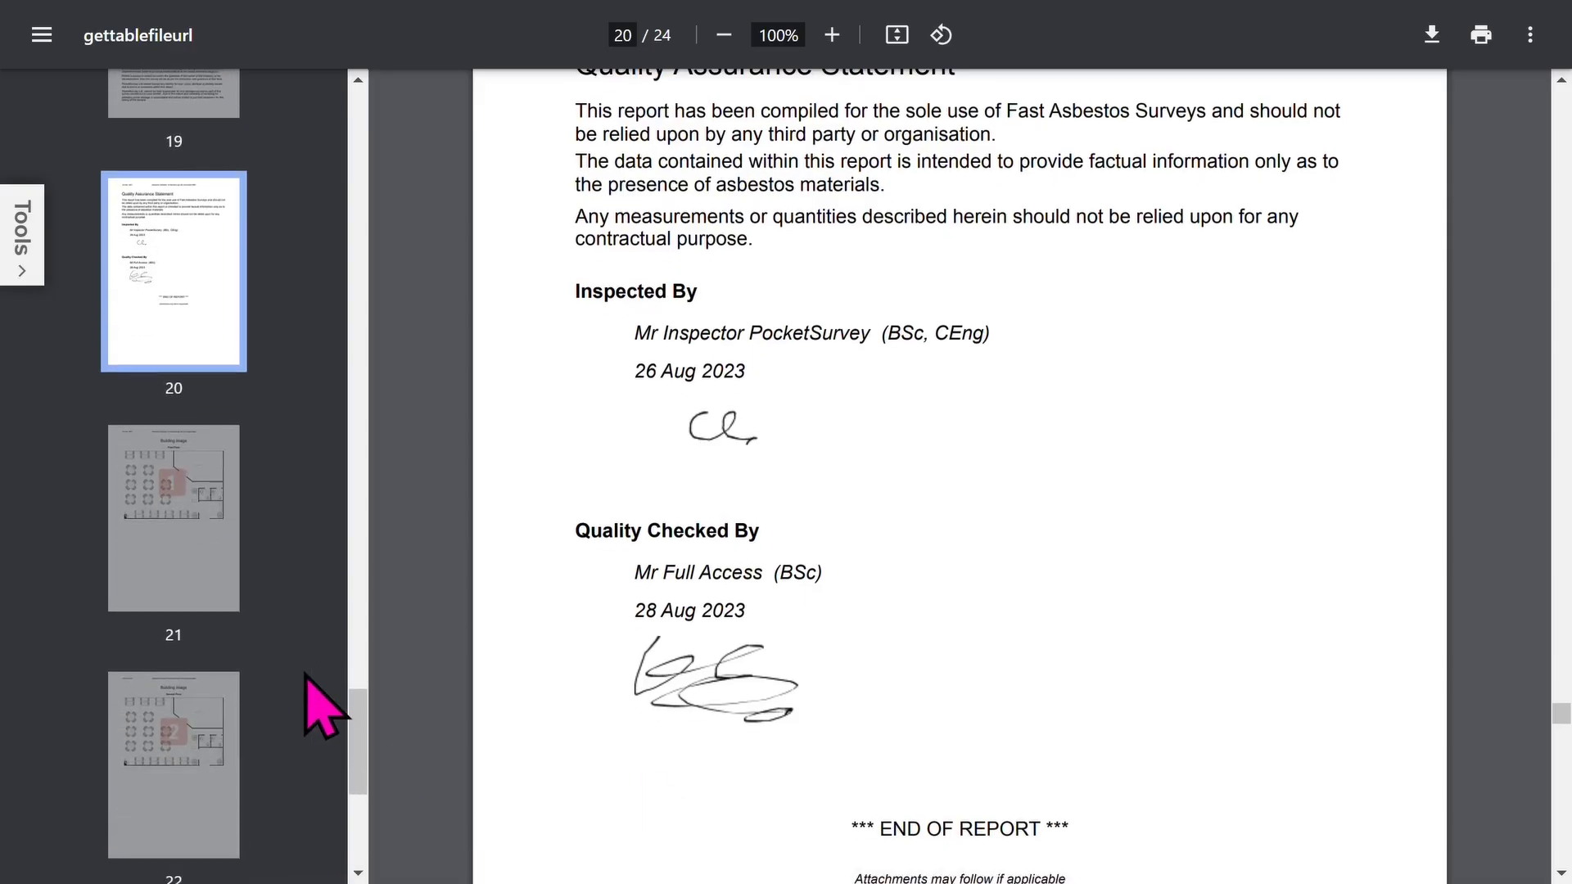
left_click(189, 586)
scroll(274, 573, "down", 2)
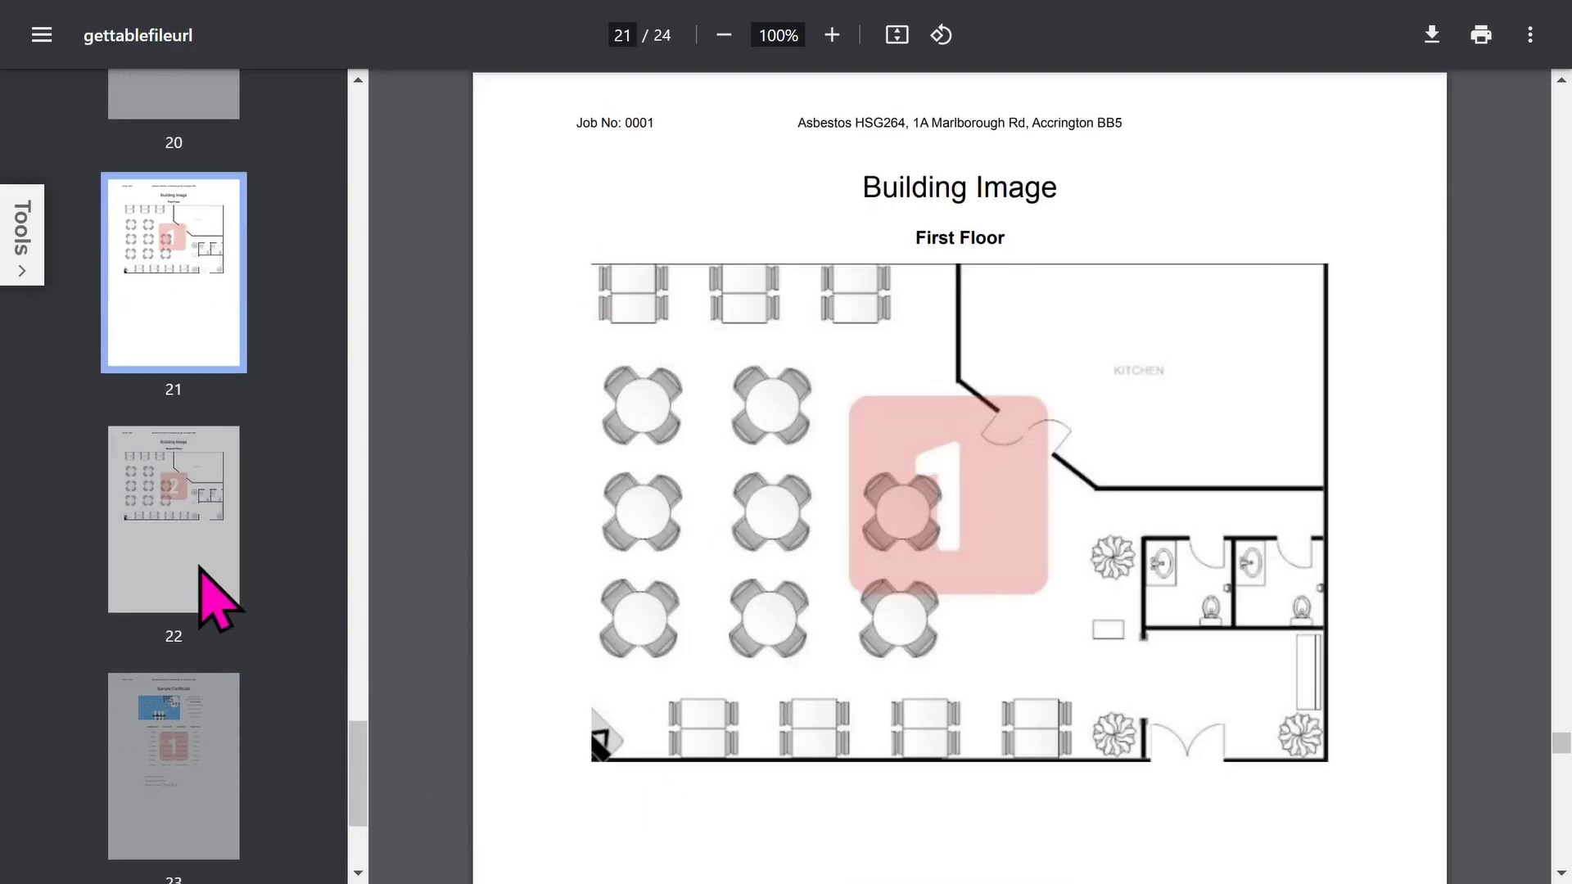
left_click(201, 569)
left_click(203, 757)
scroll(293, 693, "down", 1)
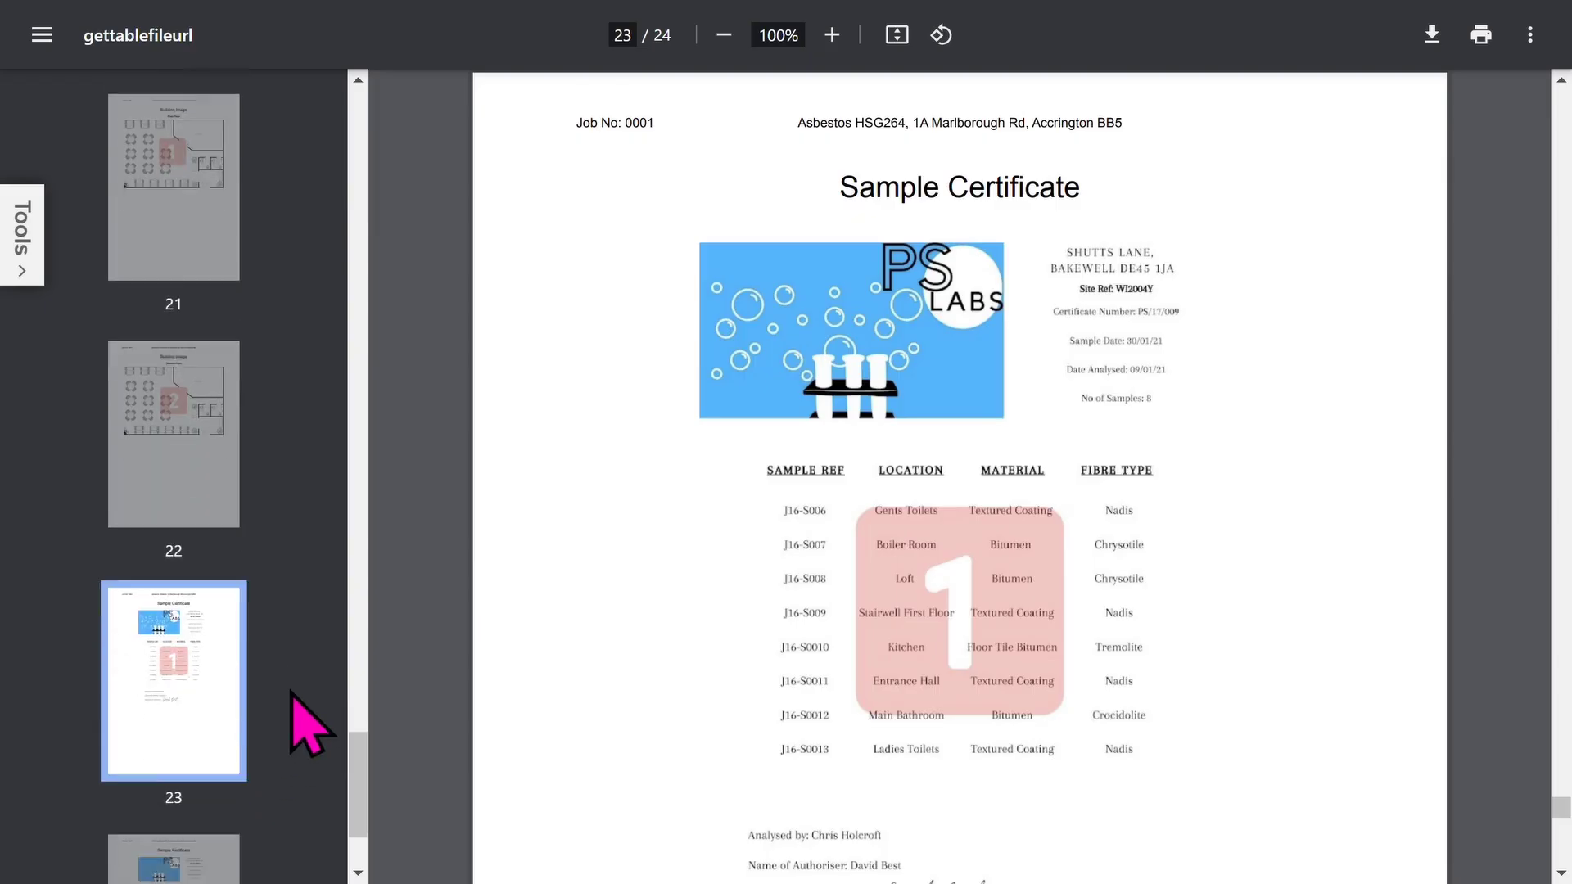
scroll(290, 691, "down", 2)
left_click(196, 705)
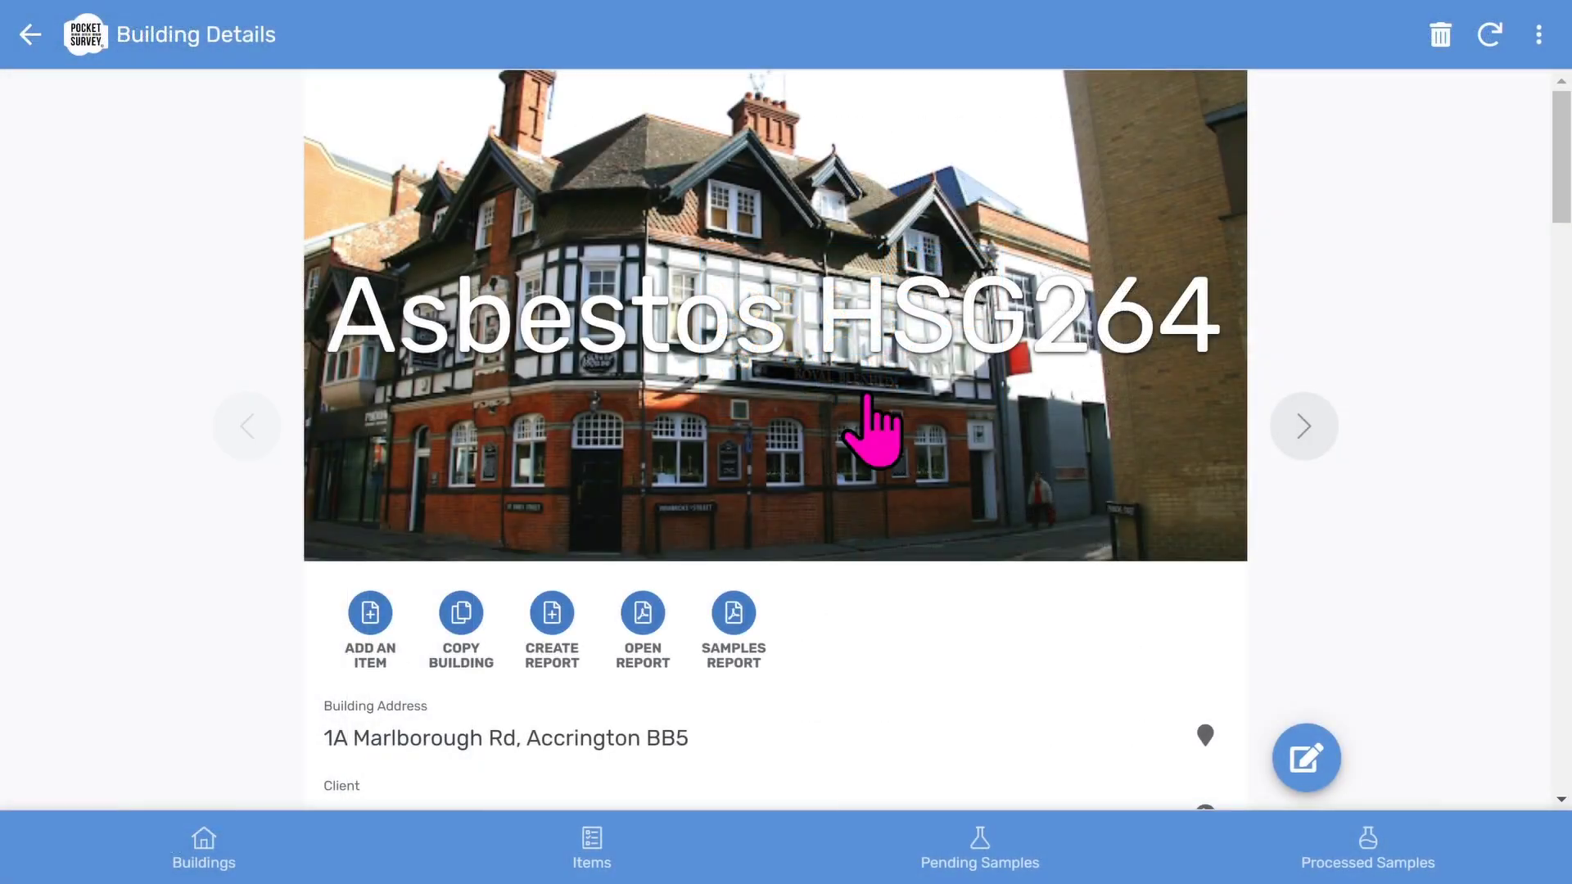
Step: Return from Asbestos HSG264 to the full Buildings list and start a new building form
left_click(203, 843)
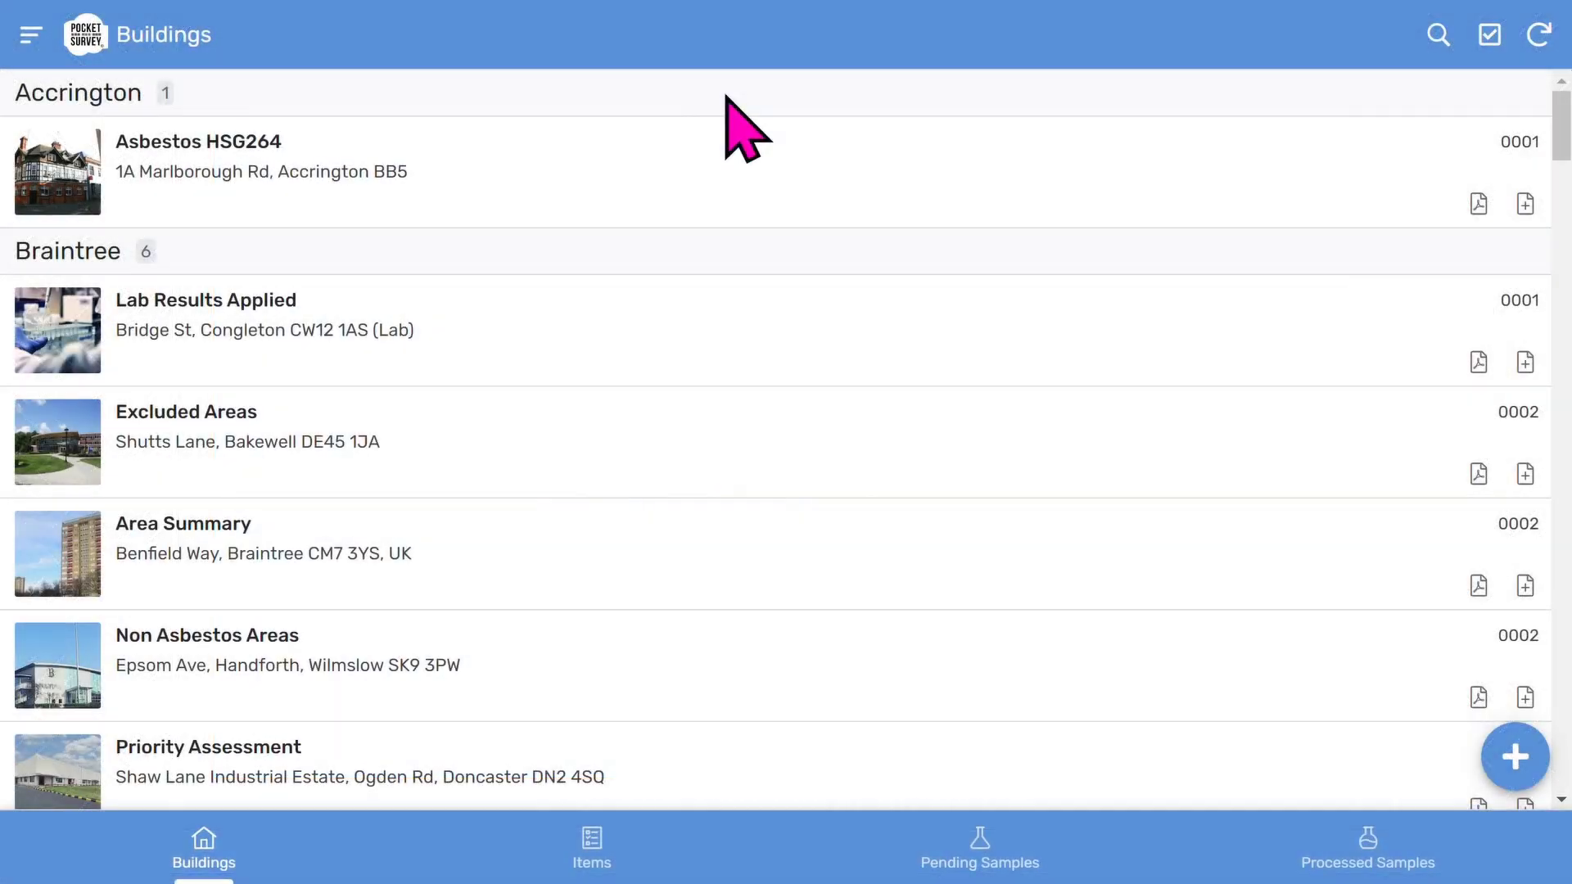
left_click(1515, 757)
Step: Choose a new client for the building and set its organisation to 'My Client'
scroll(906, 327, "down", 15)
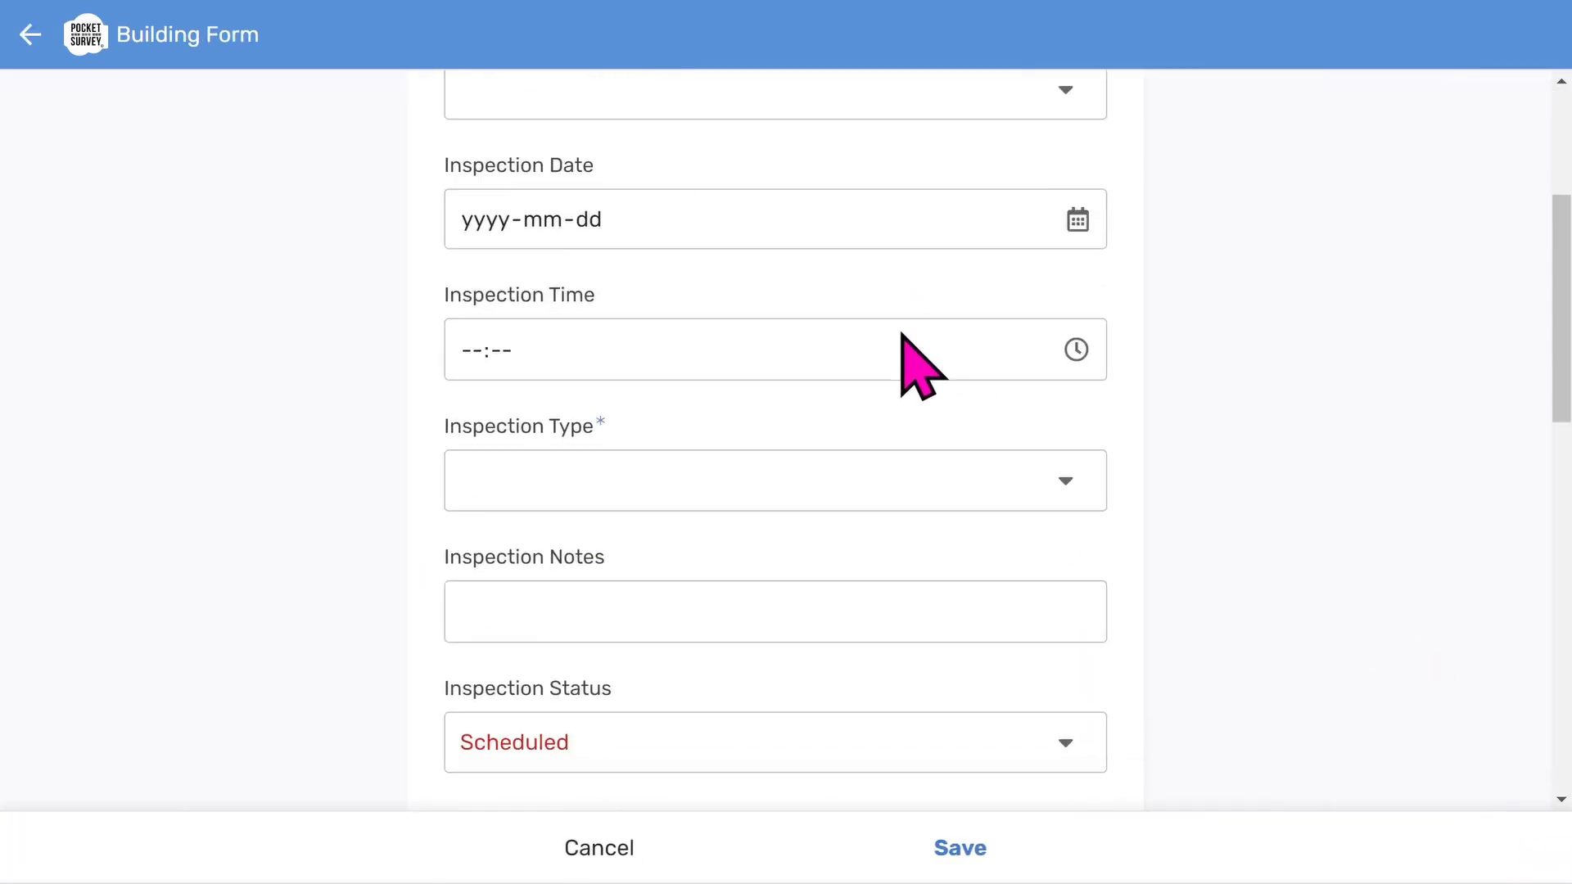
scroll(907, 345, "up", 15)
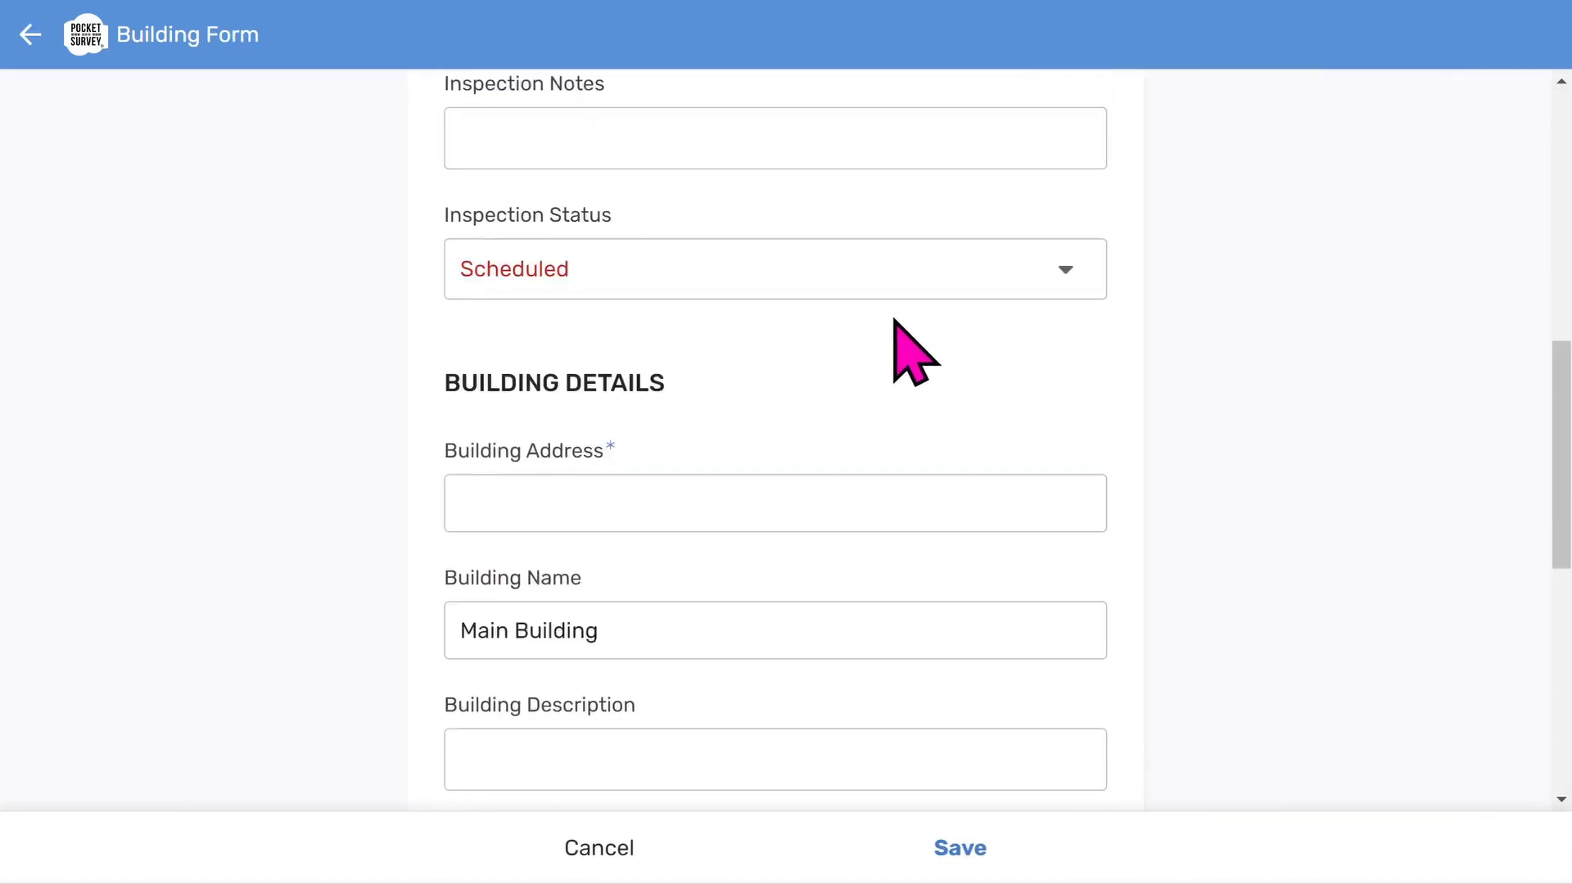
left_click(785, 205)
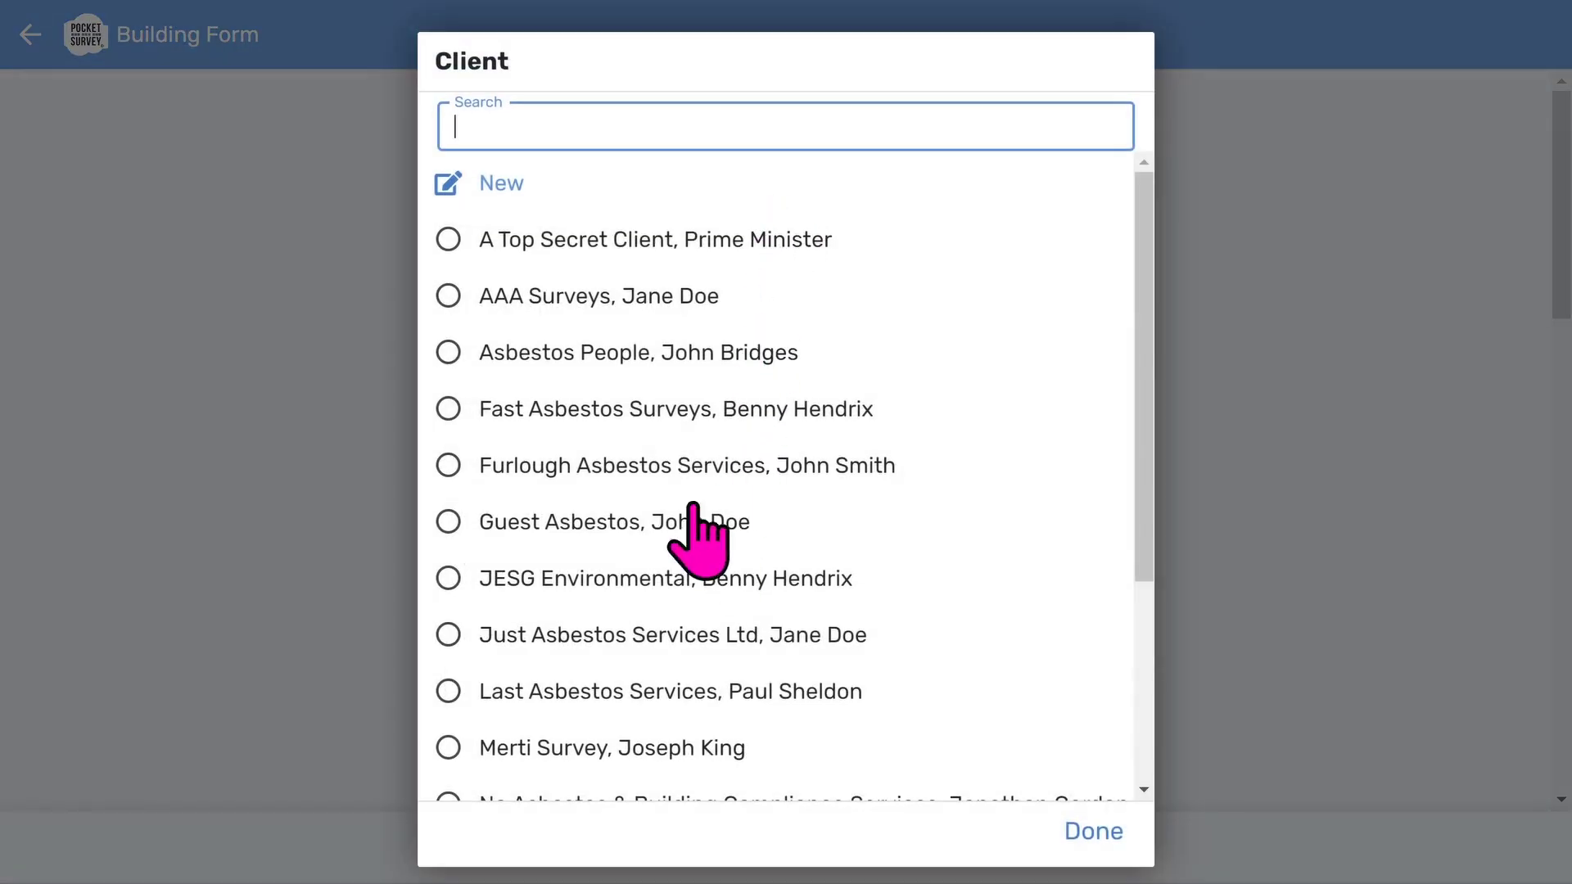
left_click(501, 184)
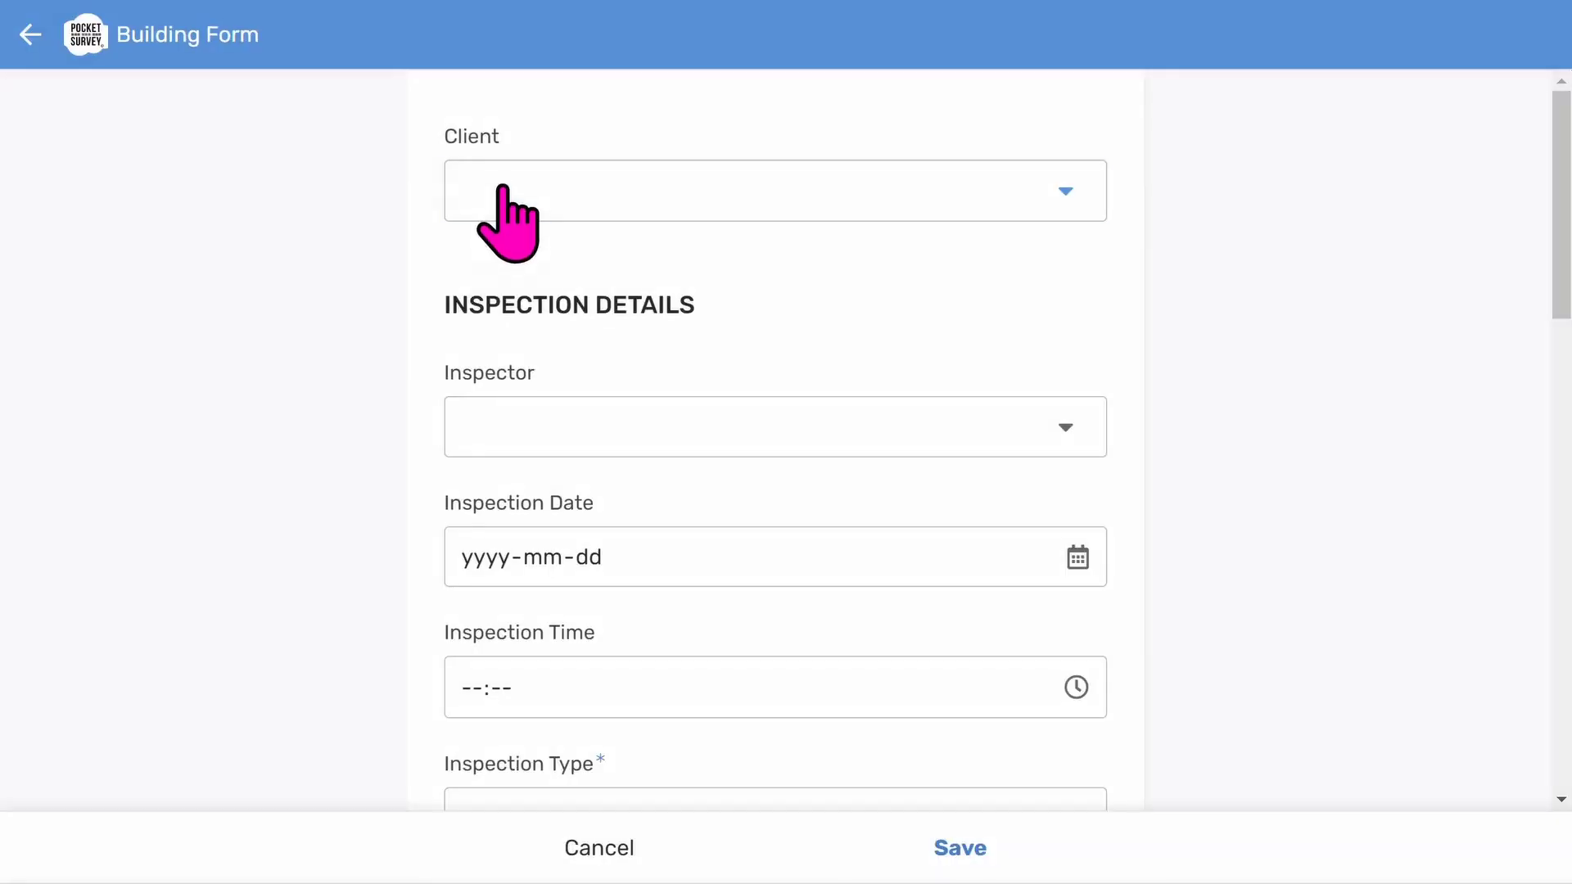
left_click(602, 190)
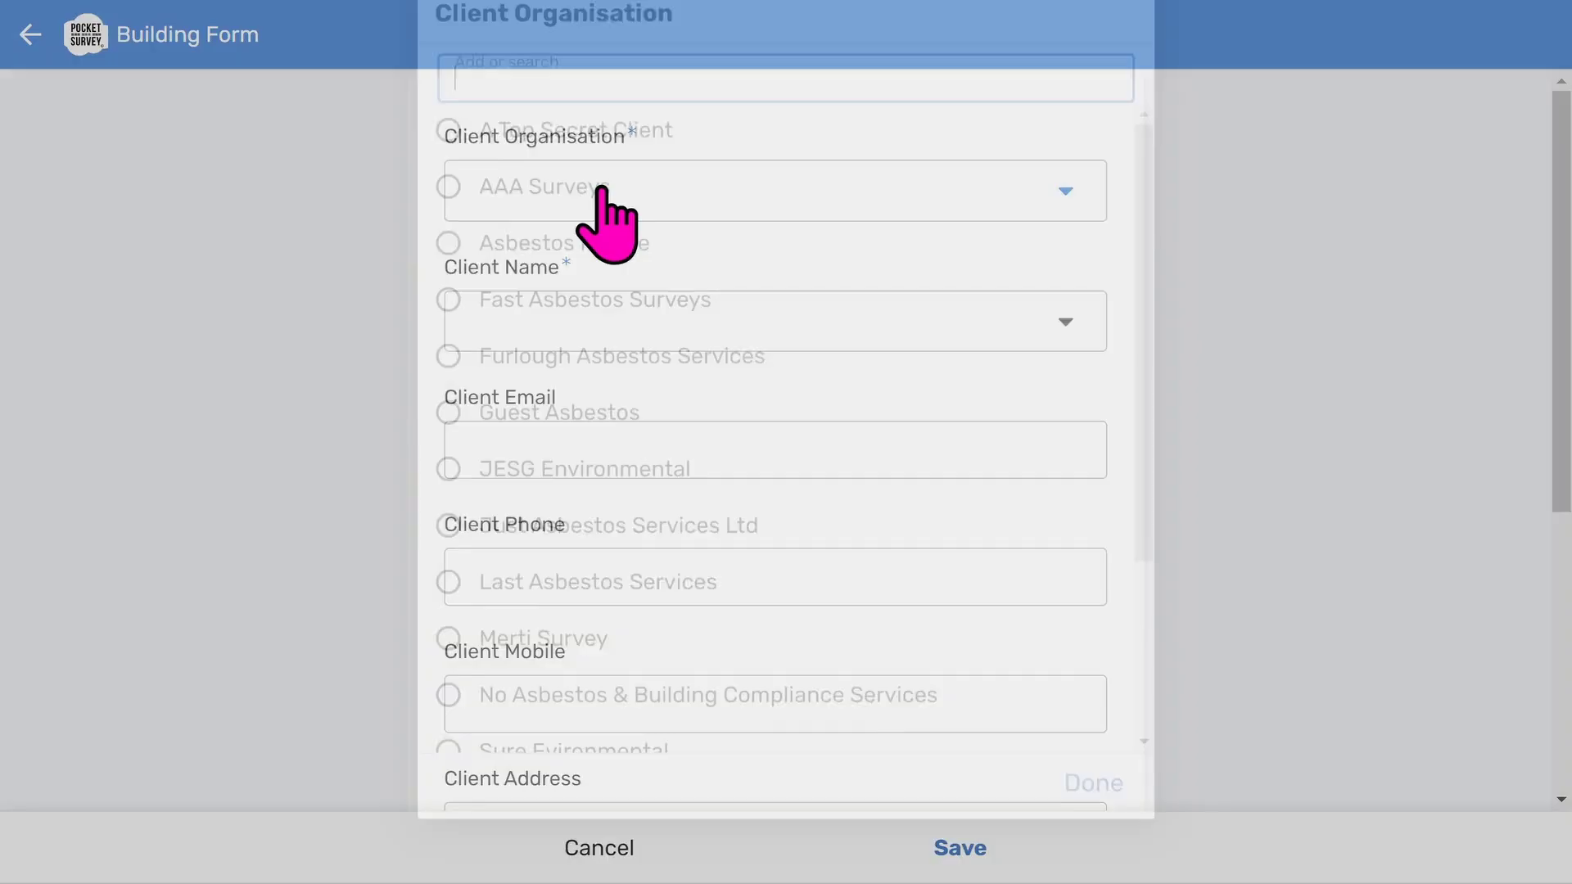
type("My Client")
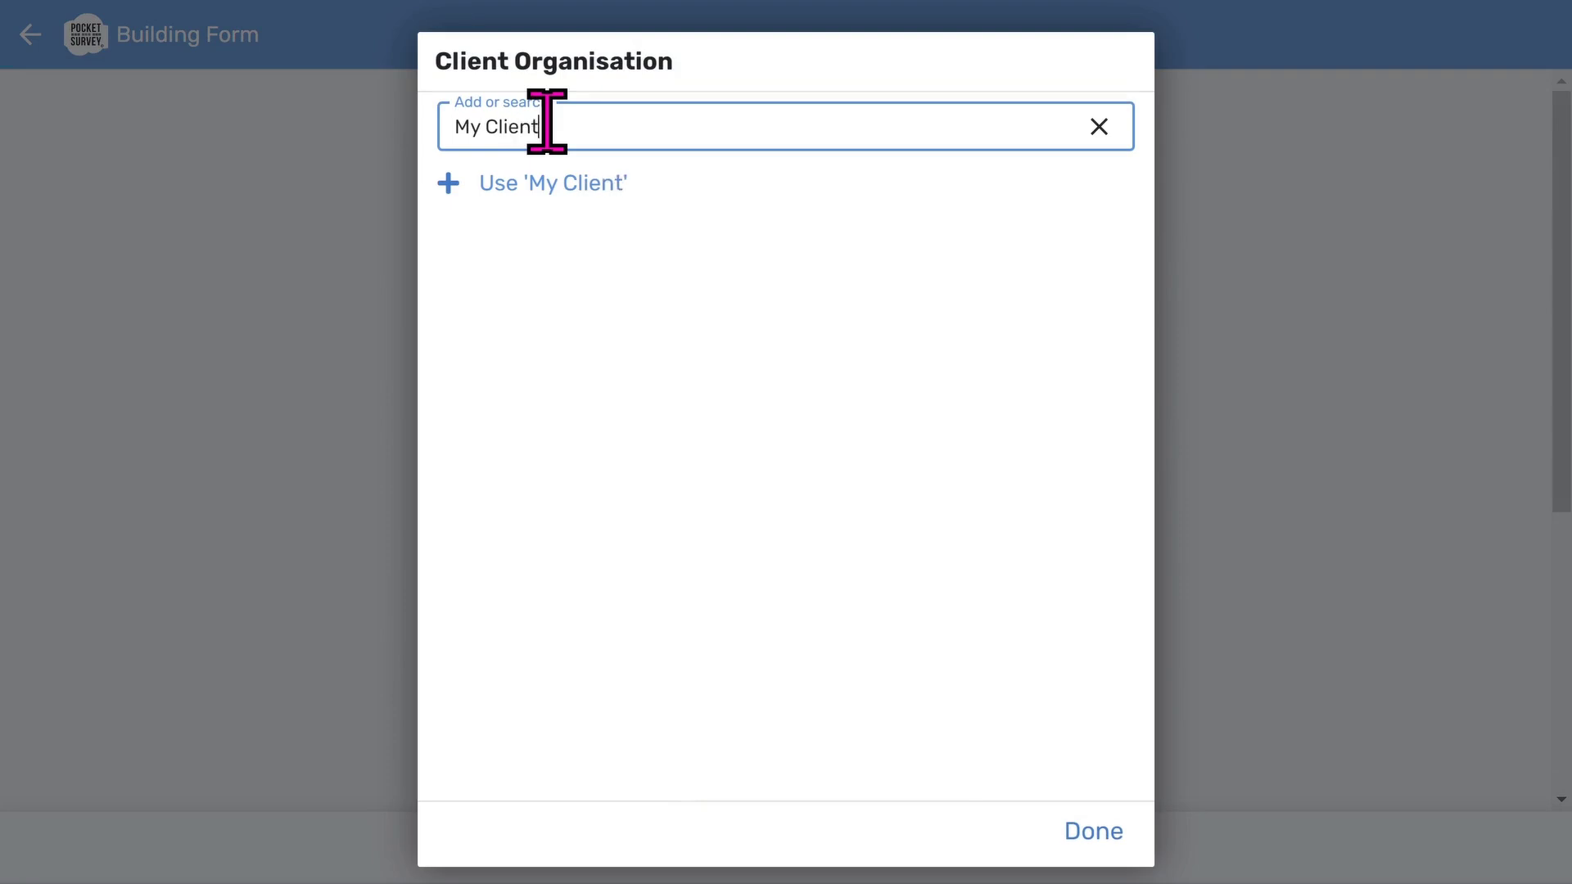
left_click(541, 185)
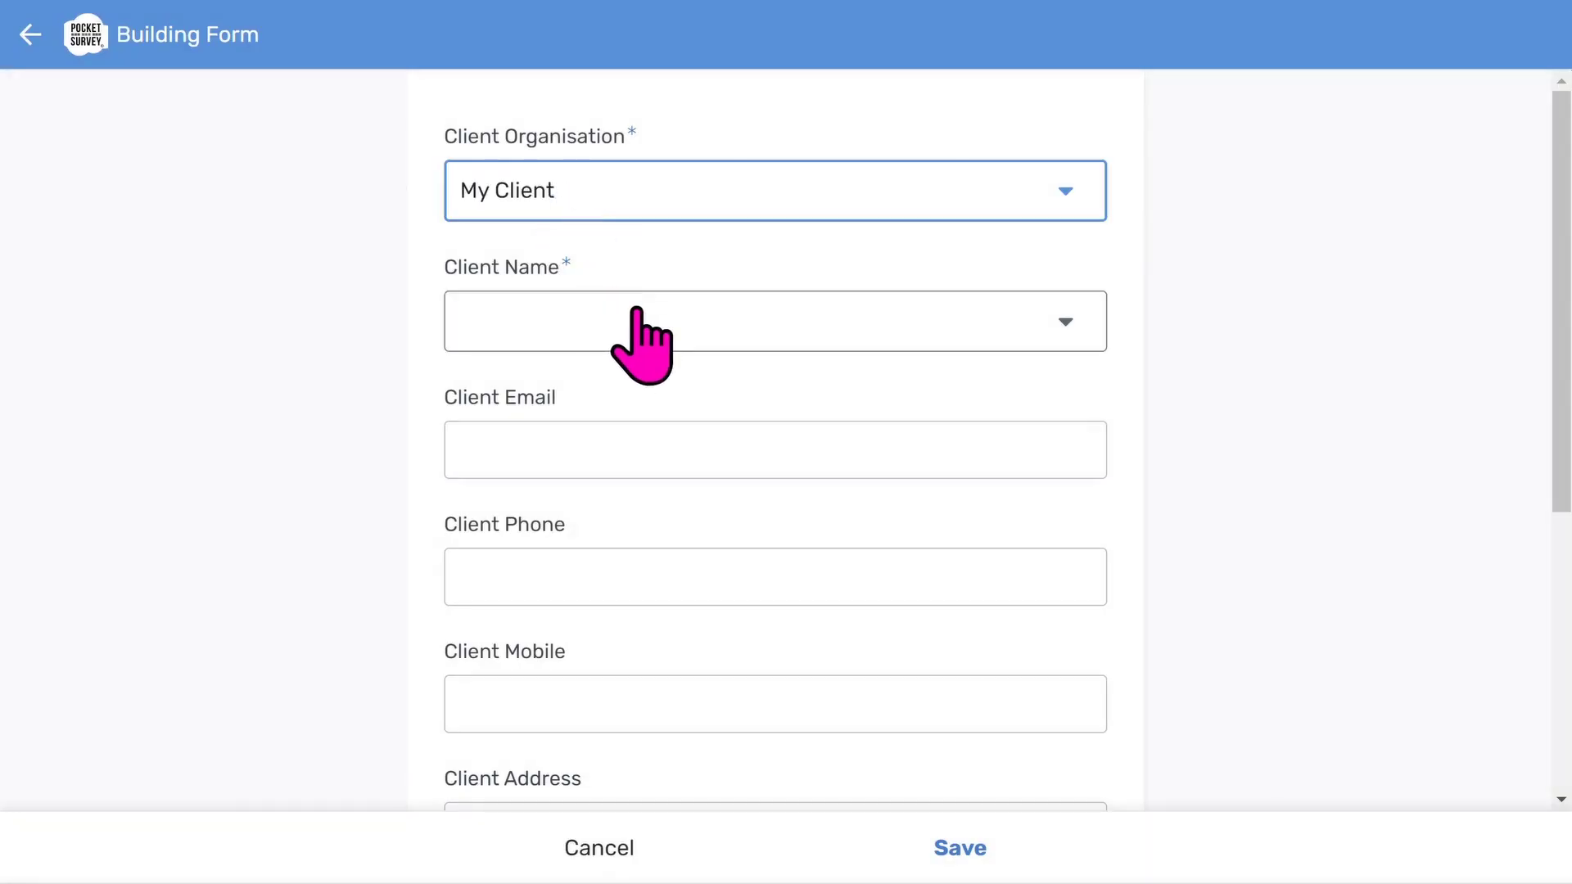
Step: Pick the client's contact name and save the new My Client details
left_click(635, 318)
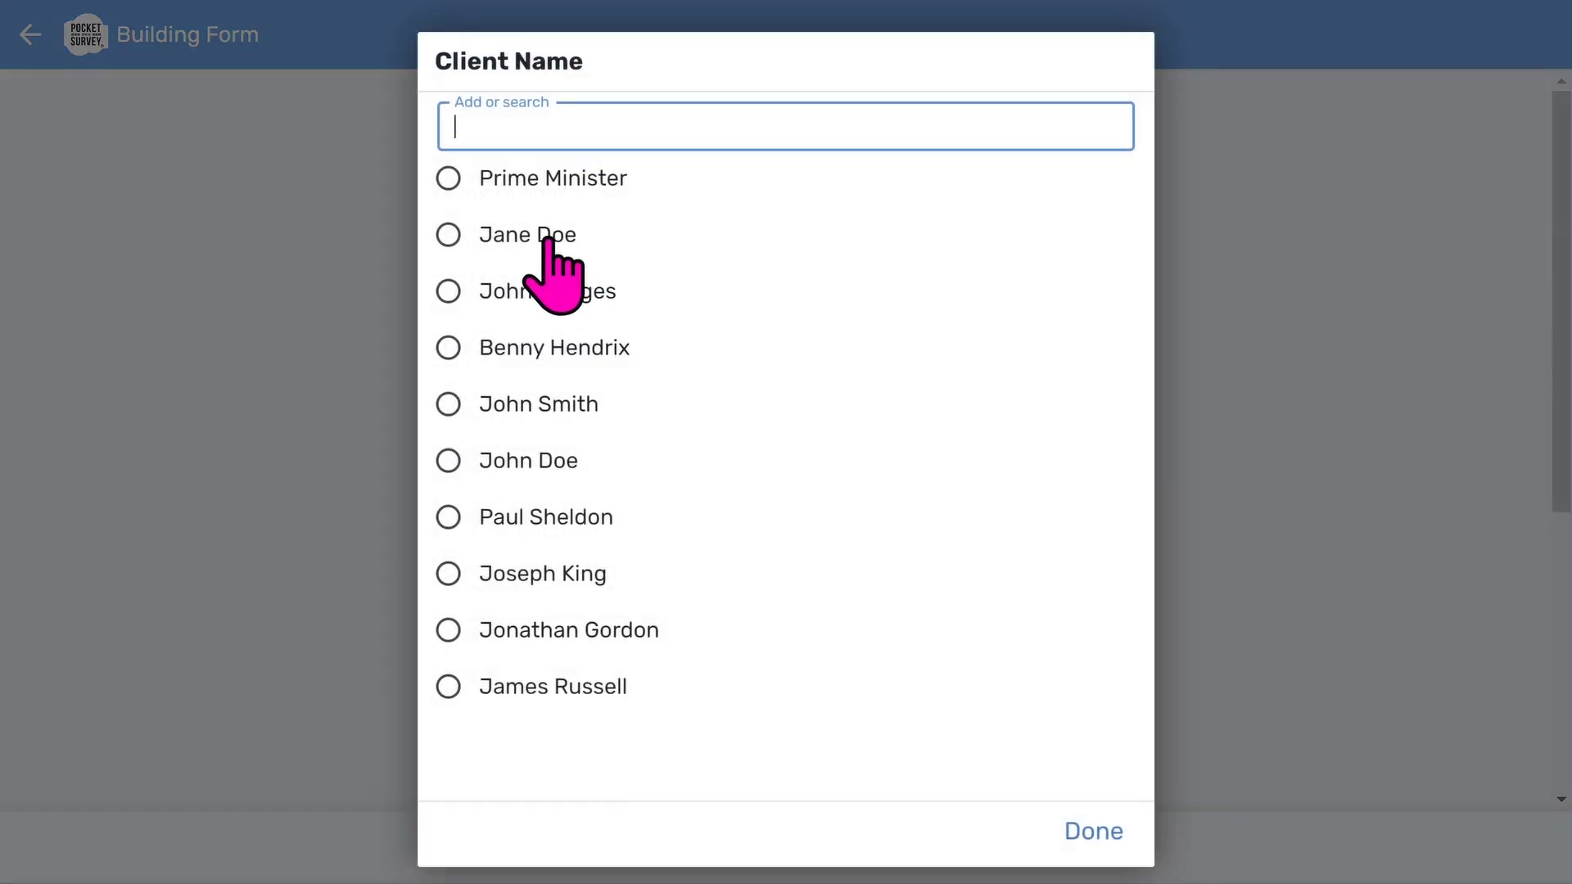
left_click(547, 237)
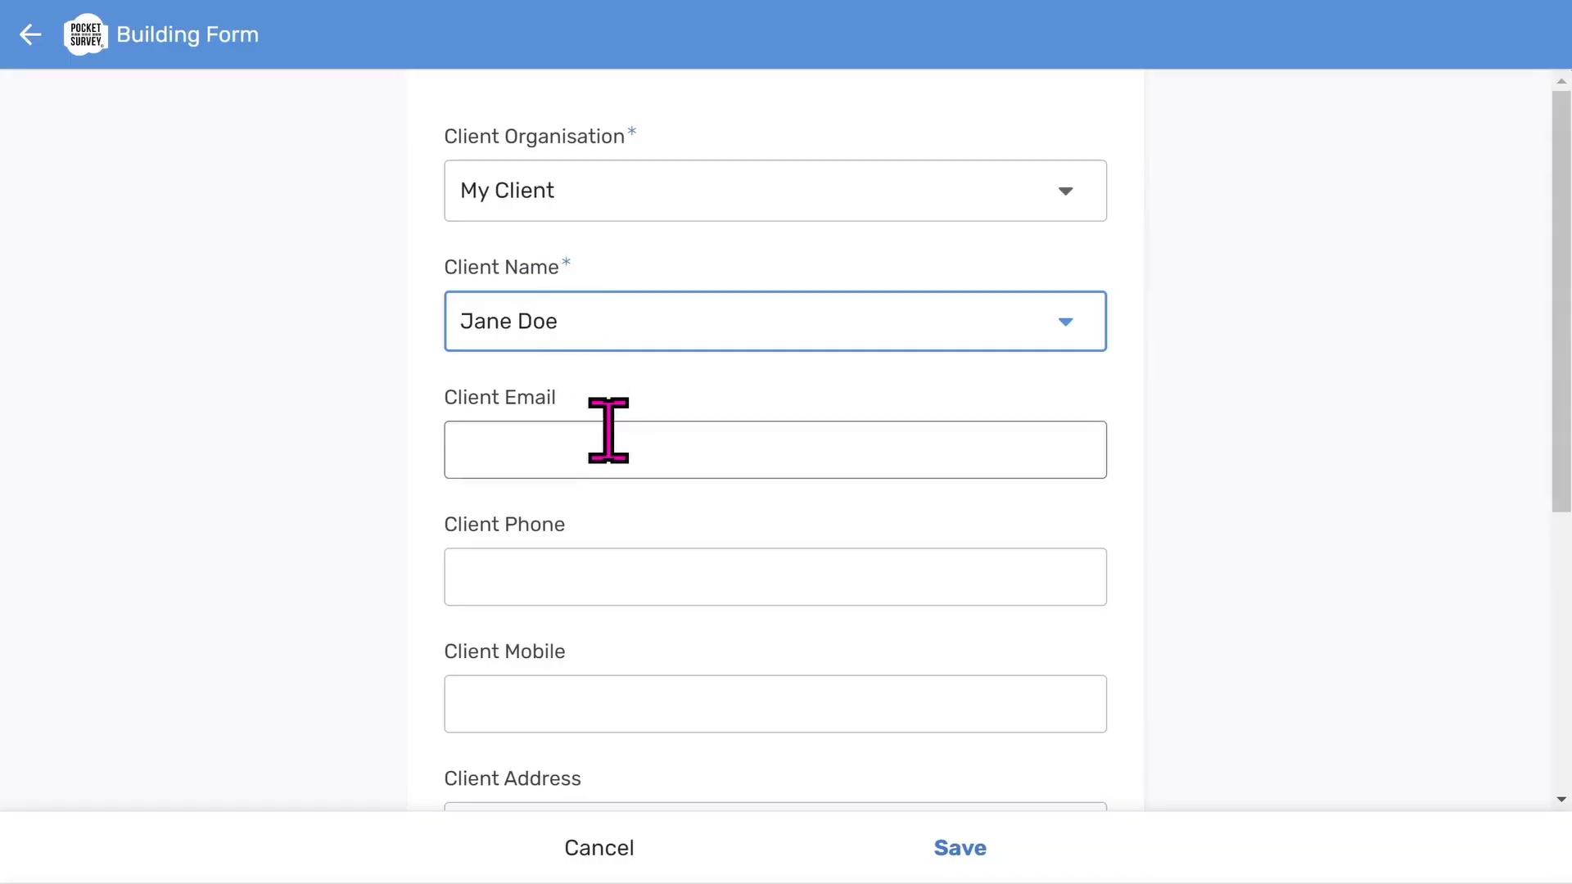
scroll(608, 443, "down", 3)
scroll(614, 458, "down", 3)
scroll(610, 454, "up", 6)
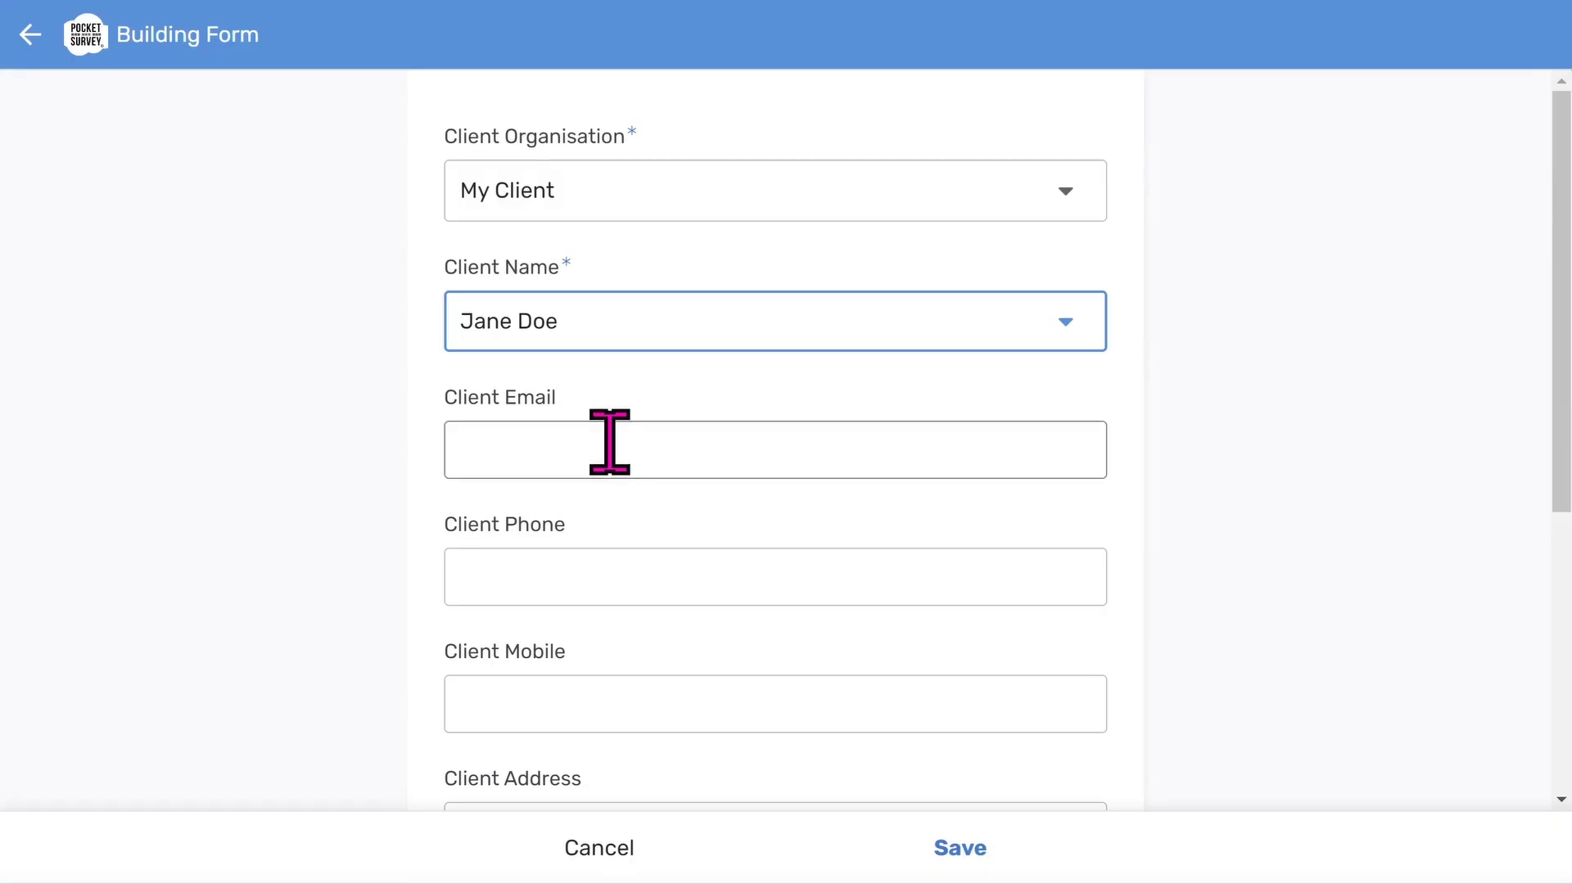
left_click(959, 850)
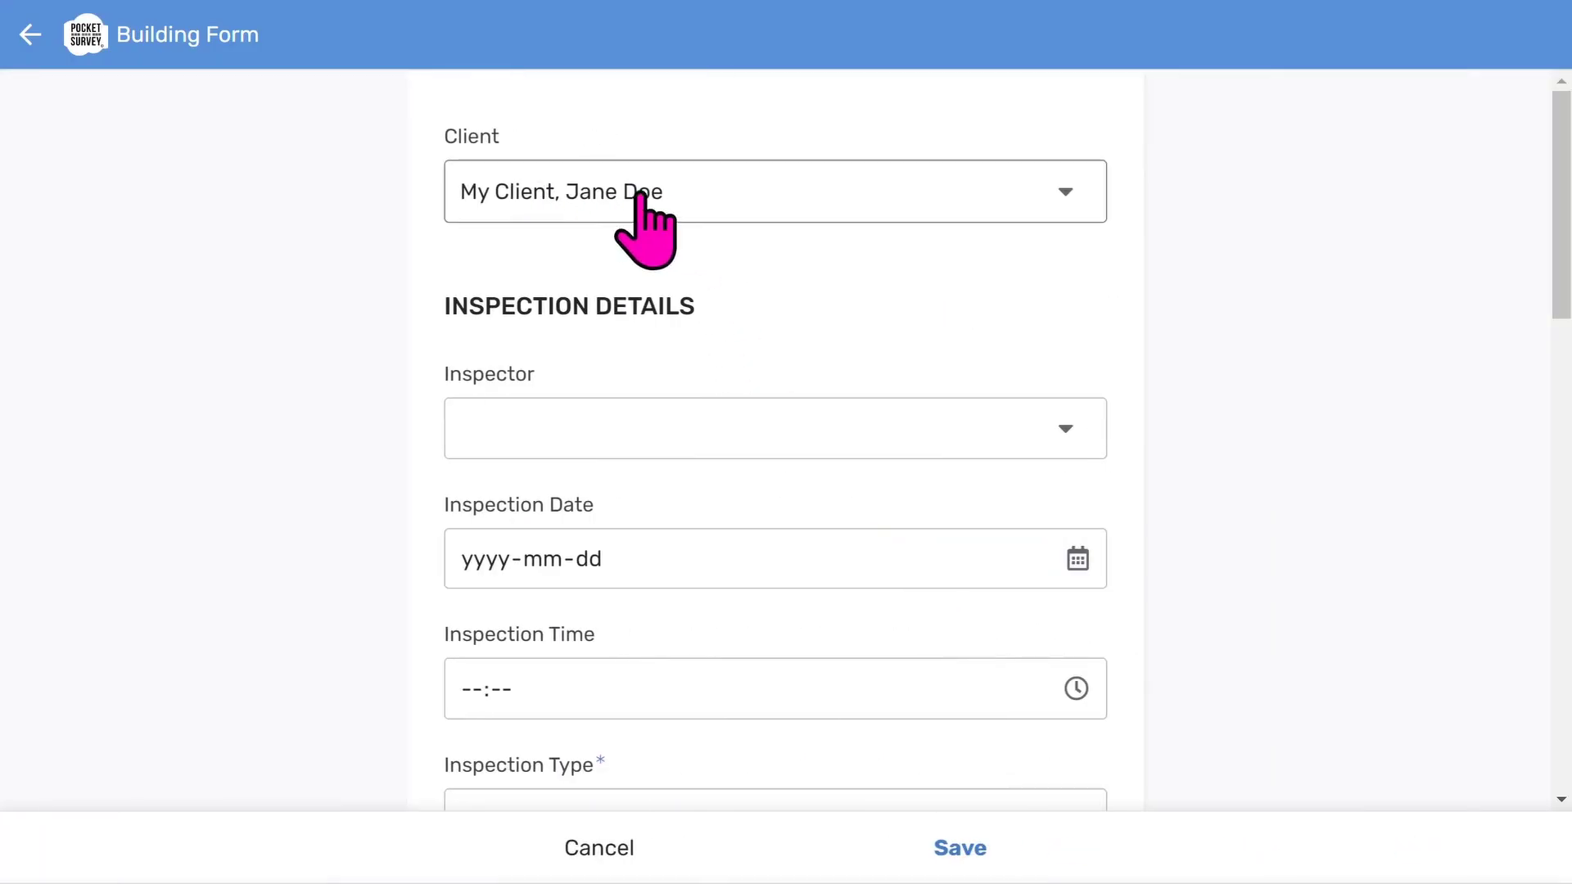
scroll(815, 298, "down", 1)
left_click(735, 317)
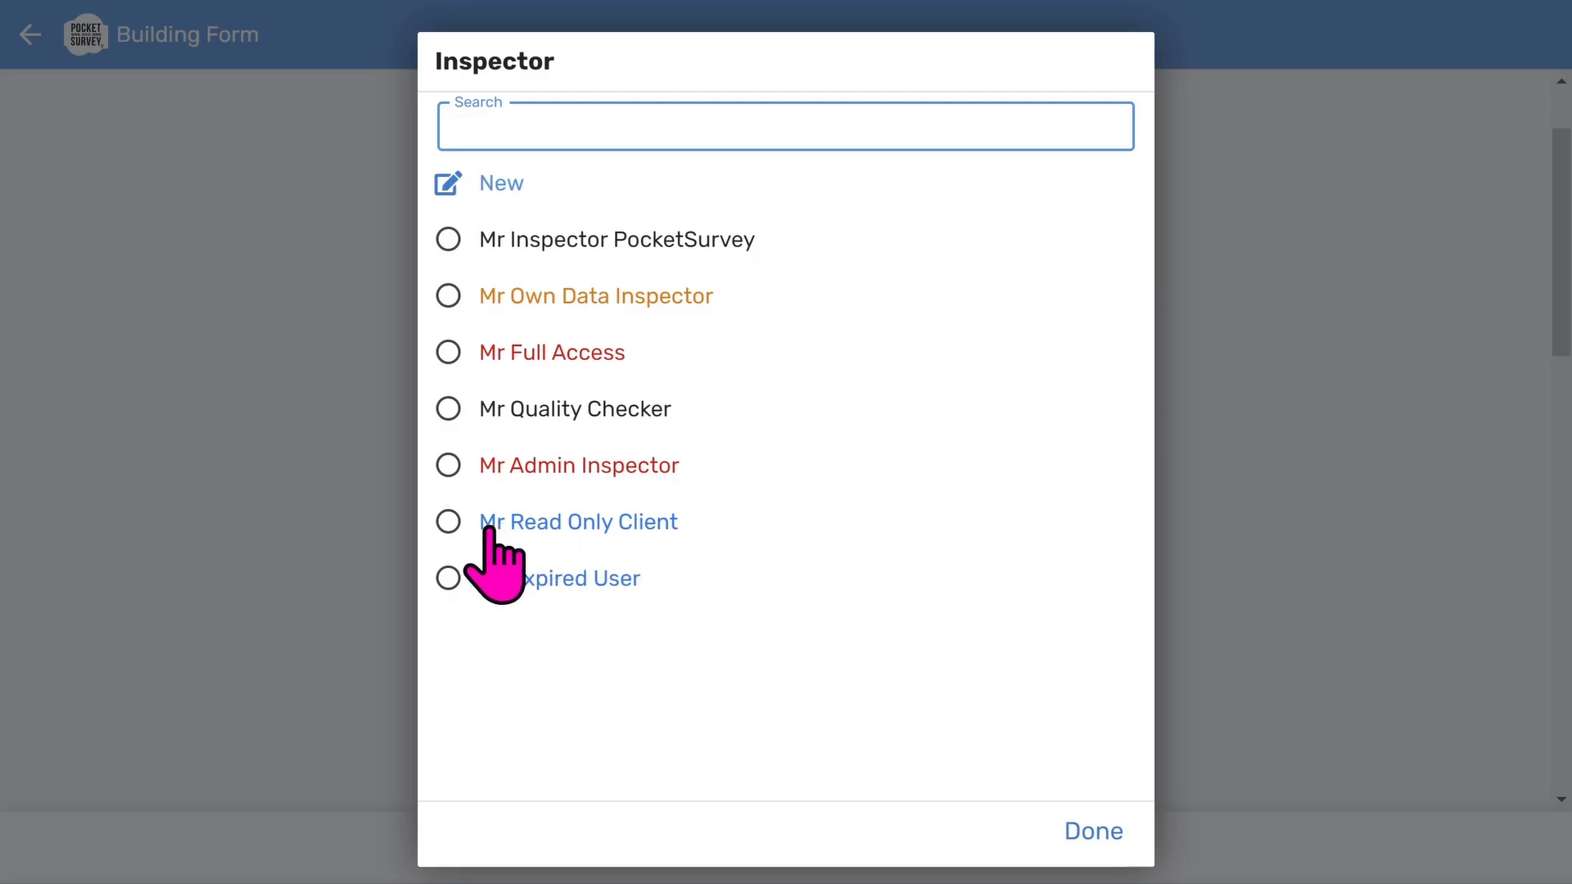
Step: Assign the inspector and set the inspection date to 2023-08-27 at 13:53
left_click(627, 241)
scroll(831, 279, "down", 2)
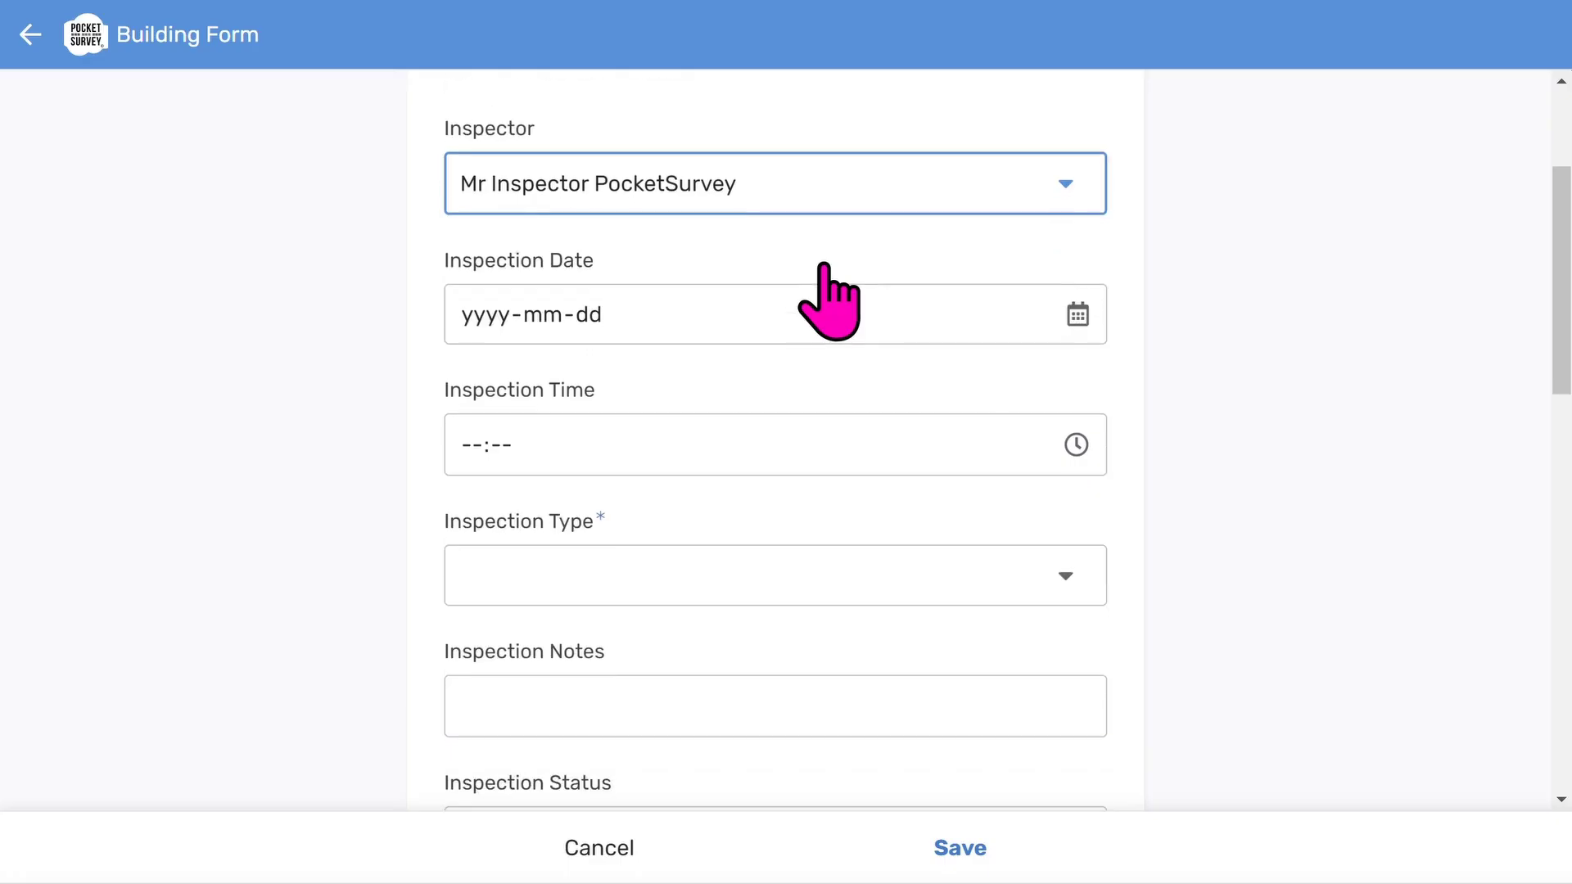
left_click(1078, 315)
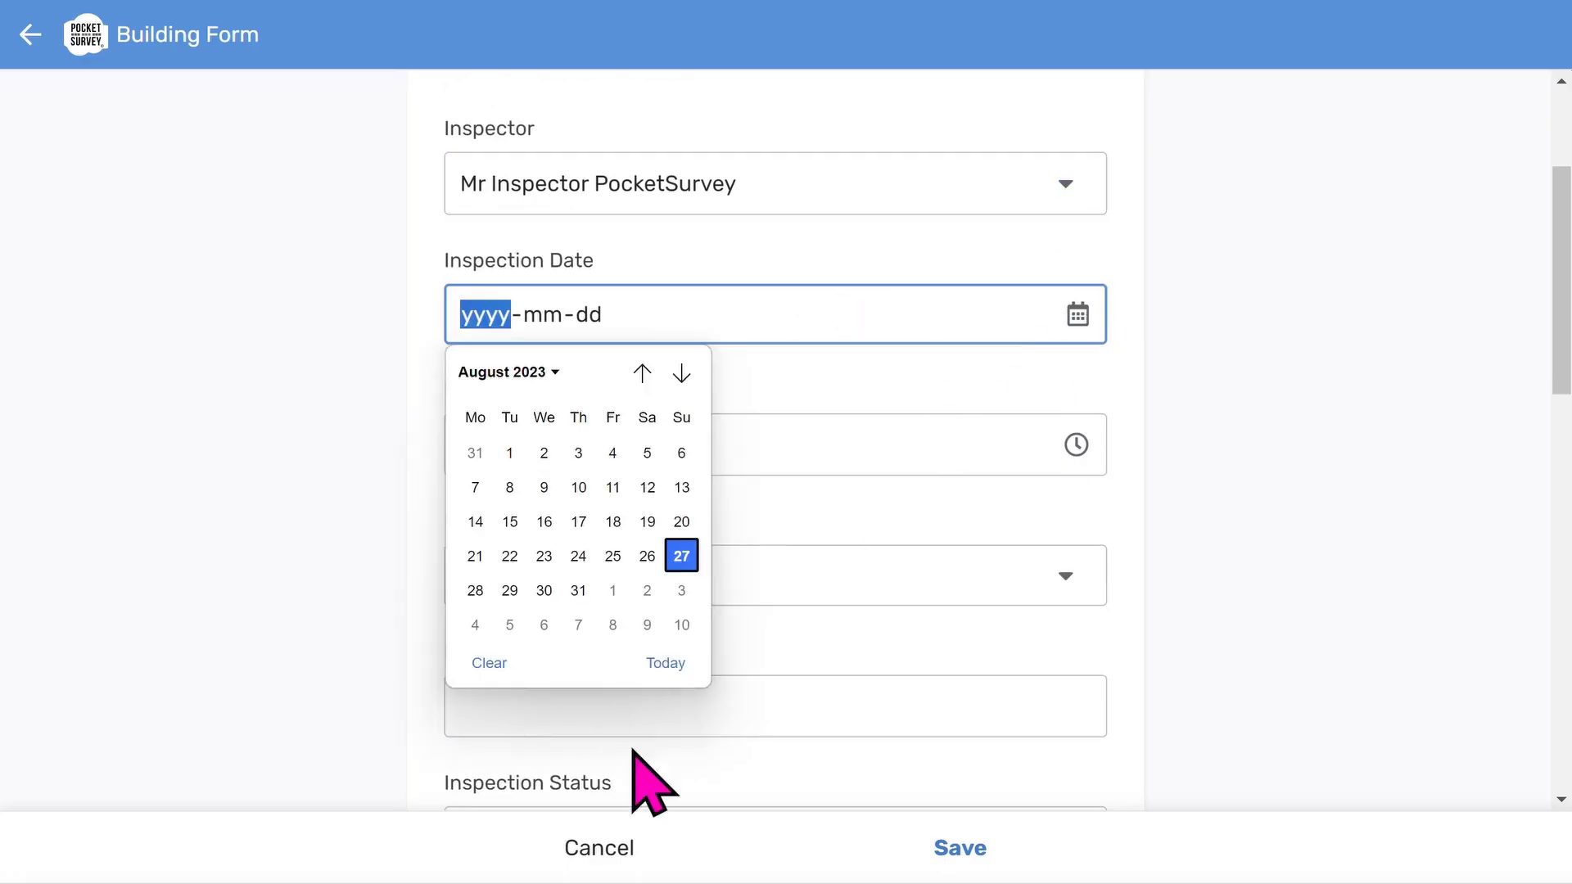
left_click(667, 659)
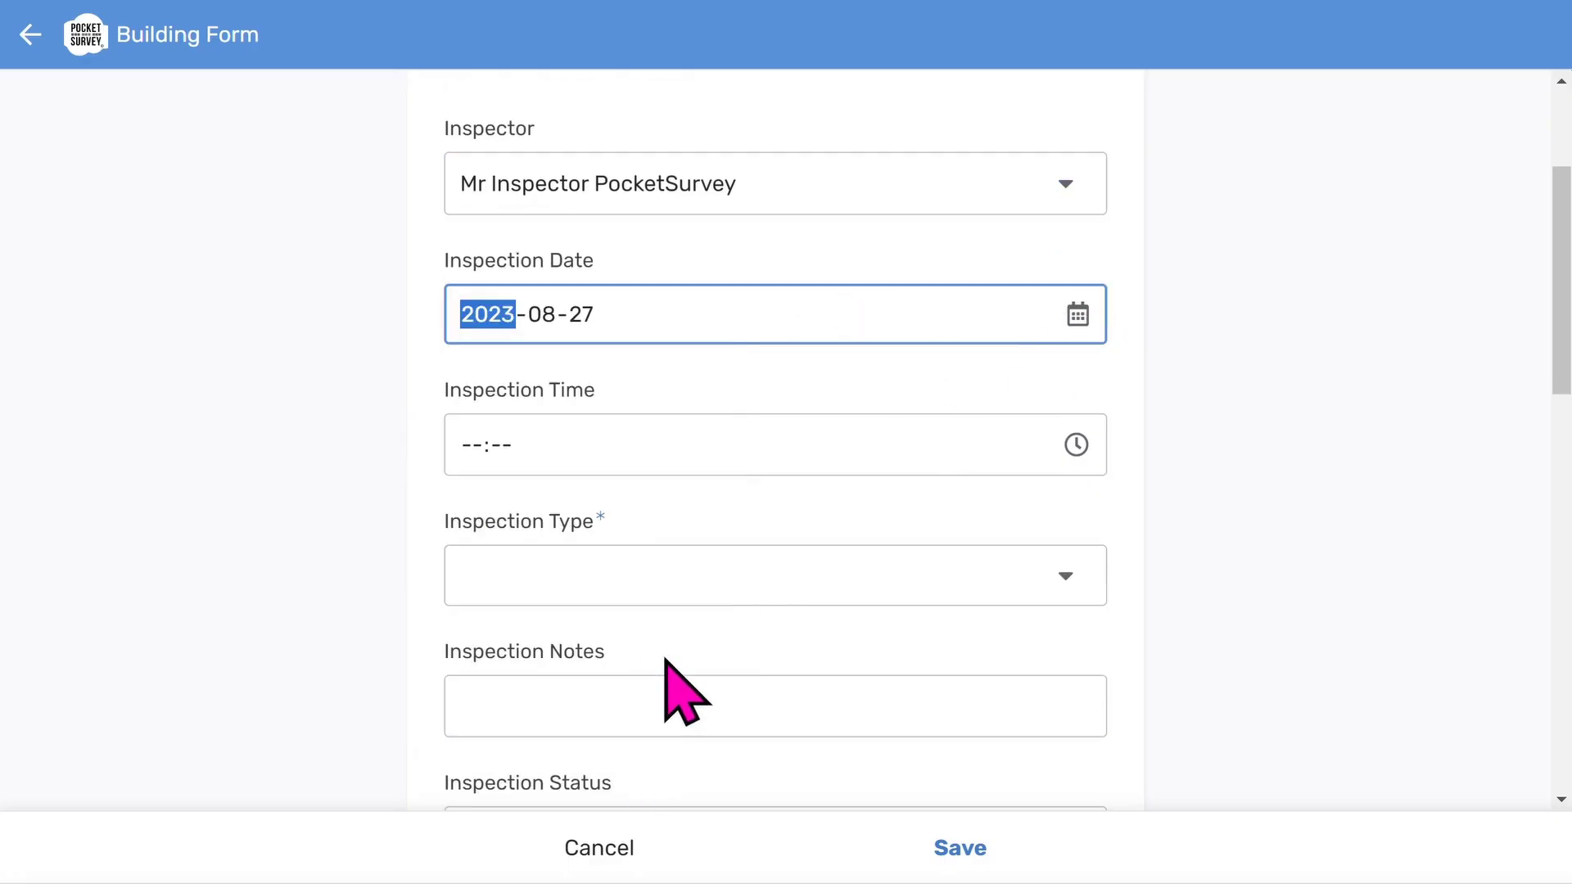
left_click(1075, 445)
left_click(548, 516)
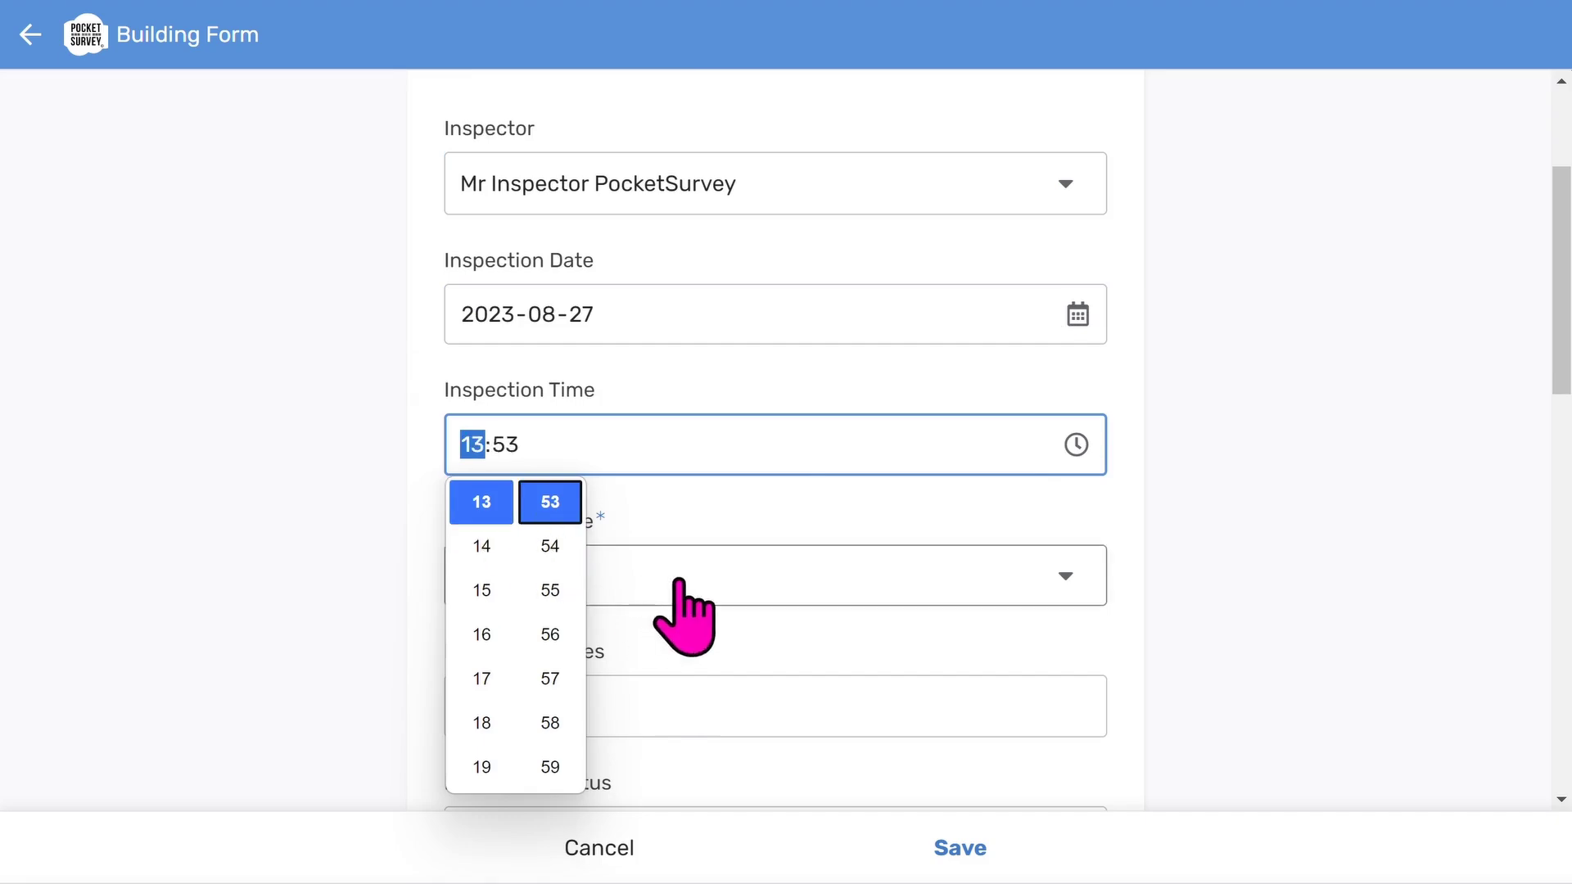
left_click(745, 532)
Step: Change the Inspection Status from Scheduled to Started
scroll(737, 618, "down", 5)
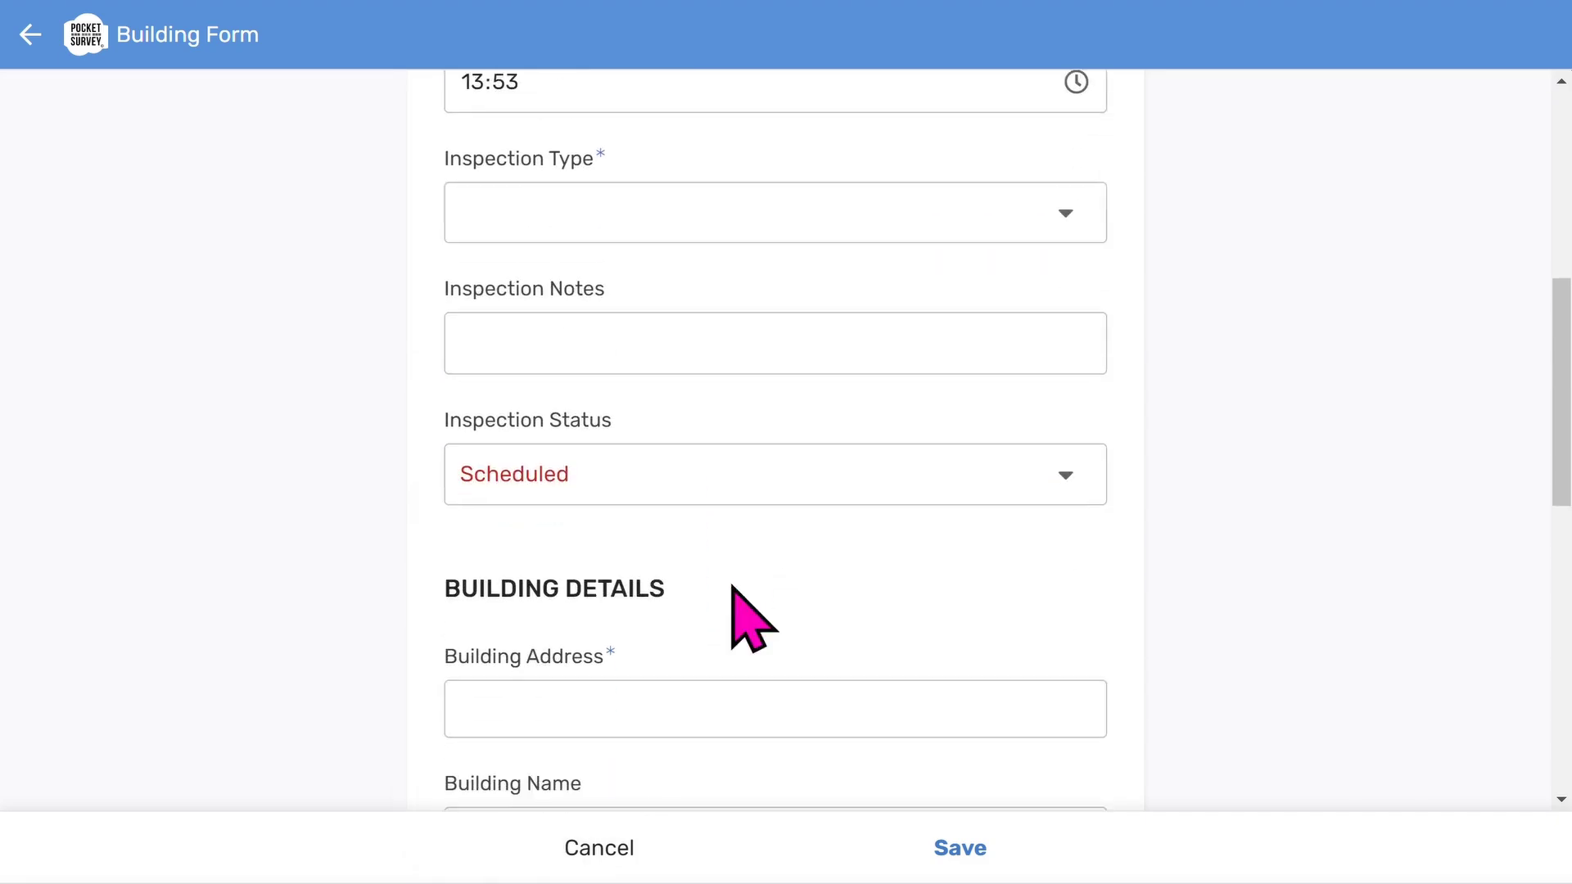
left_click(516, 337)
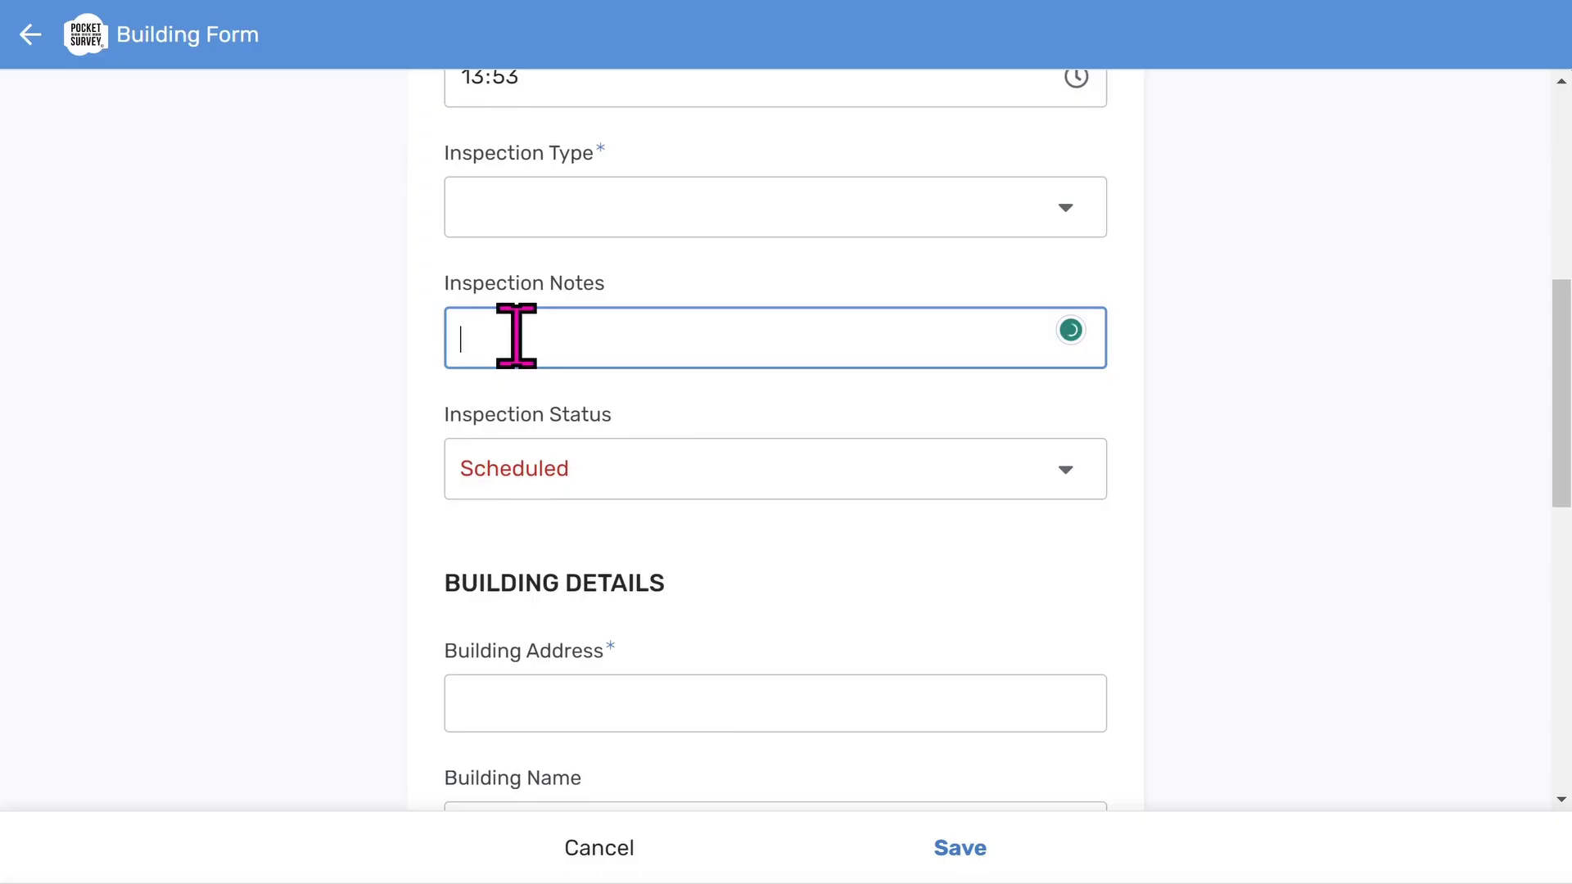
left_click(690, 473)
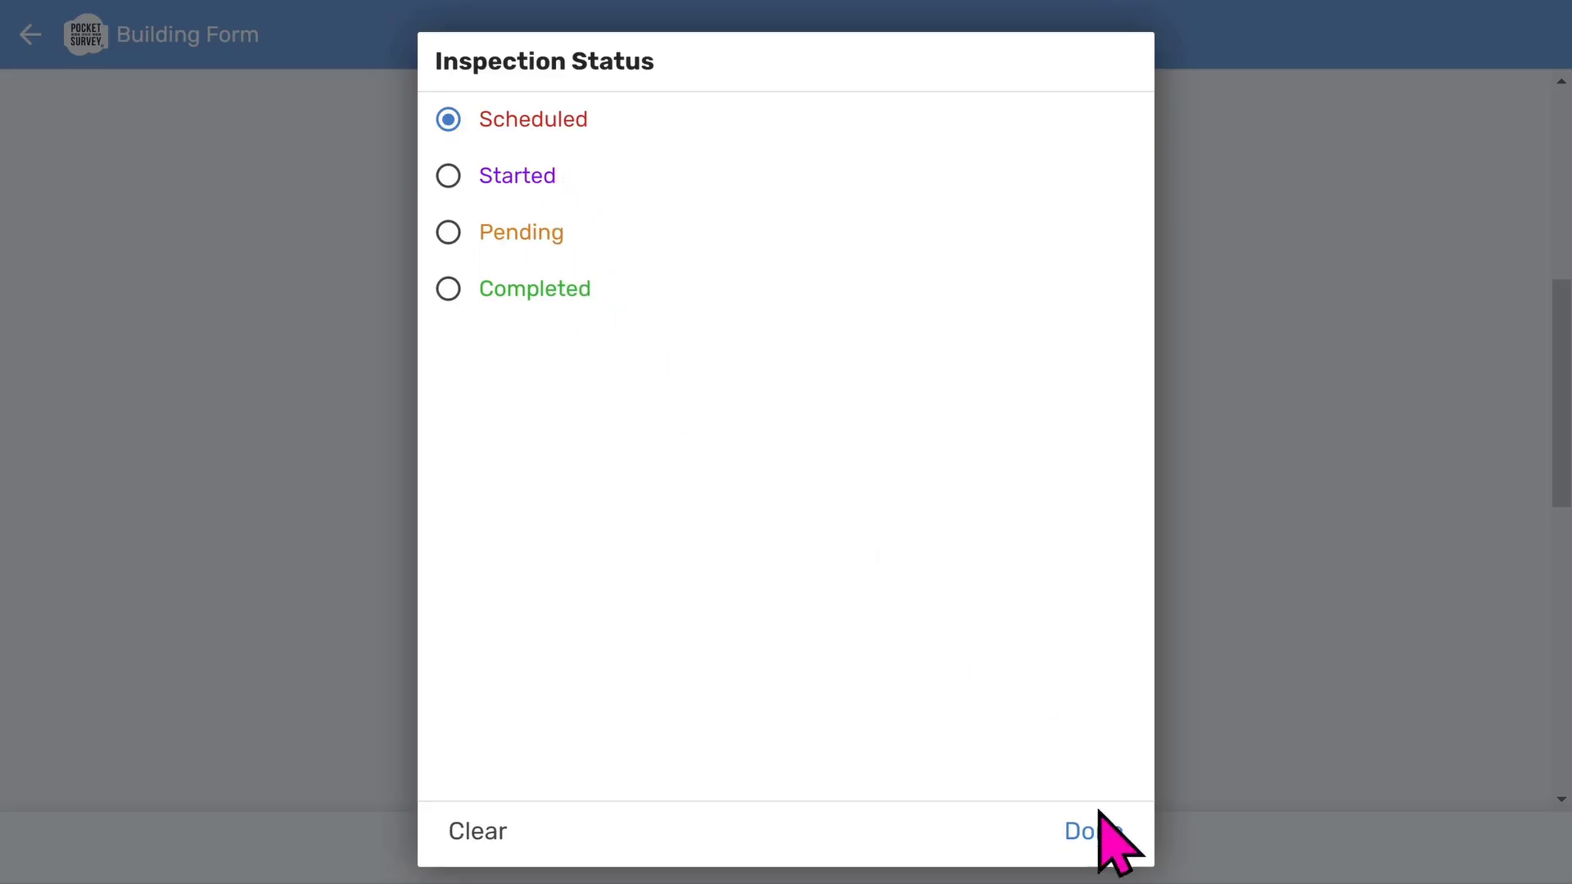
left_click(553, 175)
left_click(1094, 831)
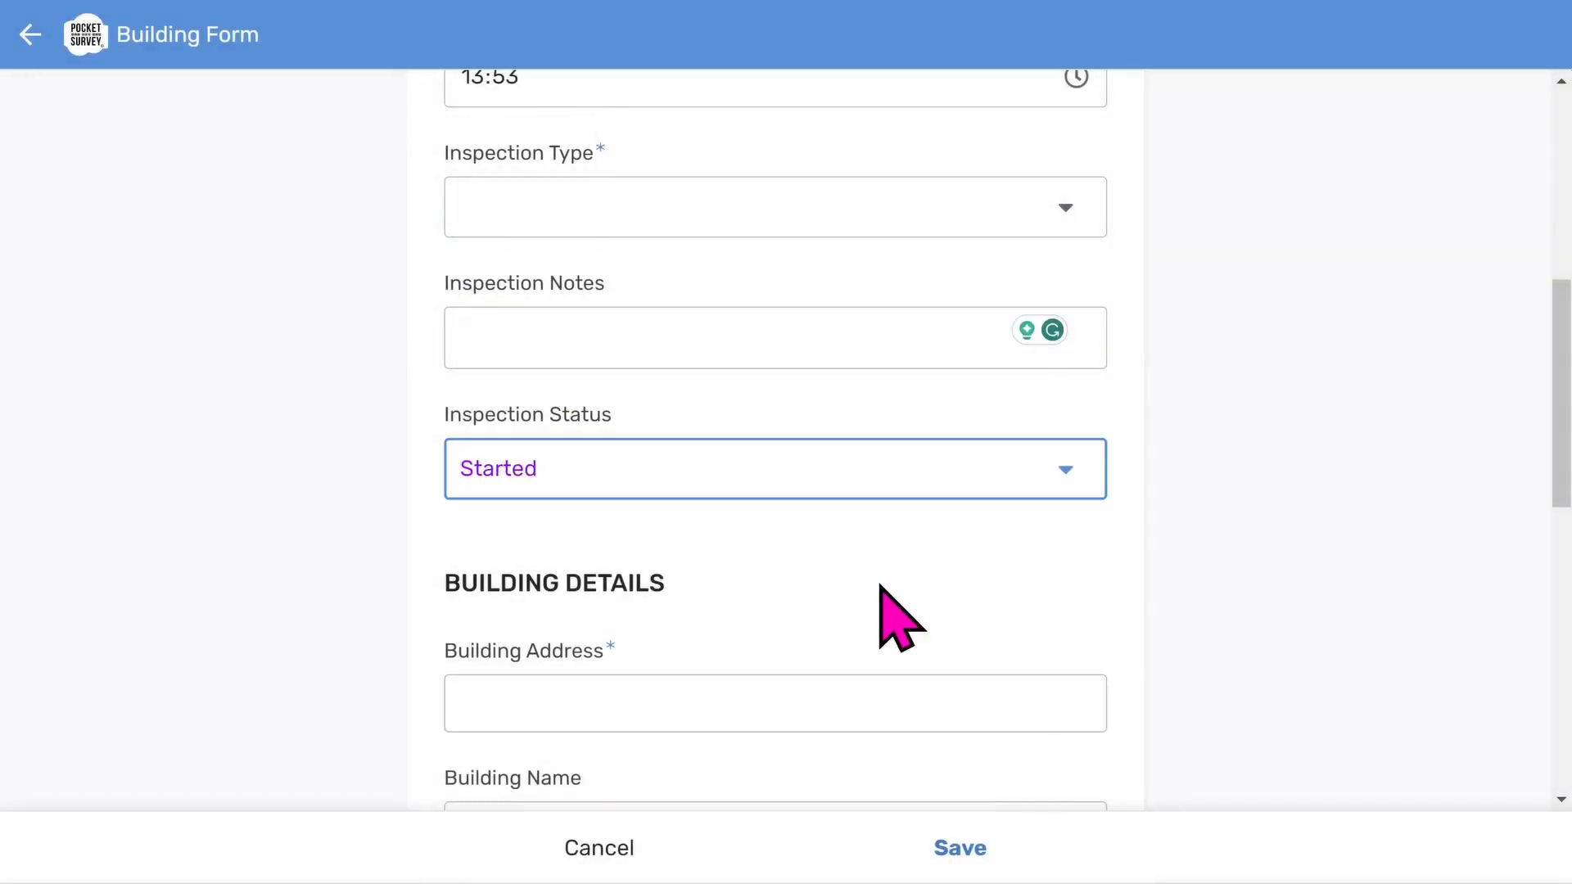
scroll(877, 561, "down", 5)
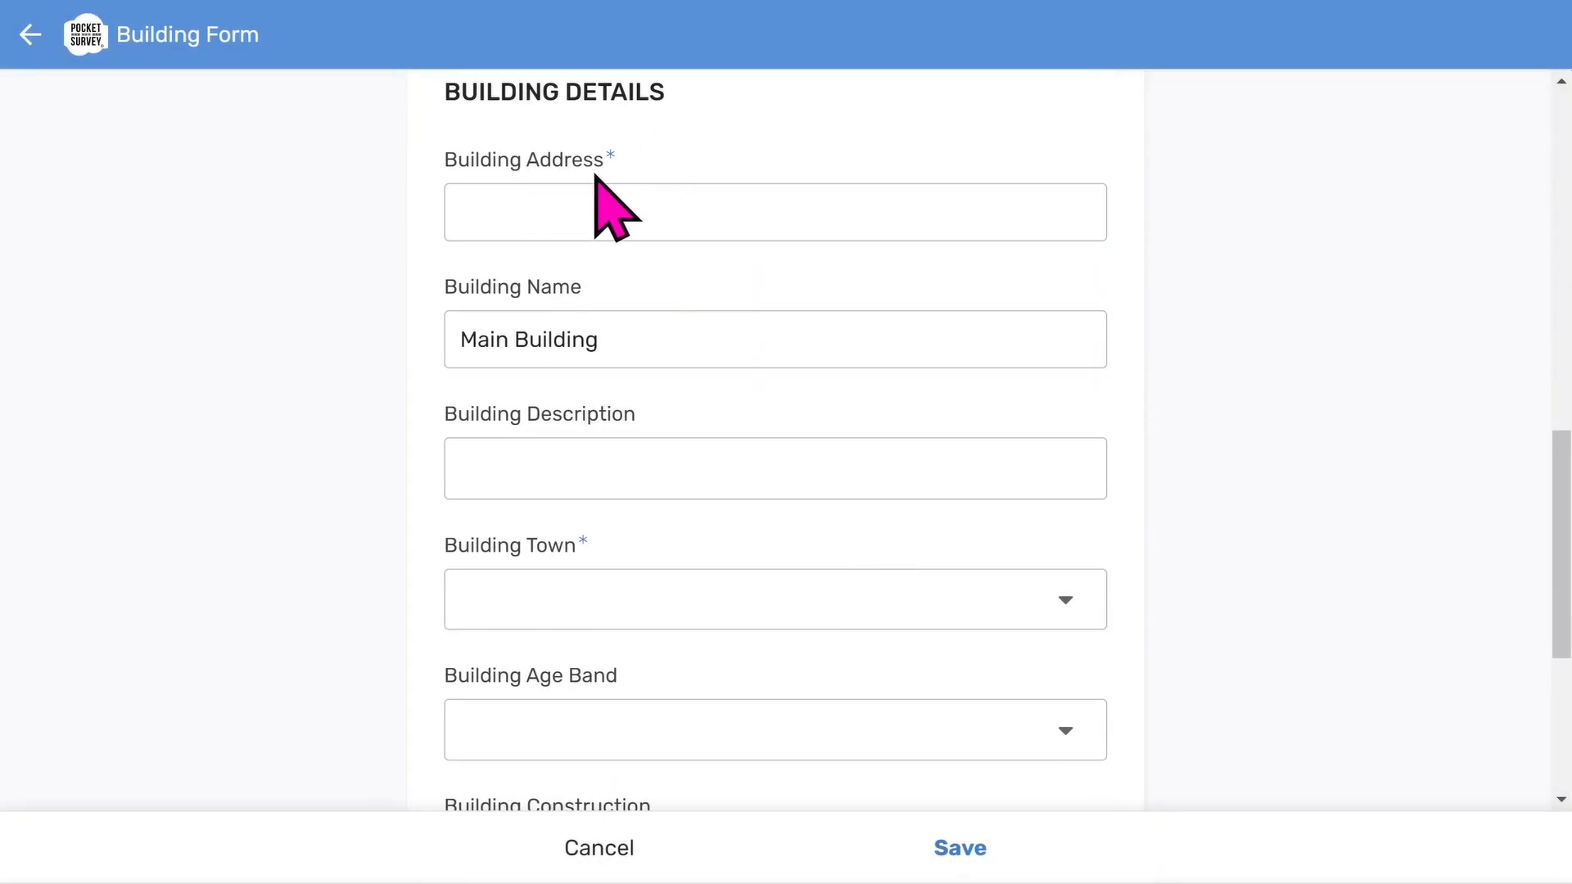
Step: Fill the building address from the 10 Downing St suggestion
left_click(562, 208)
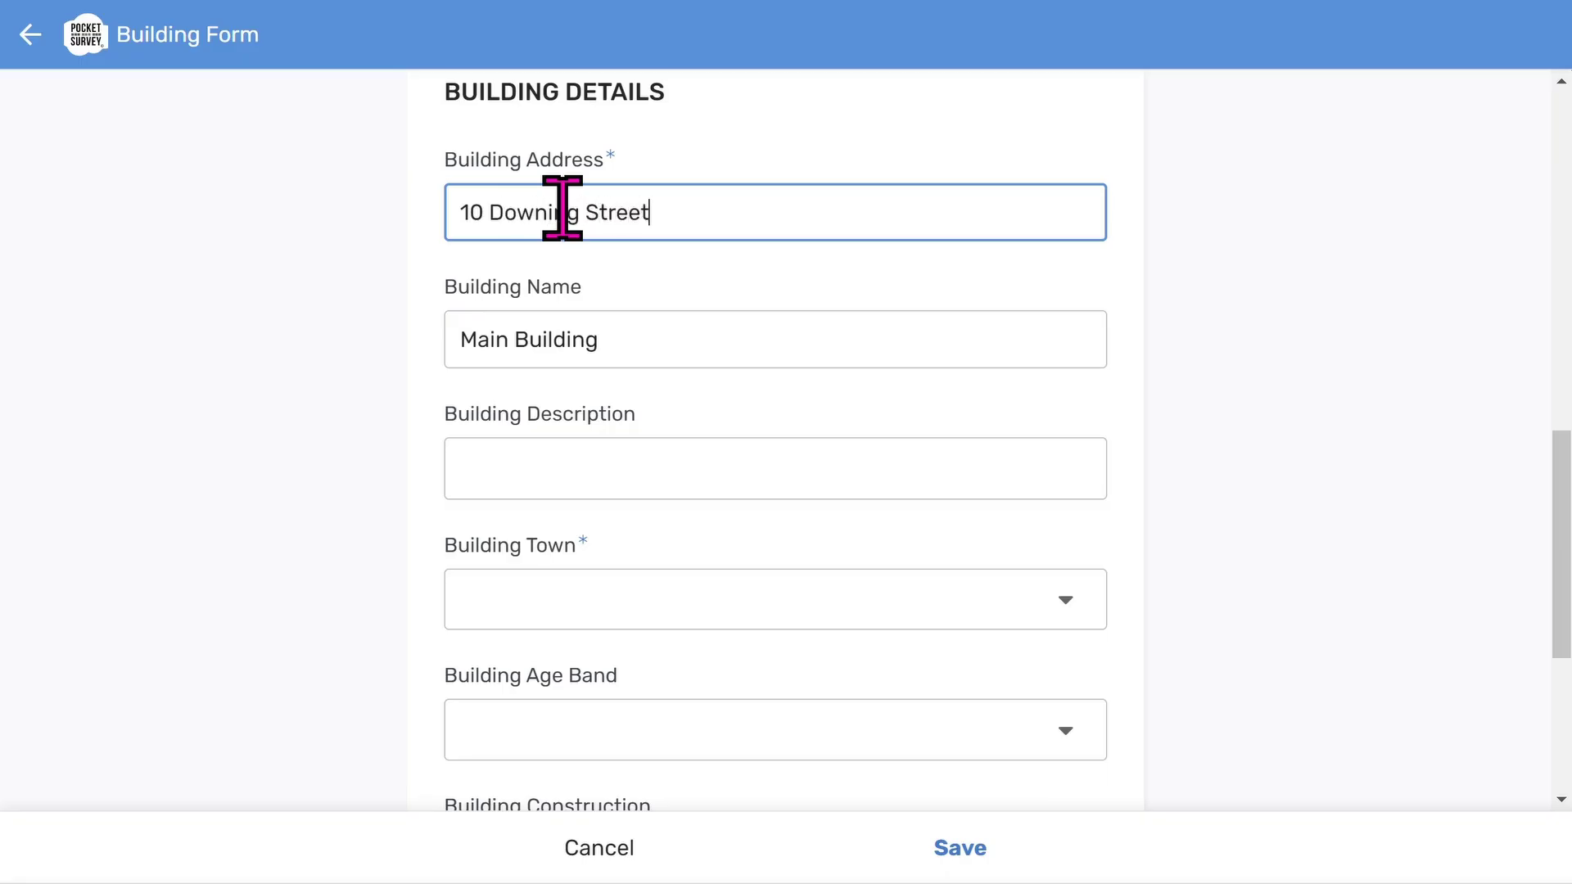
left_click(664, 262)
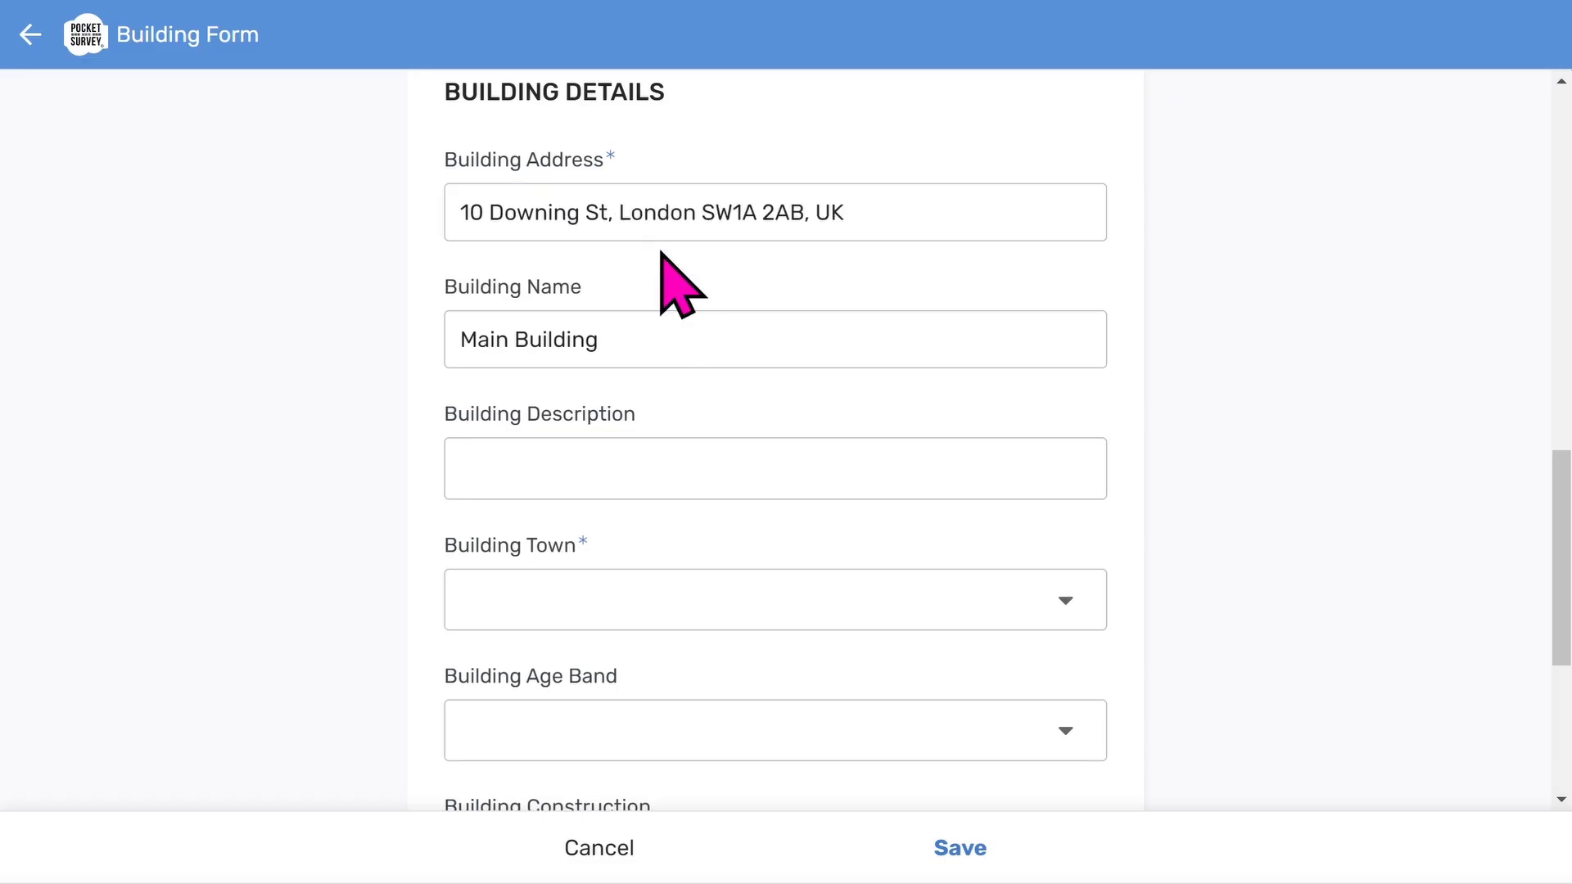
left_click(619, 338)
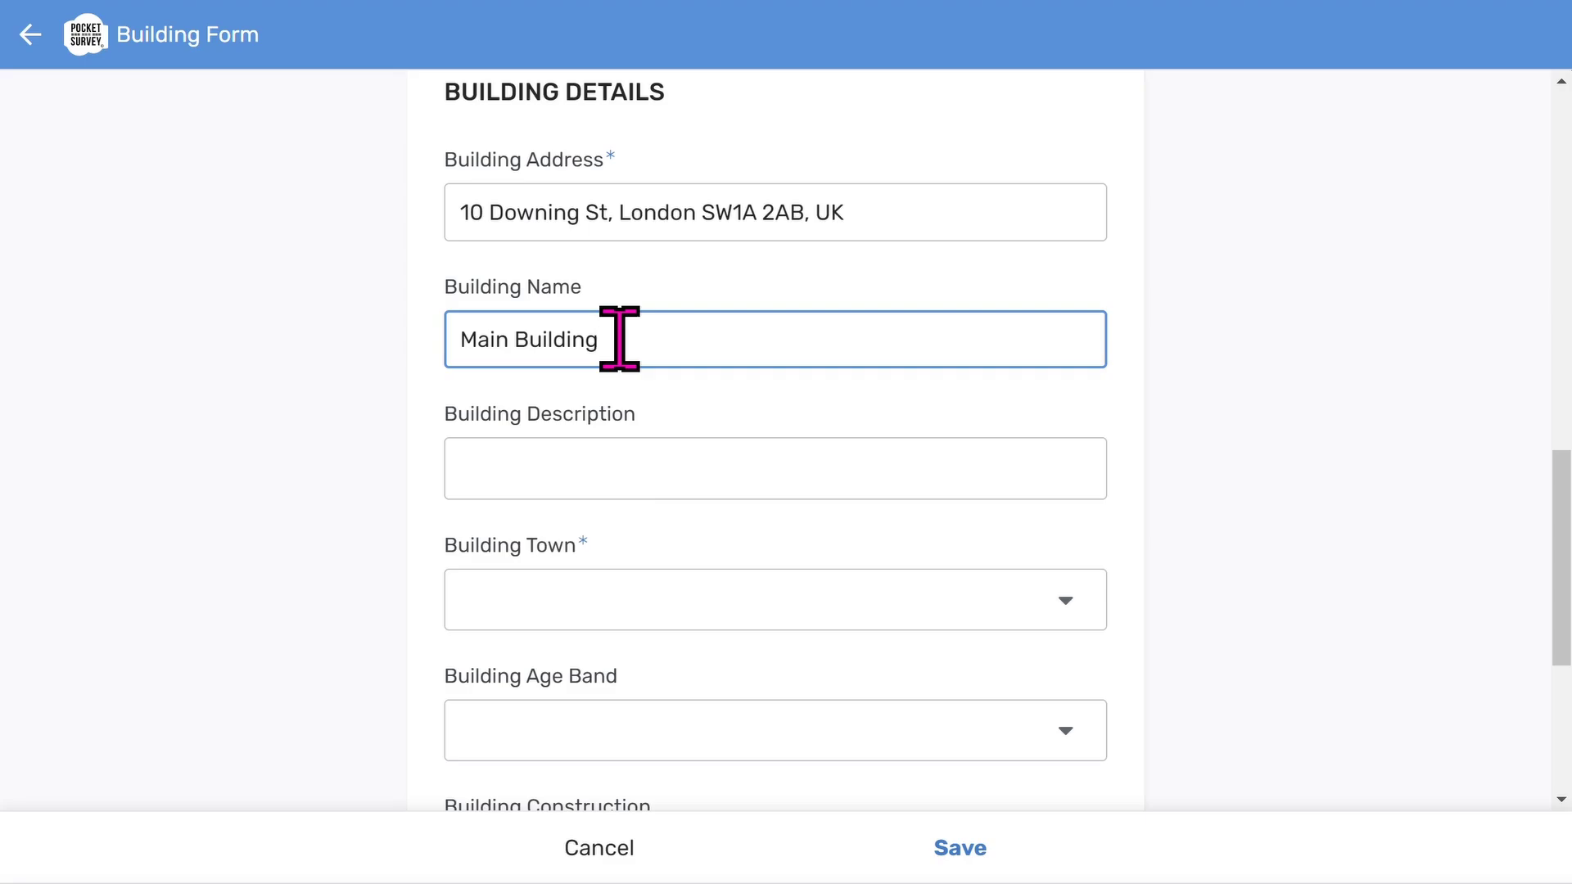
scroll(639, 456, "down", 3)
left_click(544, 336)
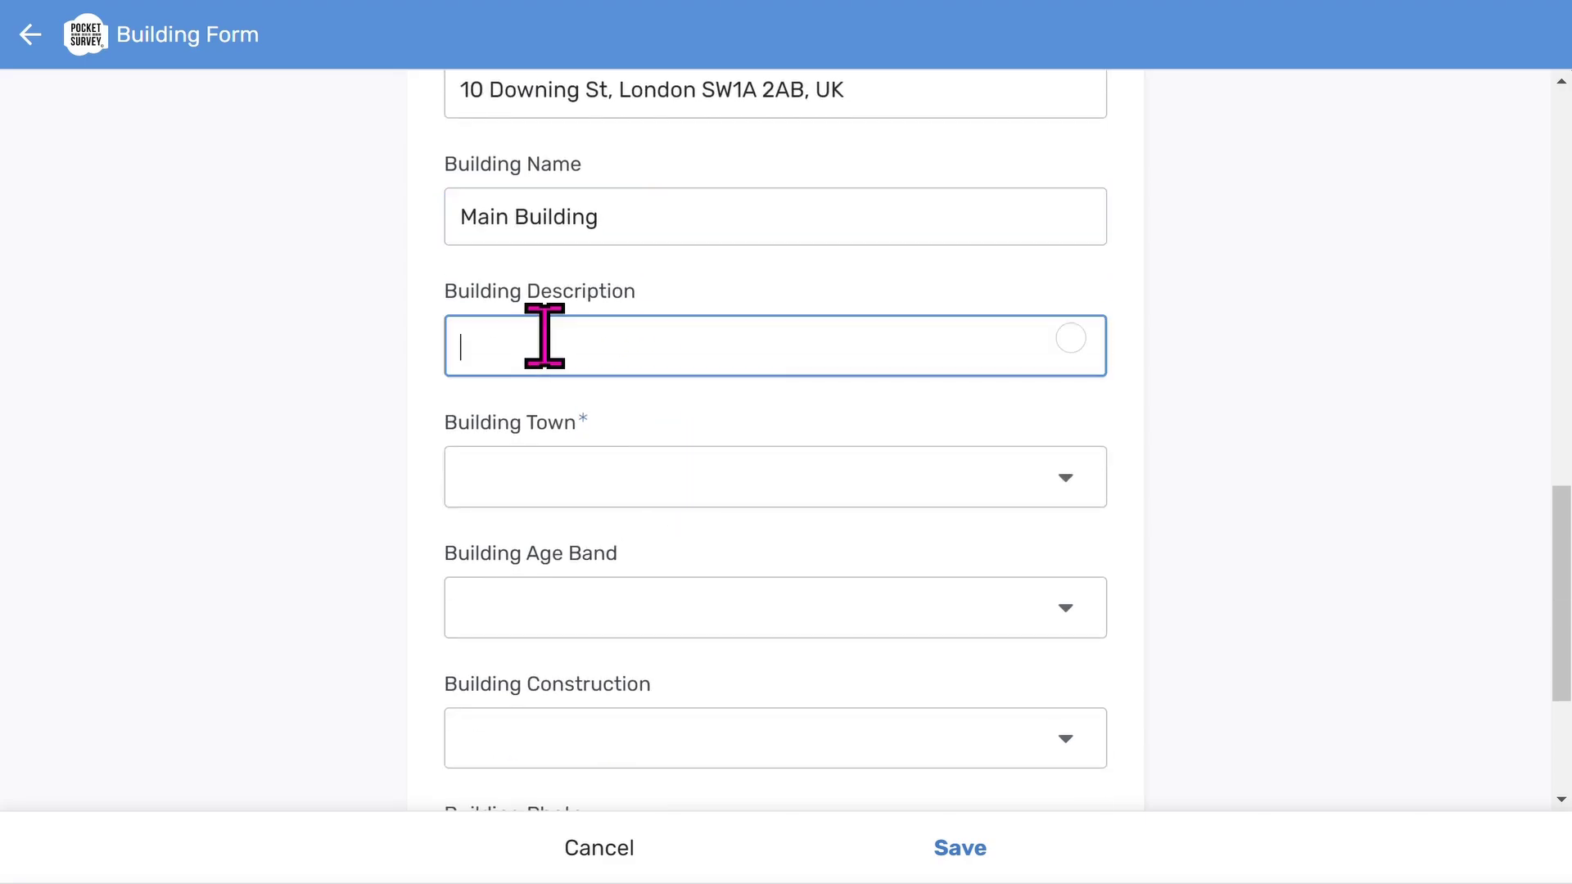
scroll(1131, 419, "down", 3)
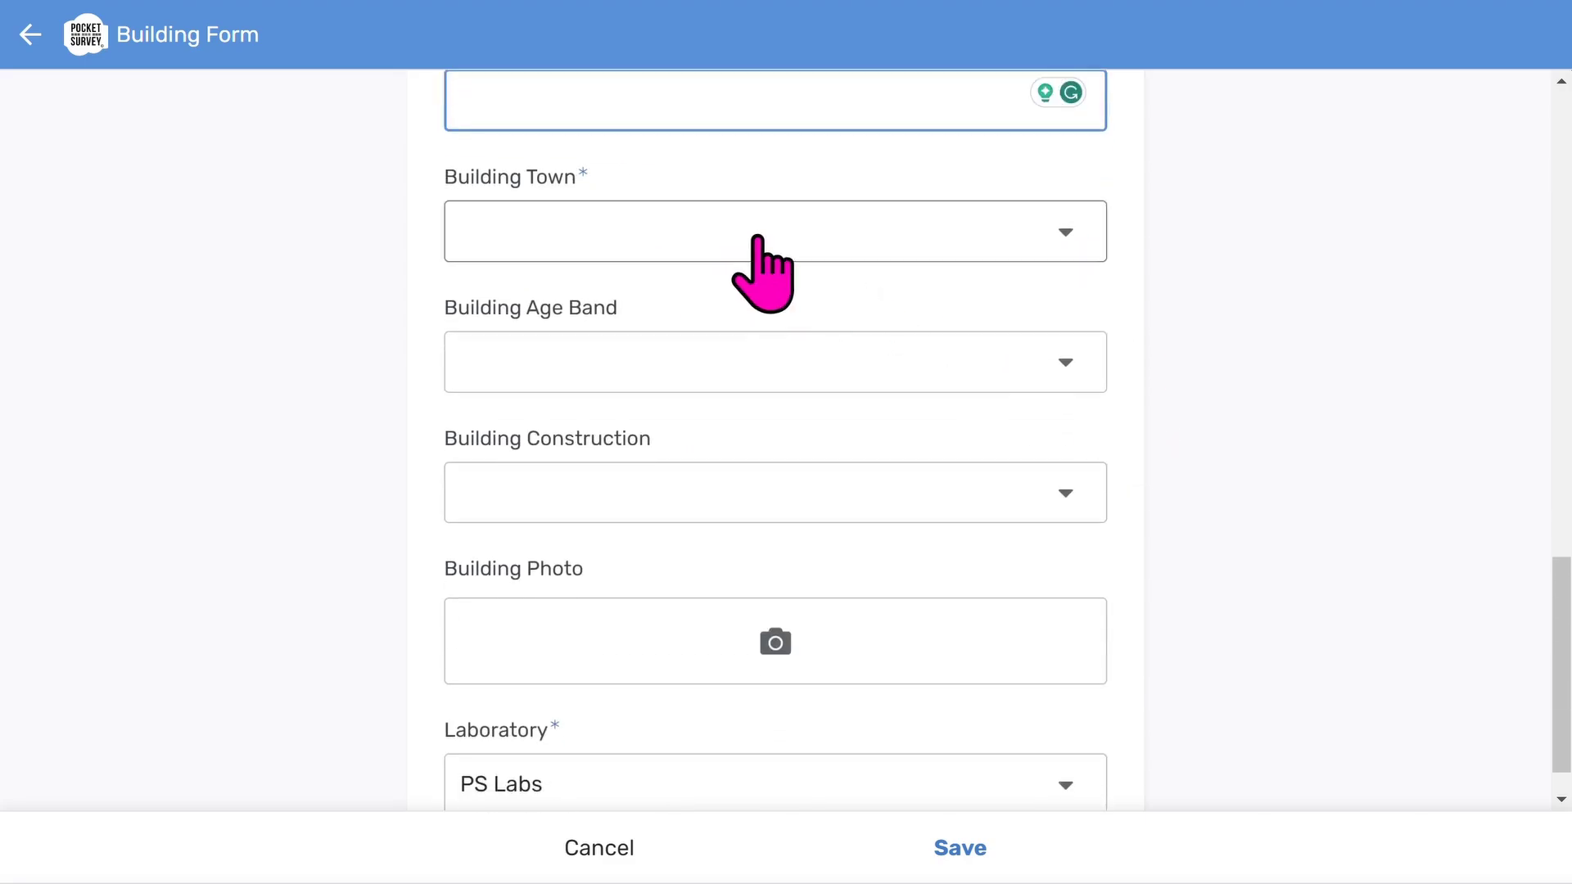
Step: Set Building Town Accrington, Age Band Post 1974 and Construction Timber Frame
left_click(758, 239)
left_click(564, 187)
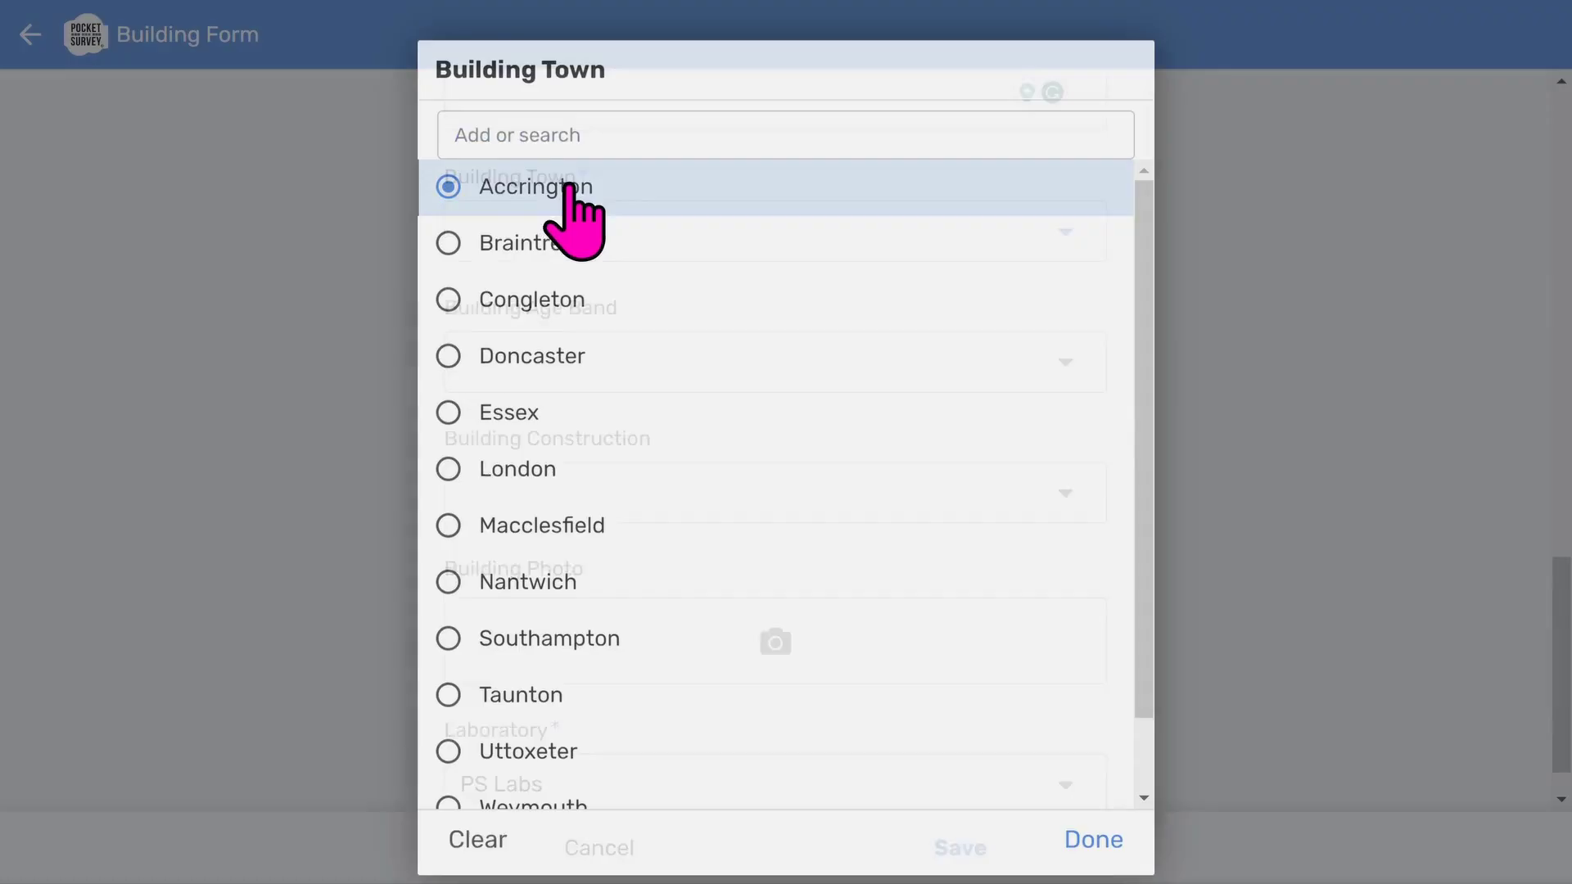
scroll(1195, 381, "down", 1)
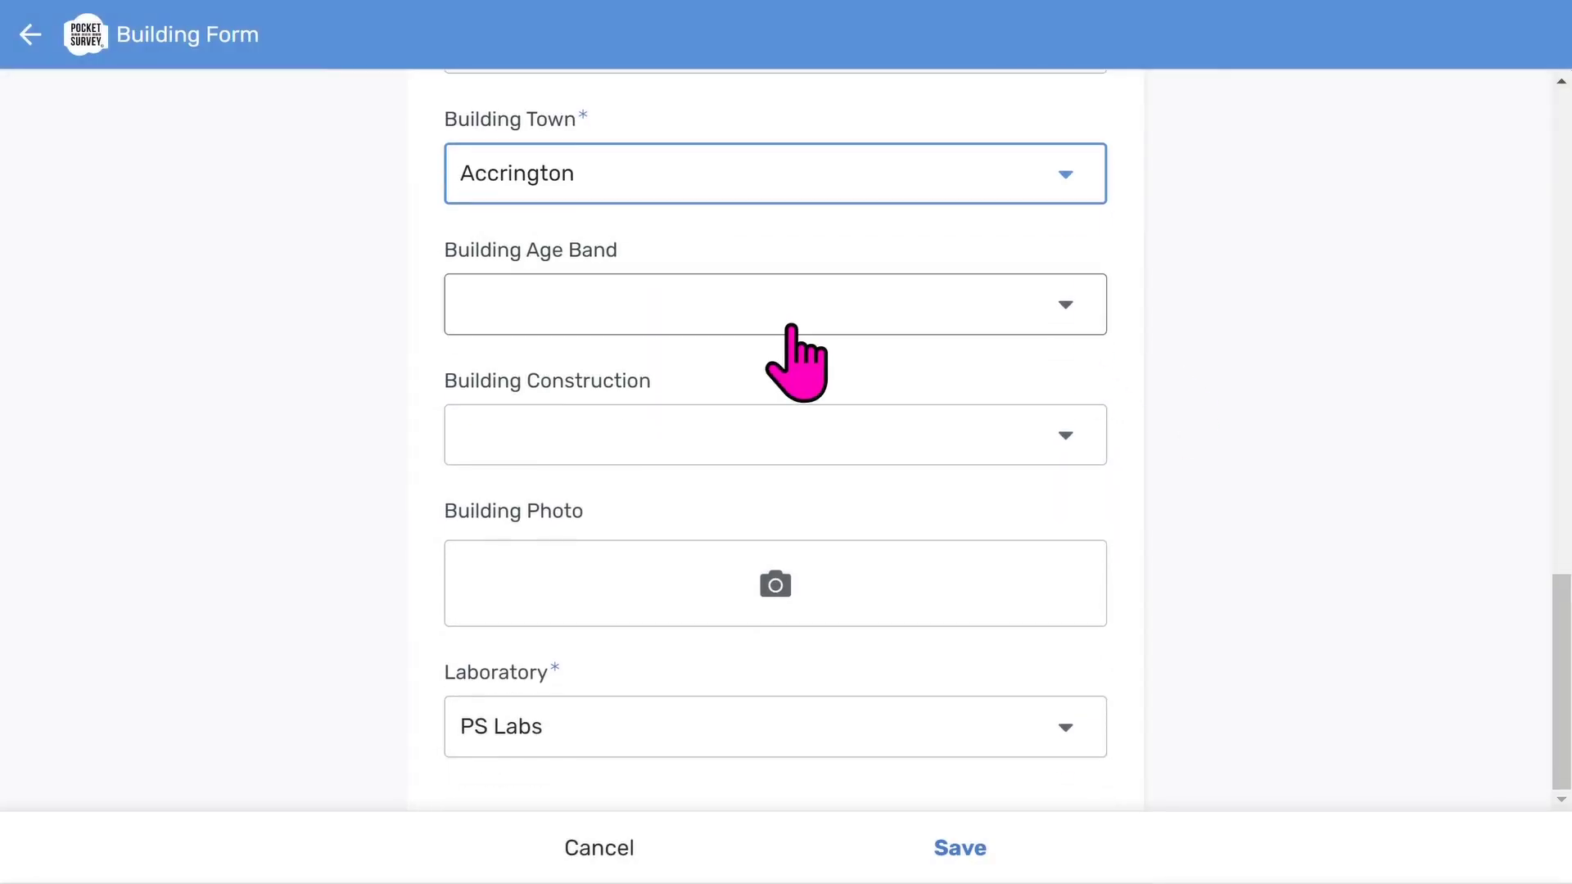
left_click(790, 315)
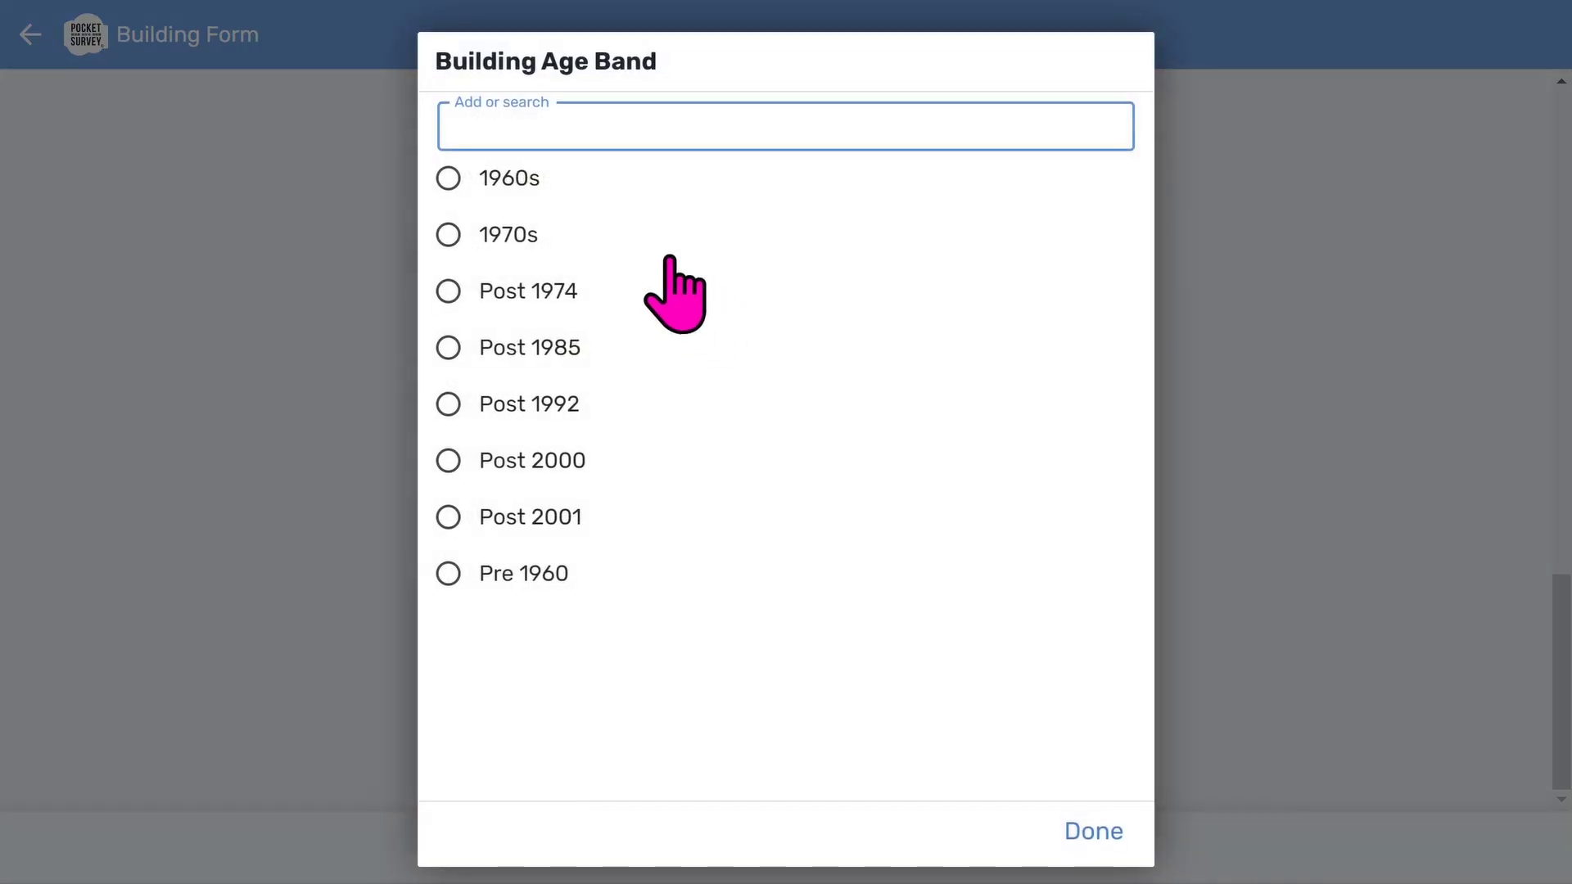
left_click(557, 291)
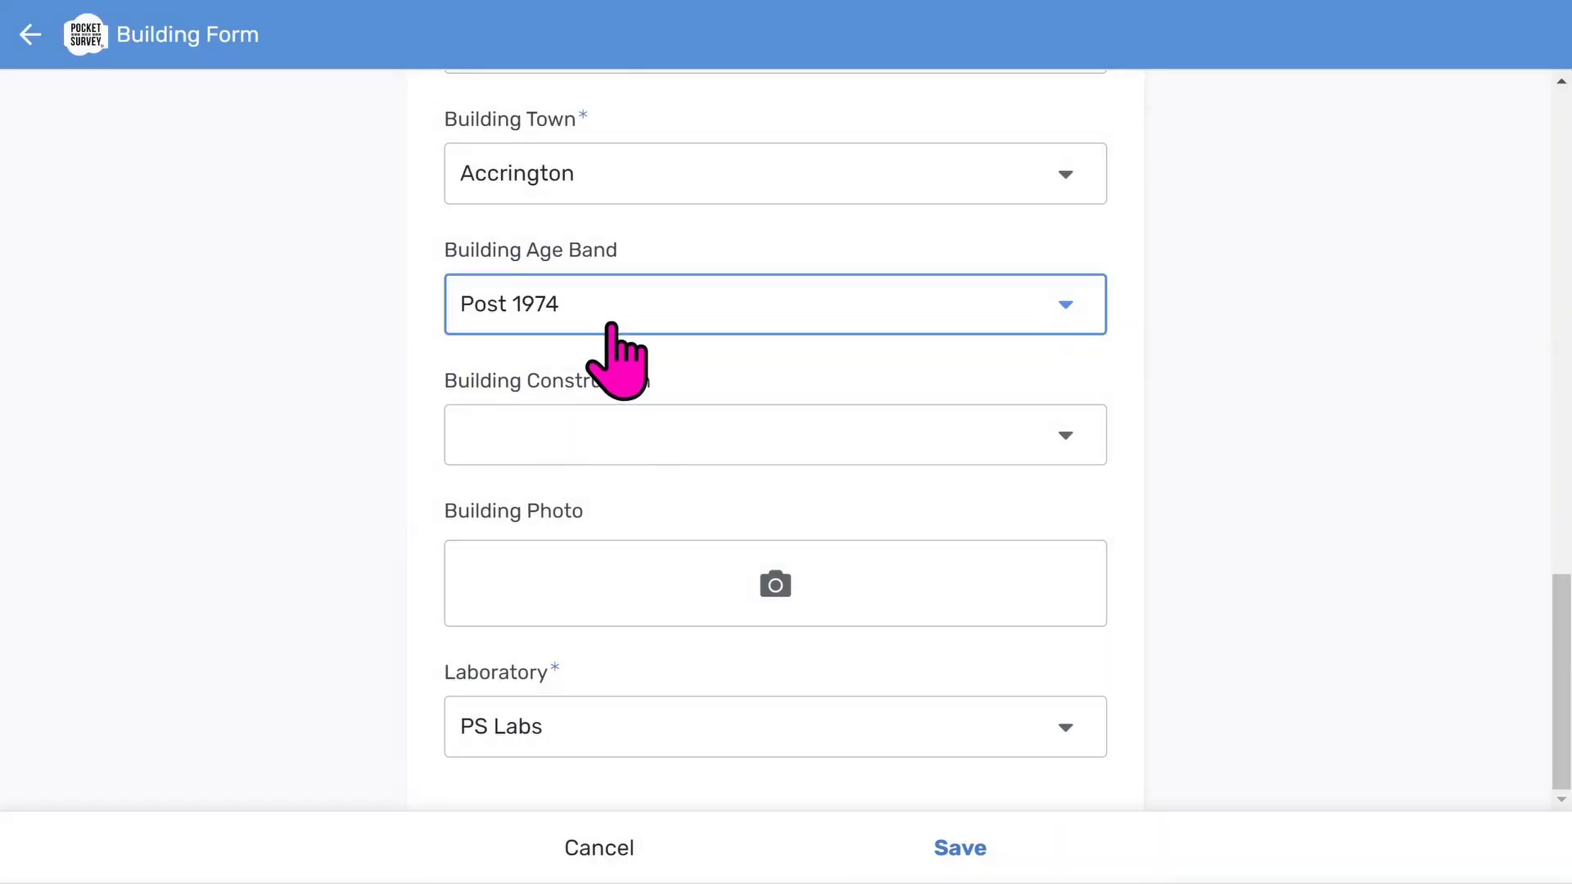
left_click(628, 426)
left_click(591, 296)
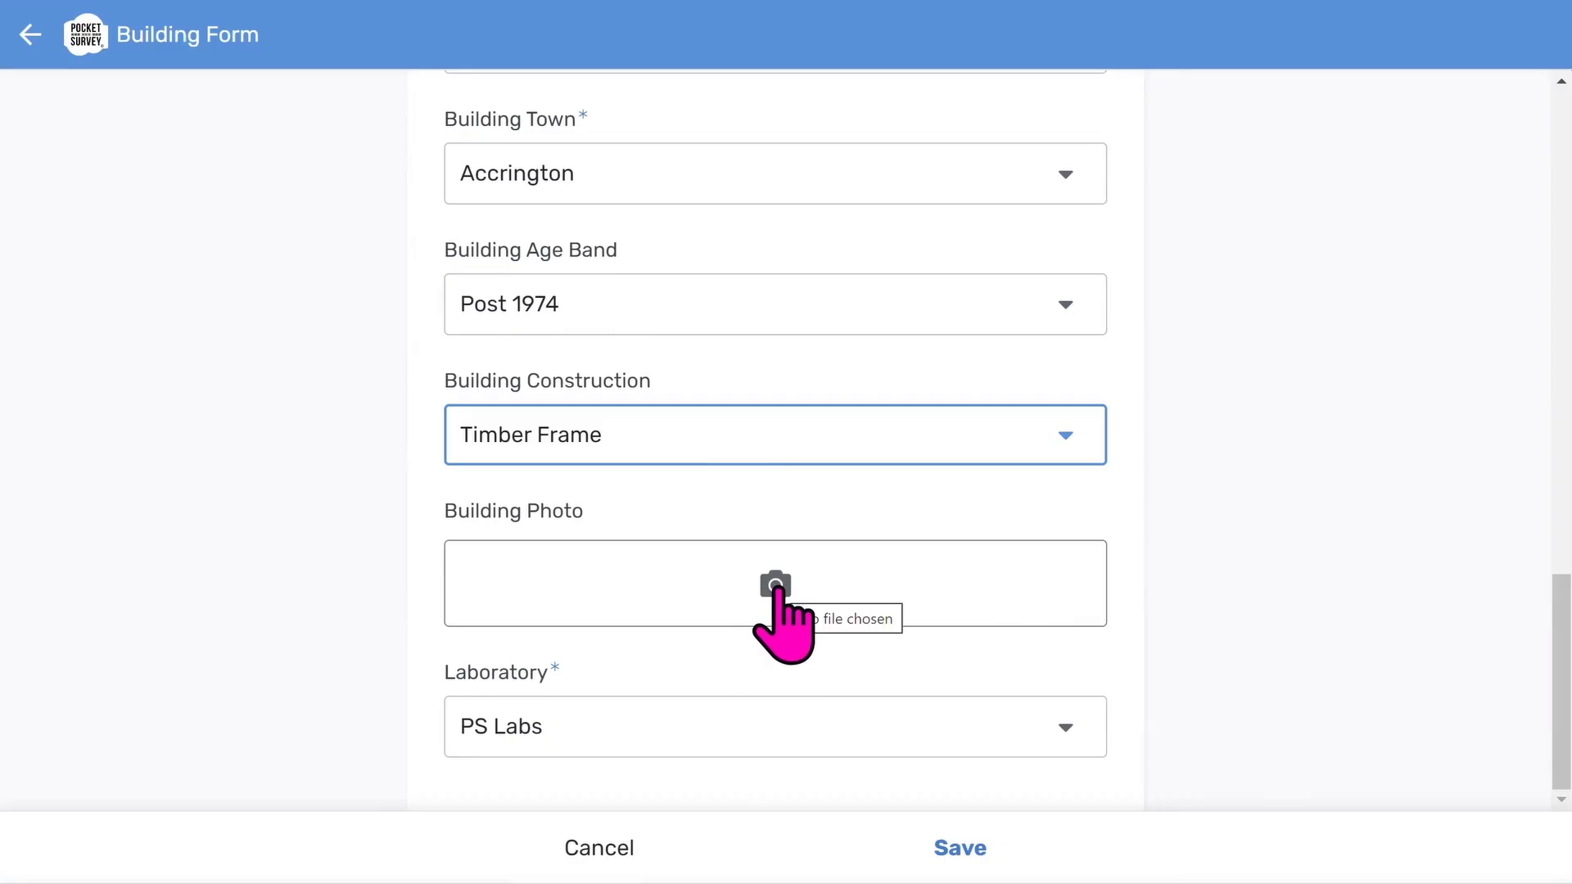
Step: Attach Downing Street.jpg as the building photo
left_click(776, 587)
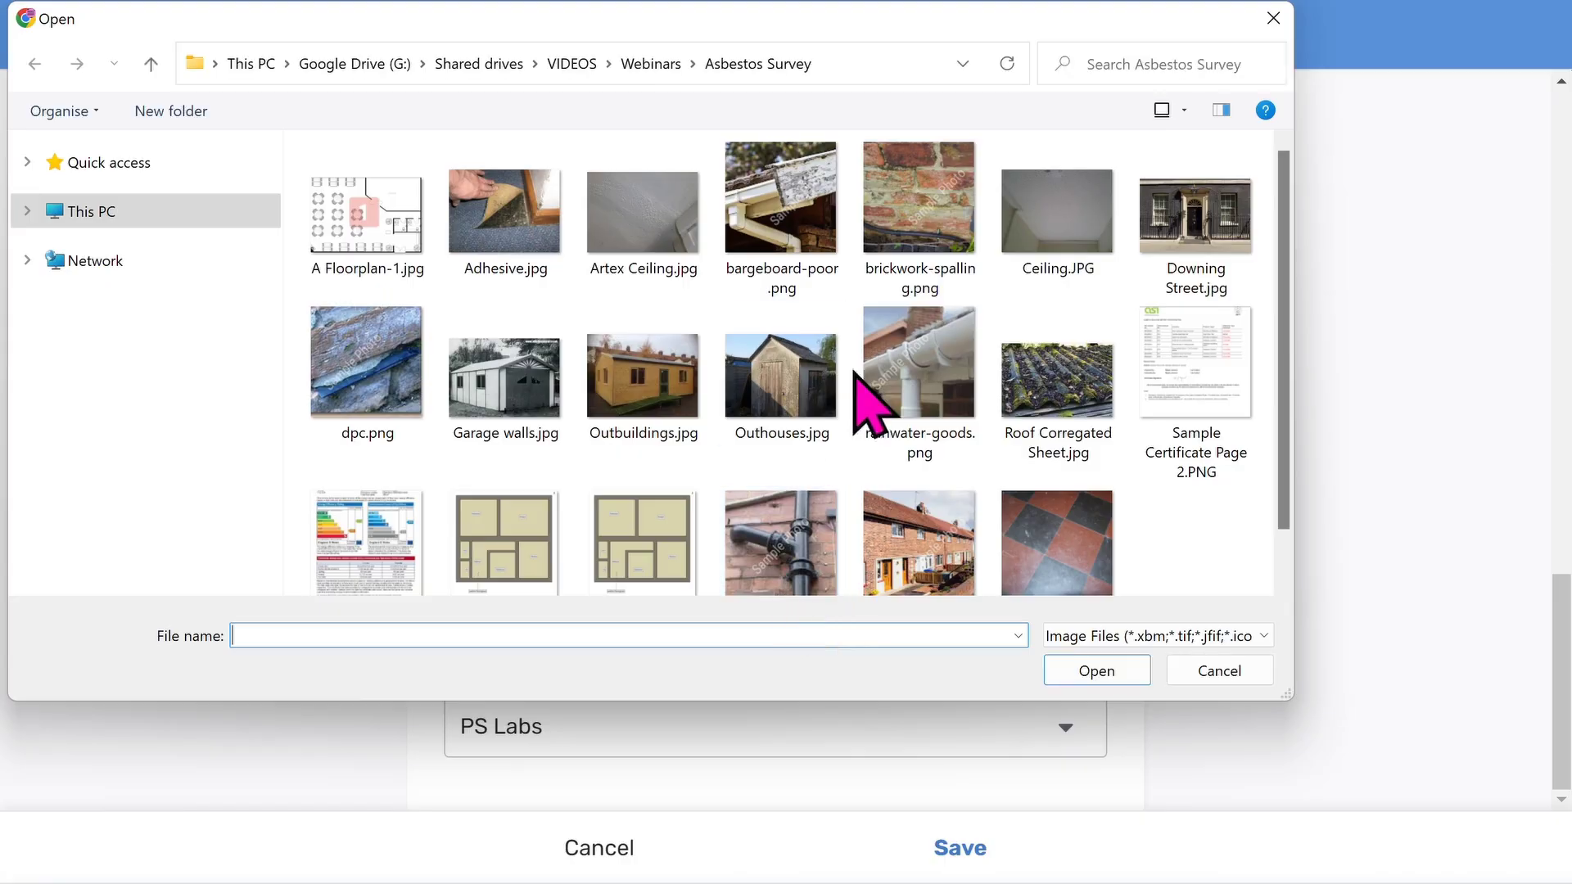
left_click(1200, 239)
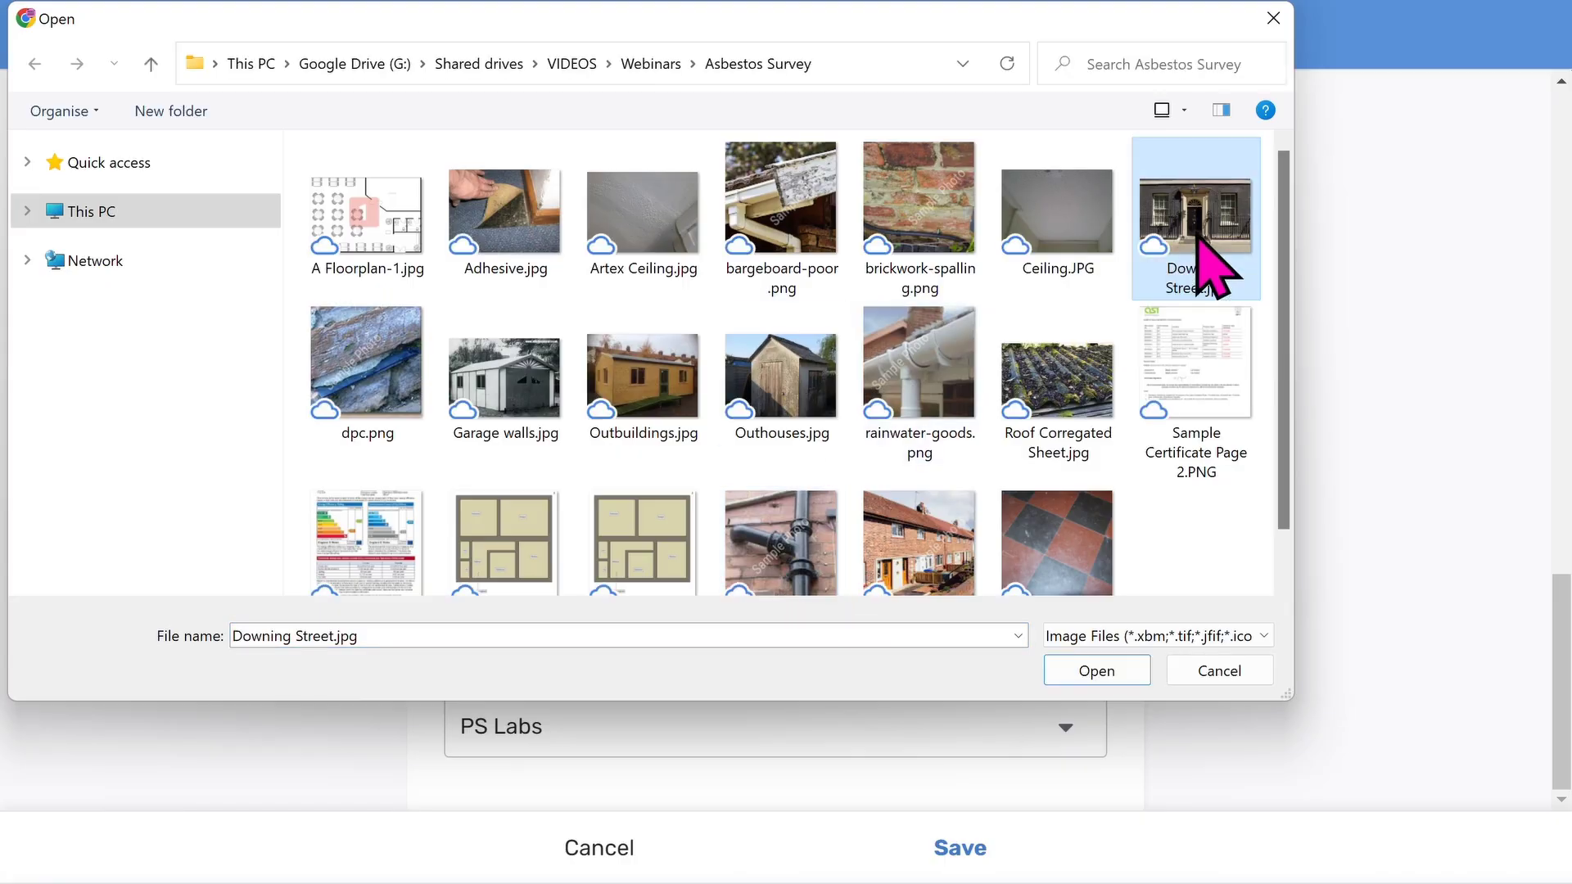
left_click(1095, 673)
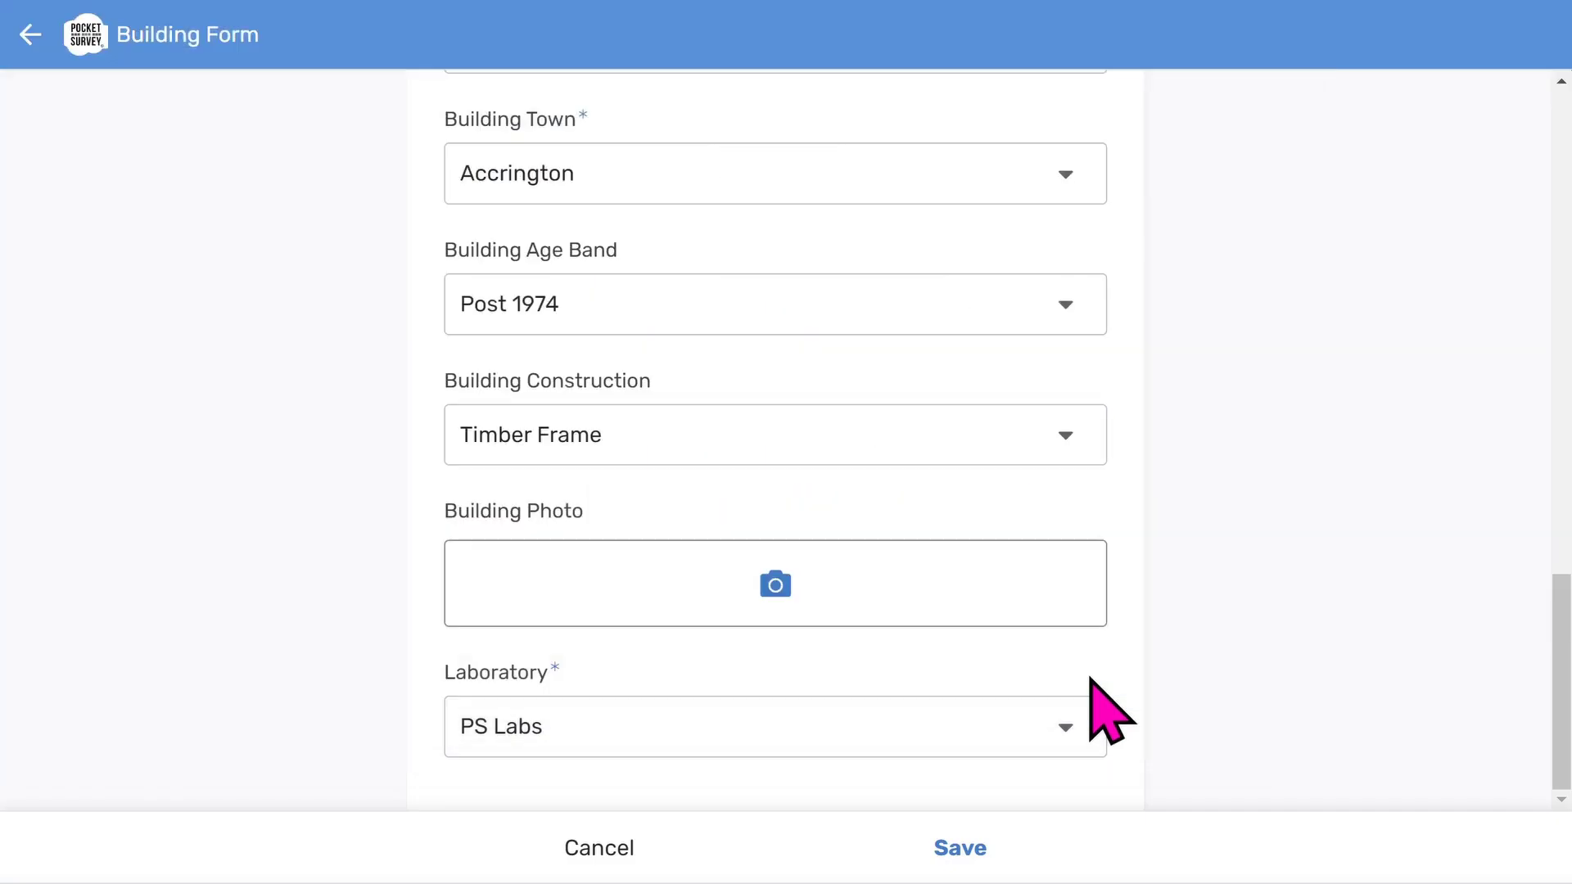
scroll(1179, 409, "down", 5)
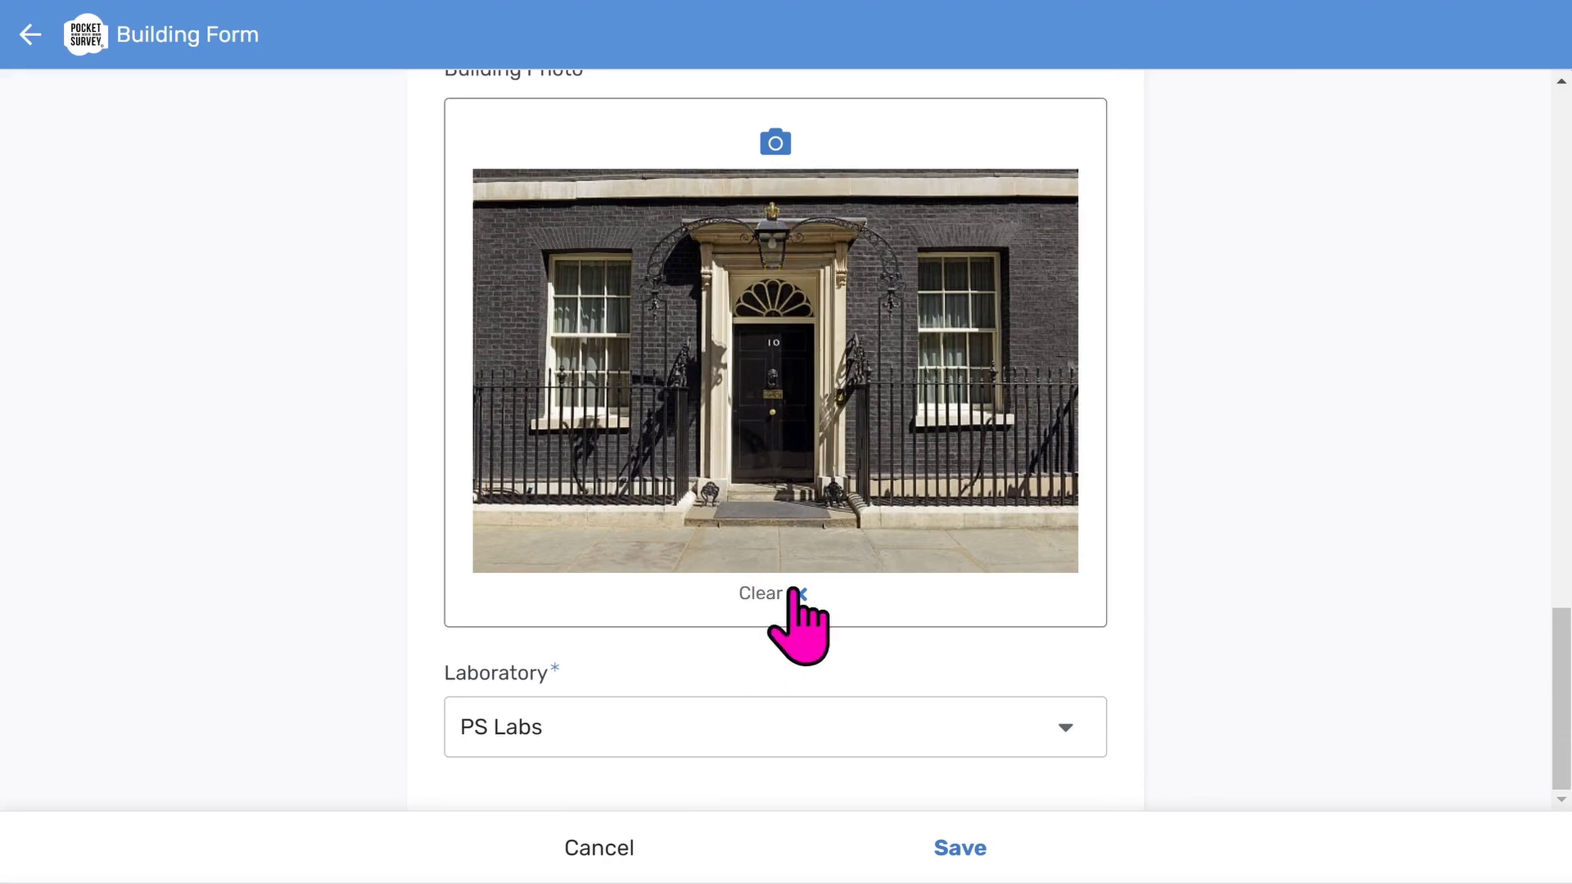
Step: Keep PS Labs as the laboratory and attempt to save the building form
left_click(950, 722)
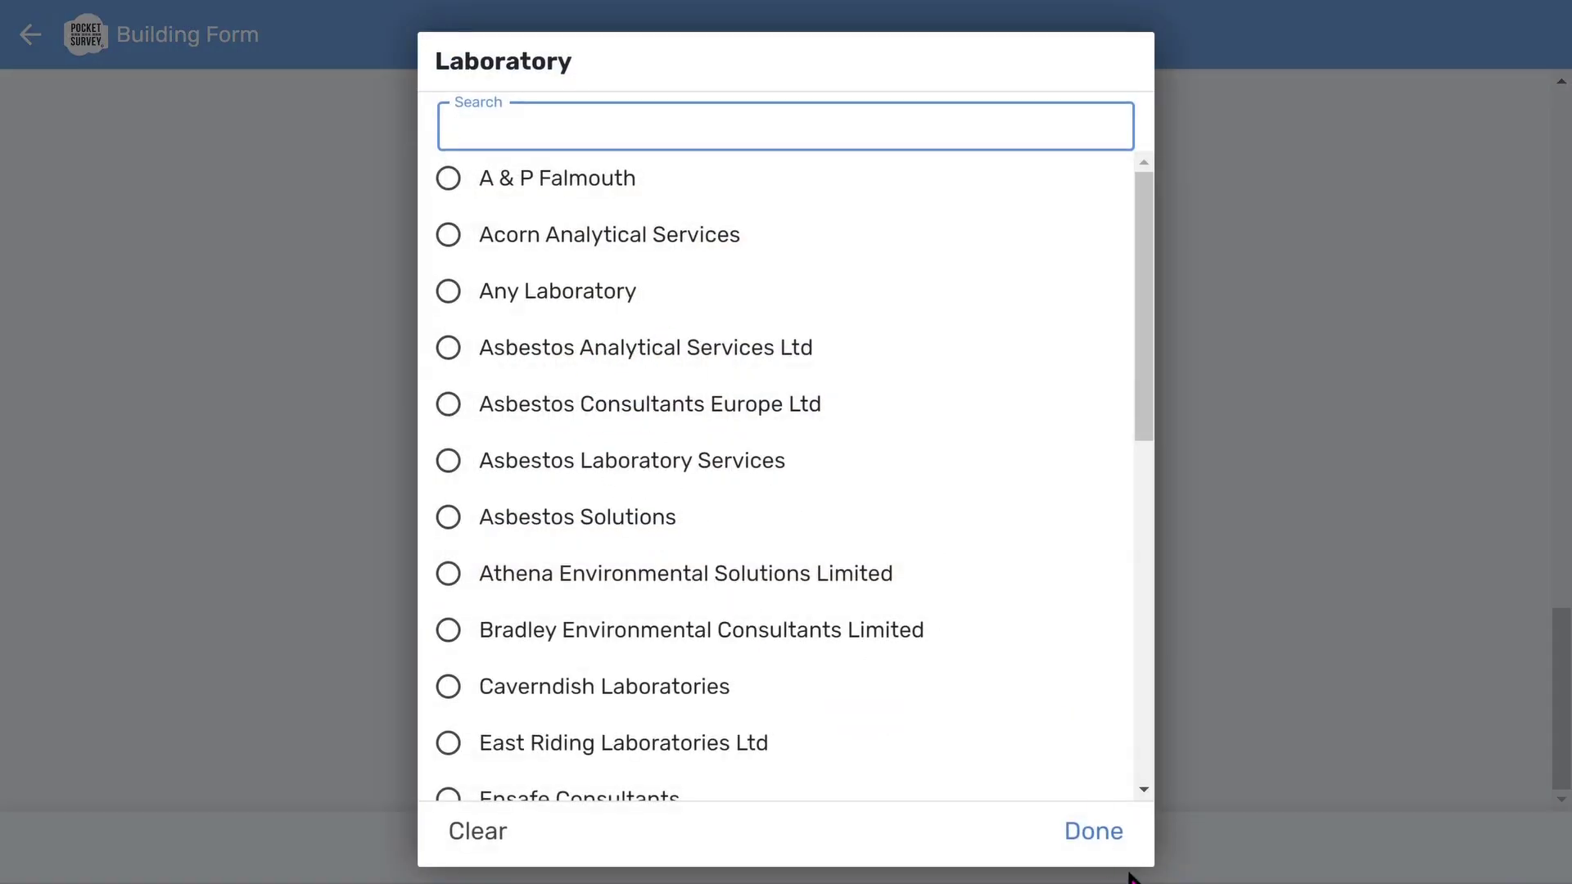
left_click(1091, 843)
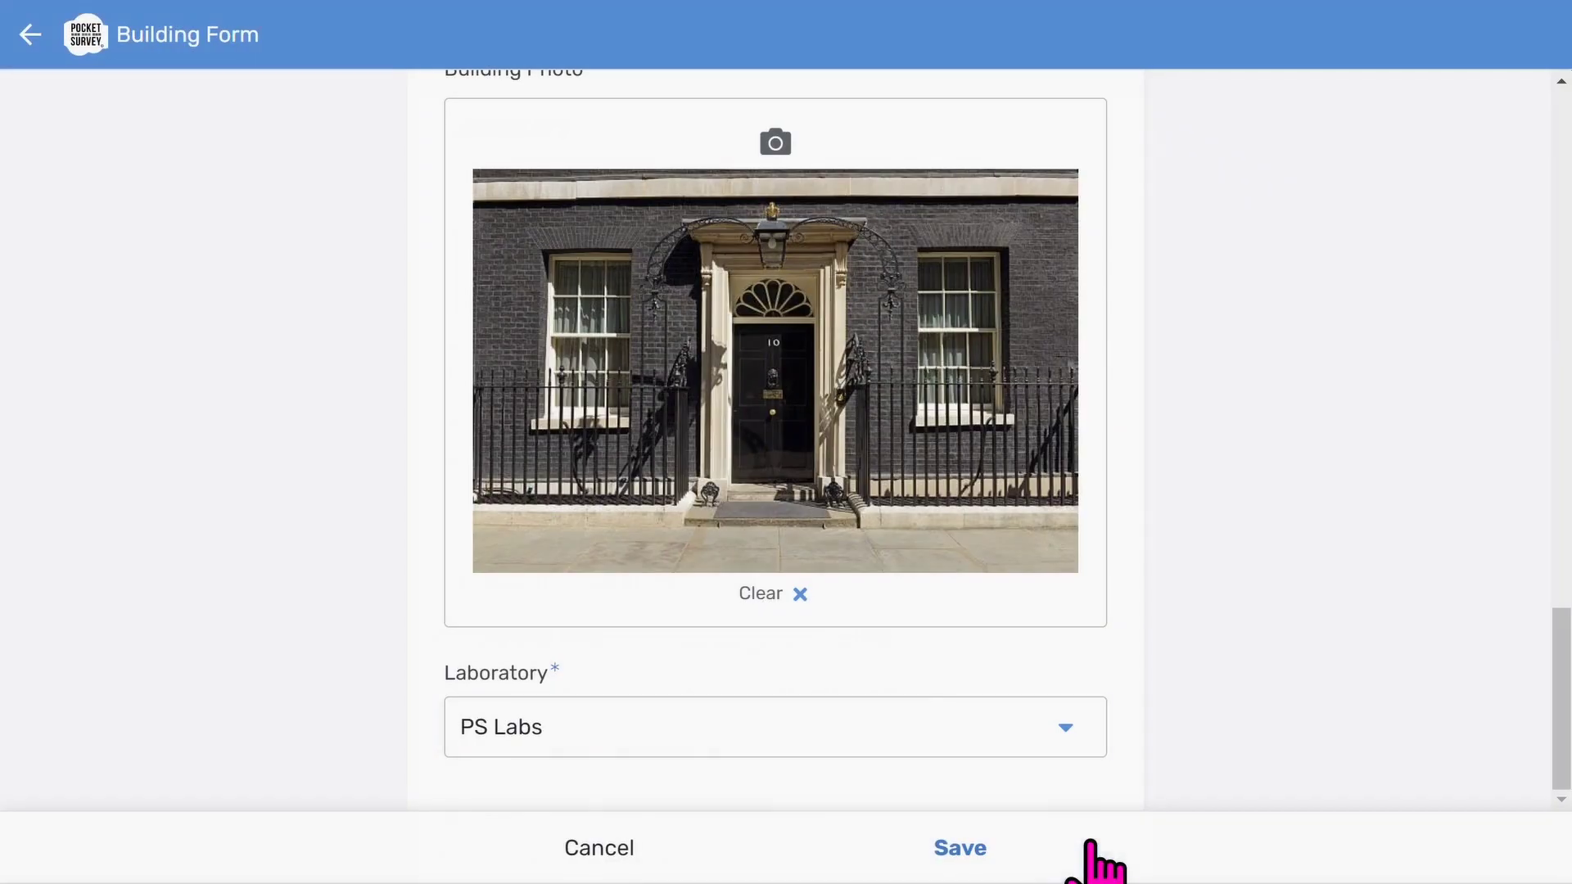
left_click(955, 849)
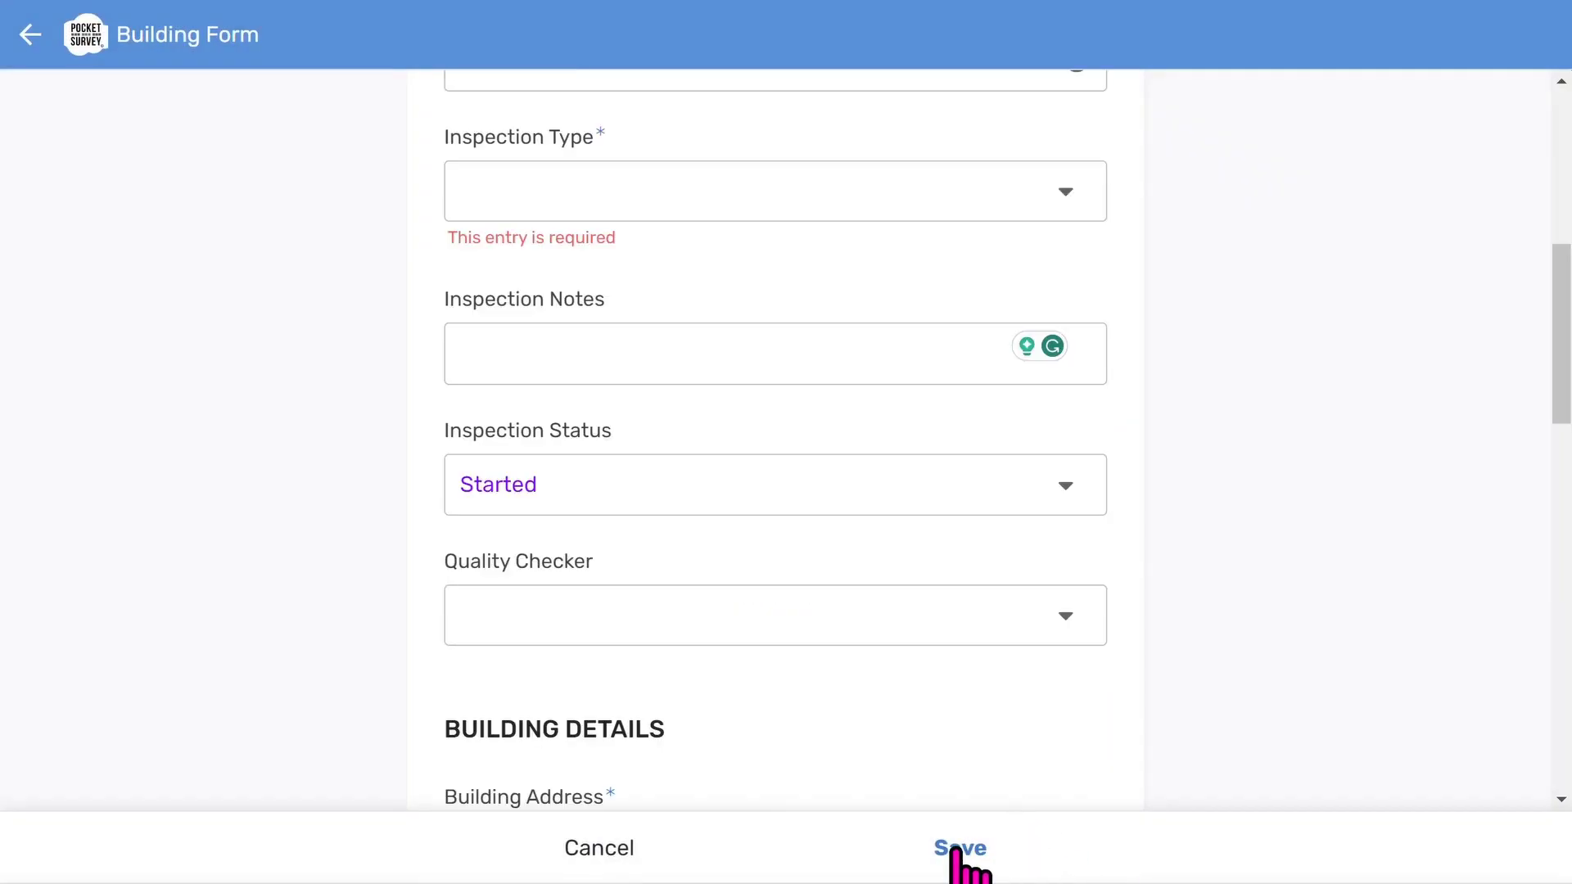
Step: Choose Refurbishment & Demolition Survey as the inspection type and save the Main Building
left_click(685, 190)
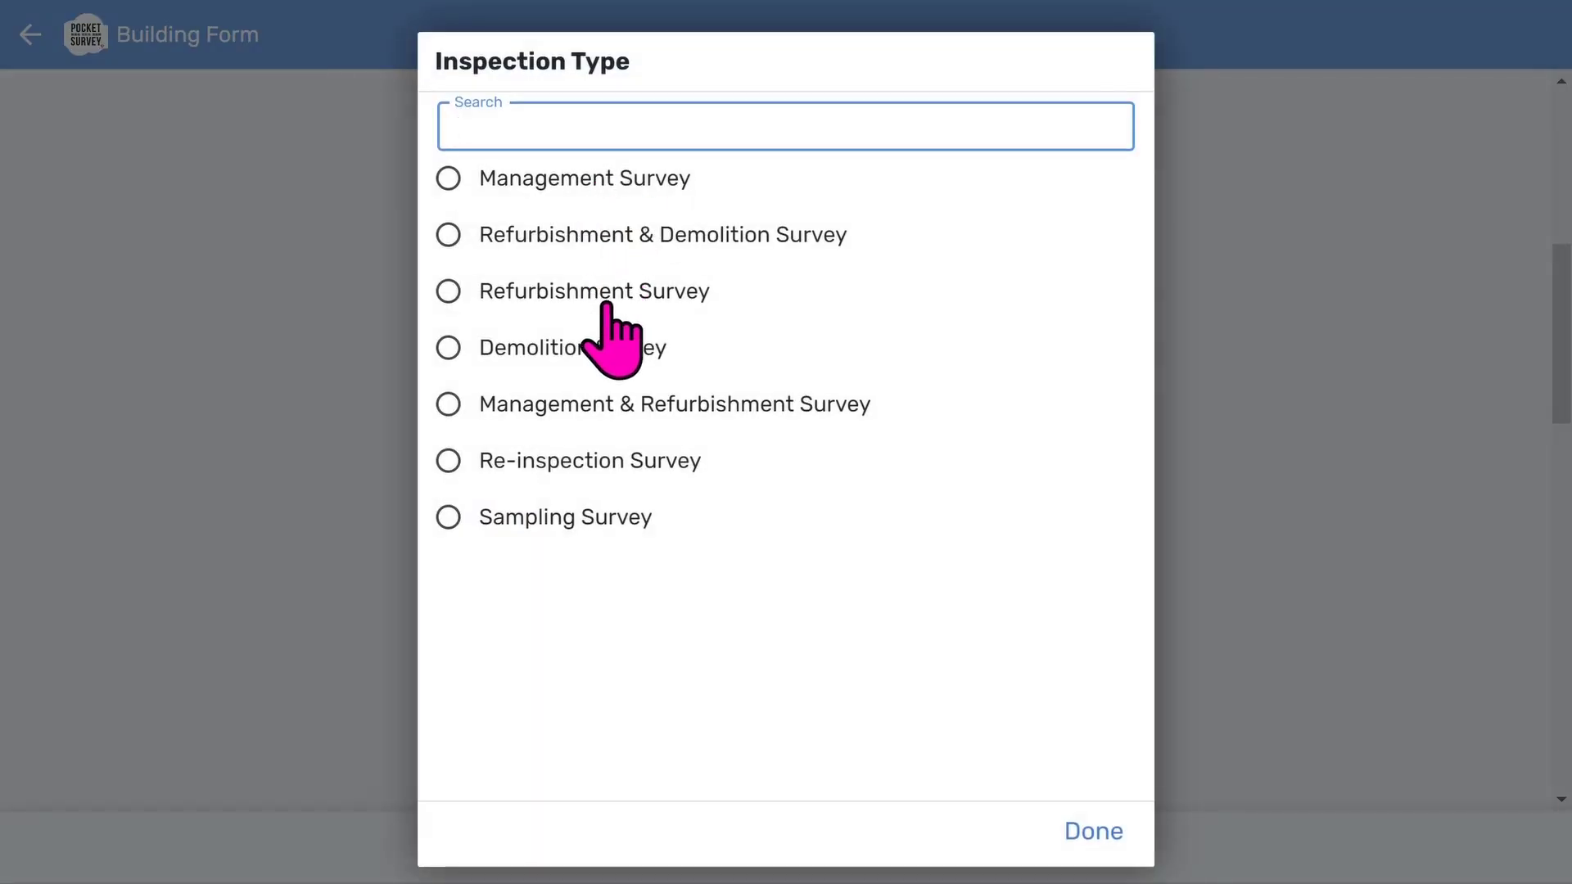
left_click(595, 234)
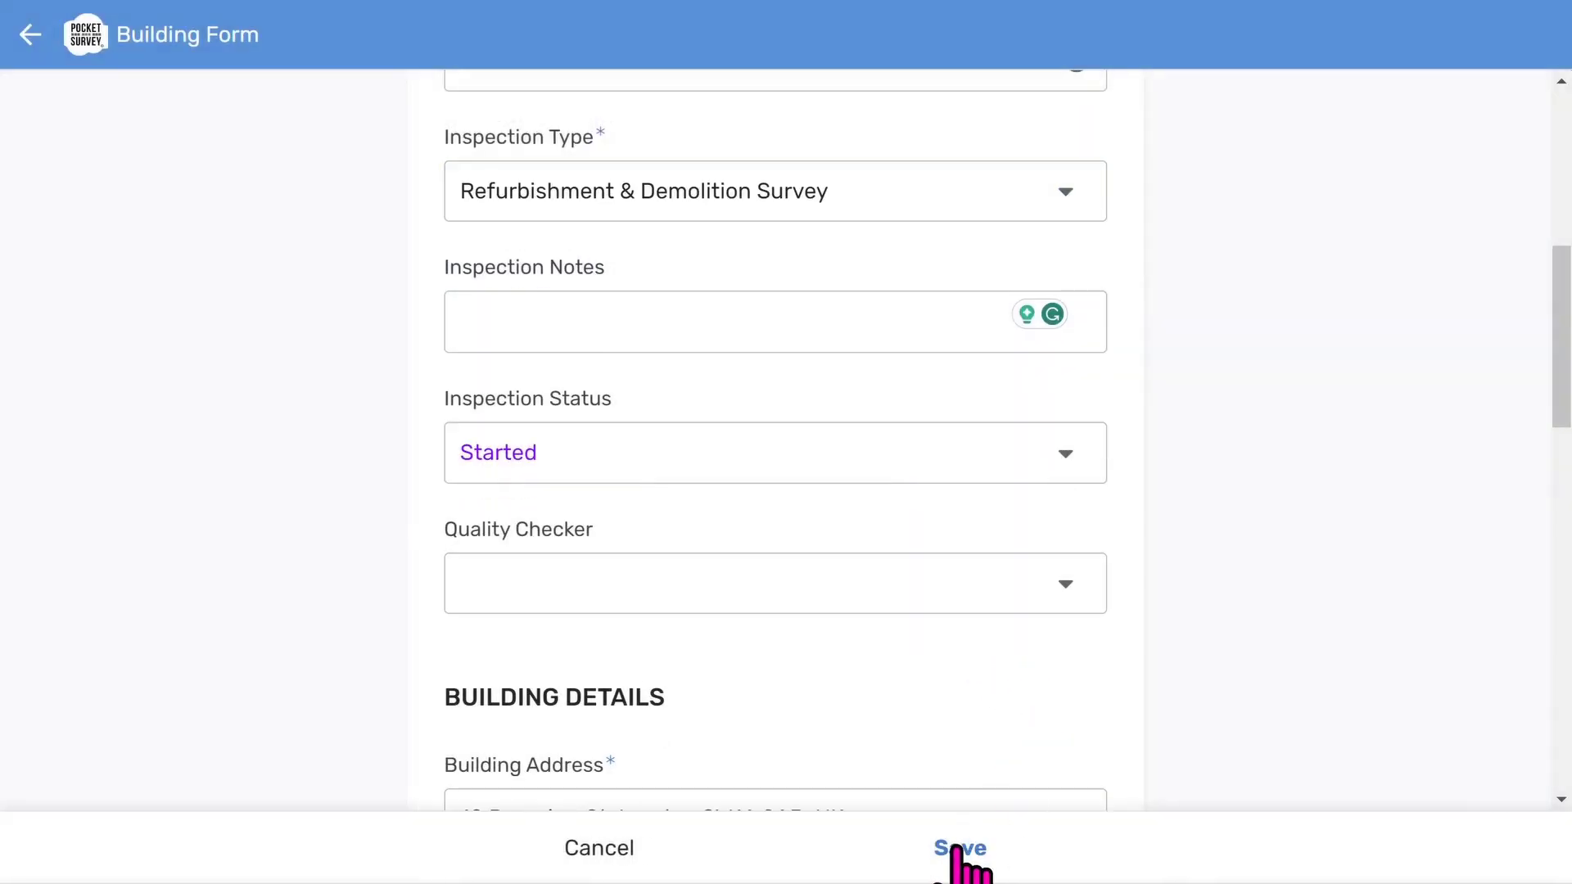
left_click(962, 851)
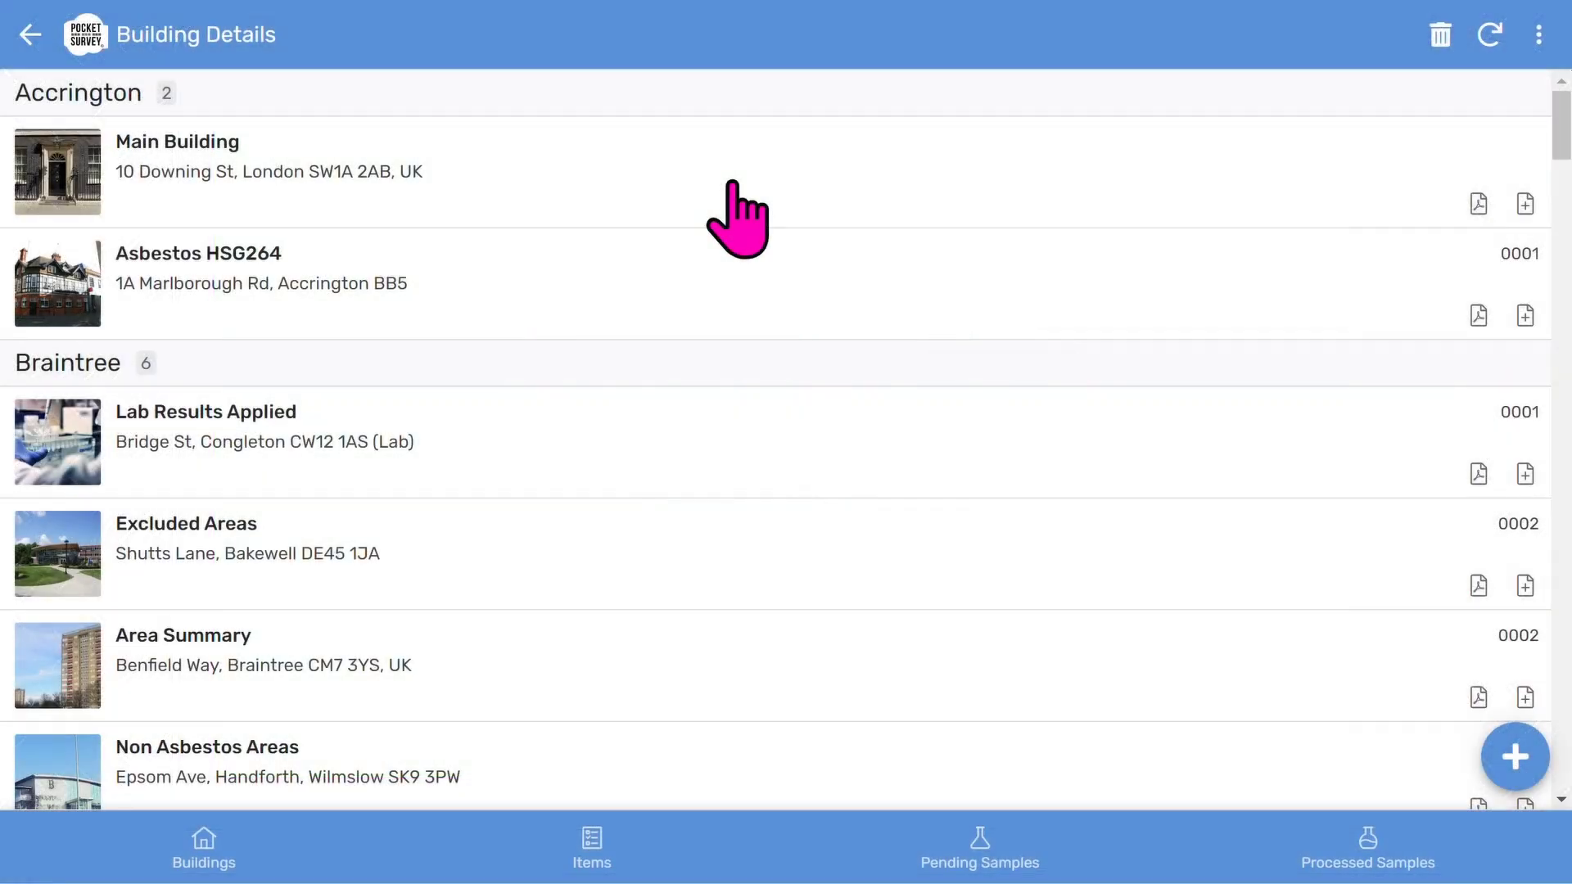
Step: Open the Main Building and start a new item for it
left_click(733, 187)
scroll(642, 573, "down", 3)
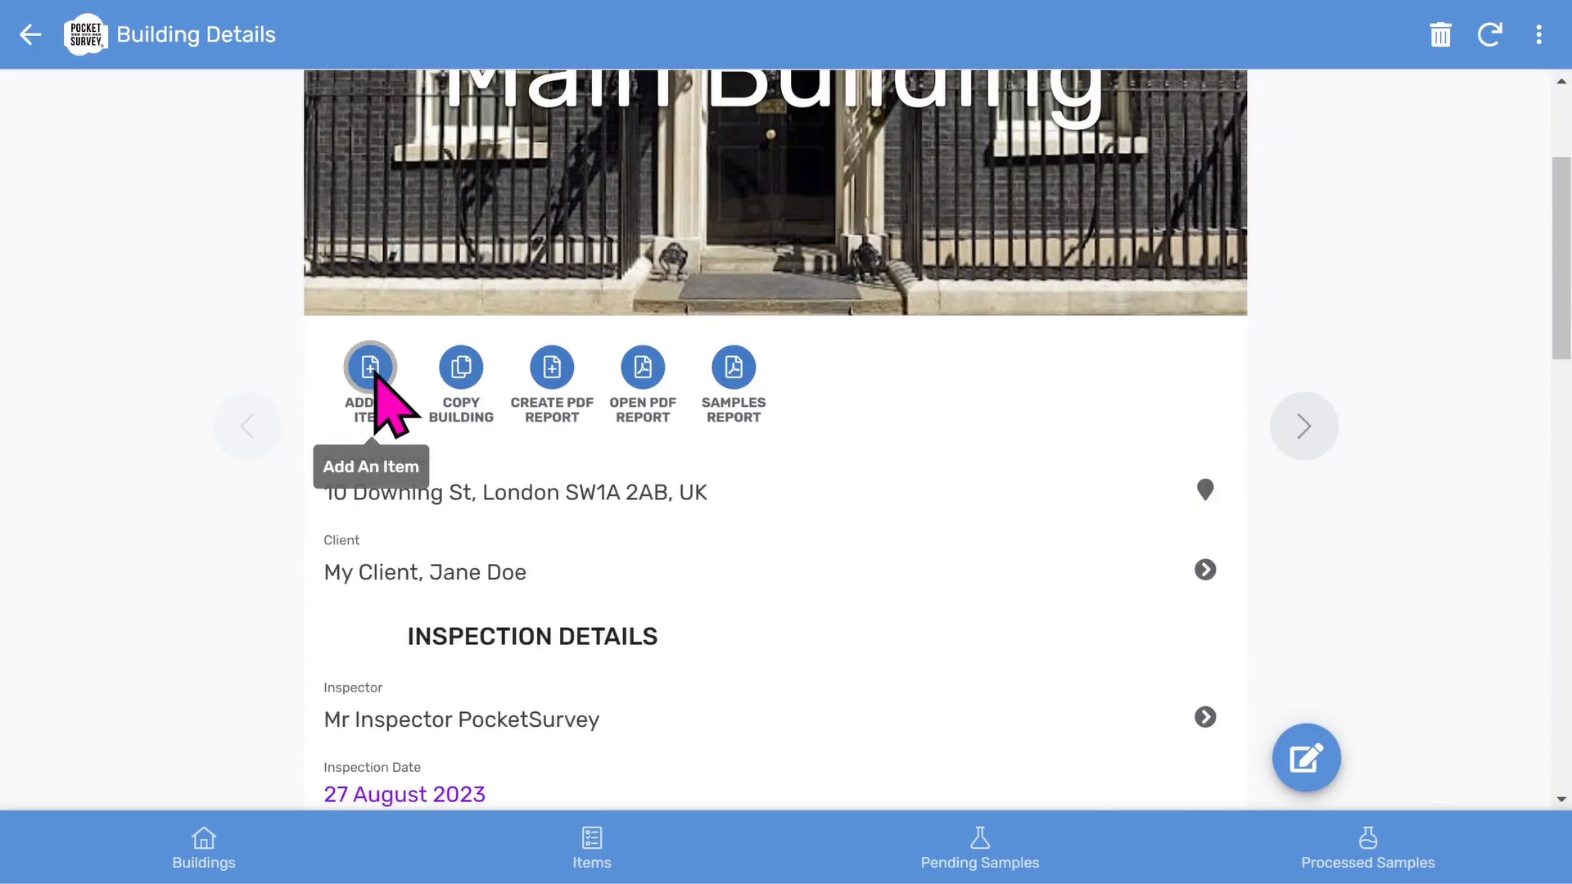
left_click(370, 369)
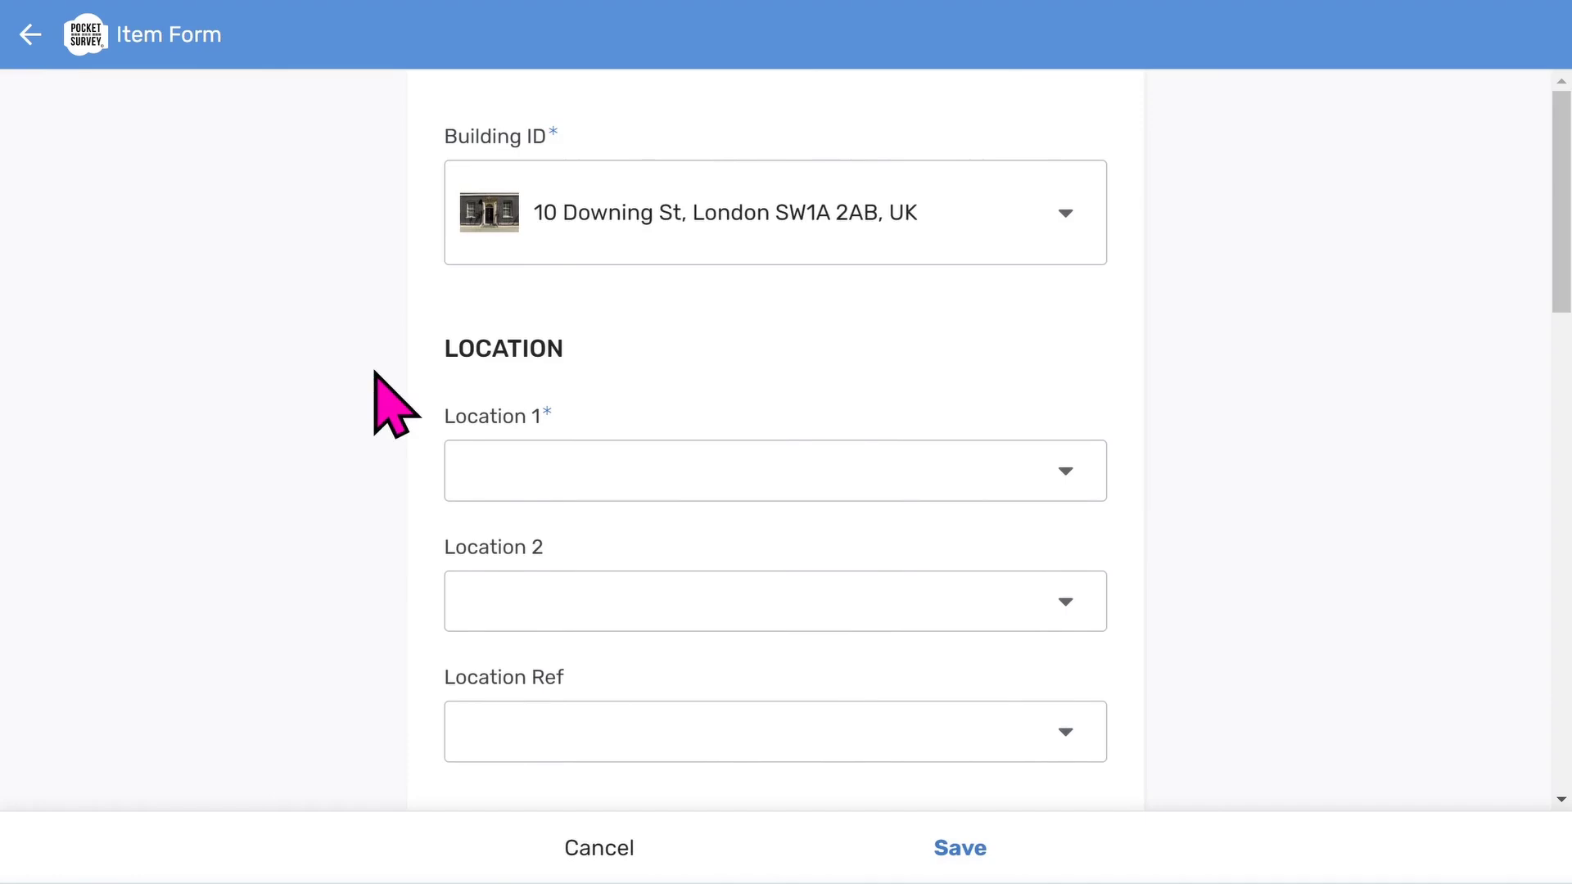
Step: Set the item location to 0-Ground floor, Dining room, with location reference 001
left_click(749, 483)
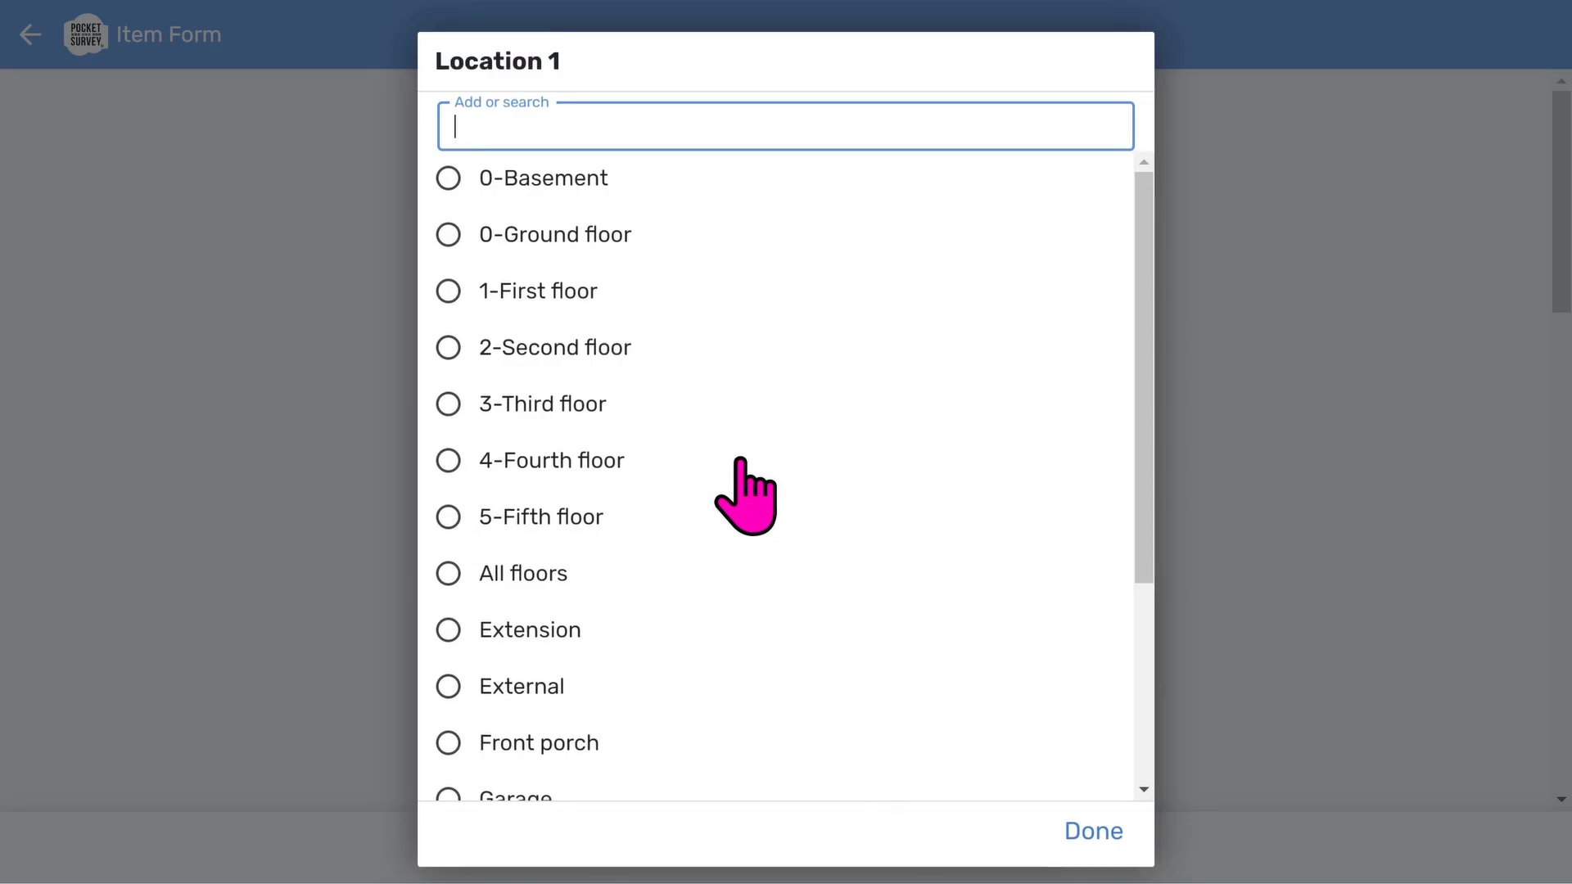
left_click(572, 237)
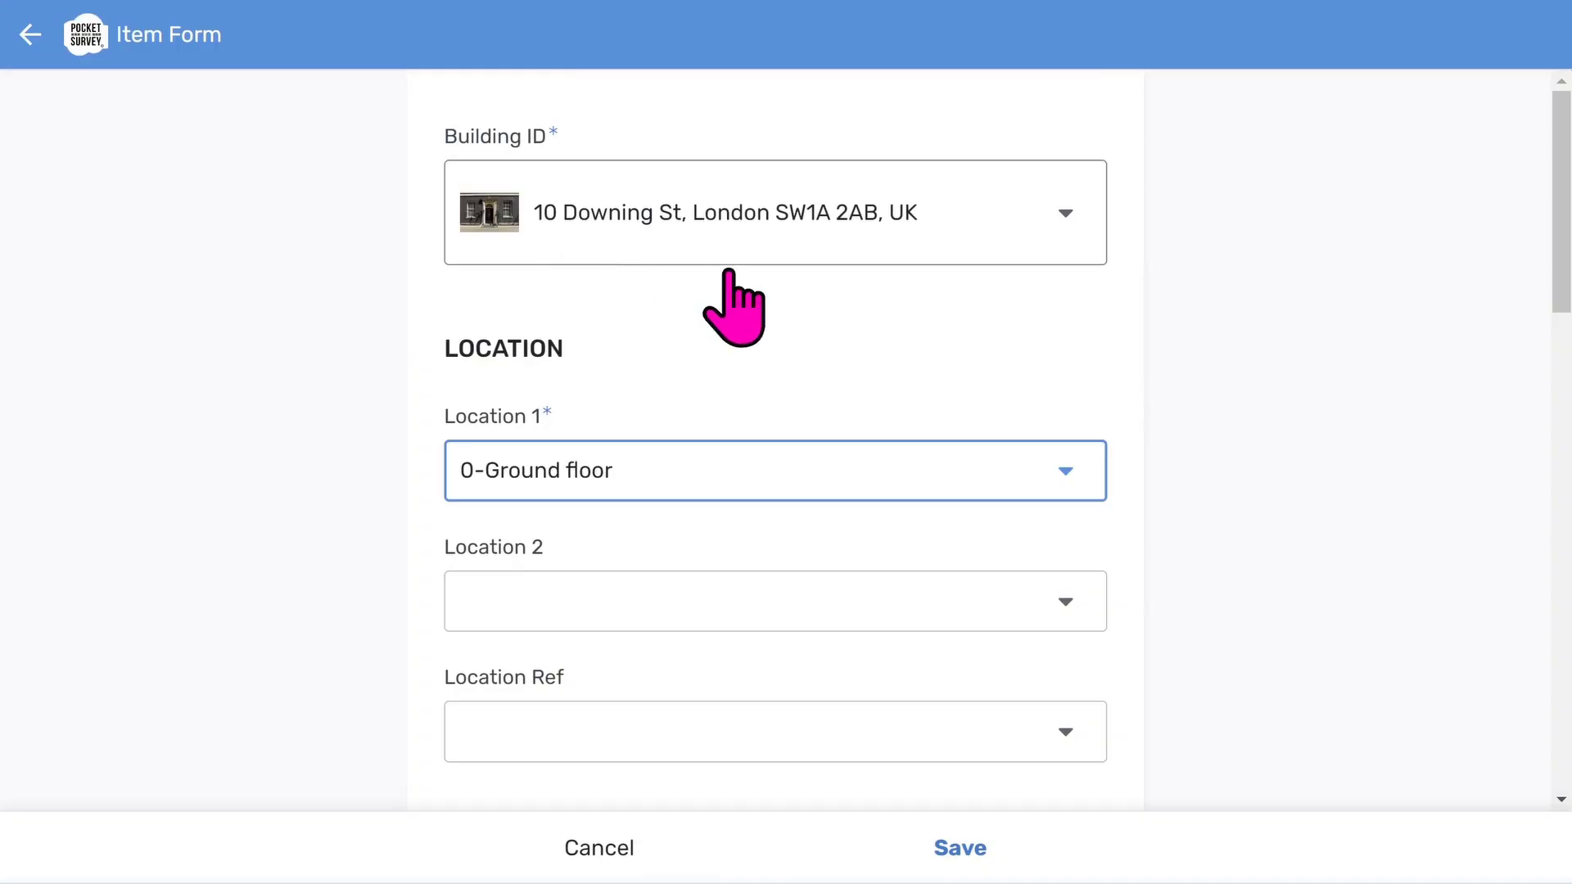
scroll(788, 384, "down", 2)
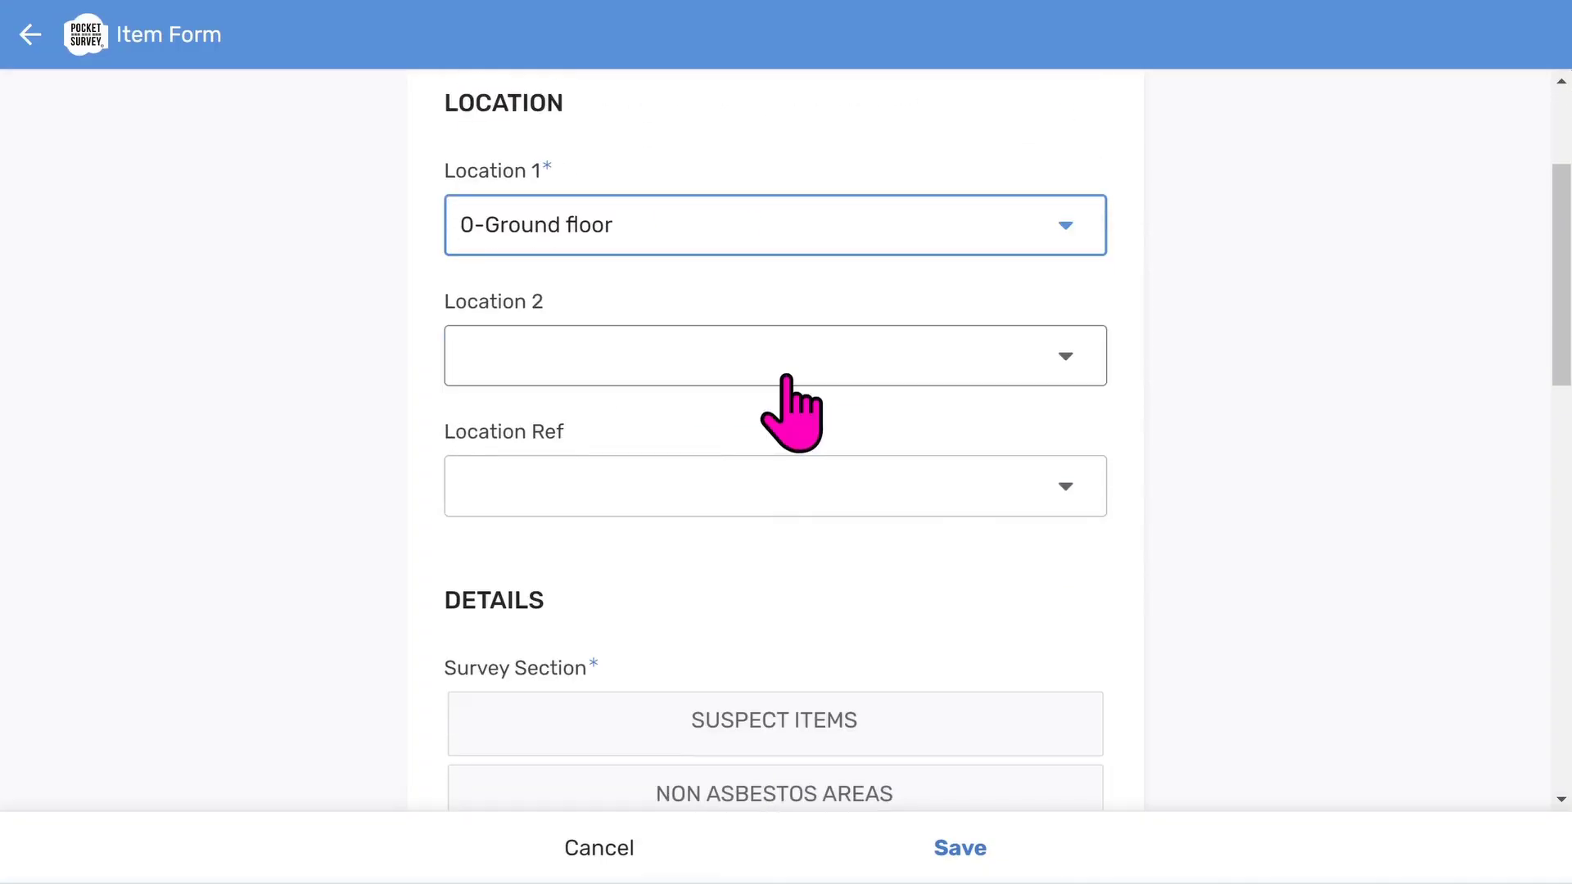
left_click(721, 361)
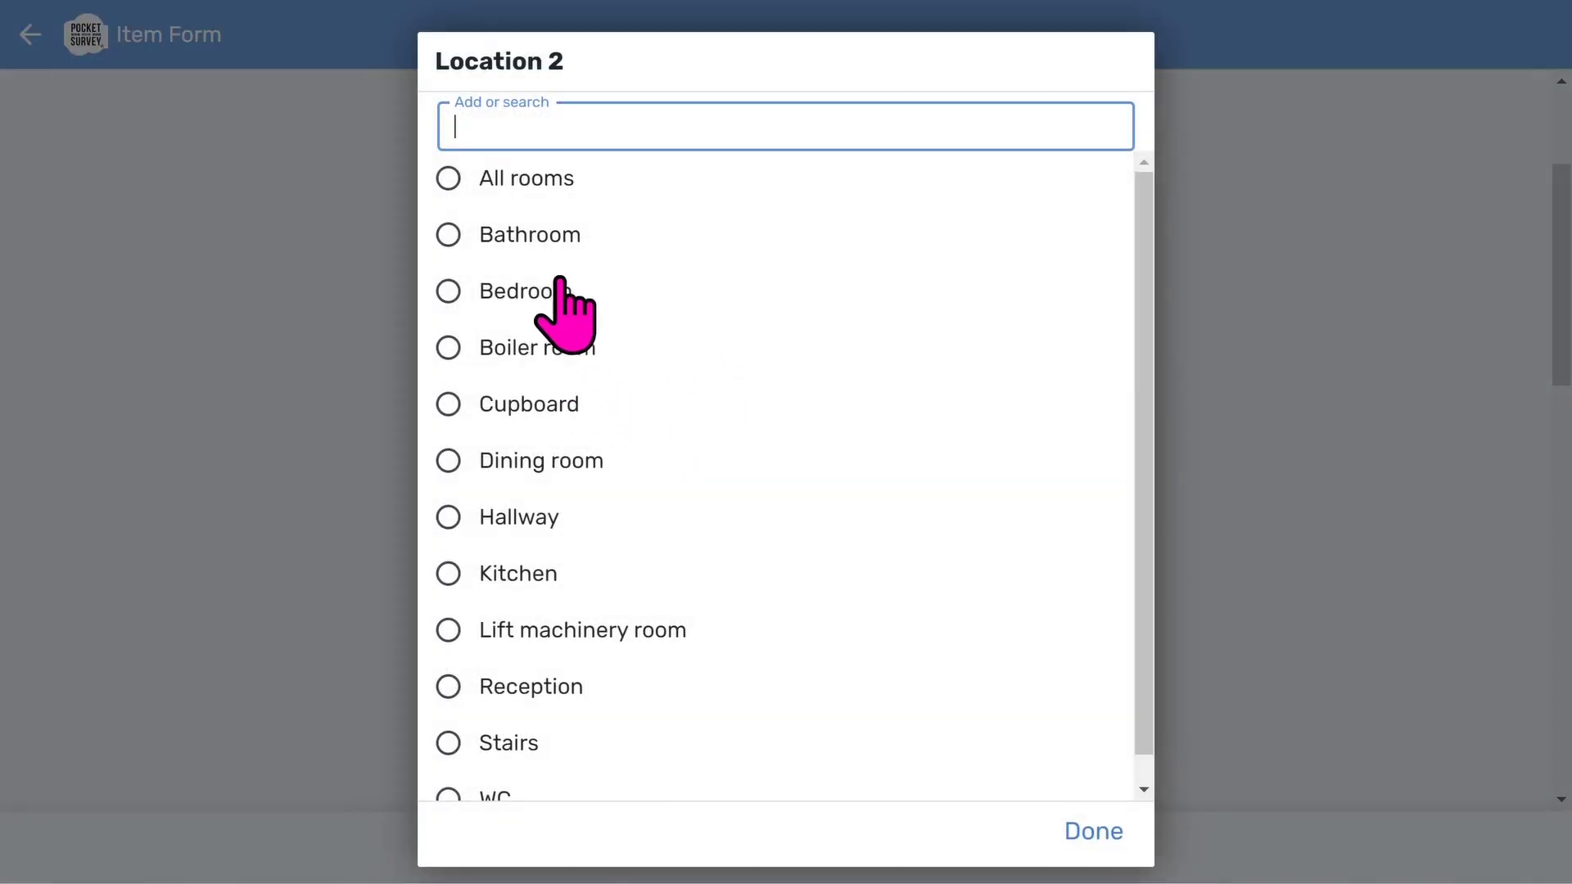
left_click(529, 470)
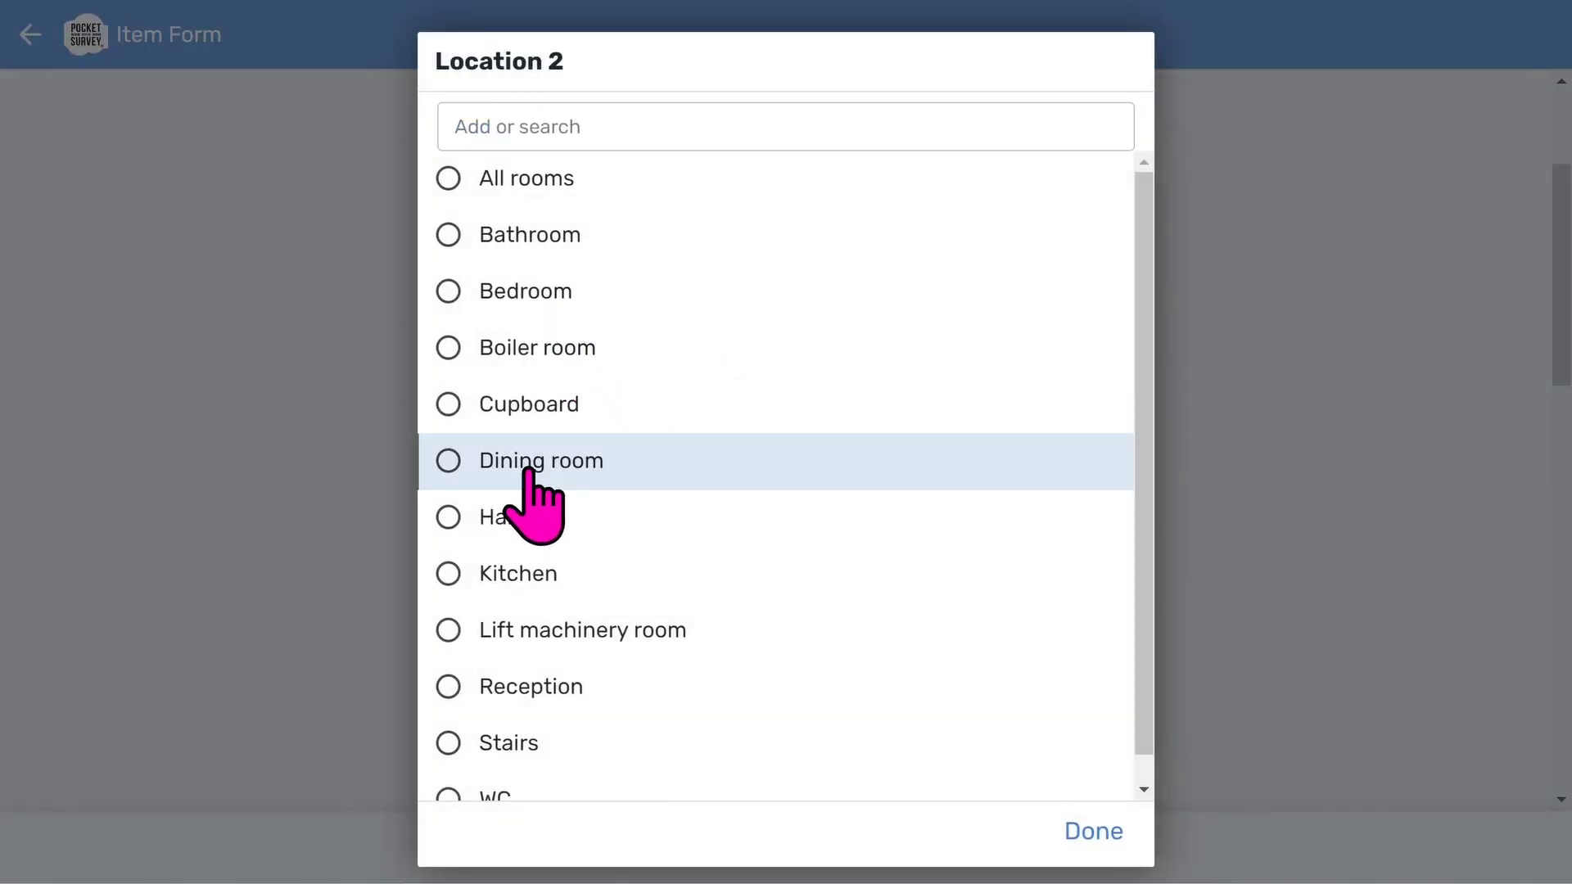
left_click(529, 471)
scroll(798, 417, "down", 3)
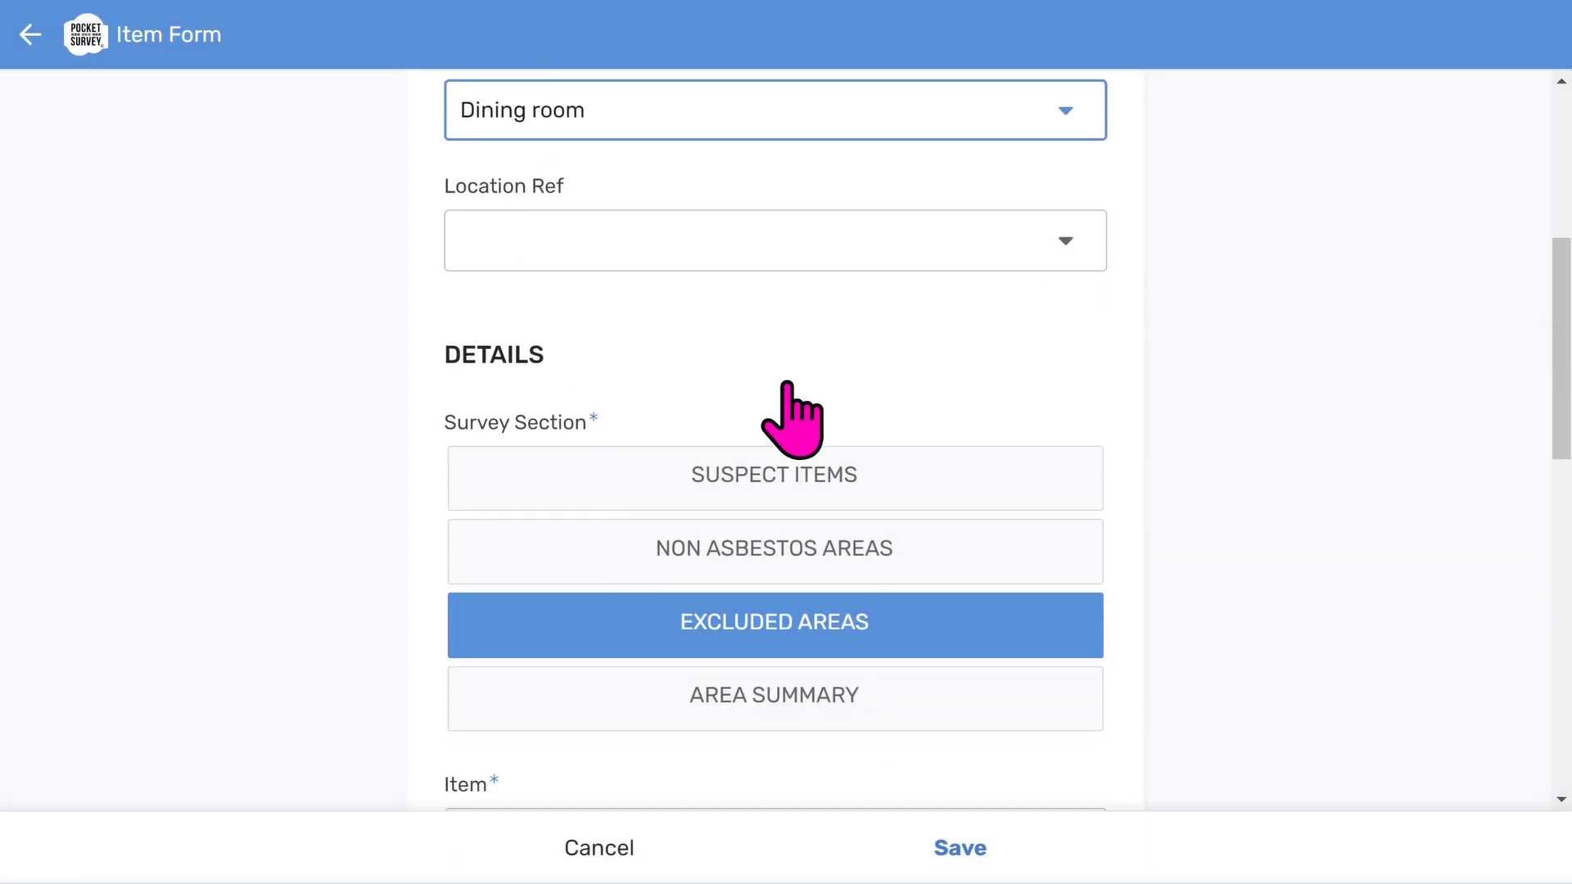
left_click(717, 245)
left_click(499, 188)
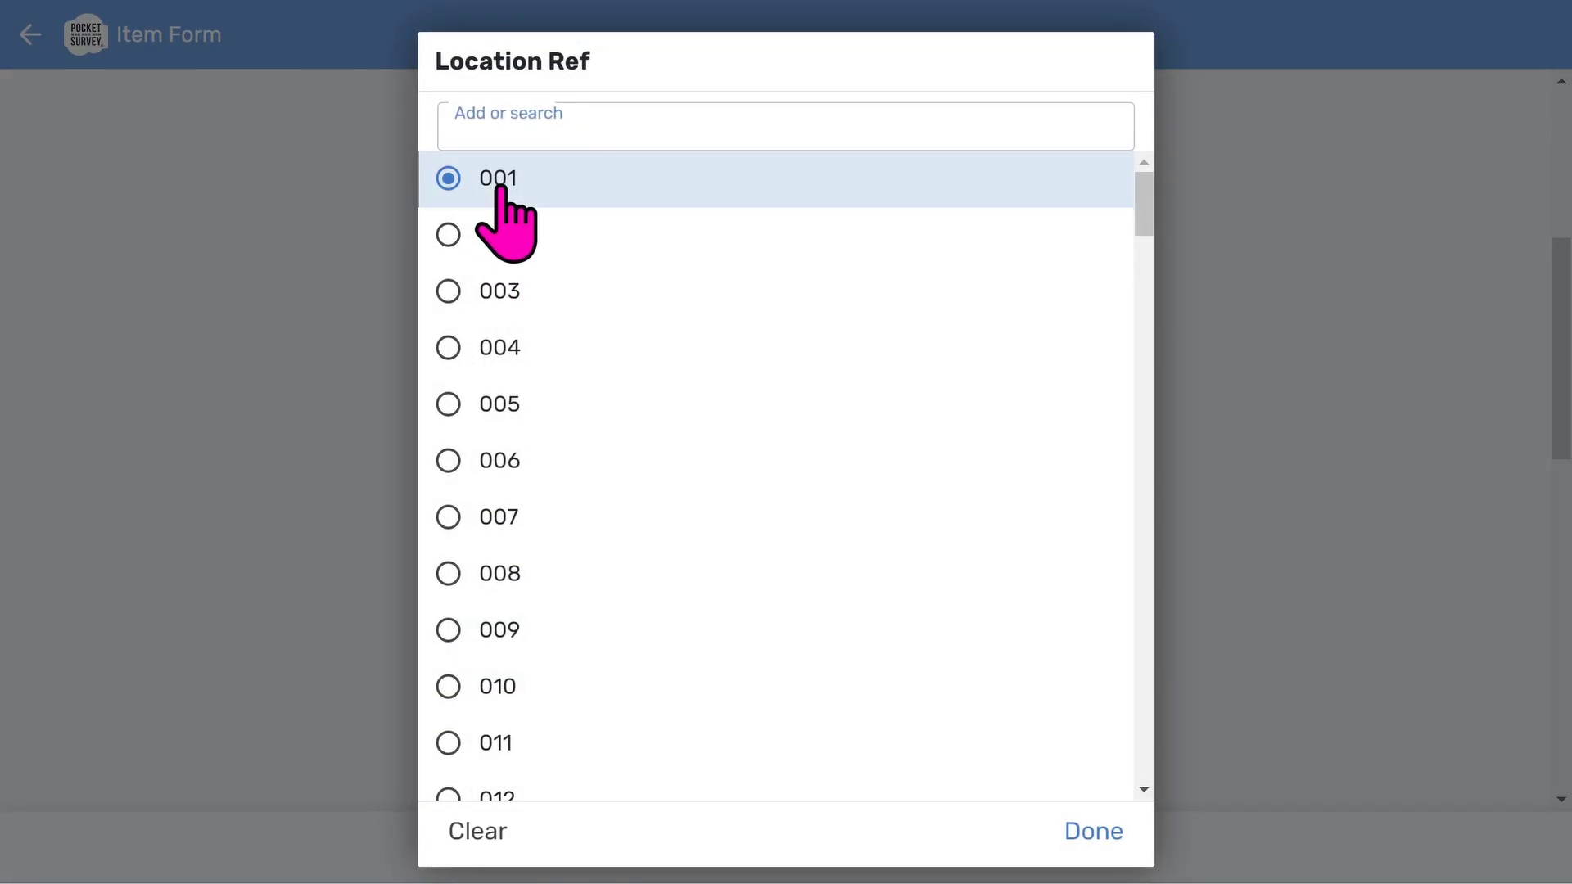
scroll(947, 396, "down", 2)
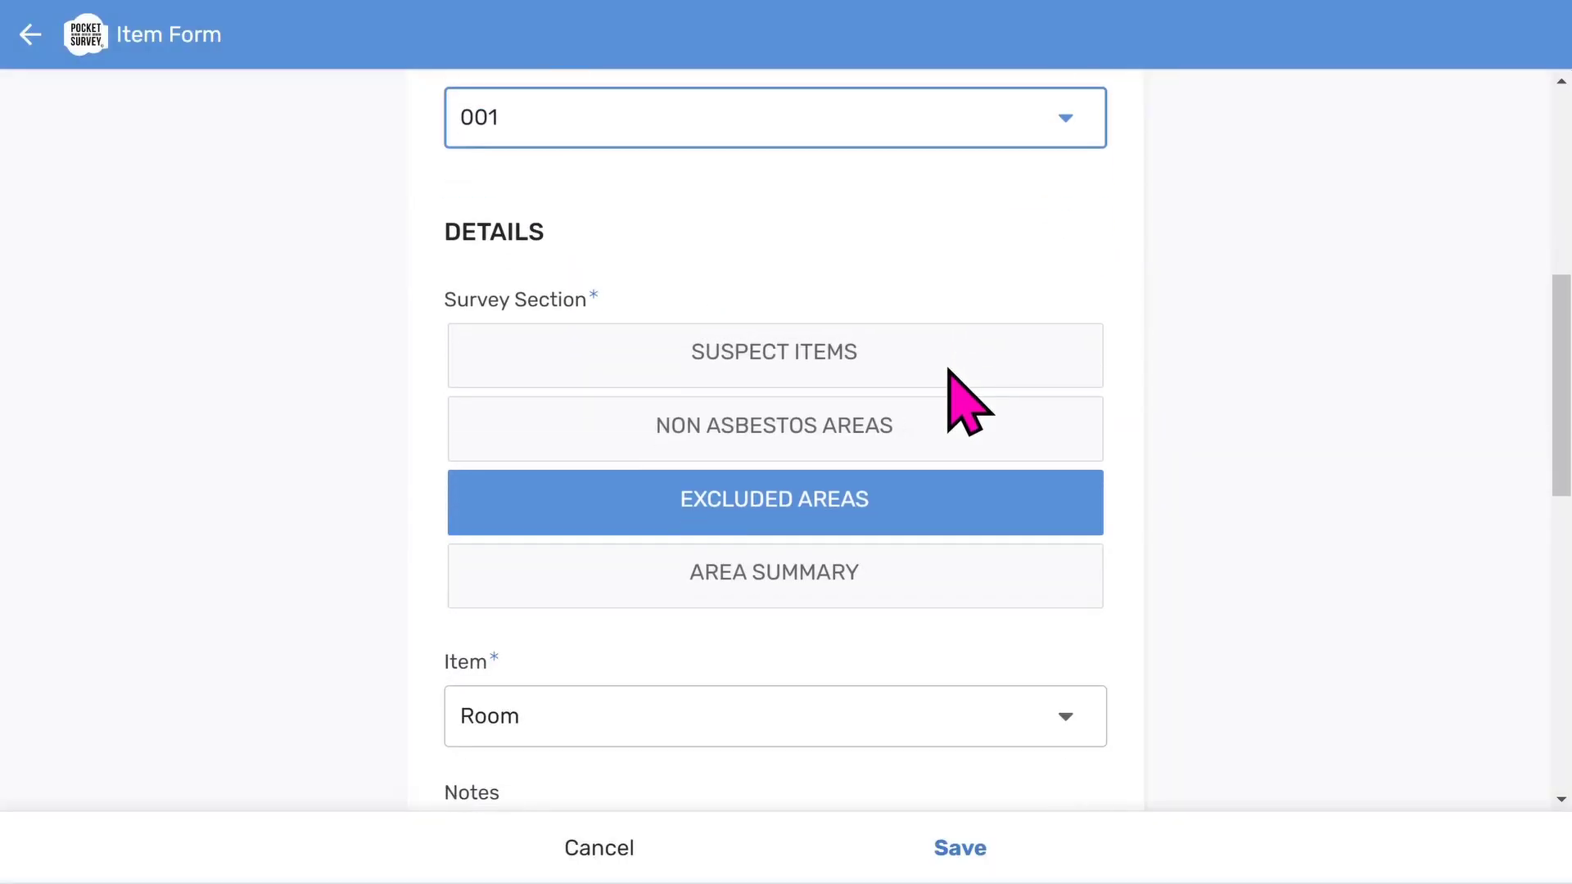
Step: Preview the Suspect Items, Non Asbestos Areas, Excluded Areas and Area Summary survey sections
left_click(791, 350)
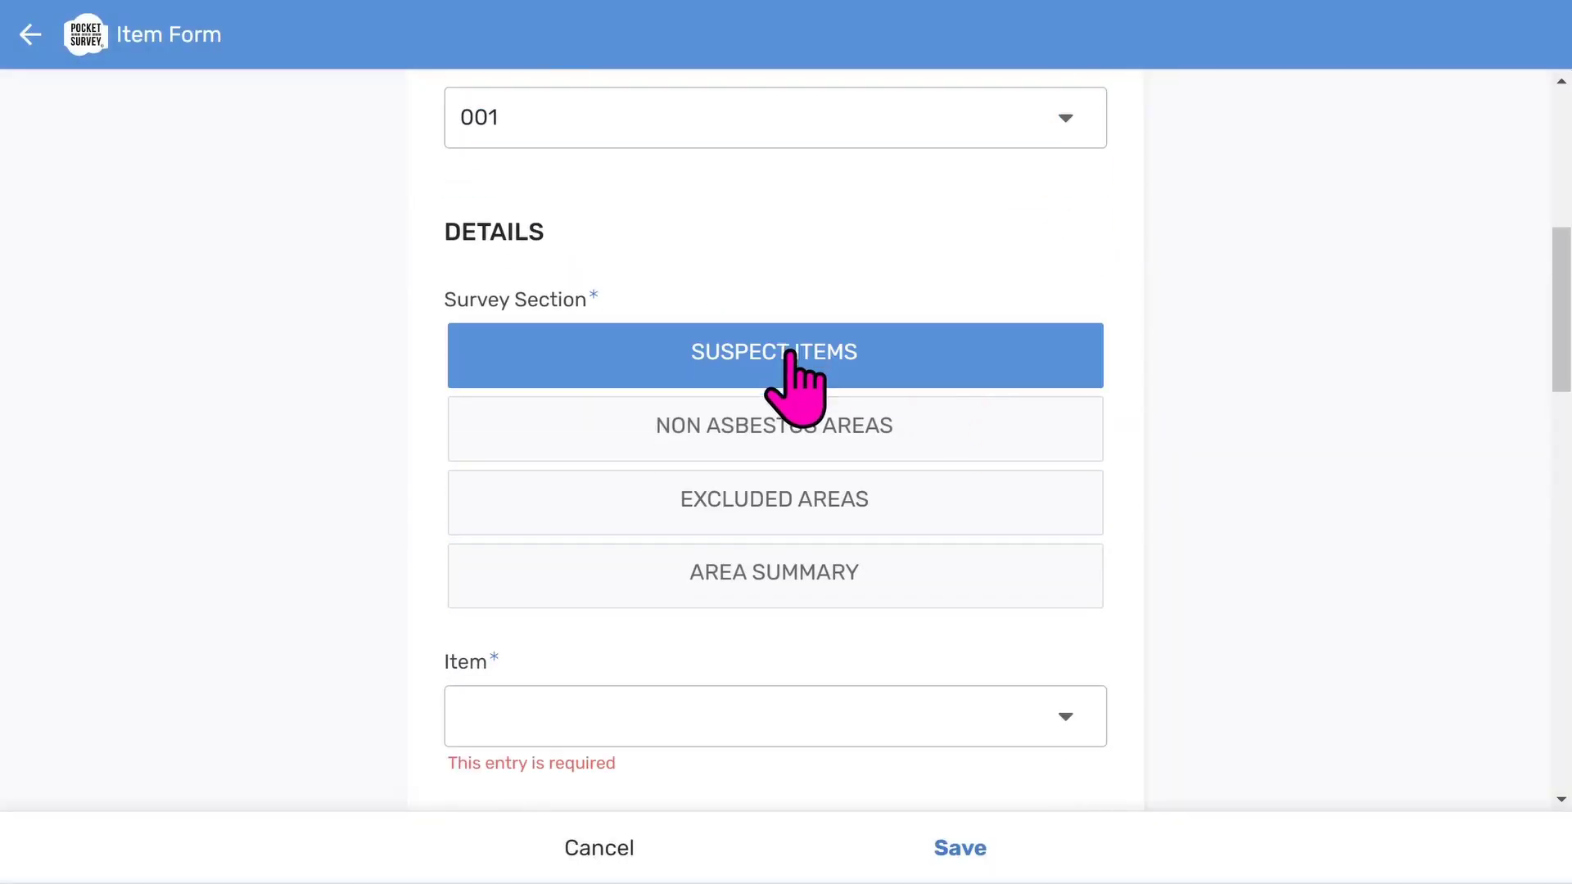
left_click(780, 421)
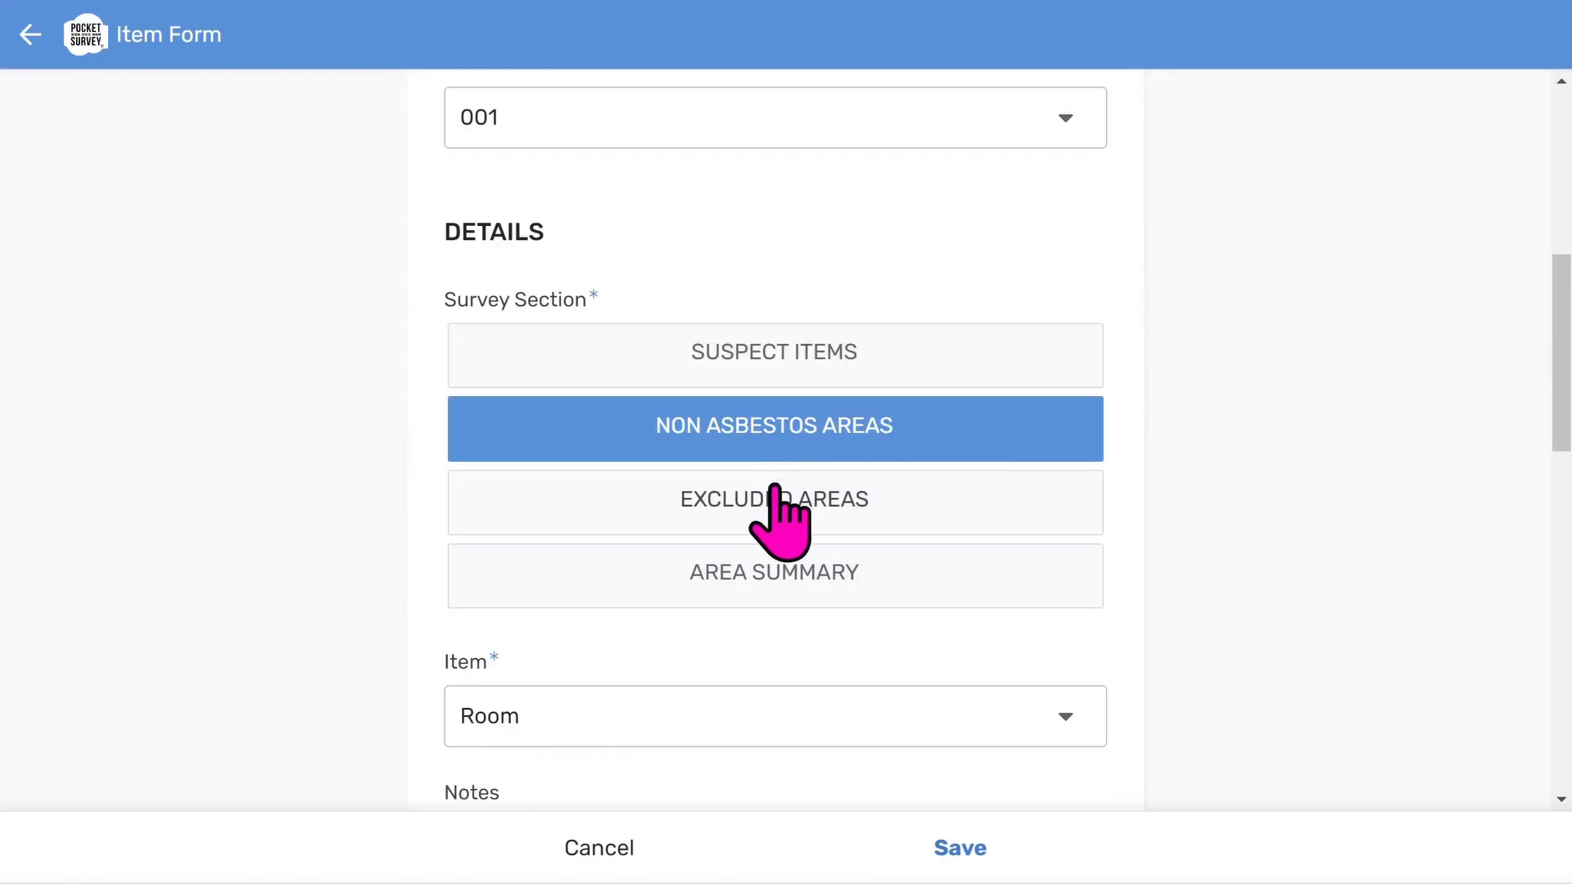
left_click(775, 530)
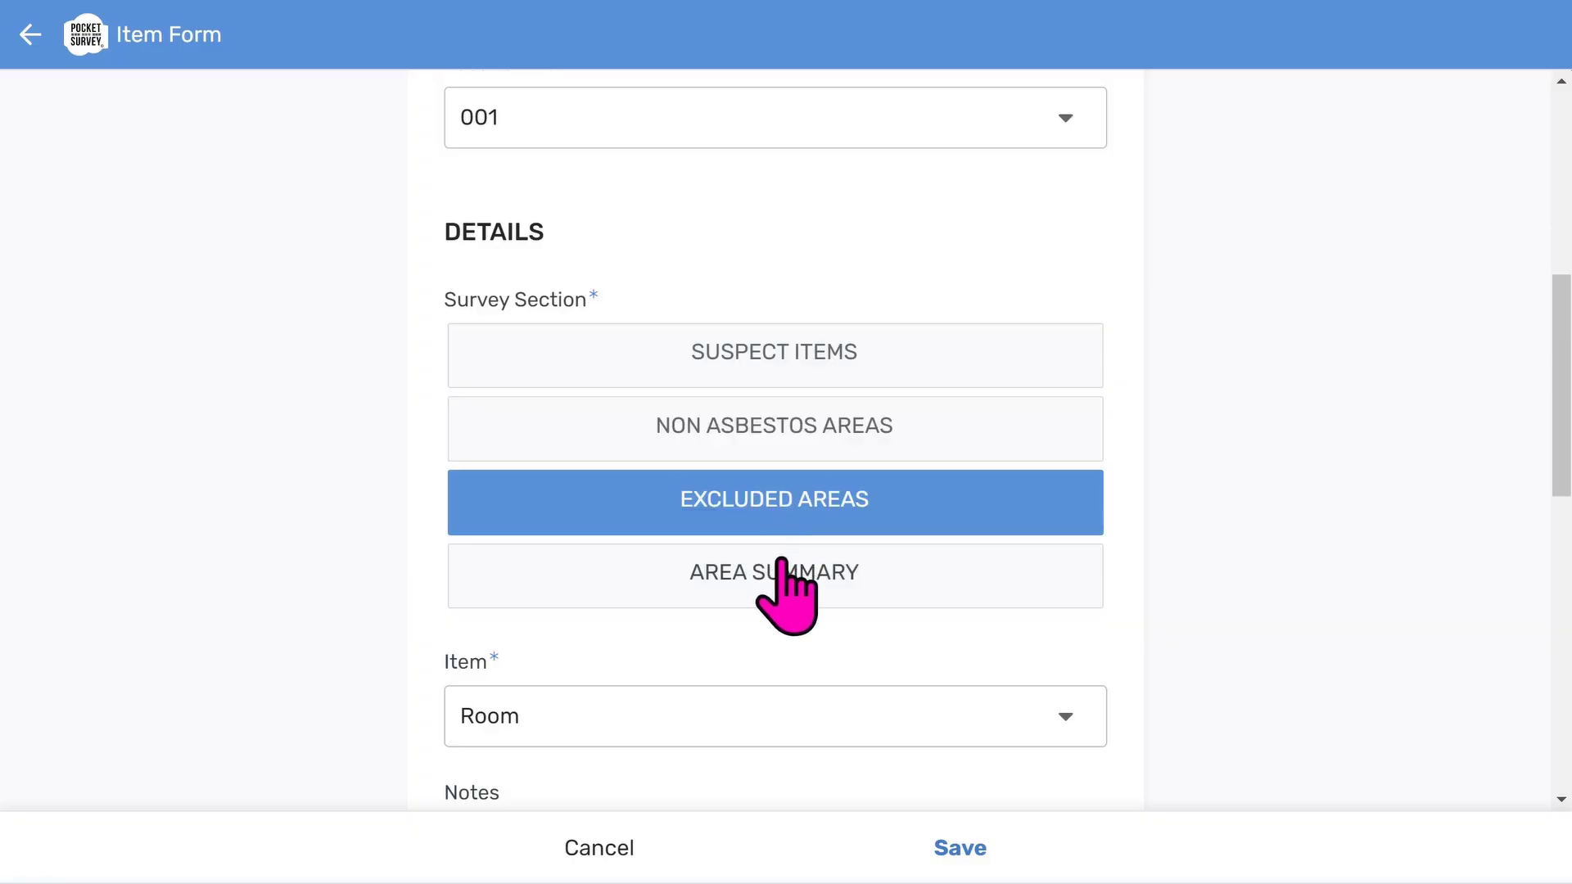
left_click(782, 567)
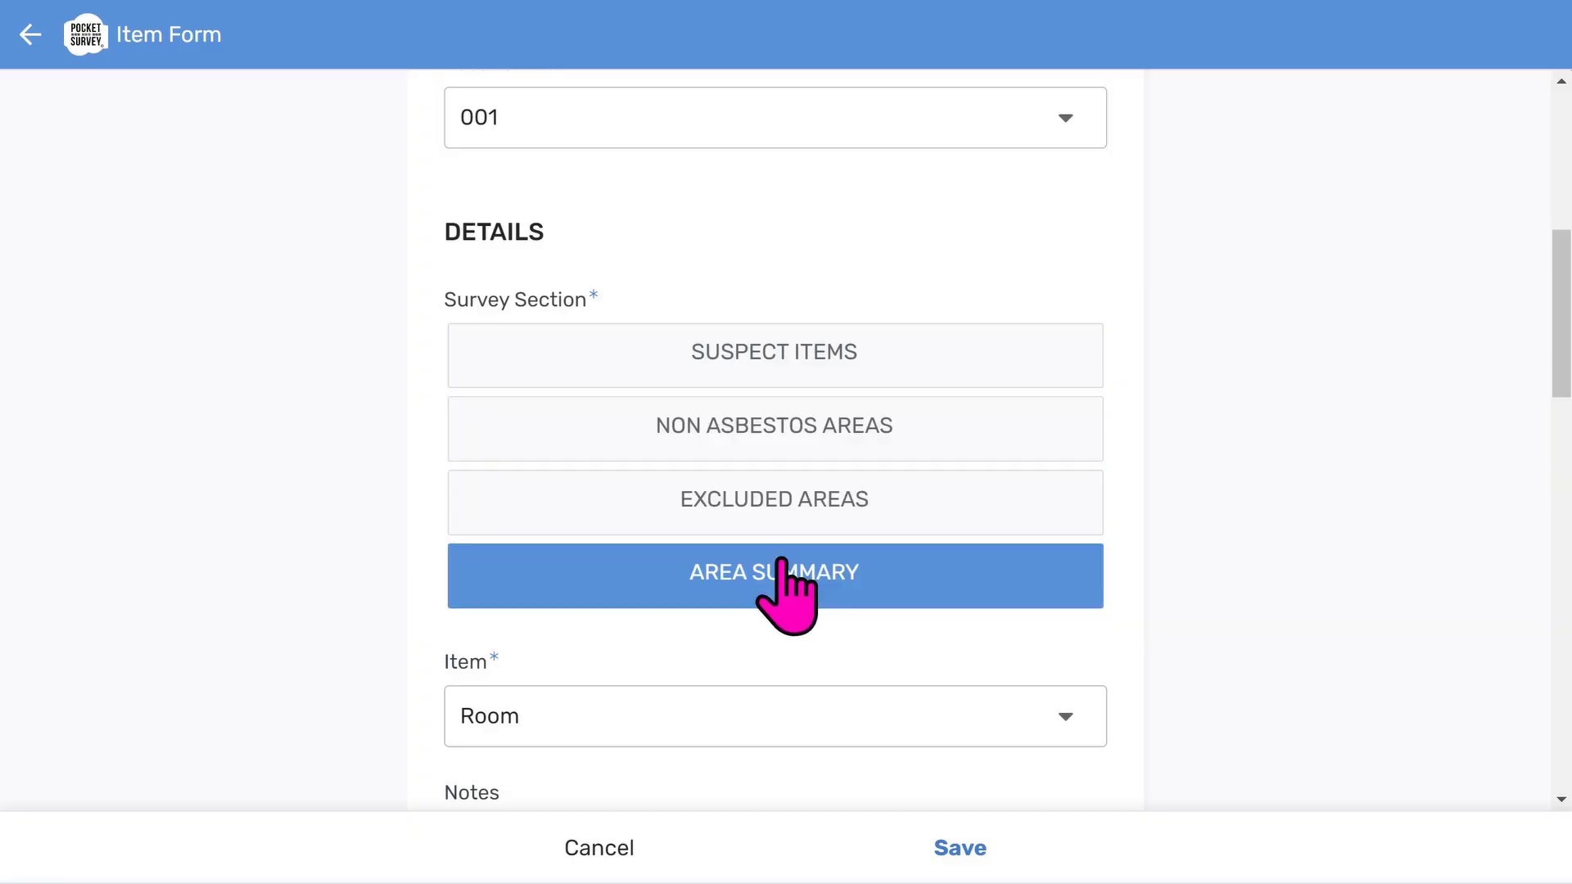
left_click(790, 425)
scroll(794, 459, "down", 8)
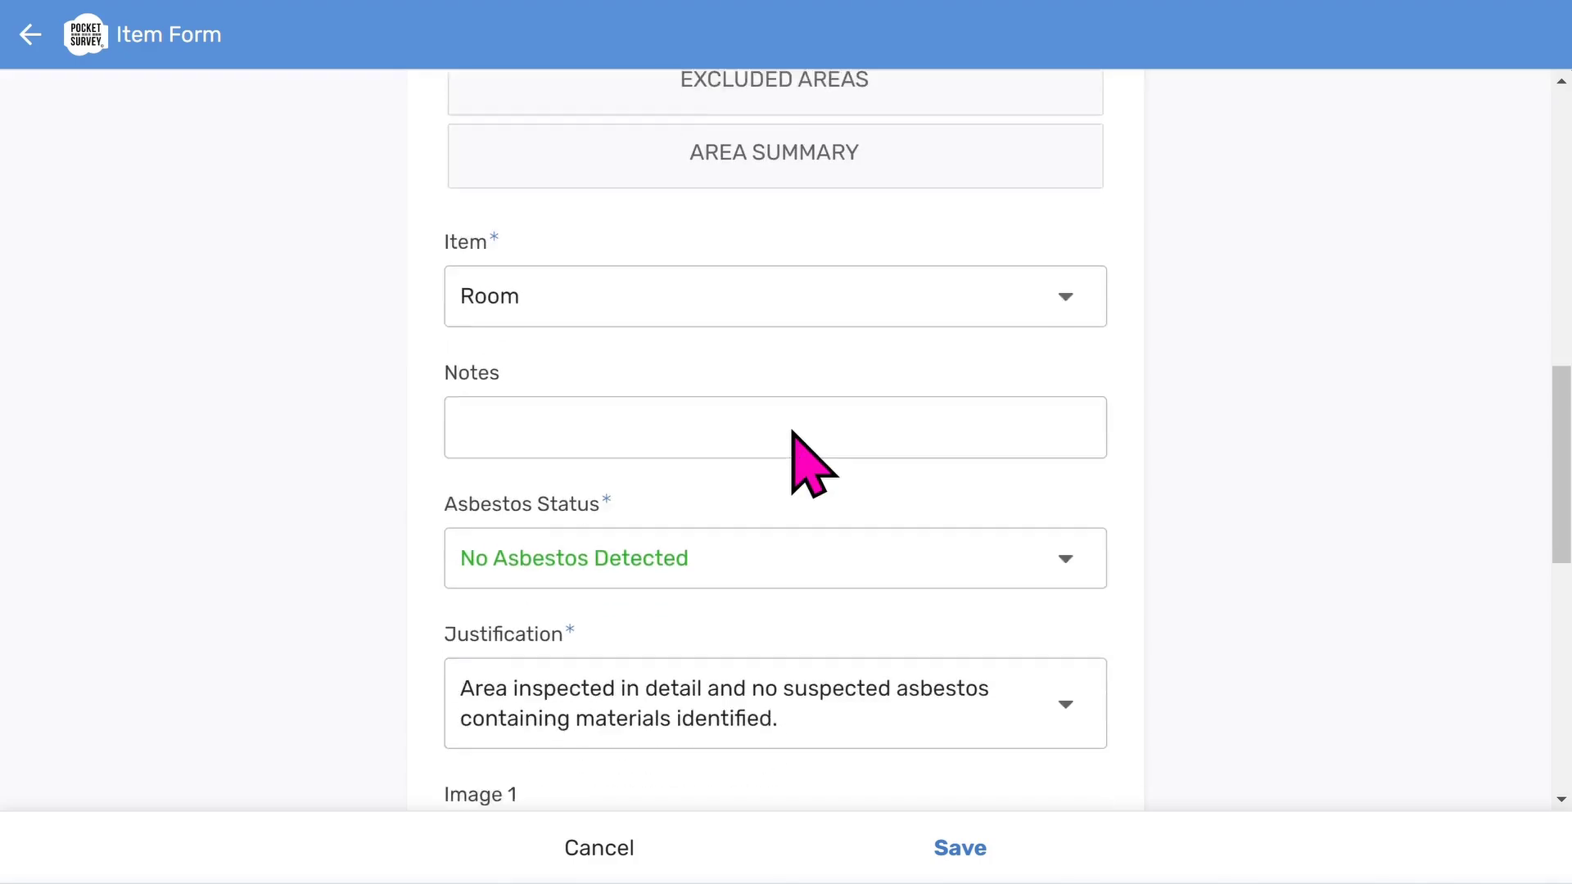
scroll(792, 432, "up", 8)
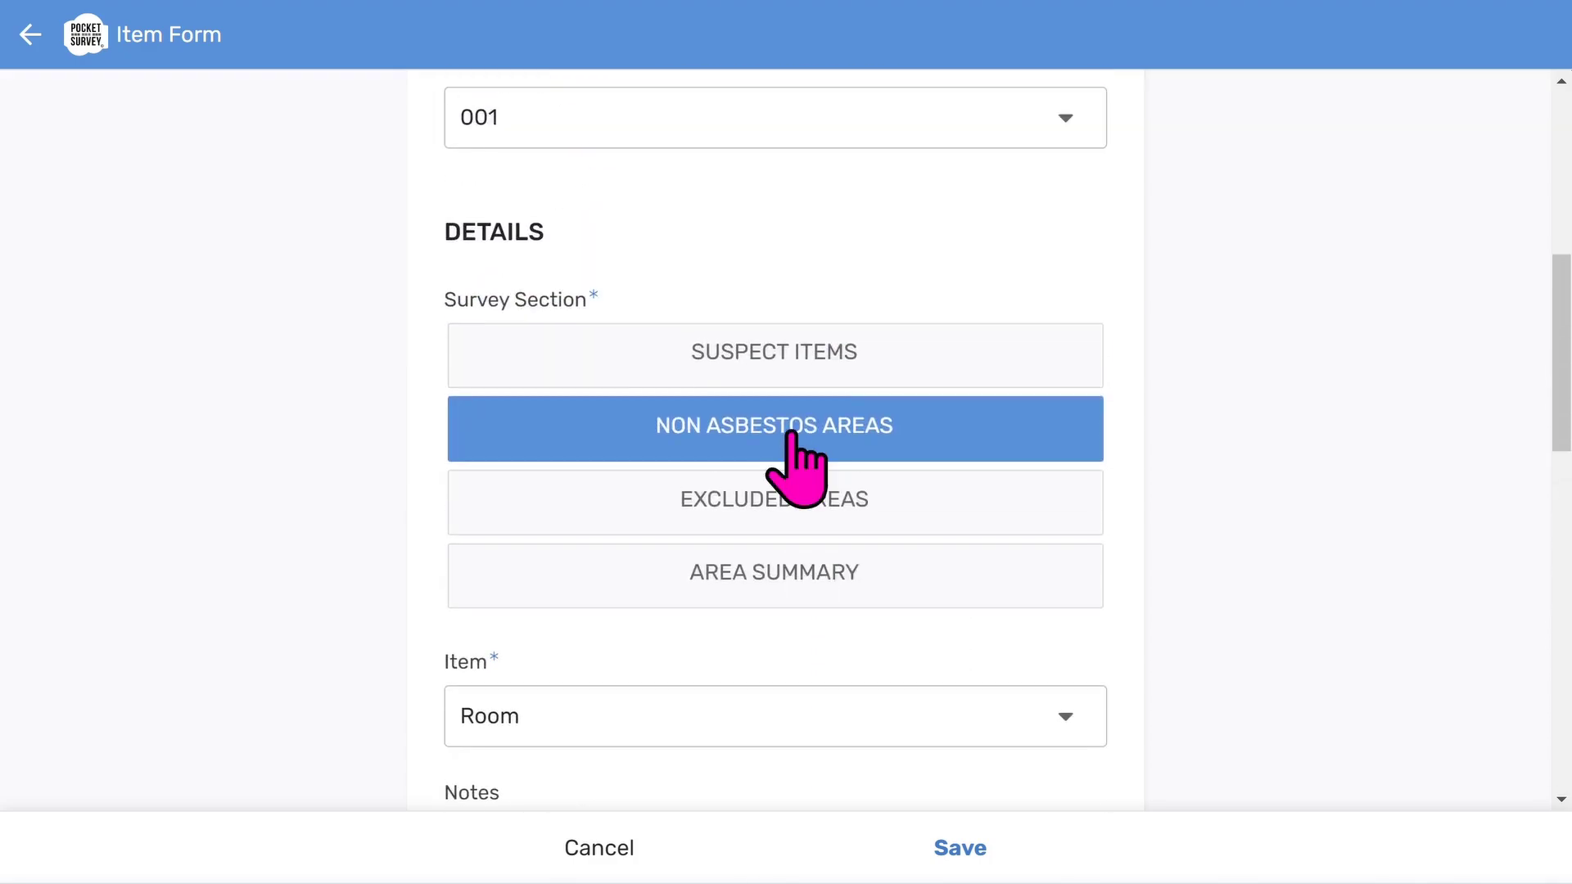
left_click(788, 501)
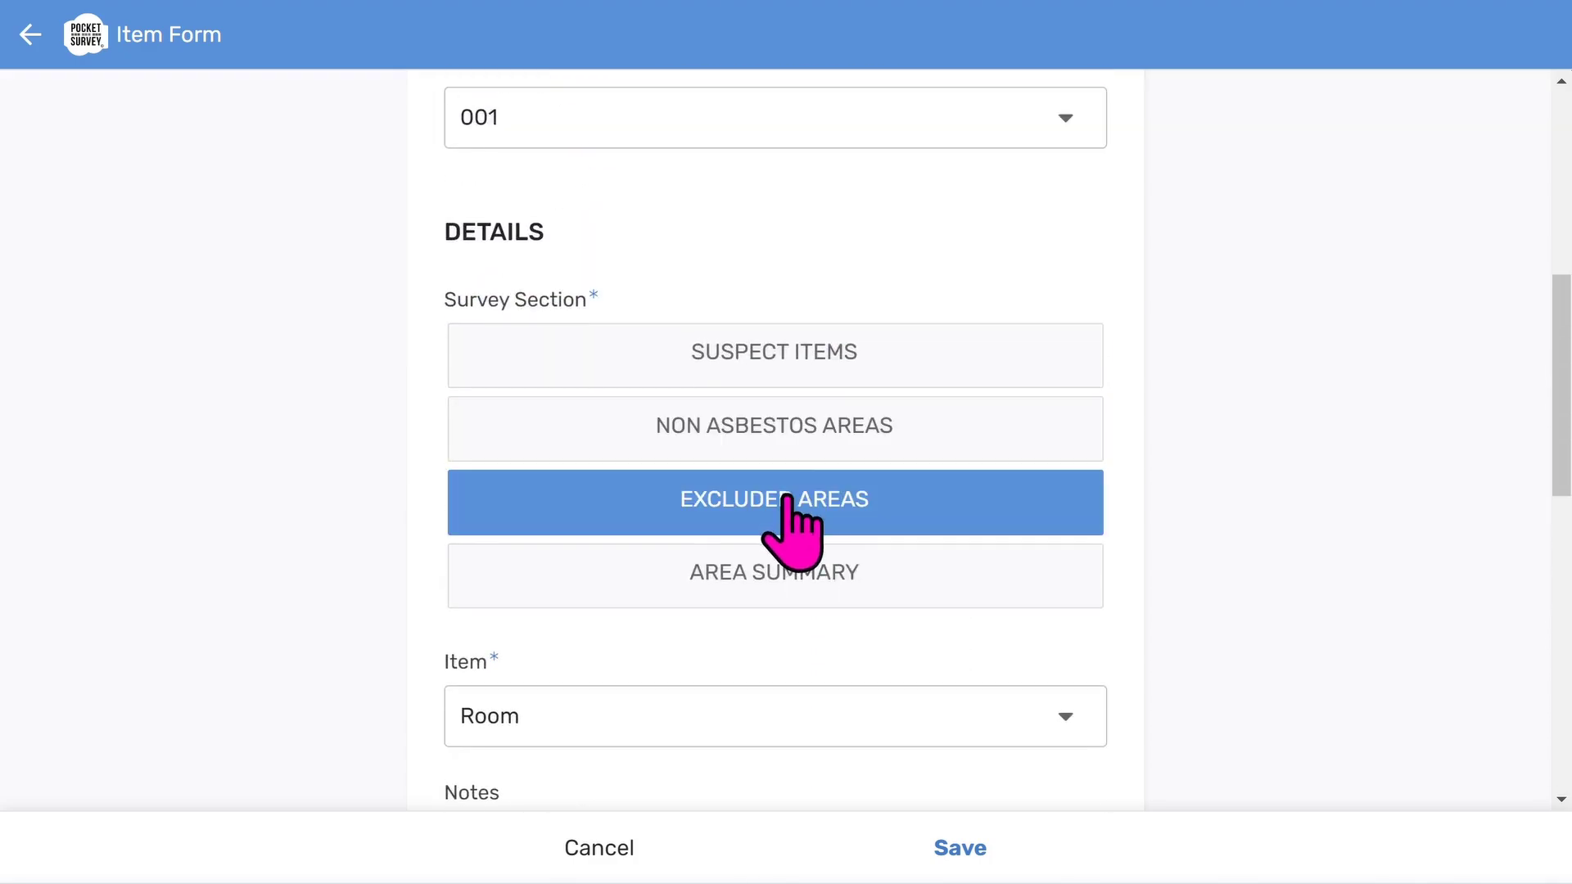
scroll(788, 501, "down", 7)
scroll(787, 501, "up", 3)
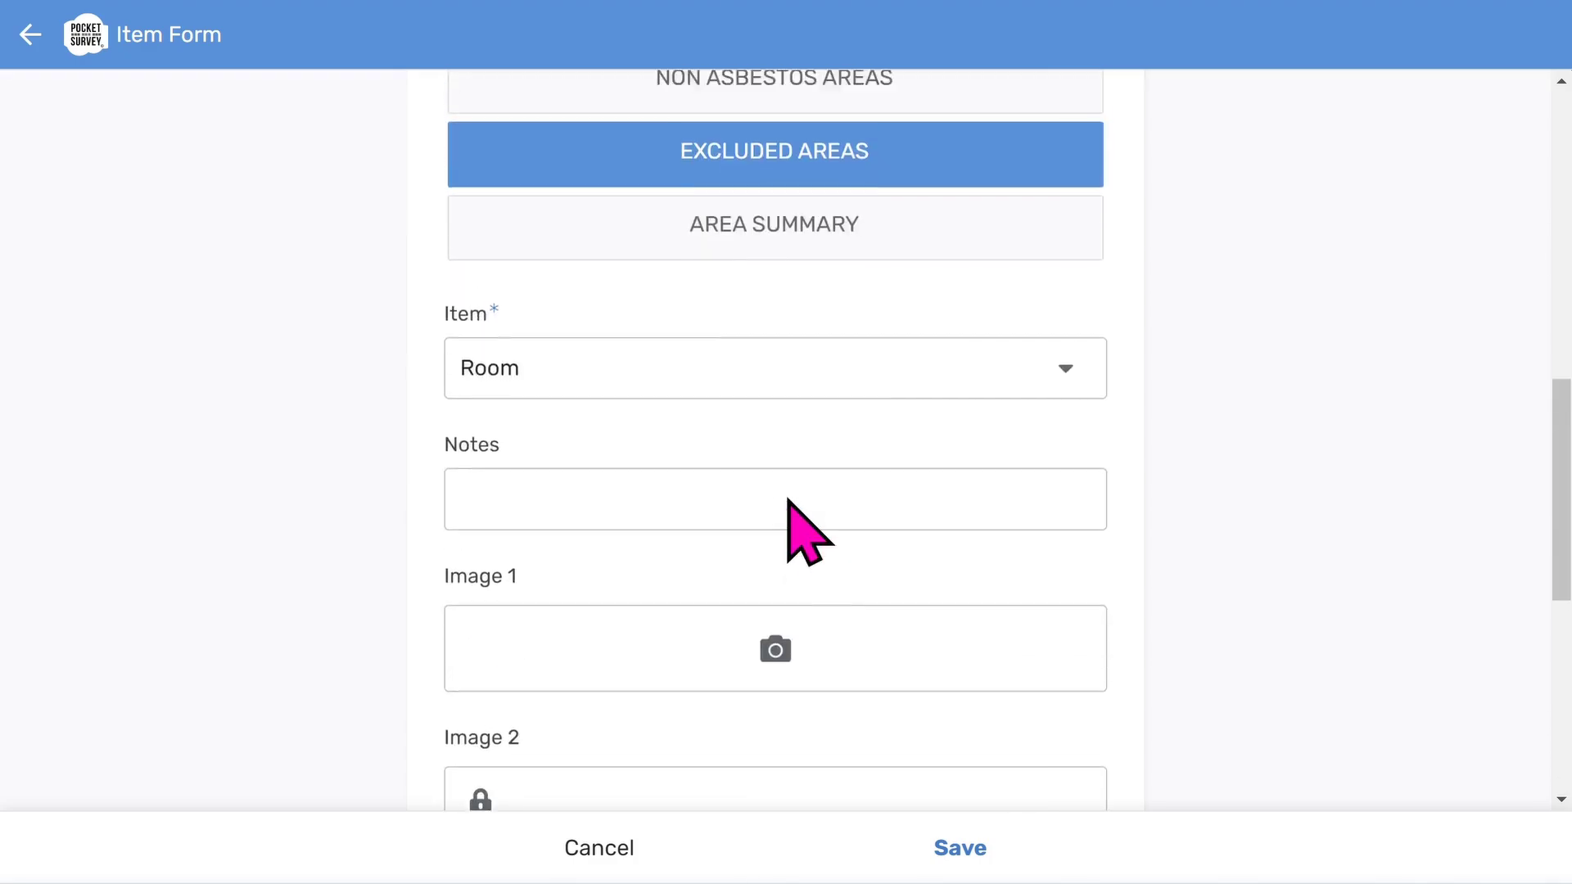
scroll(788, 501, "up", 4)
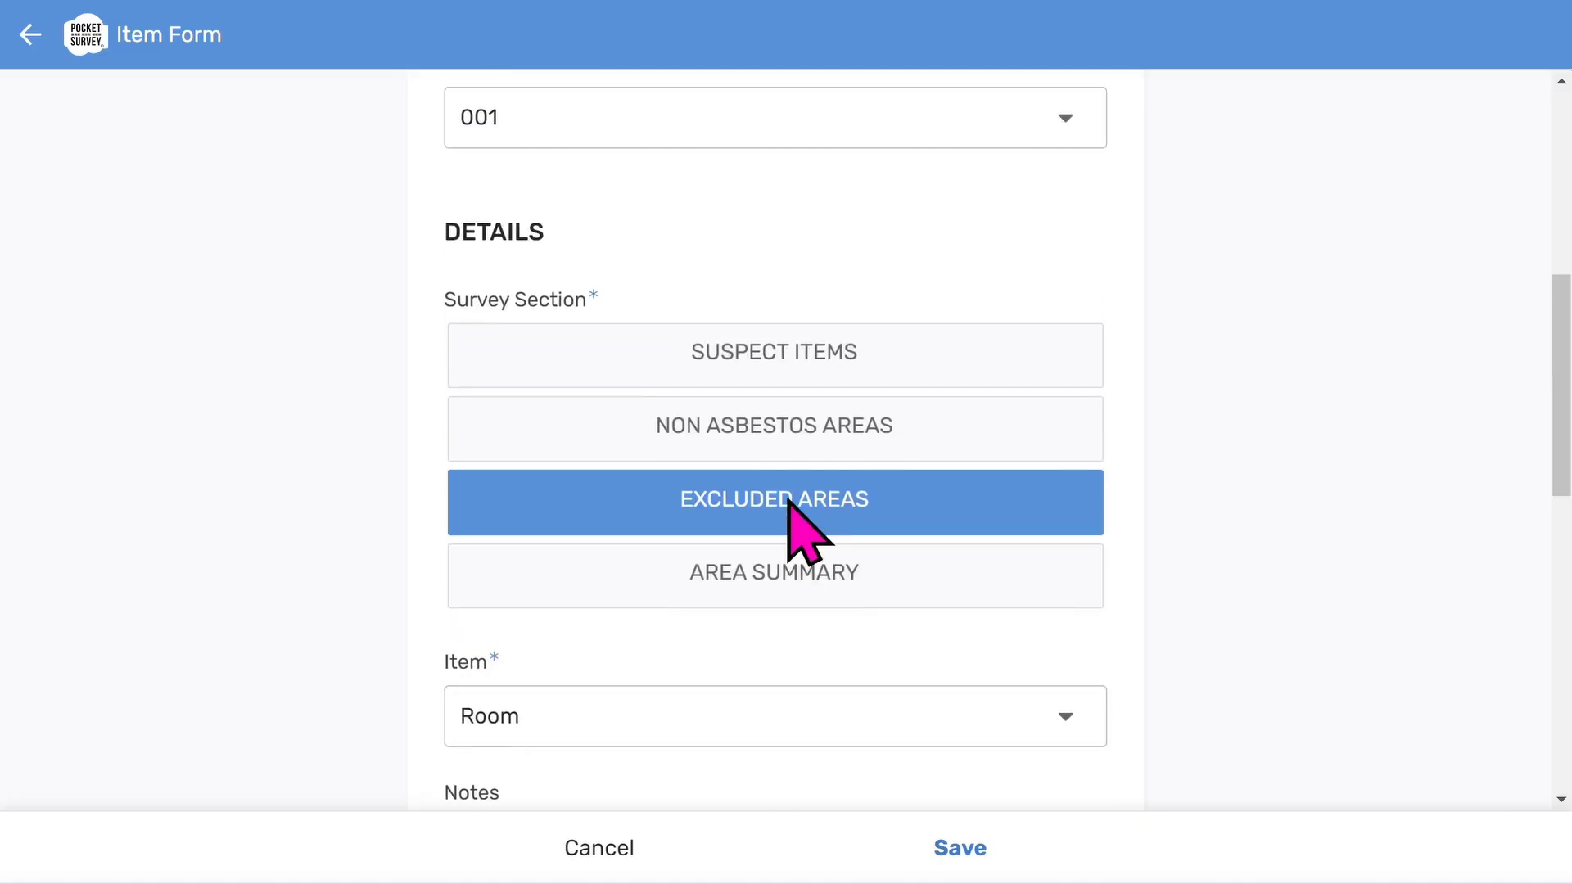
Step: Check Area Summary's Floor Type list without choosing, then settle on Suspect Items
left_click(770, 569)
scroll(772, 596, "down", 7)
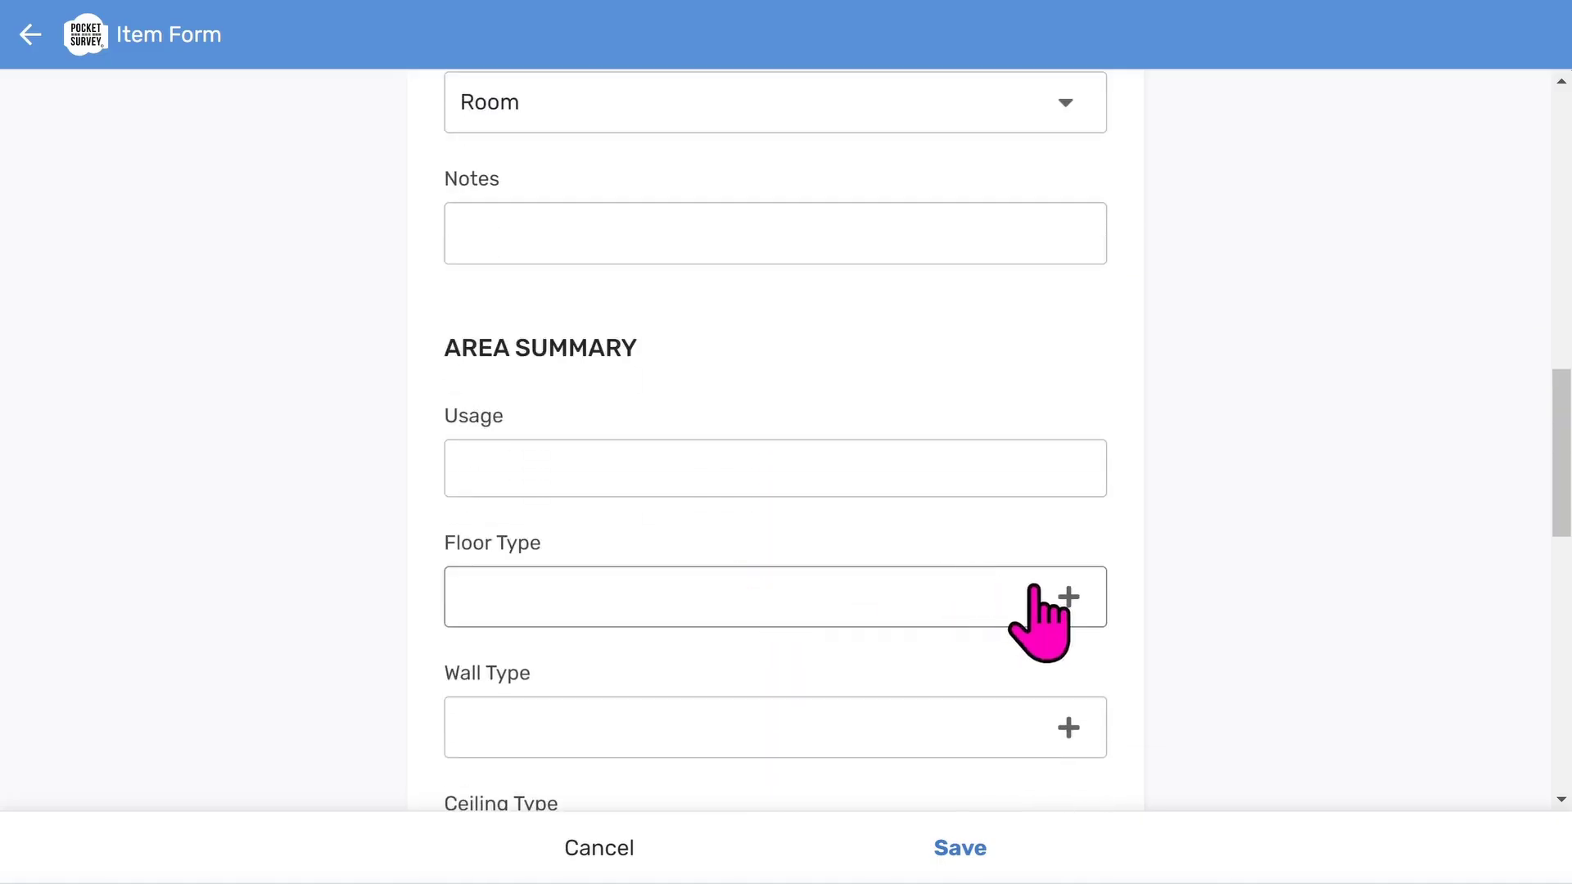
left_click(1064, 598)
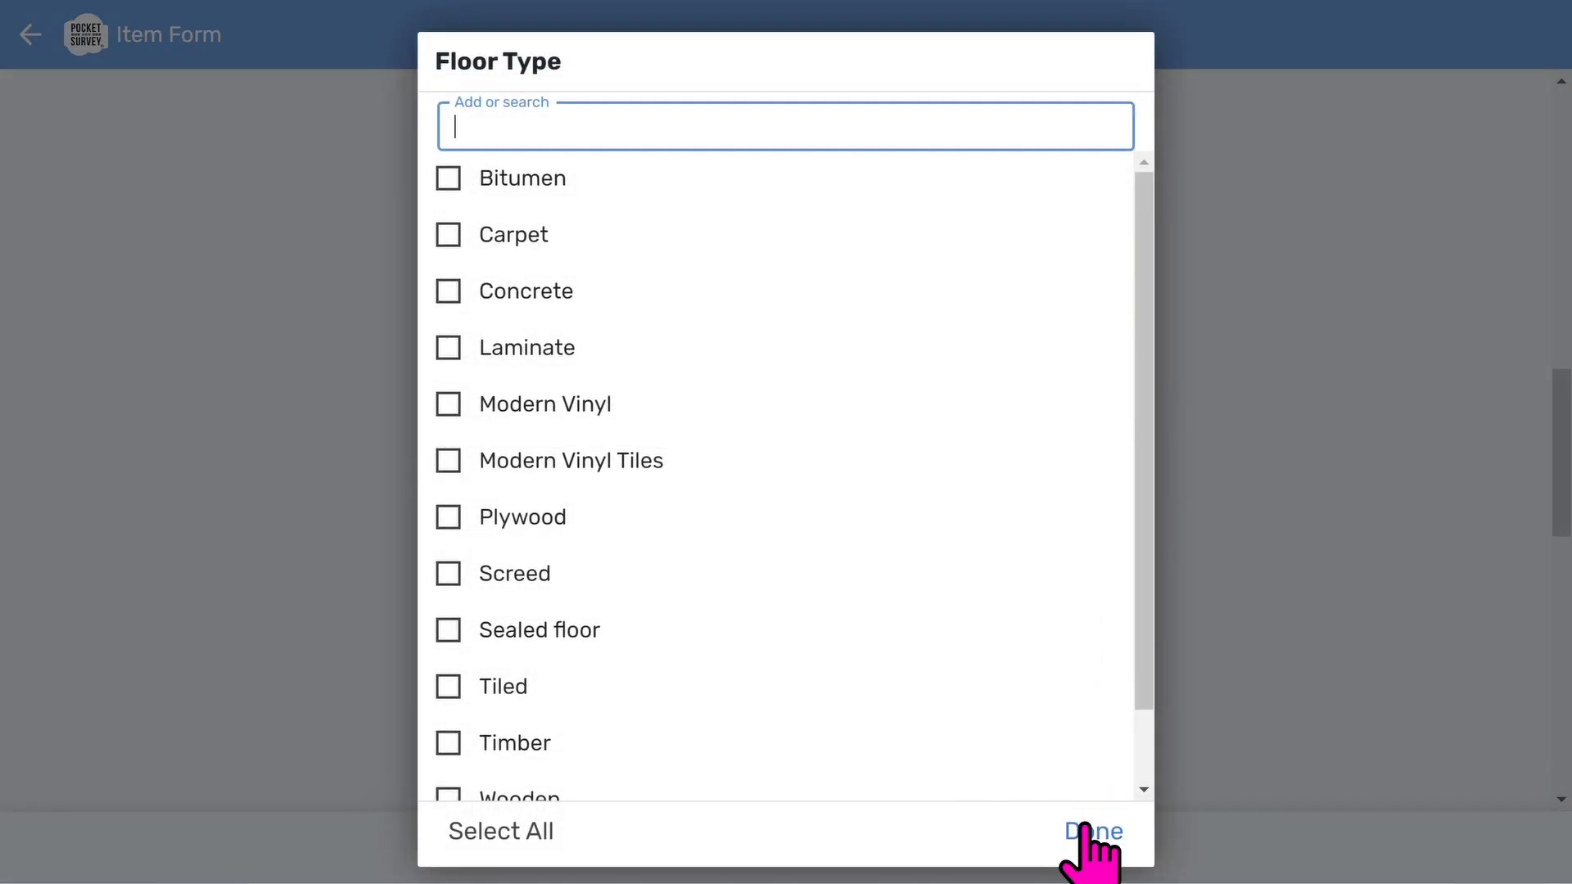
left_click(1089, 831)
scroll(995, 749, "down", 3)
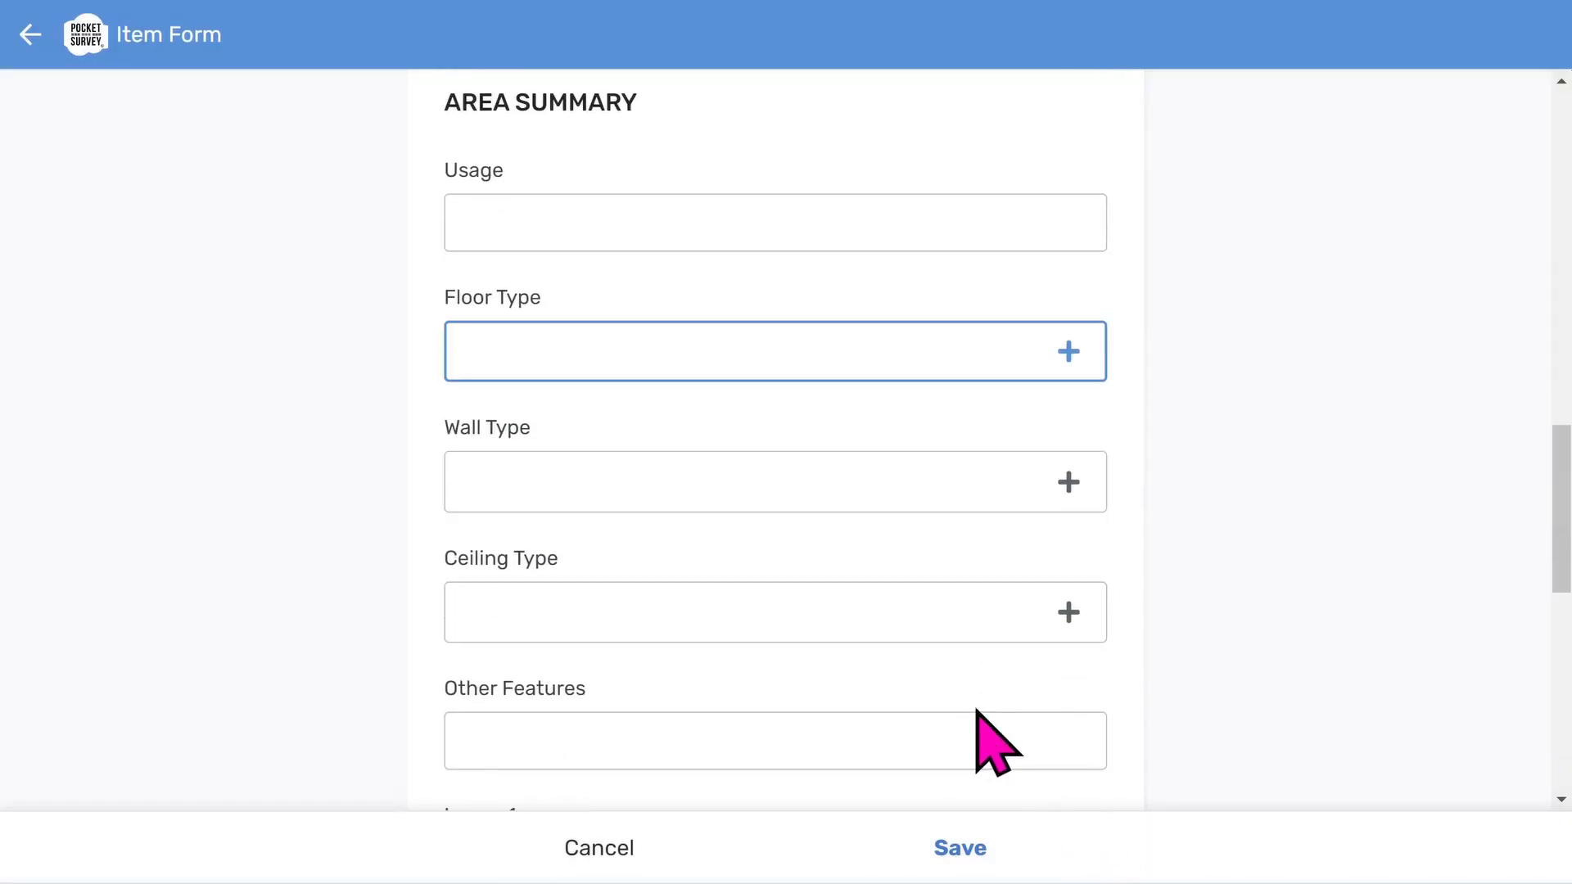
scroll(802, 573, "up", 9)
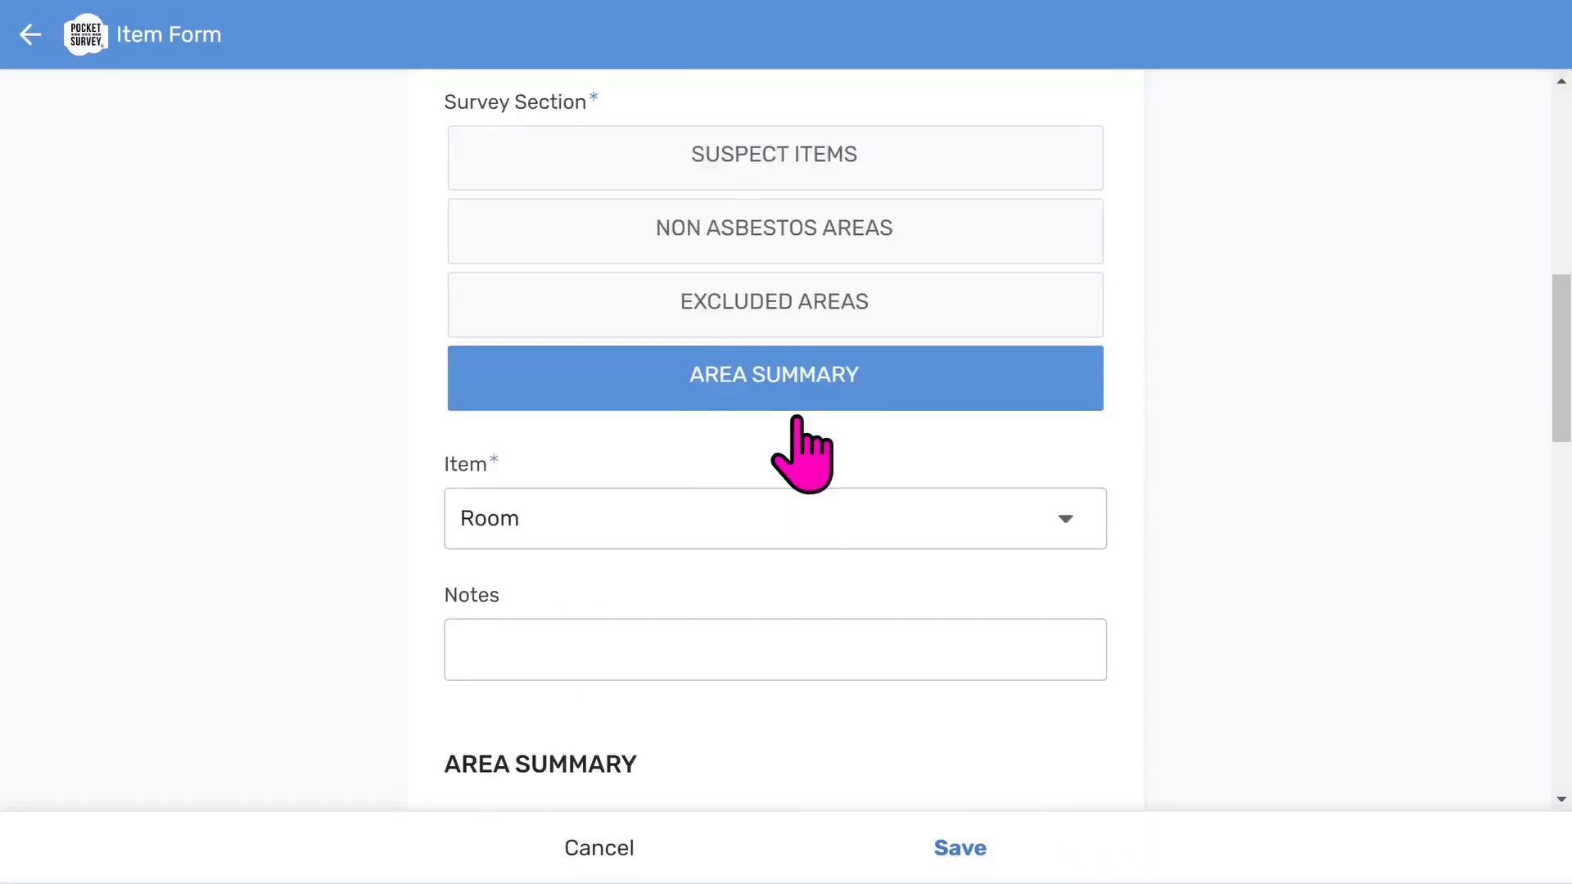
left_click(773, 233)
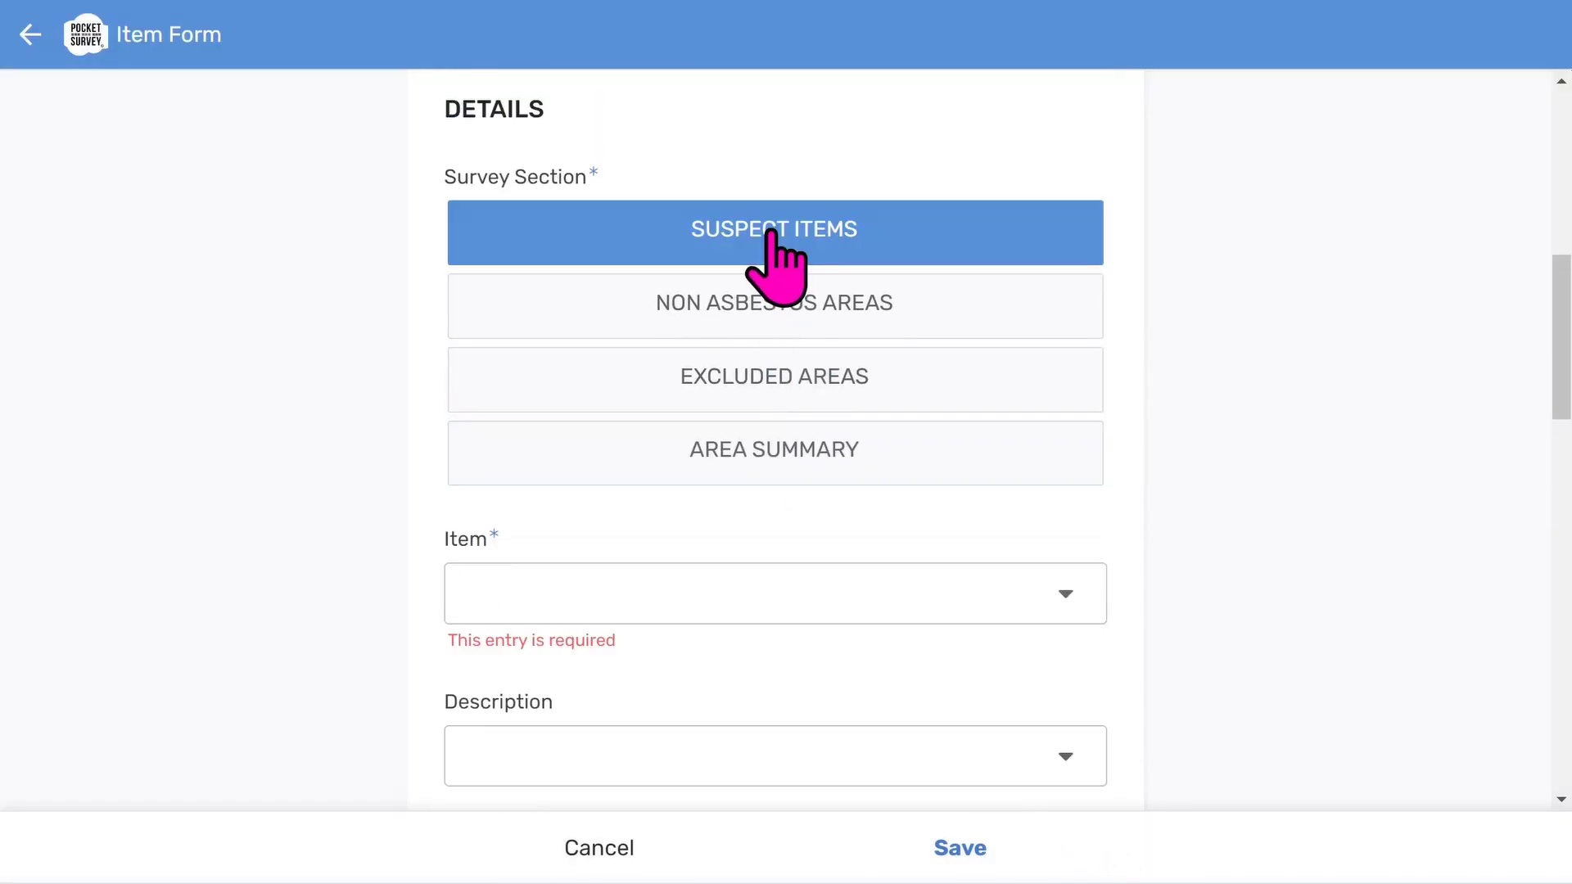
Step: Choose Ceilings as the item and 'Textured coating to ceilings' as its description
scroll(778, 316, "down", 2)
scroll(775, 294, "up", 2)
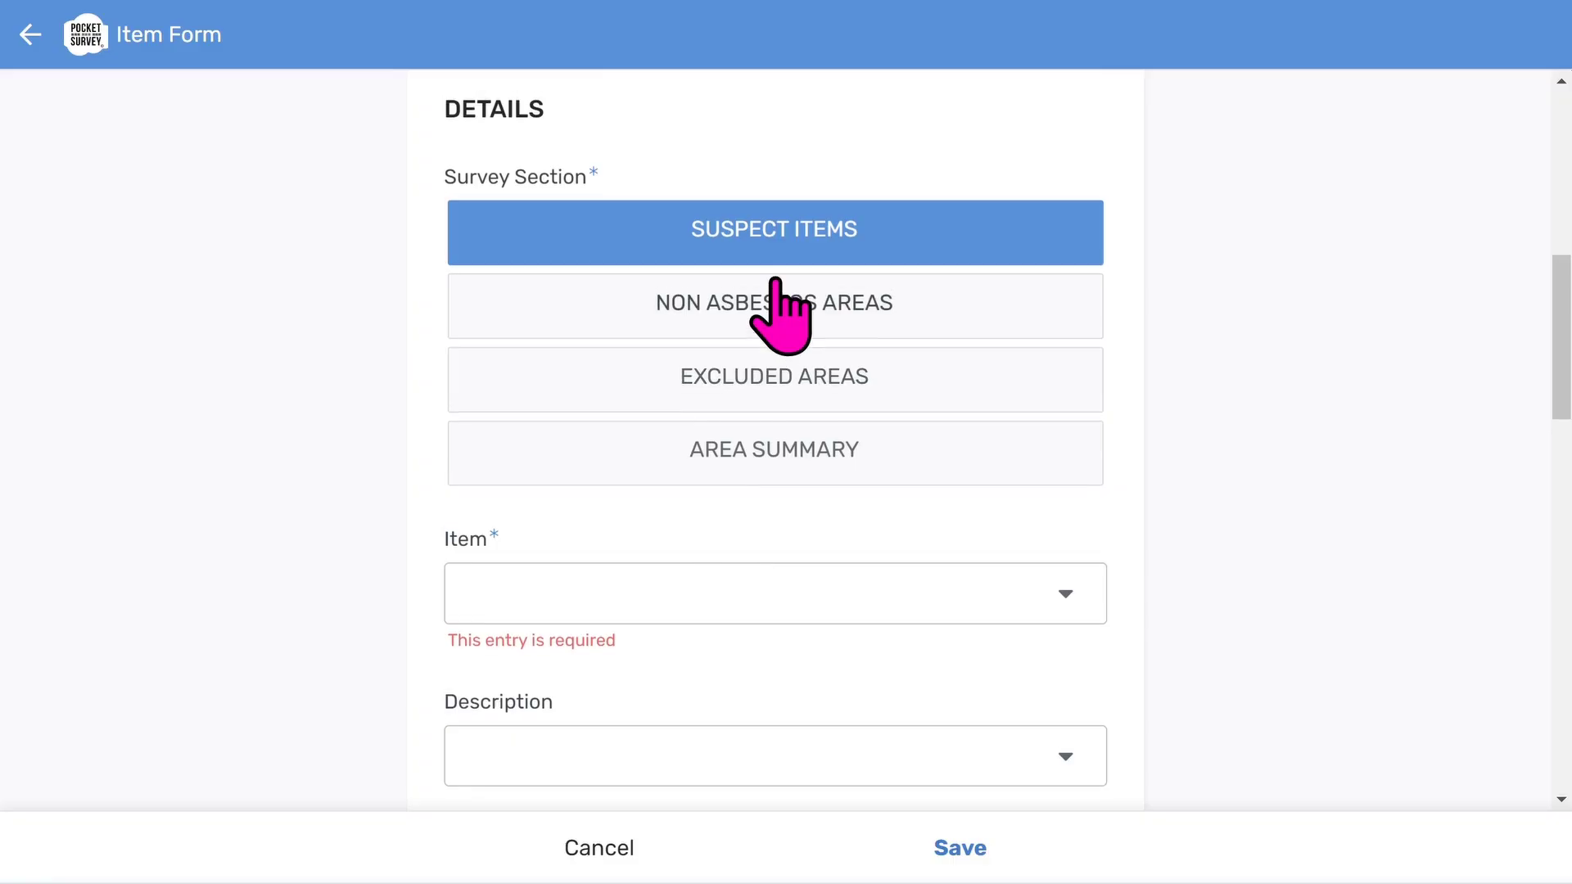
scroll(775, 283, "down", 5)
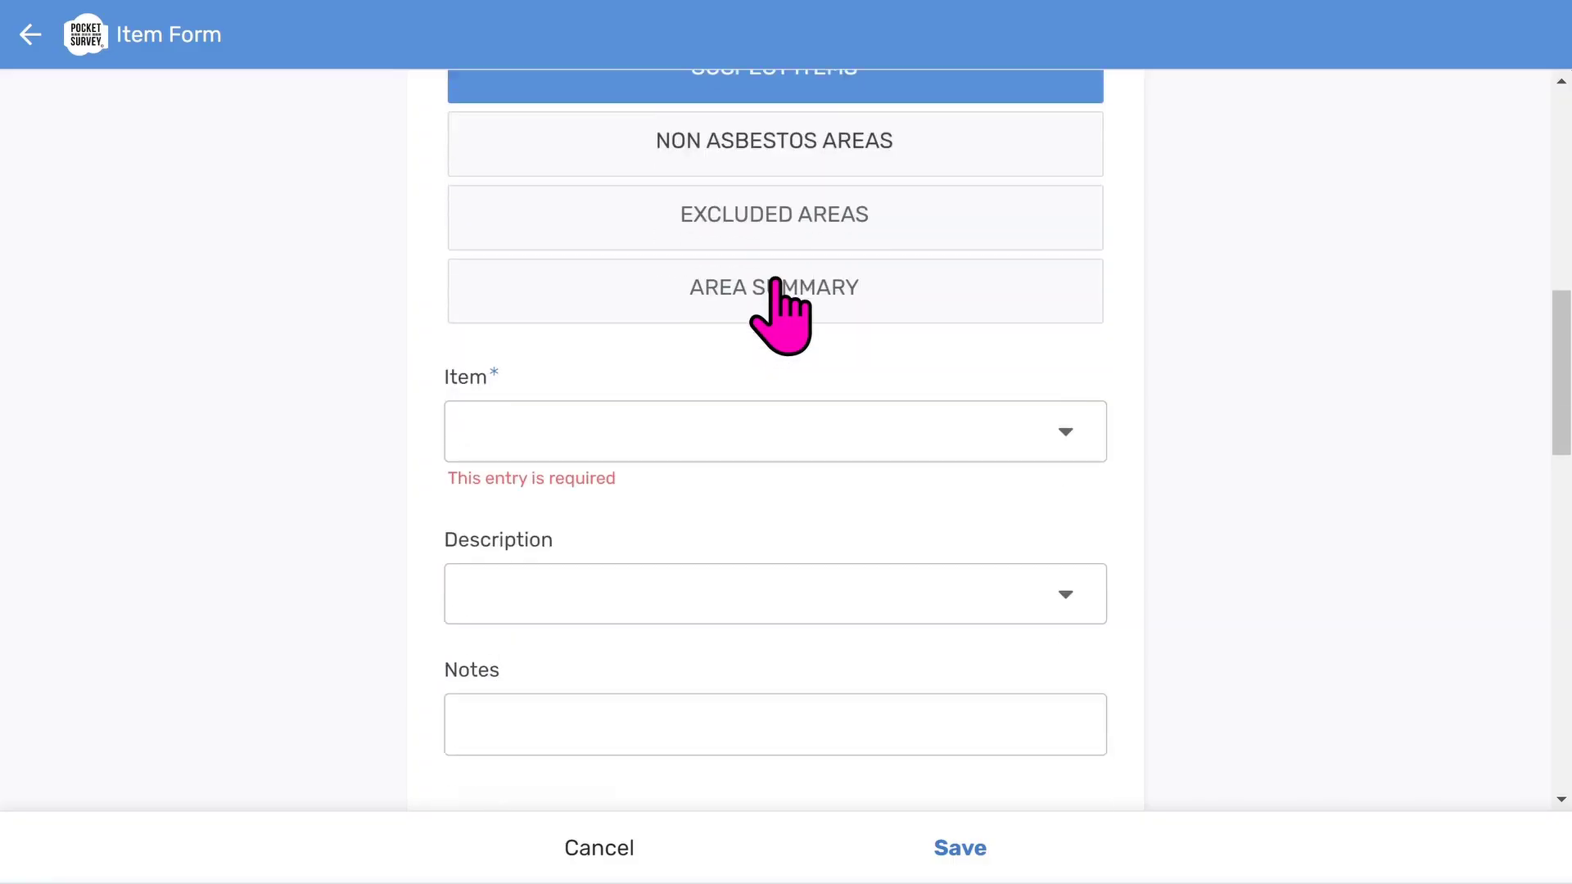
left_click(741, 246)
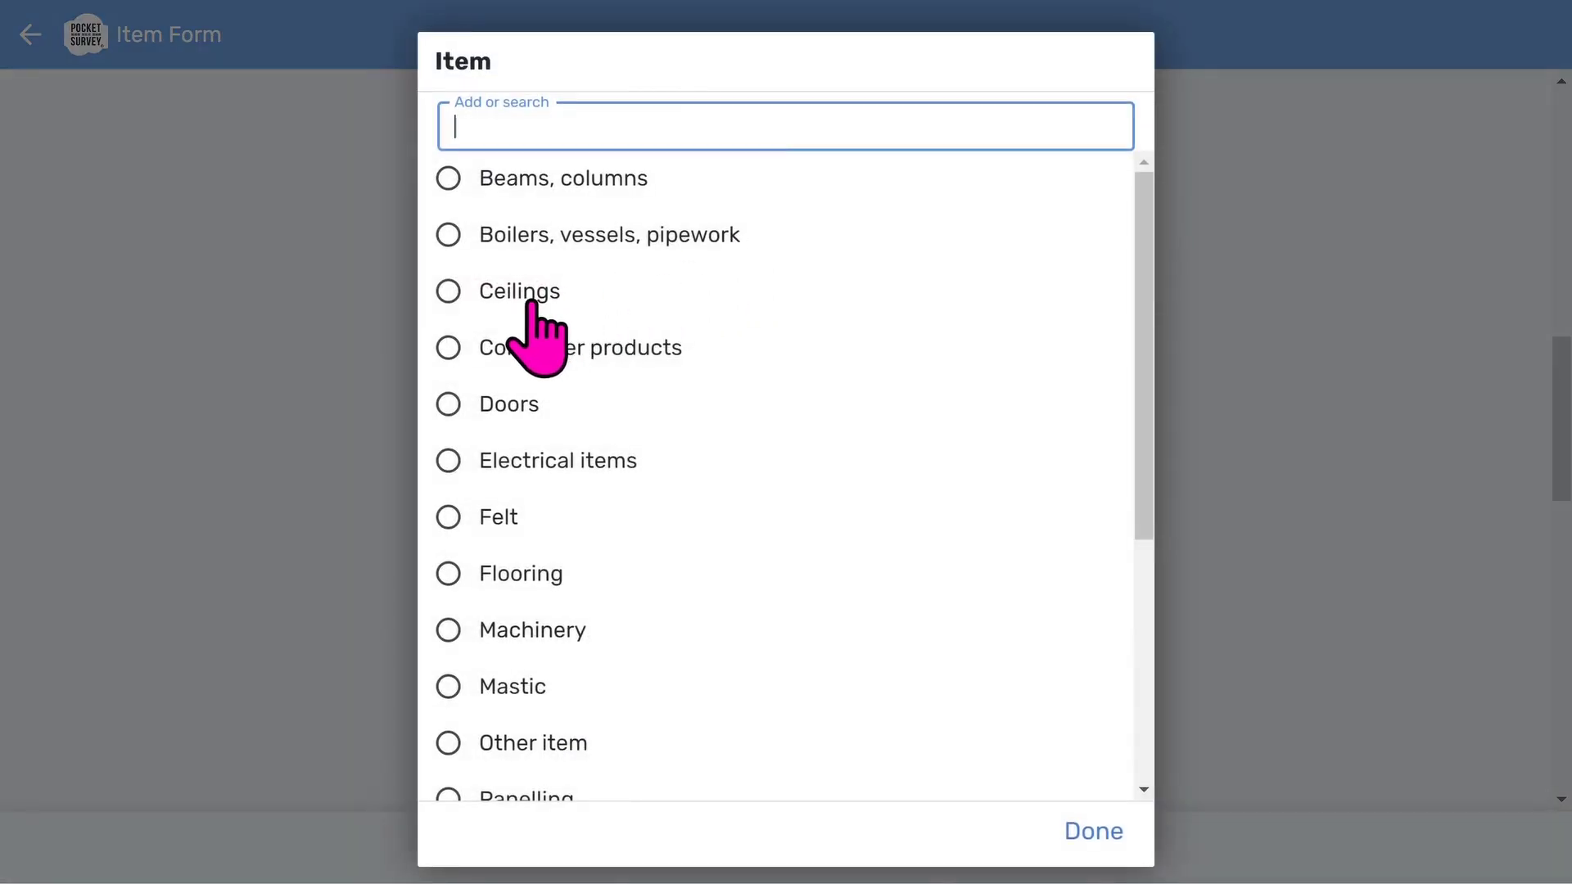
left_click(530, 300)
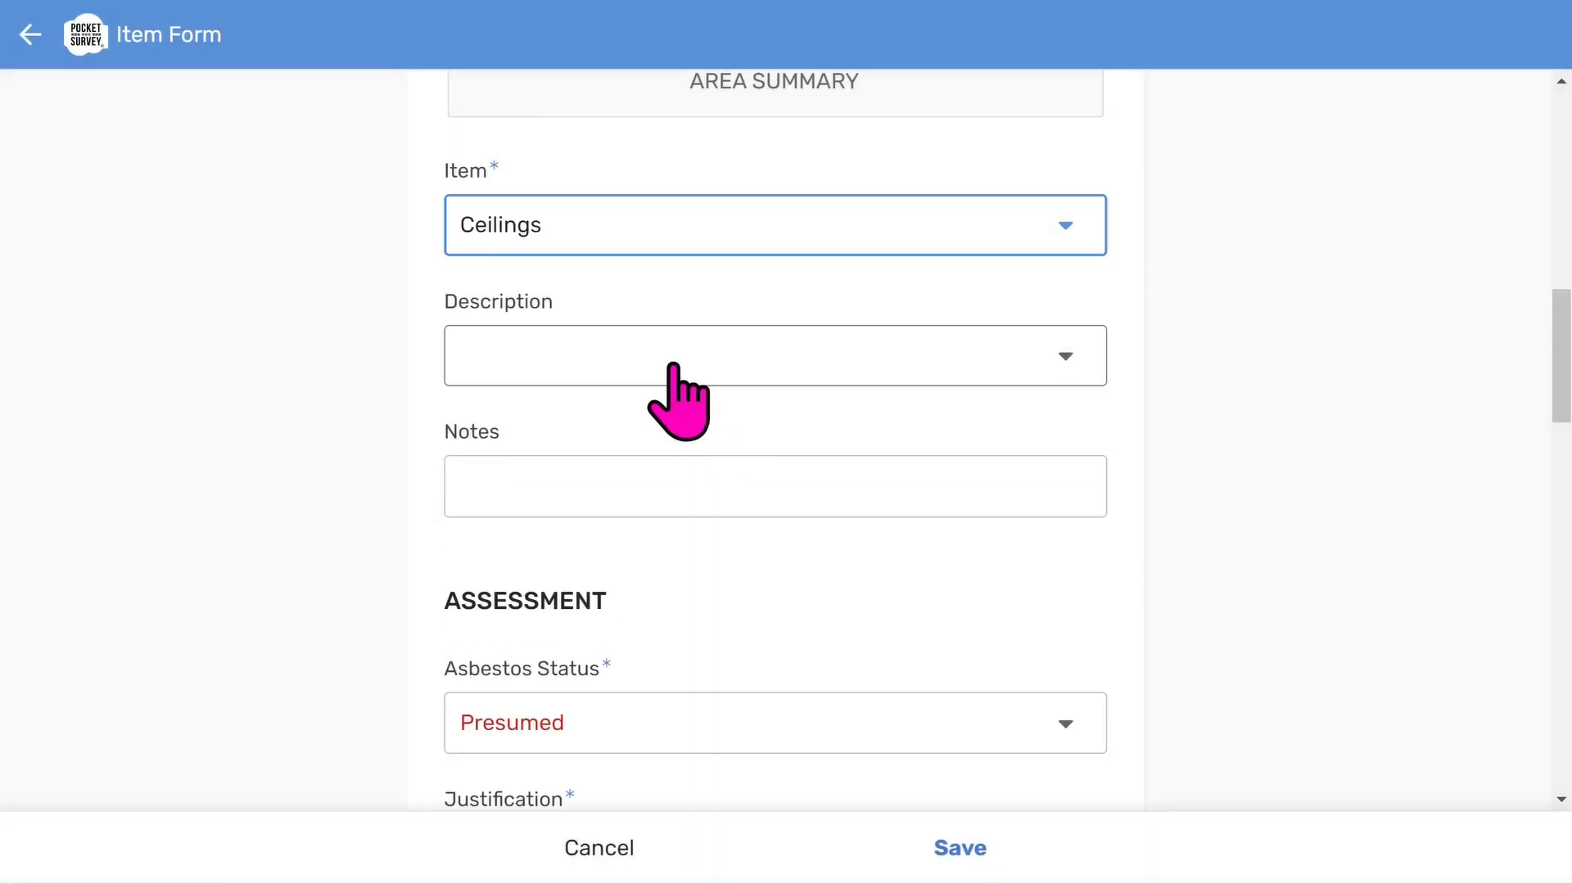
left_click(673, 359)
left_click(606, 521)
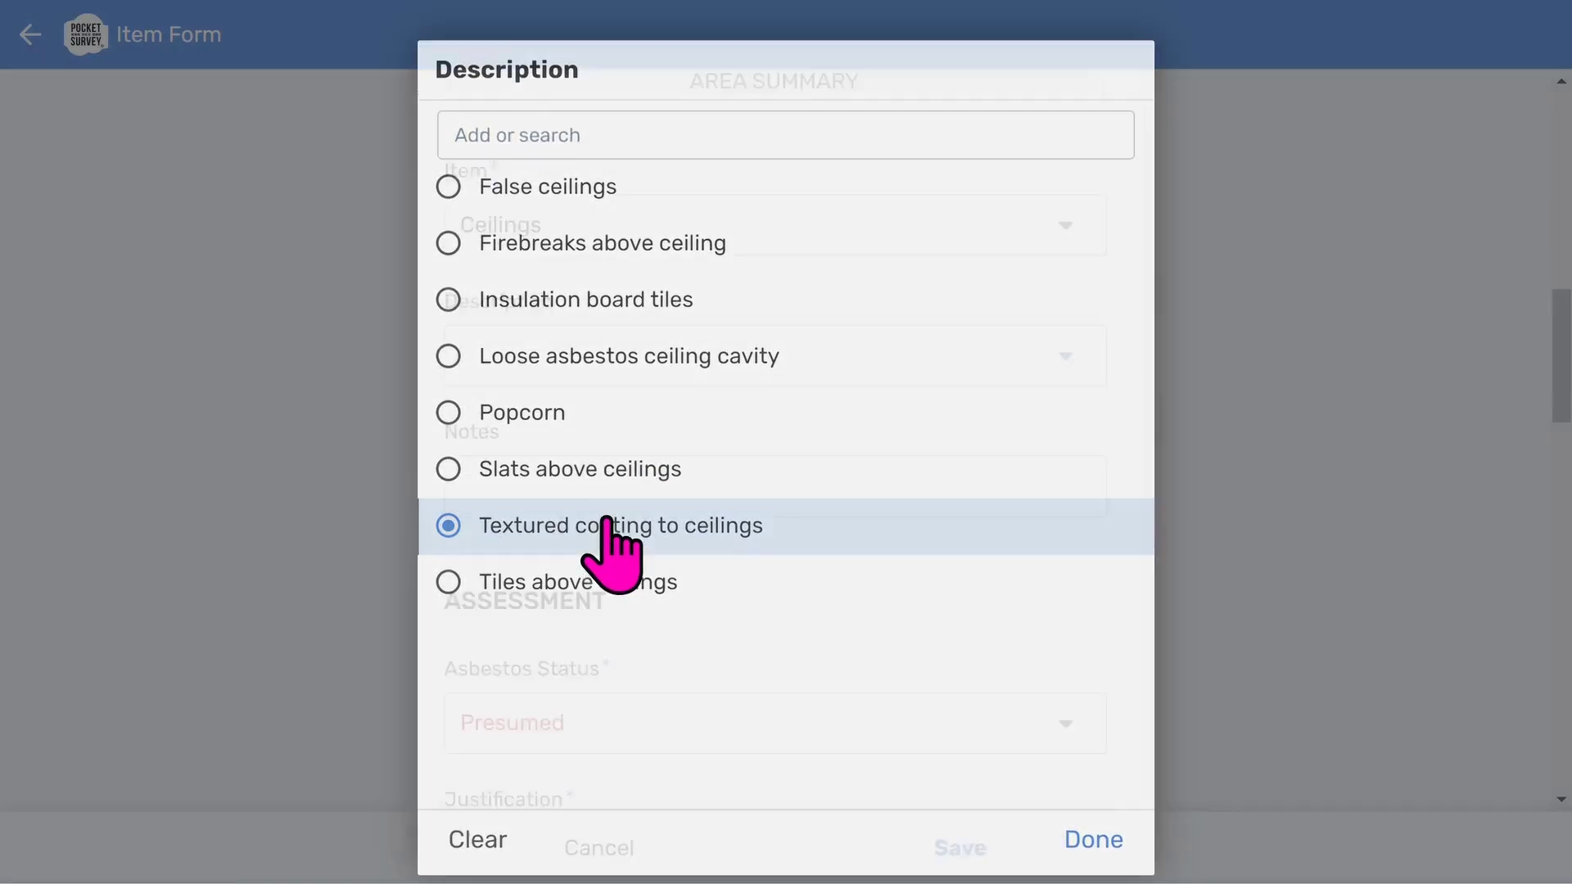
scroll(715, 456, "down", 2)
left_click(590, 347)
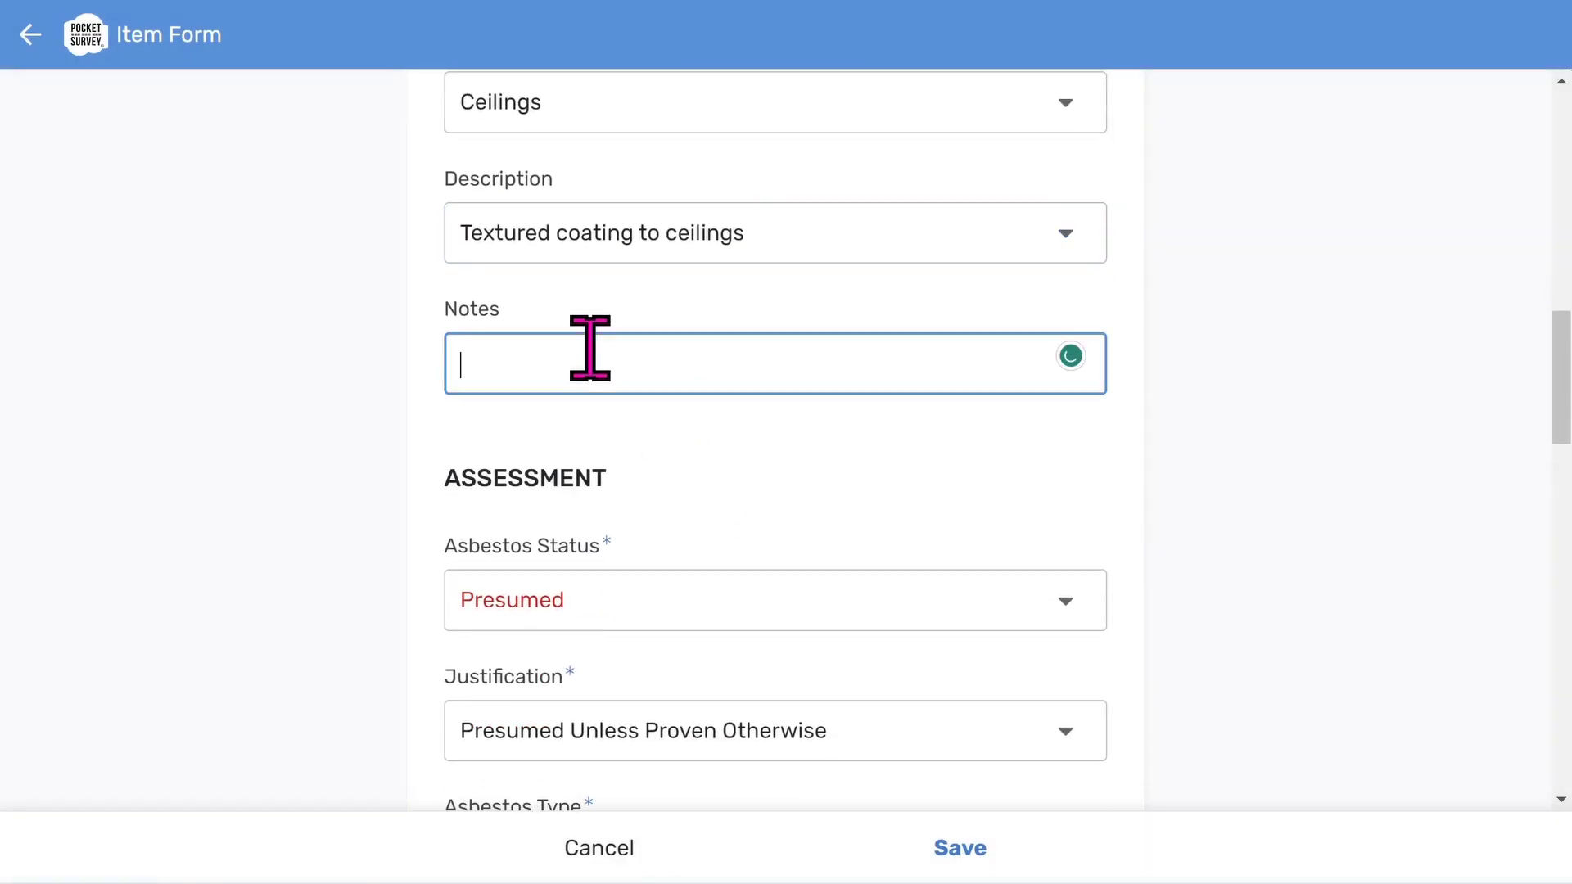
scroll(740, 415, "down", 4)
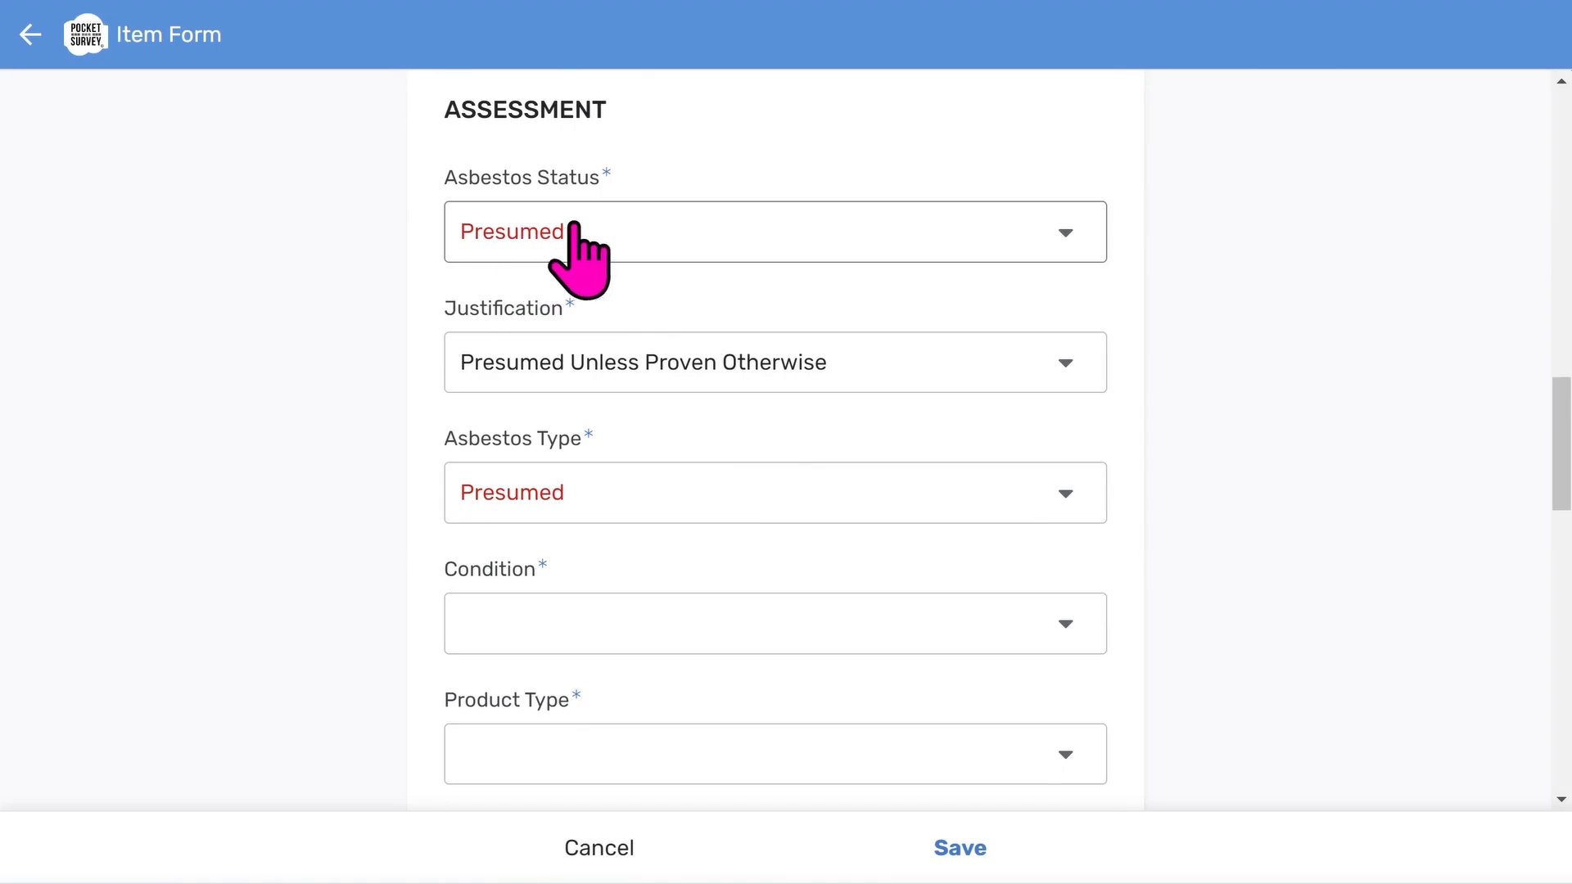
Step: Keep the justification, confirm Presumed asbestos type, and rate the condition Medium Damage
left_click(608, 362)
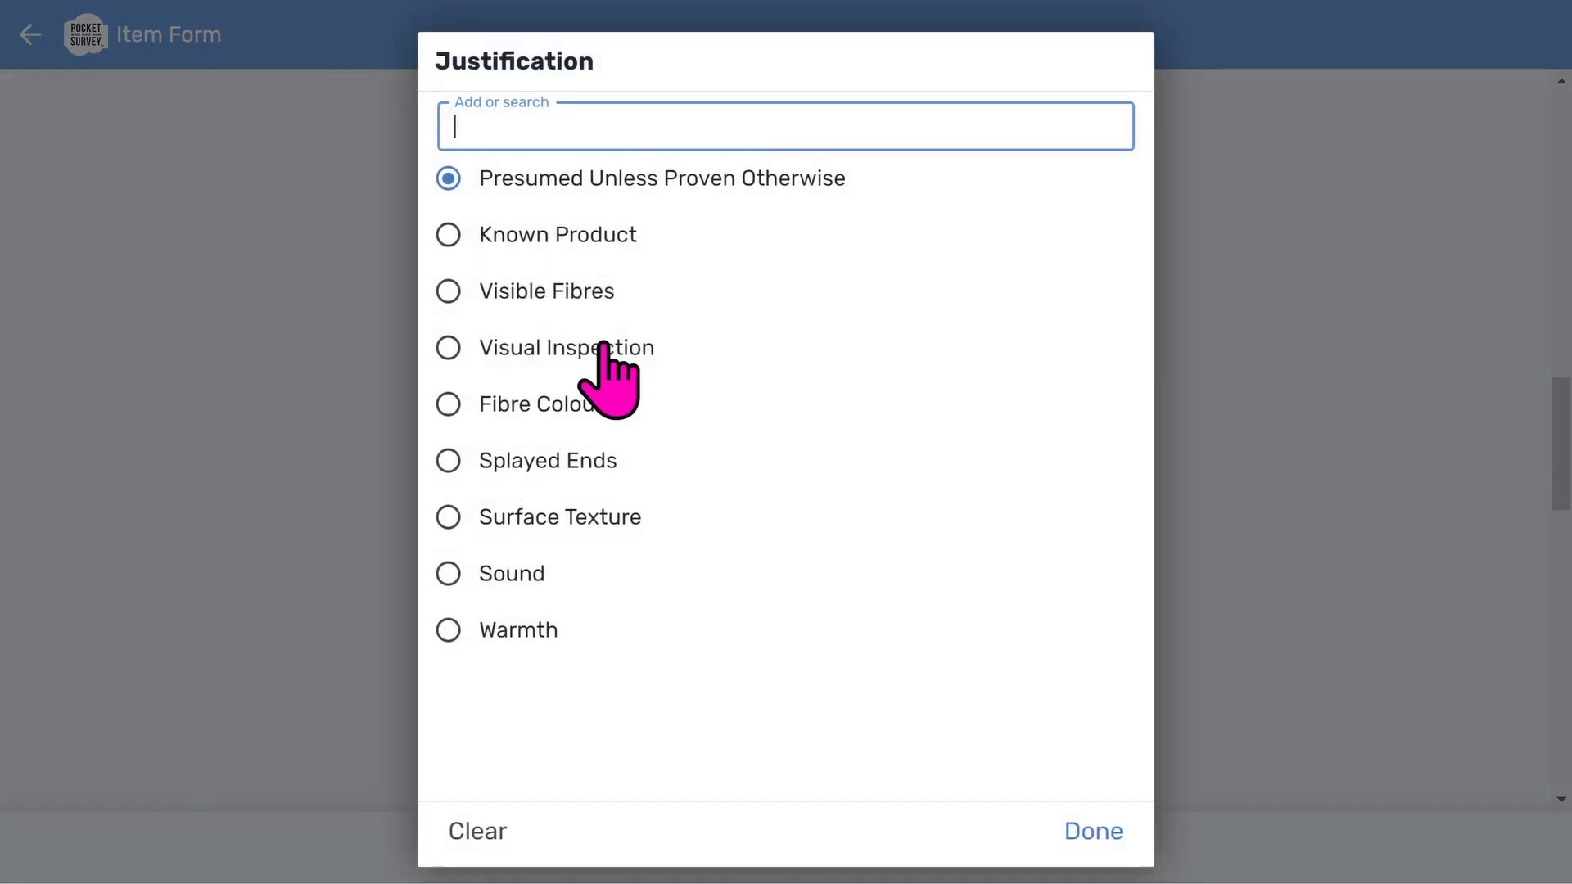
left_click(1093, 851)
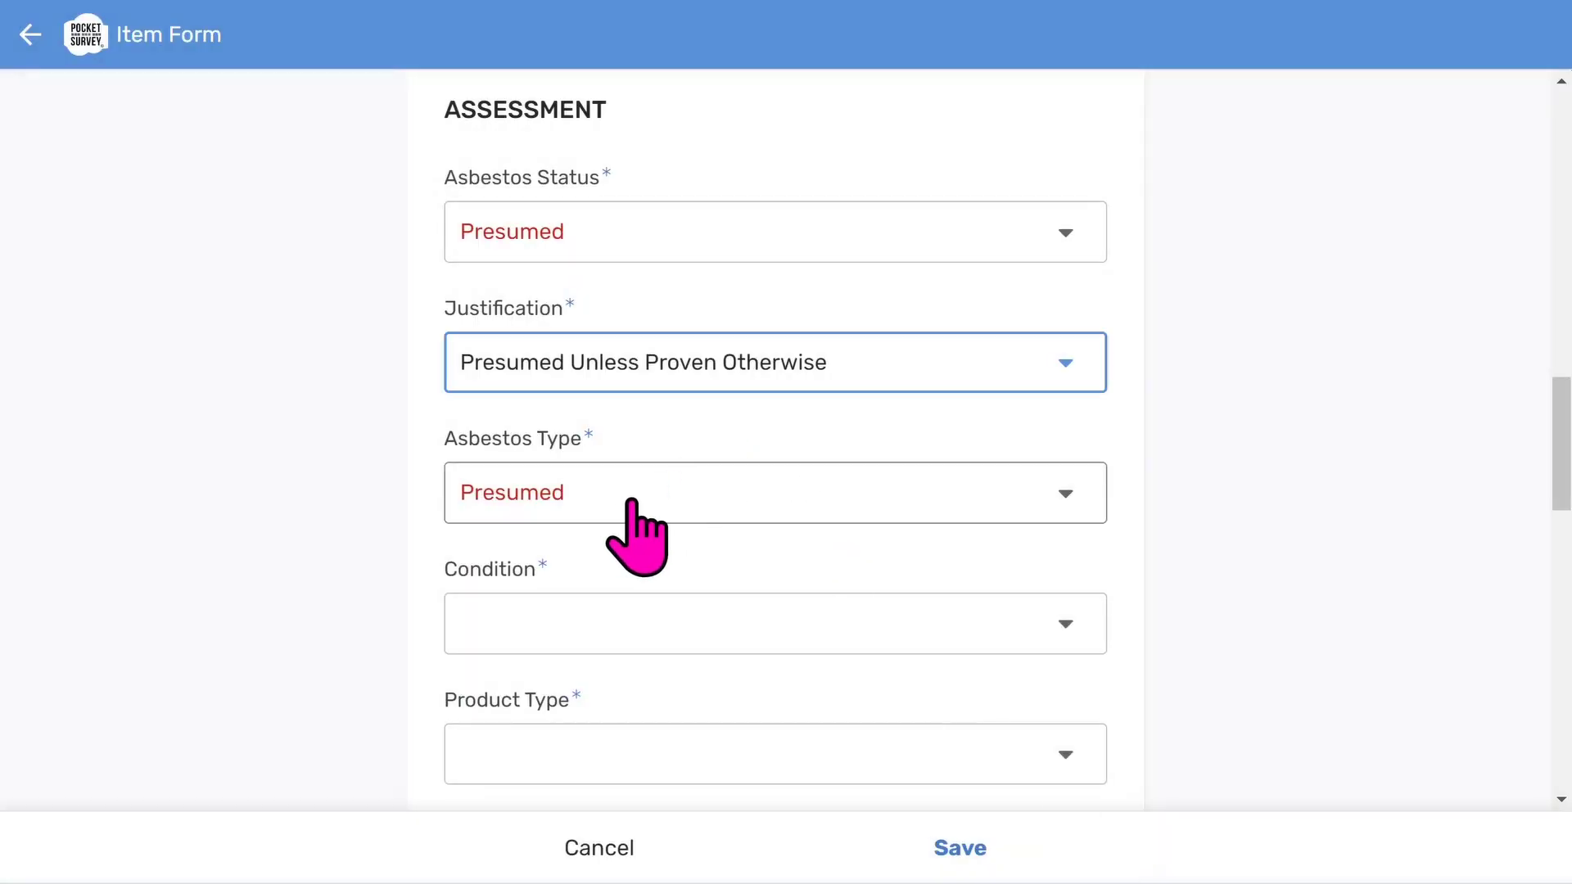
left_click(632, 501)
left_click(1093, 847)
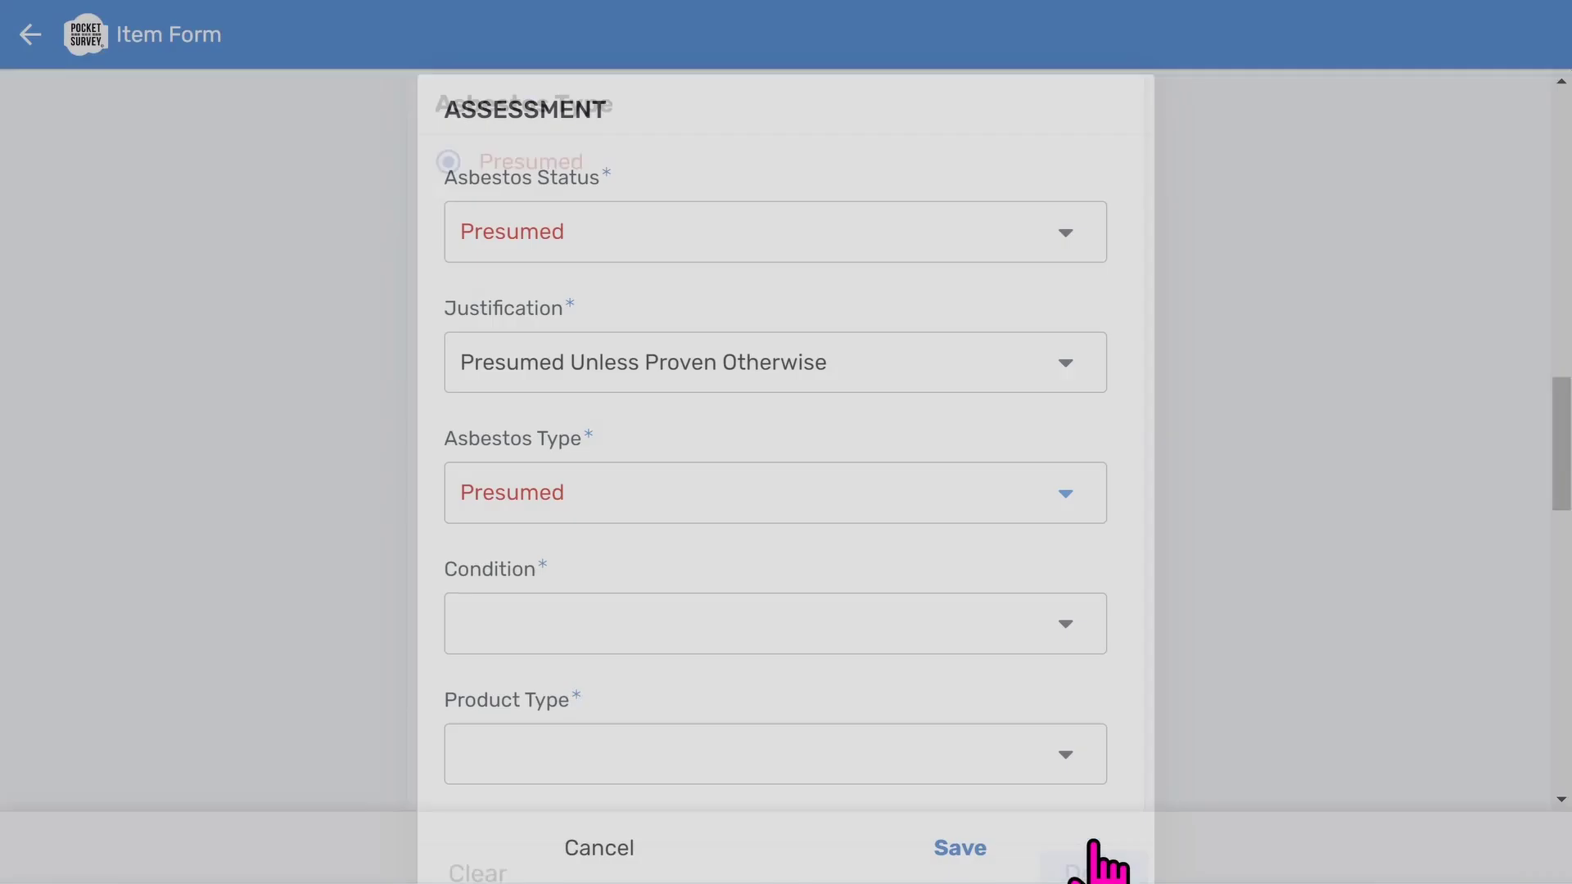
left_click(668, 633)
left_click(578, 231)
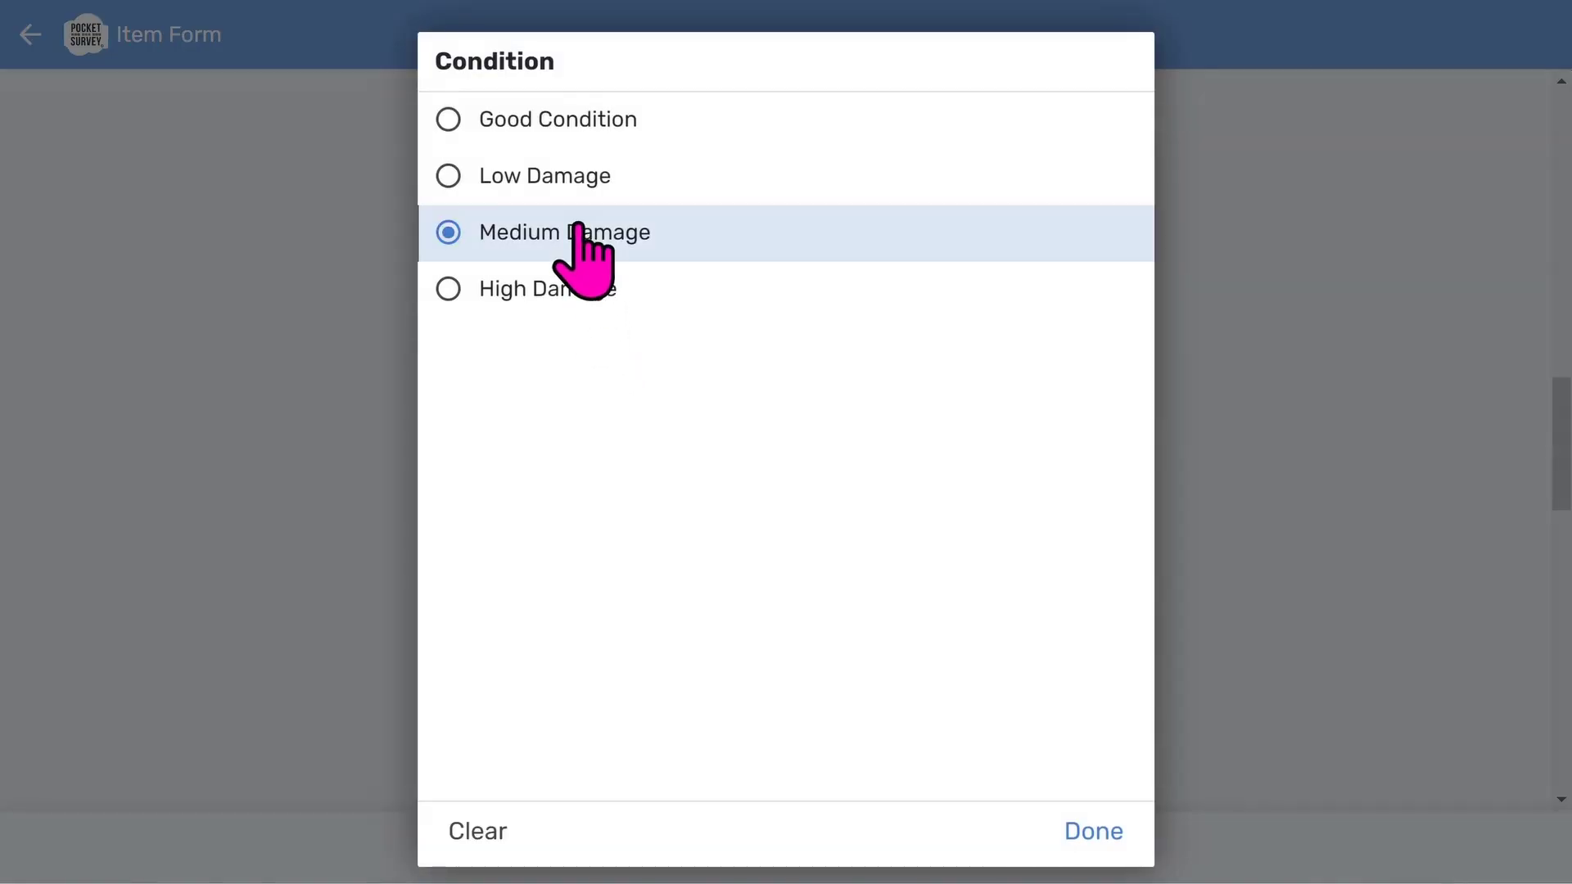
Step: Set product type to Reinforced Composites and surface treatment to Composite Materials
scroll(813, 491, "down", 3)
left_click(765, 508)
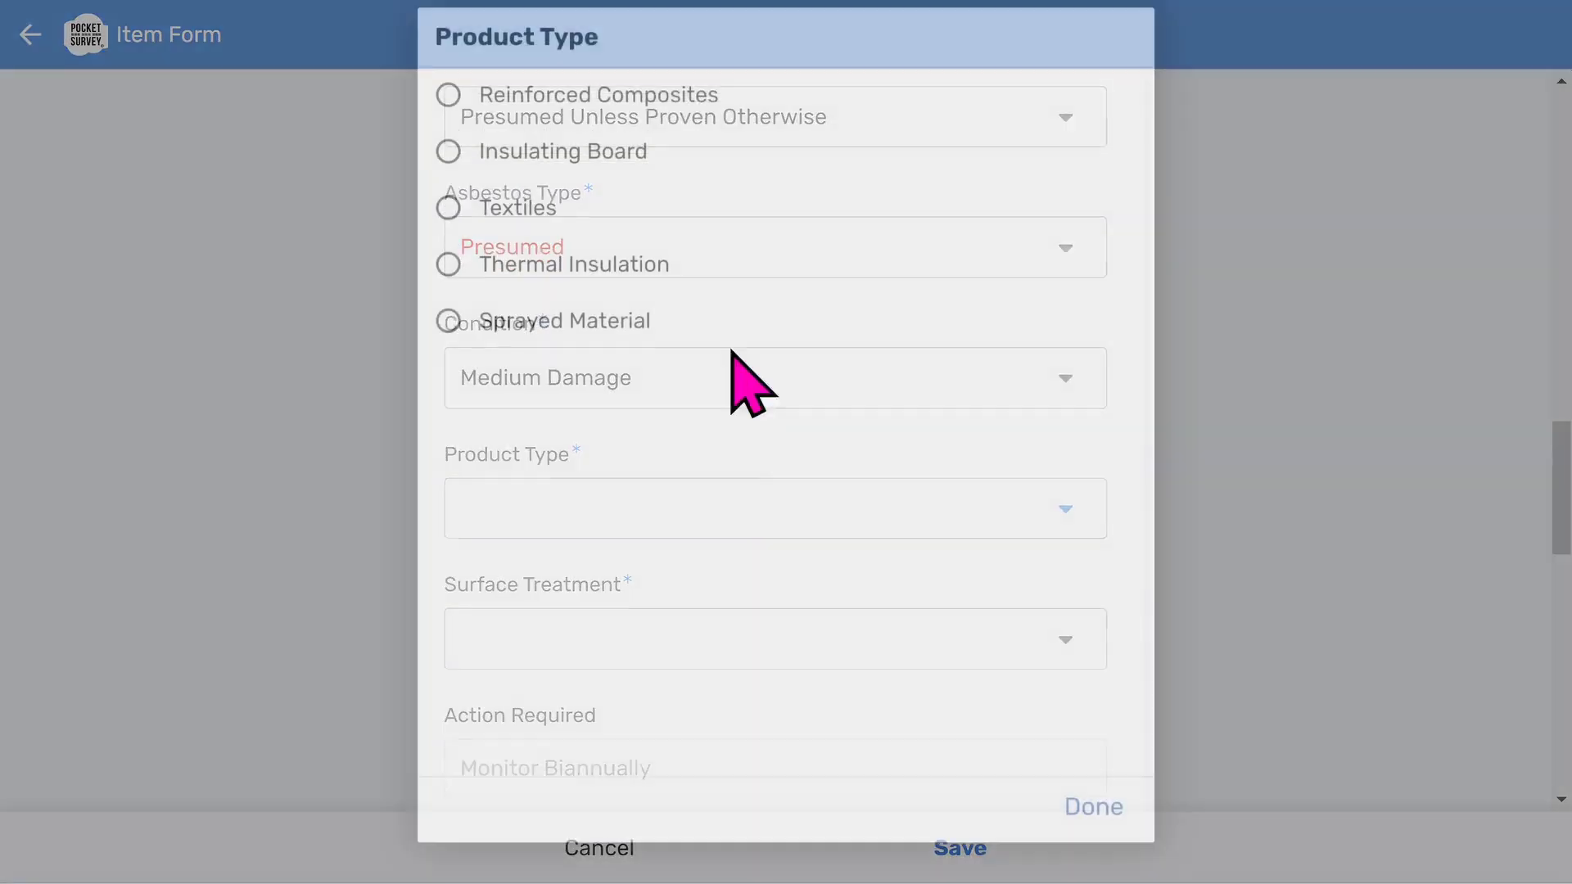
left_click(635, 119)
scroll(843, 492, "down", 3)
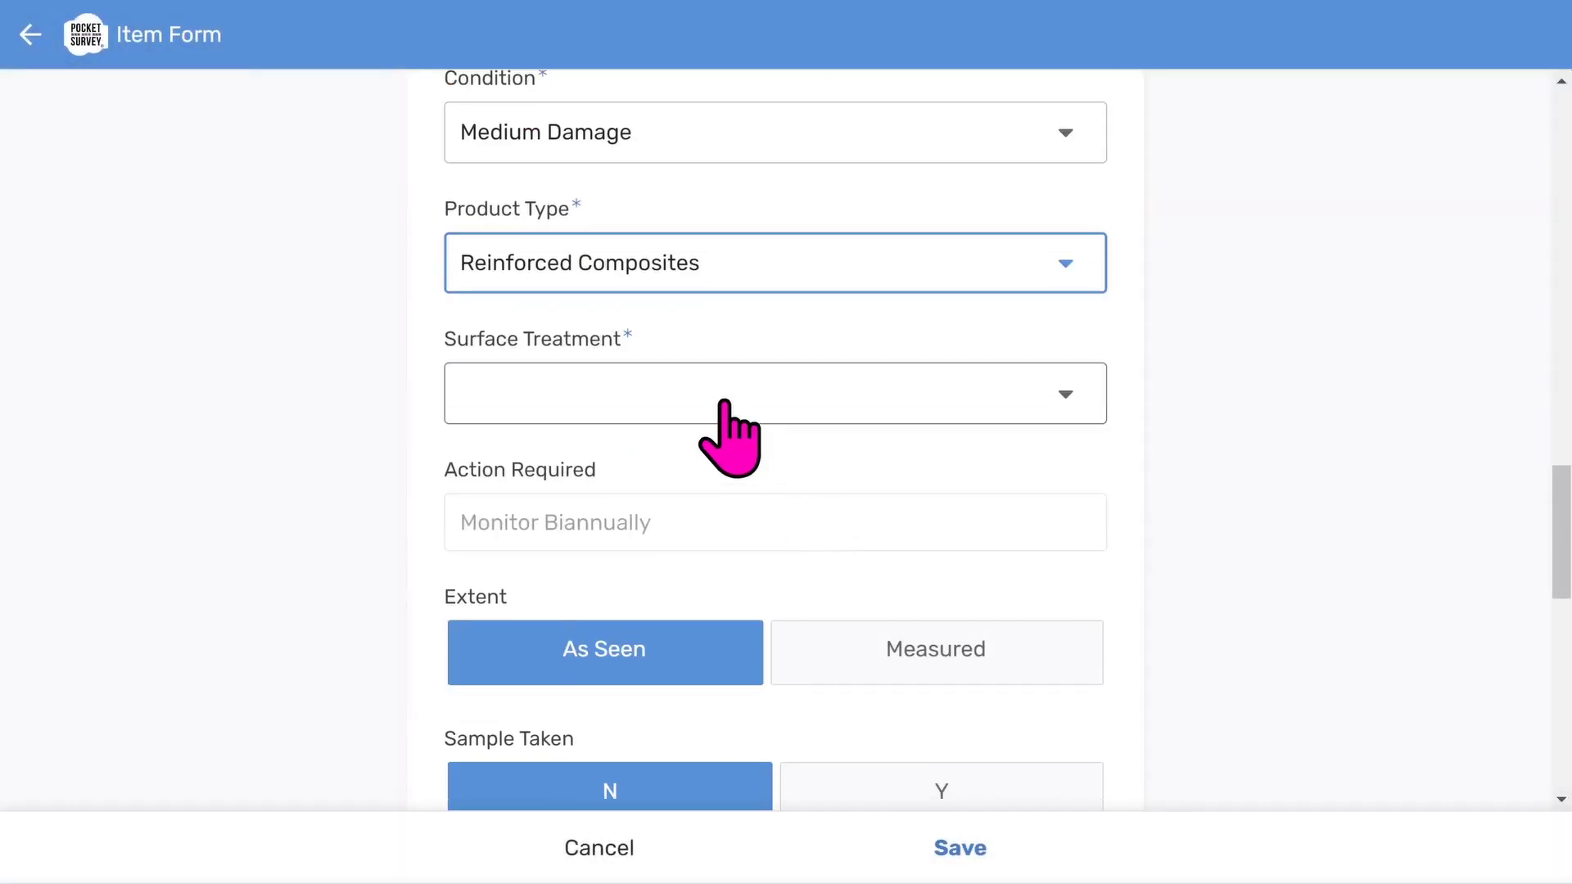
left_click(720, 384)
left_click(575, 180)
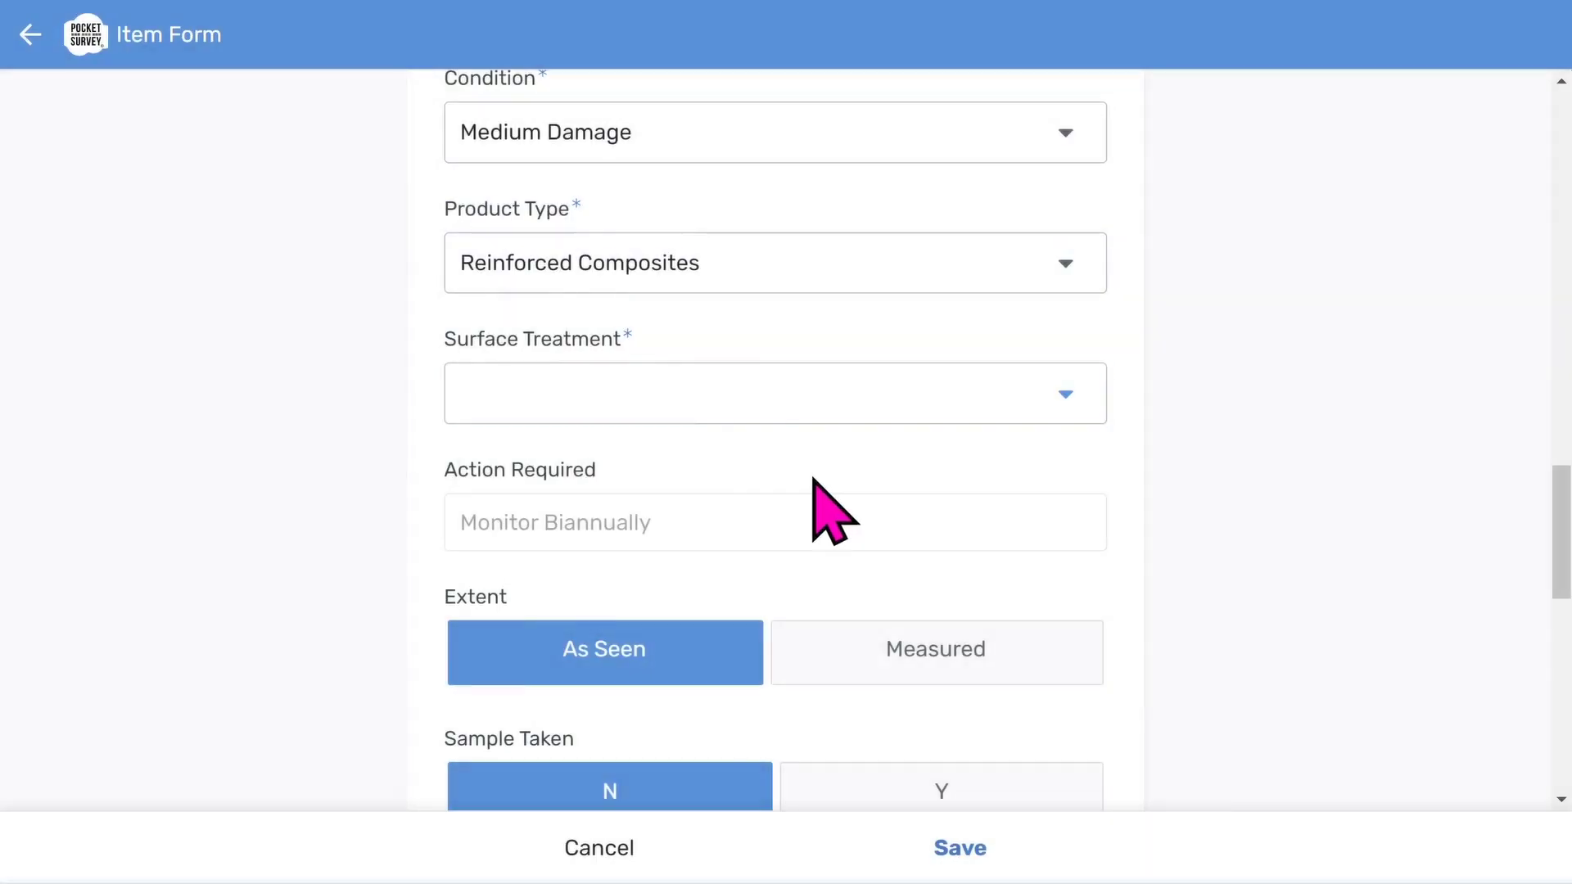
Step: Try Must Encapsulate and Must Remove as escalated action, then leave it cleared
scroll(814, 491, "down", 3)
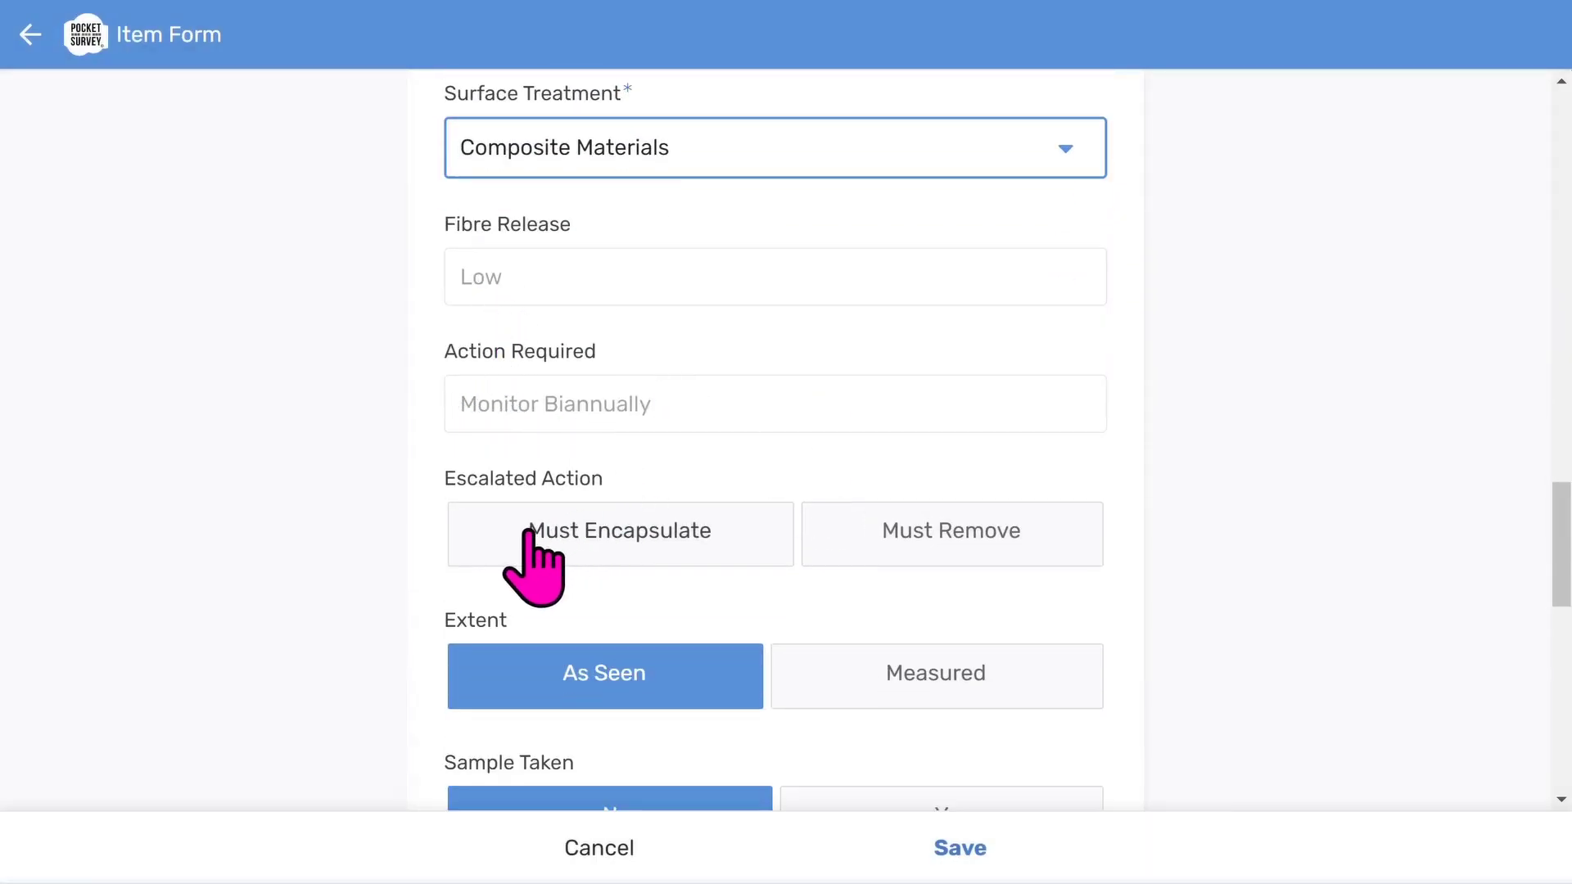
left_click(577, 537)
left_click(929, 540)
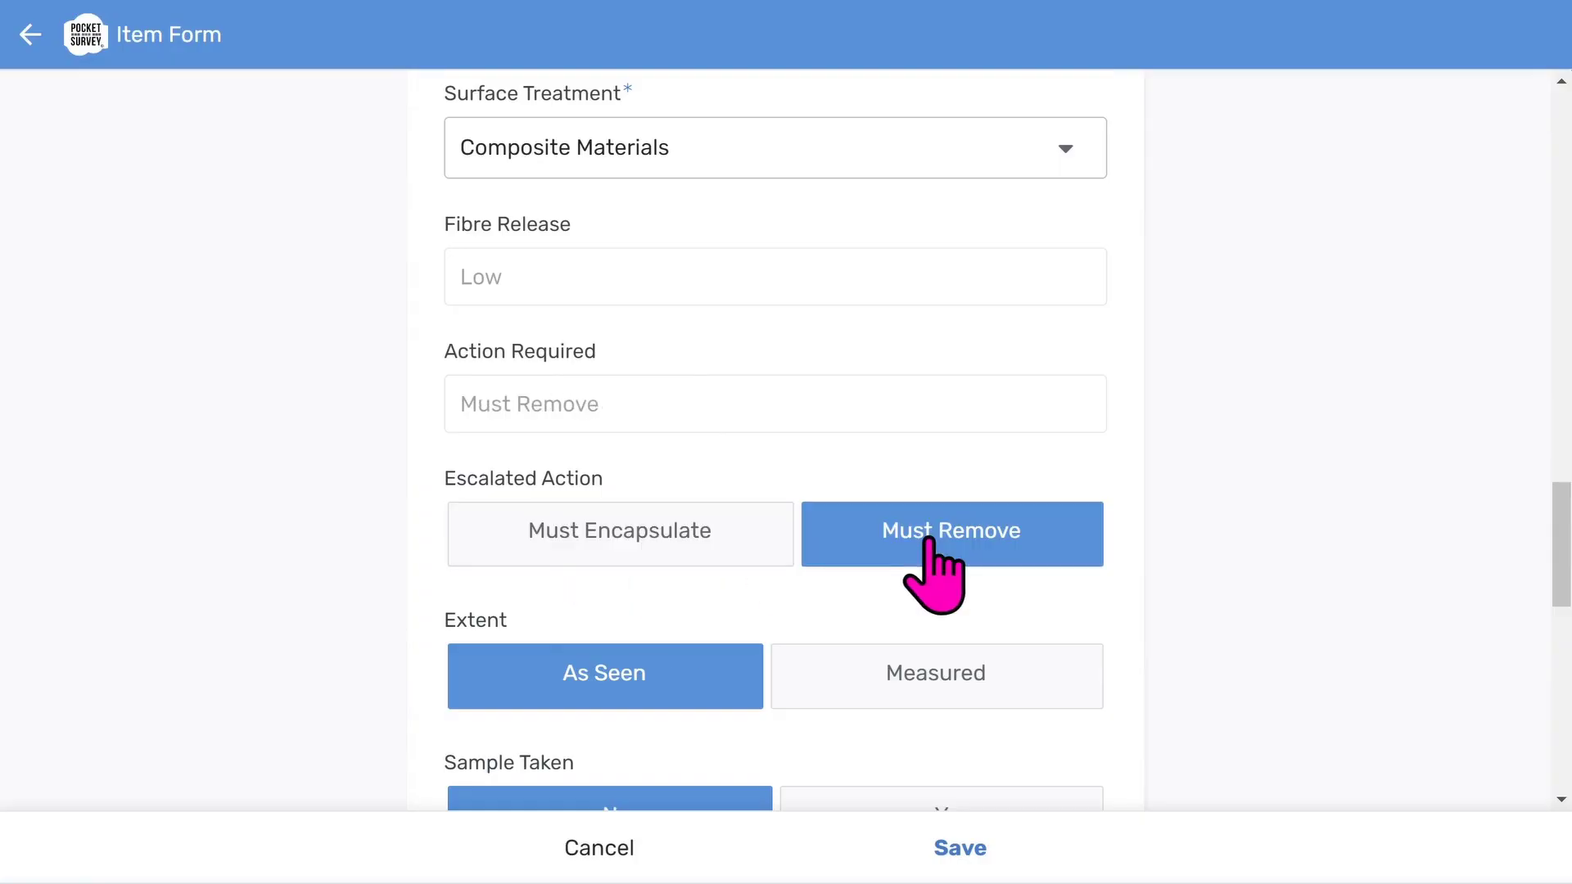
left_click(941, 541)
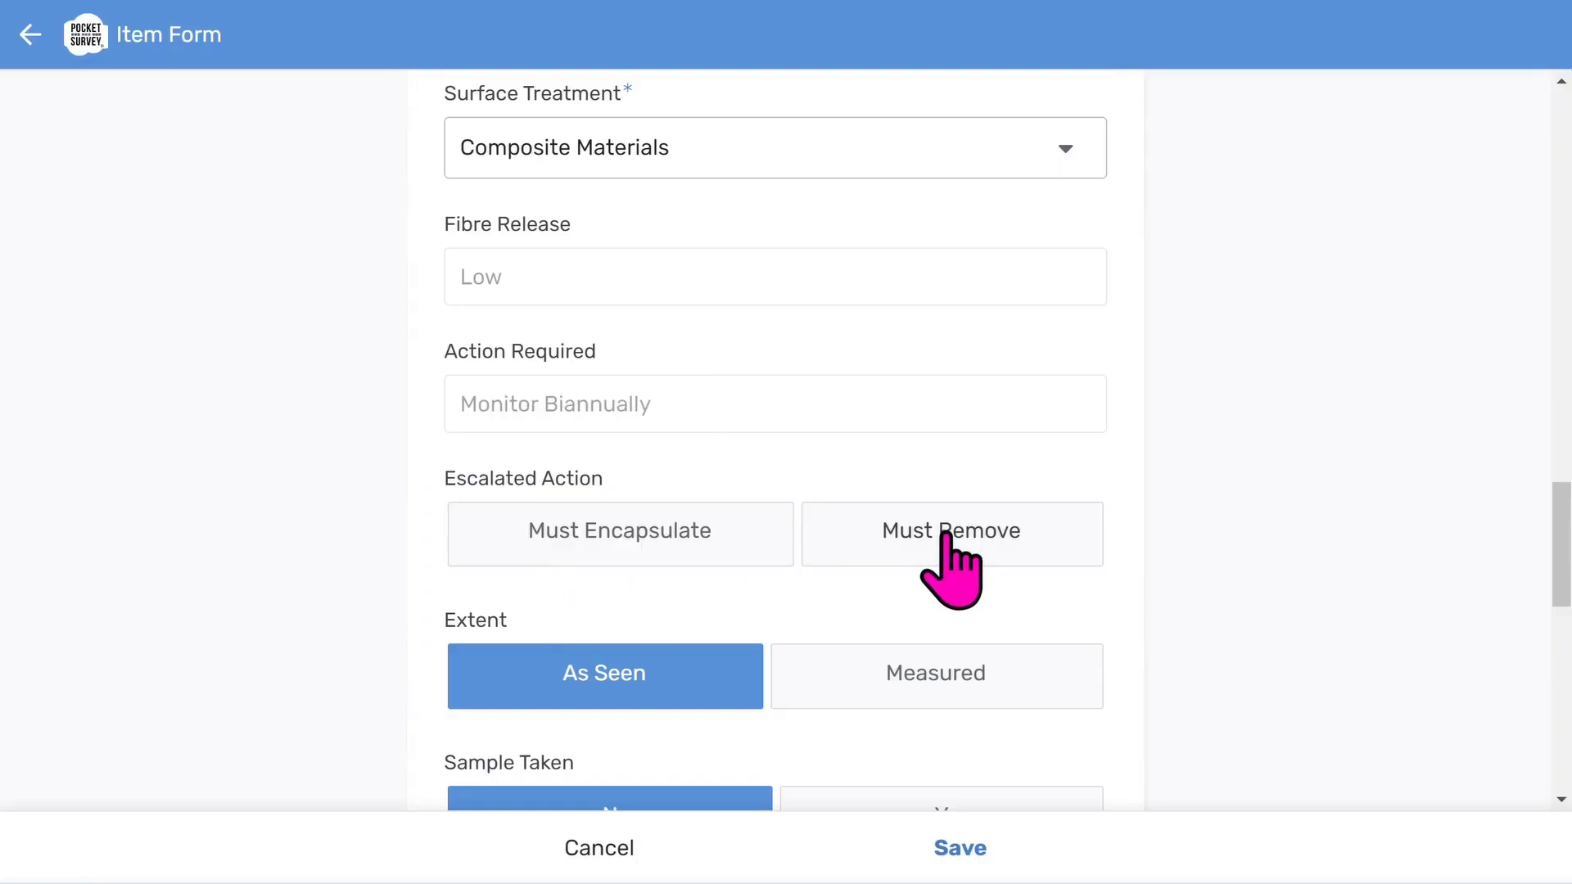
scroll(947, 556, "down", 5)
Step: Switch the extent to Measured, check the units list, then revert to As Seen
left_click(933, 326)
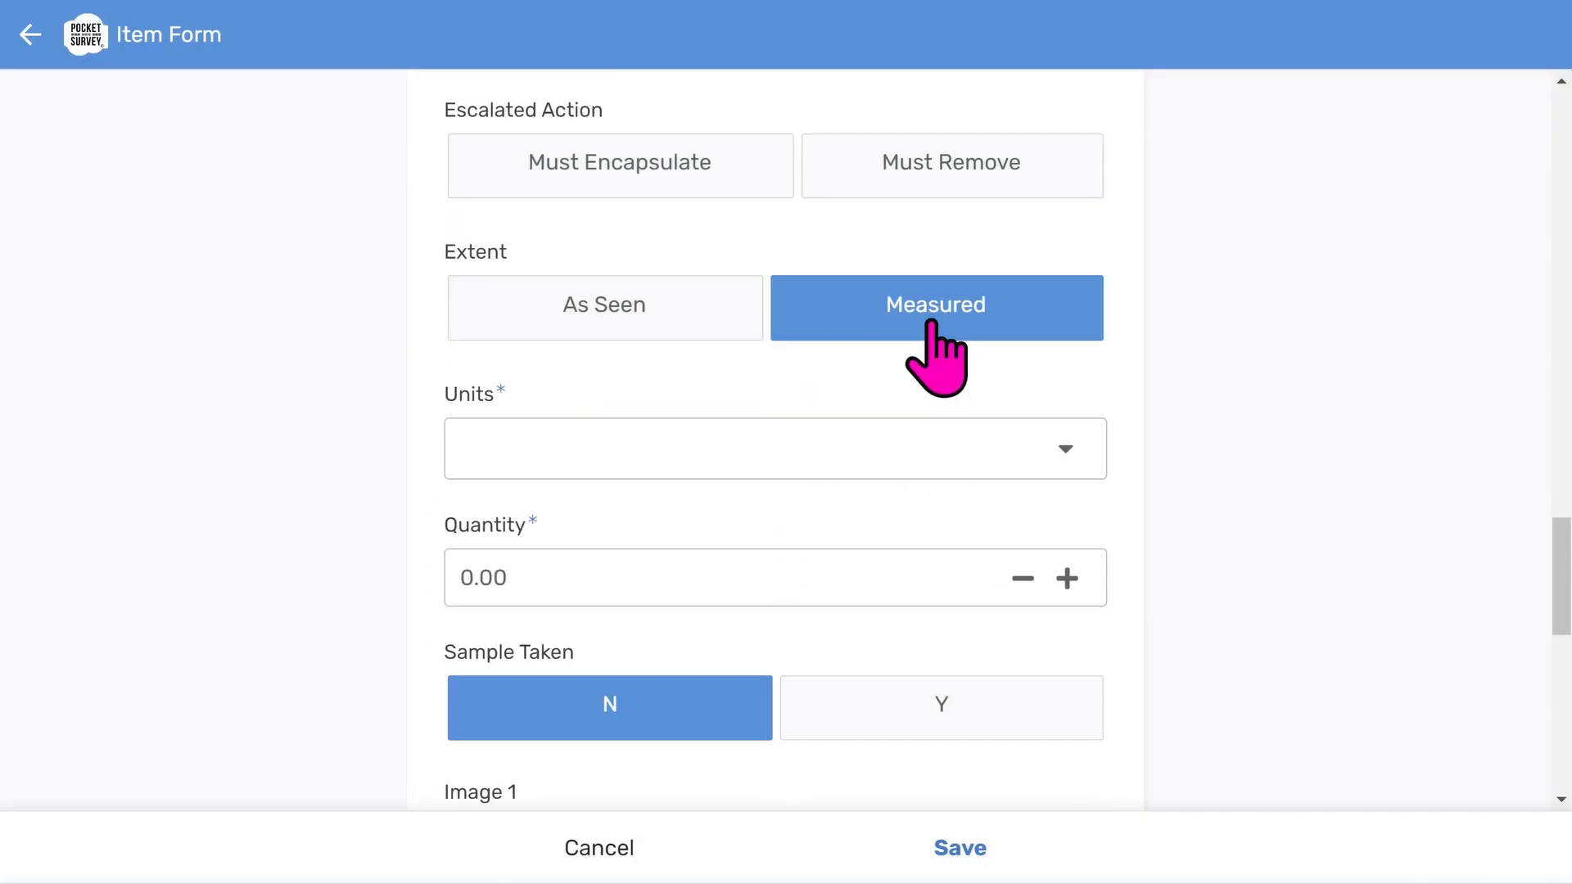
left_click(877, 448)
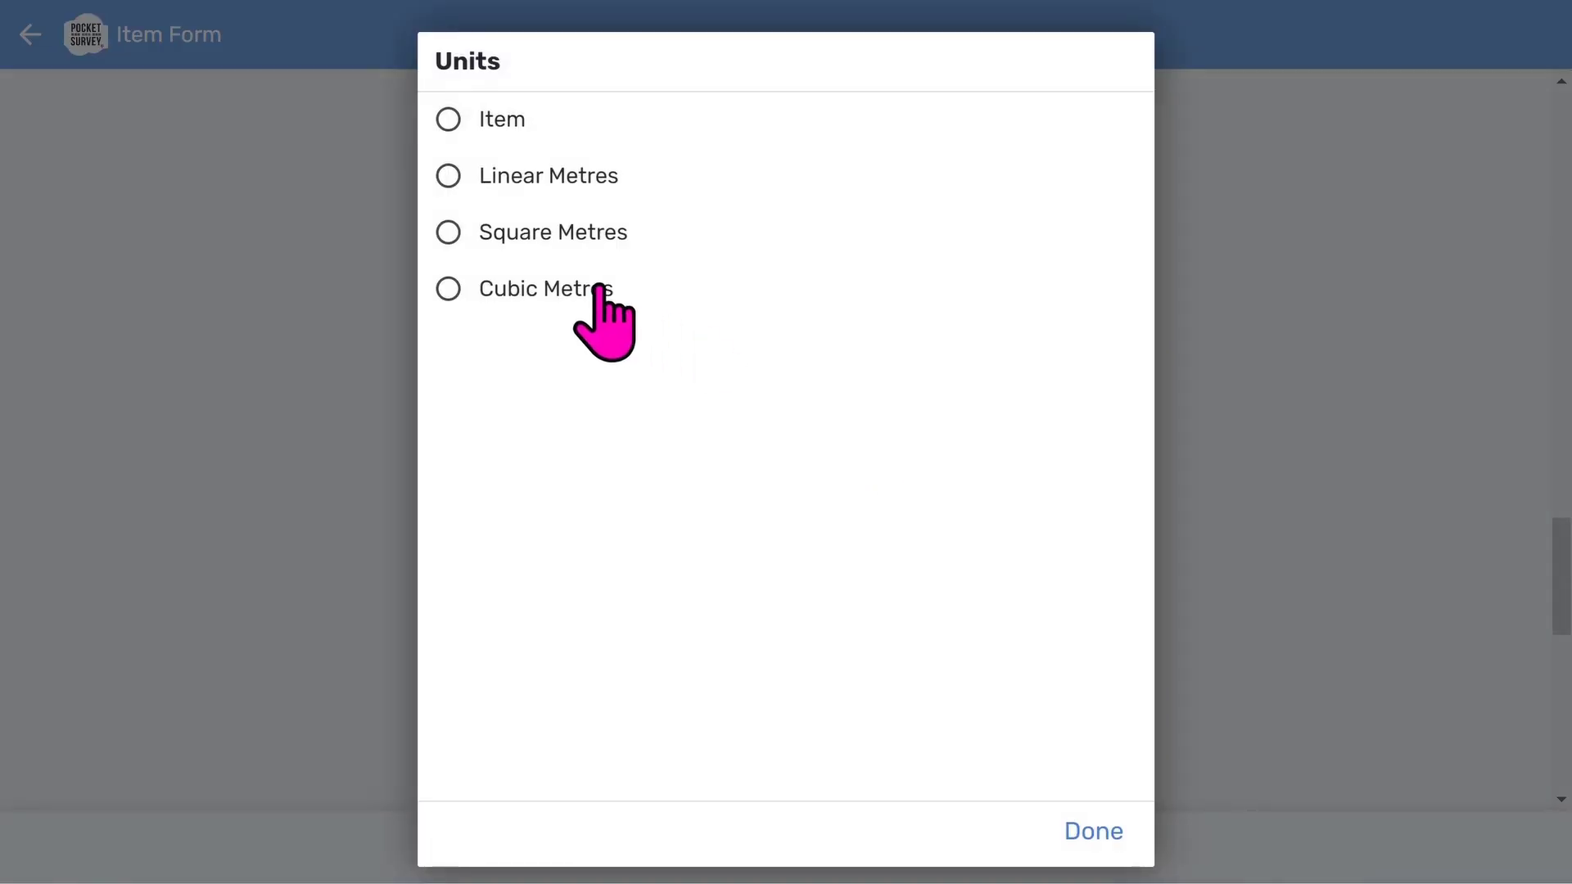
left_click(1089, 834)
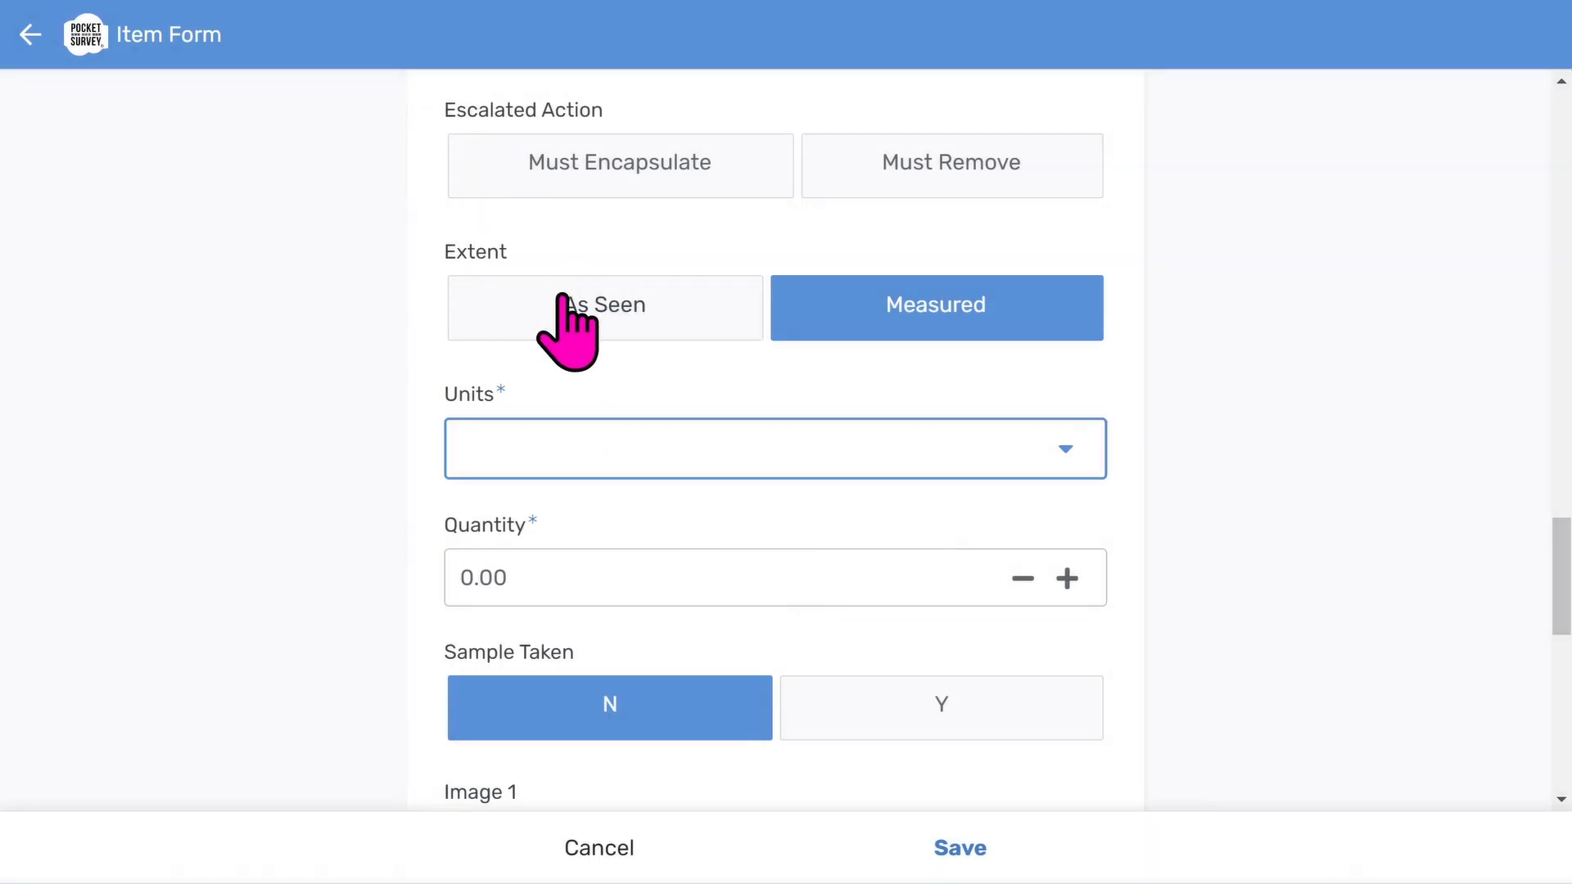
left_click(564, 296)
Step: Record that a sample was taken and begin attaching a photo for Image 1
scroll(754, 404, "down", 3)
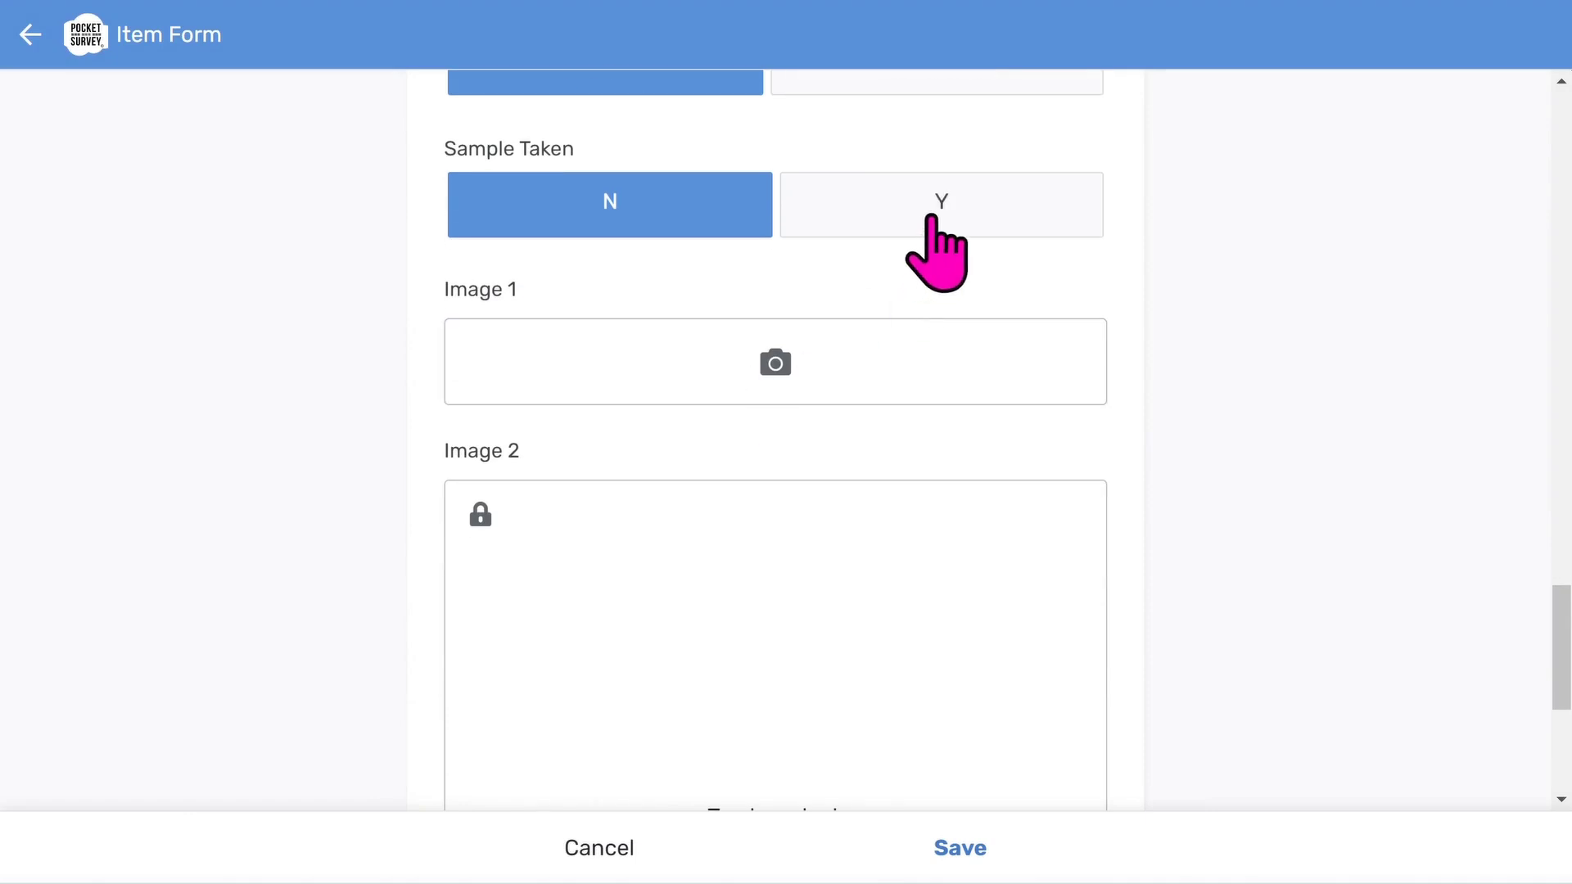
left_click(941, 214)
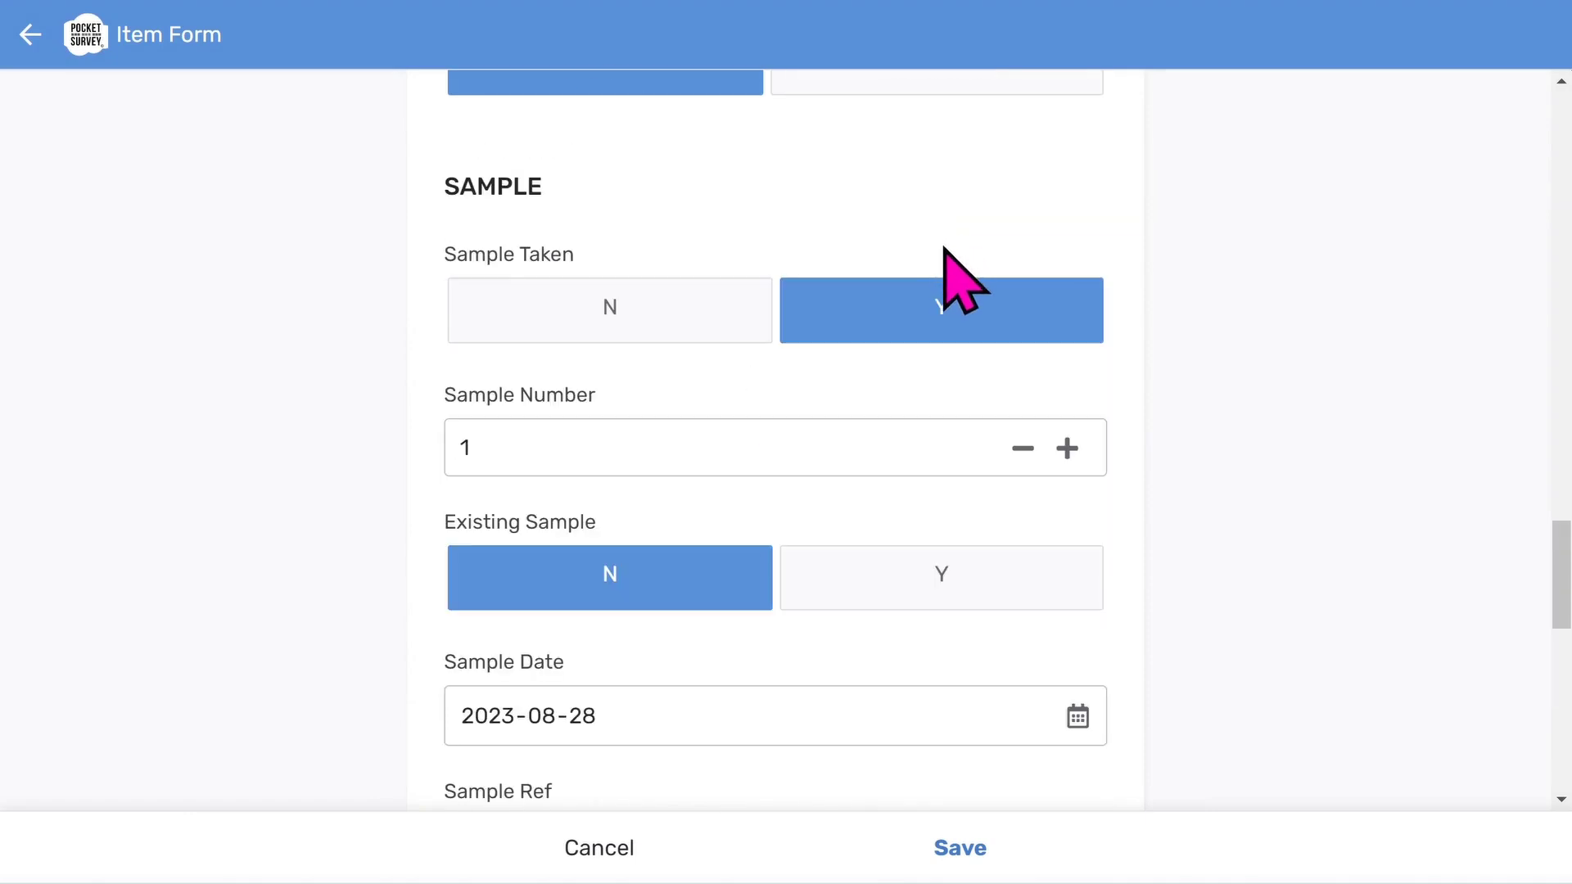
scroll(945, 271, "down", 2)
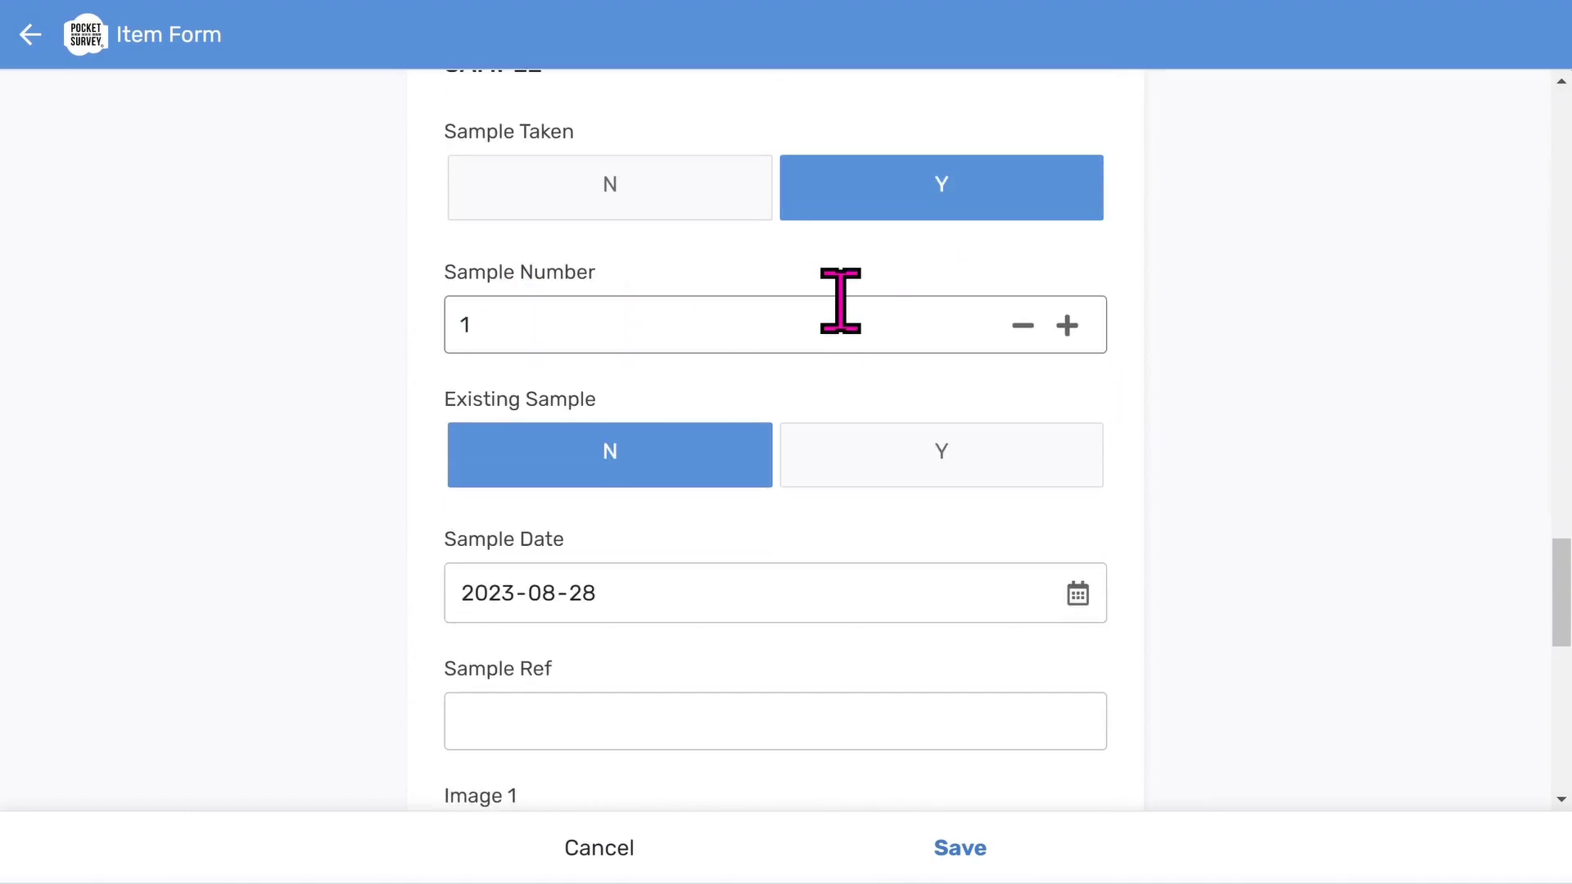
scroll(841, 300, "down", 3)
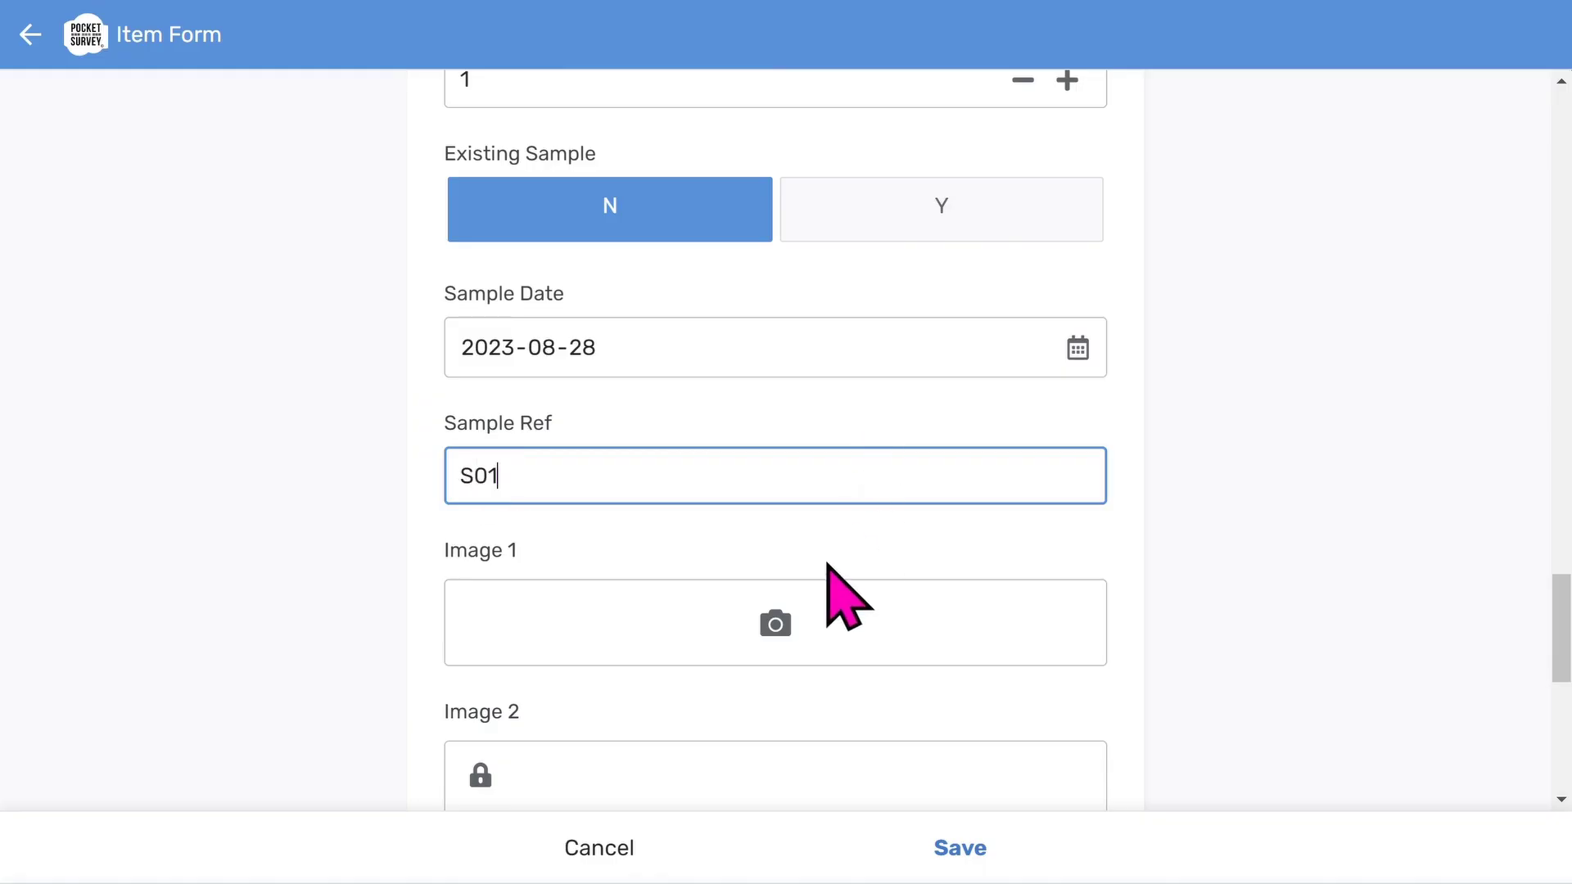
left_click(788, 641)
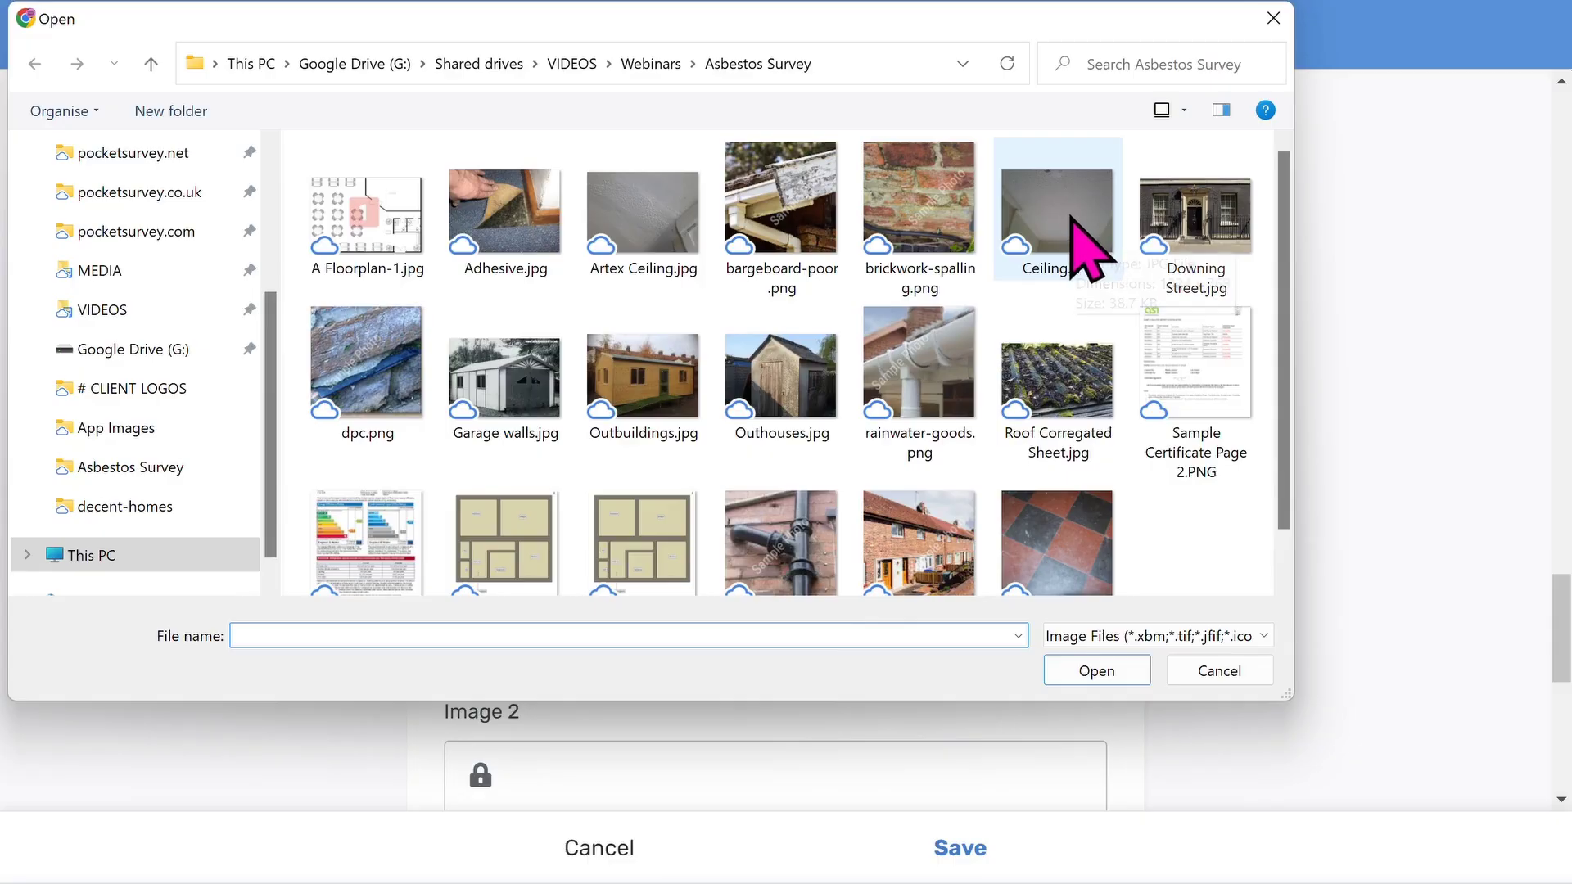
Step: Load Artex Ceiling.jpg as Image 1 and save the ceiling item
left_click(654, 232)
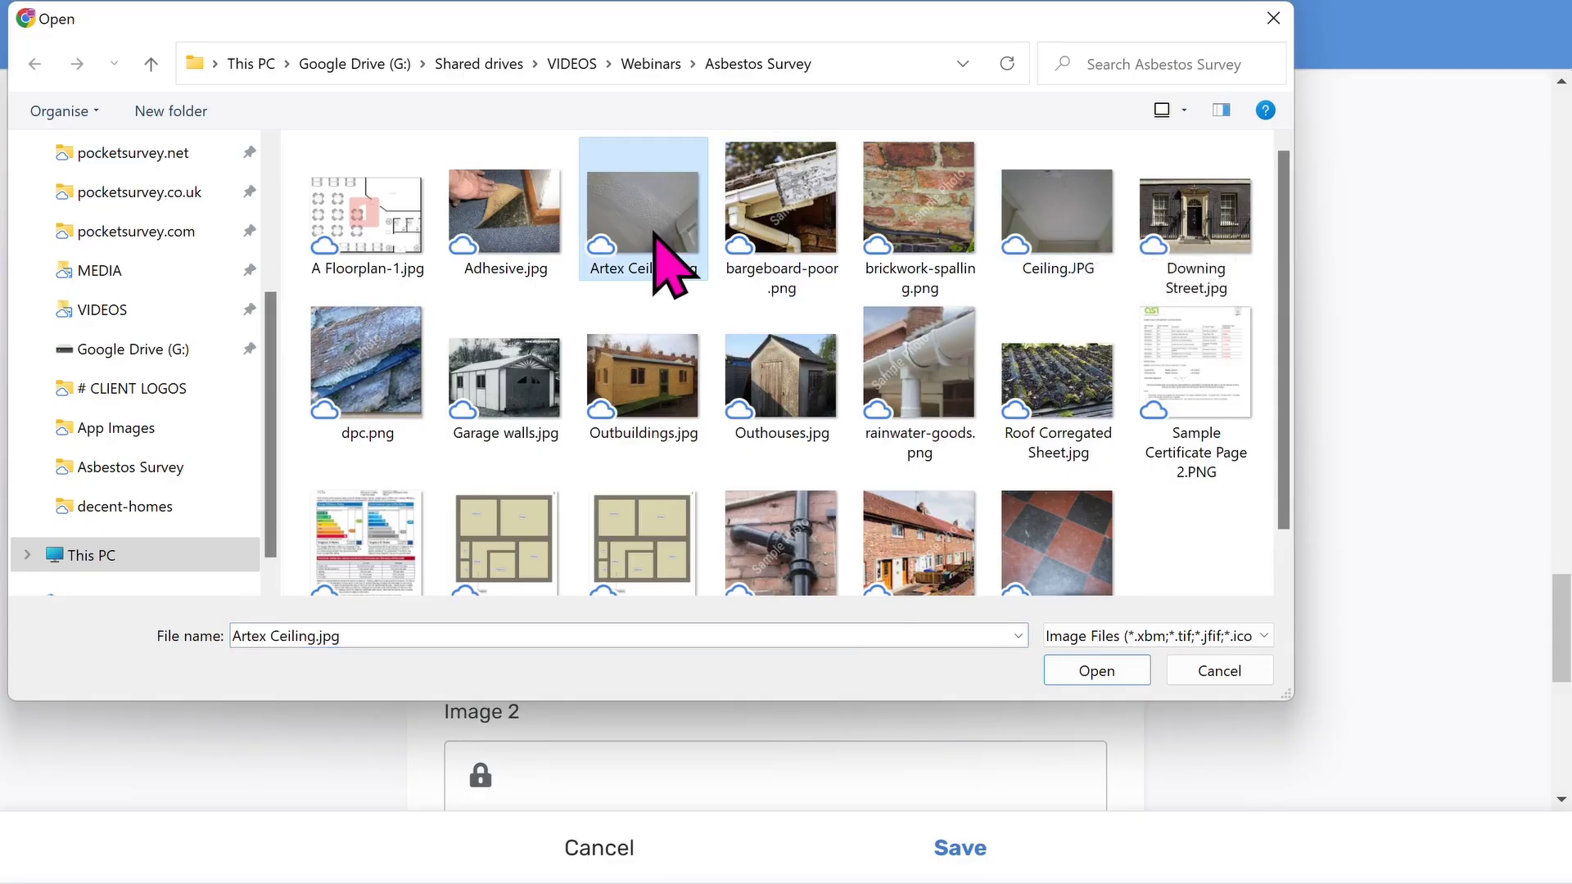
left_click(1095, 673)
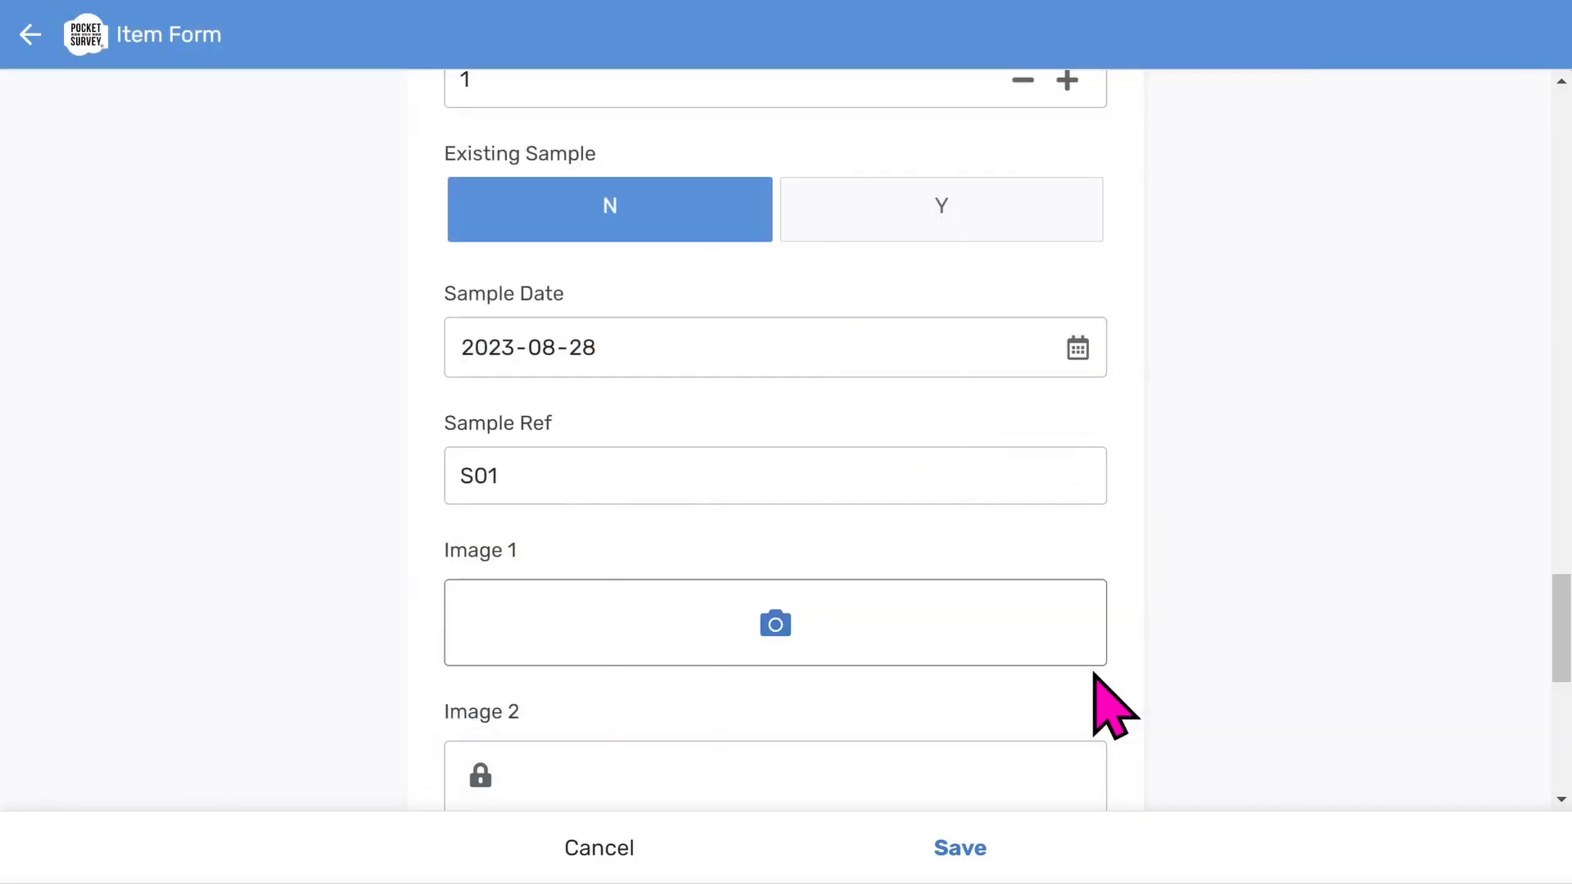
scroll(941, 602, "down", 6)
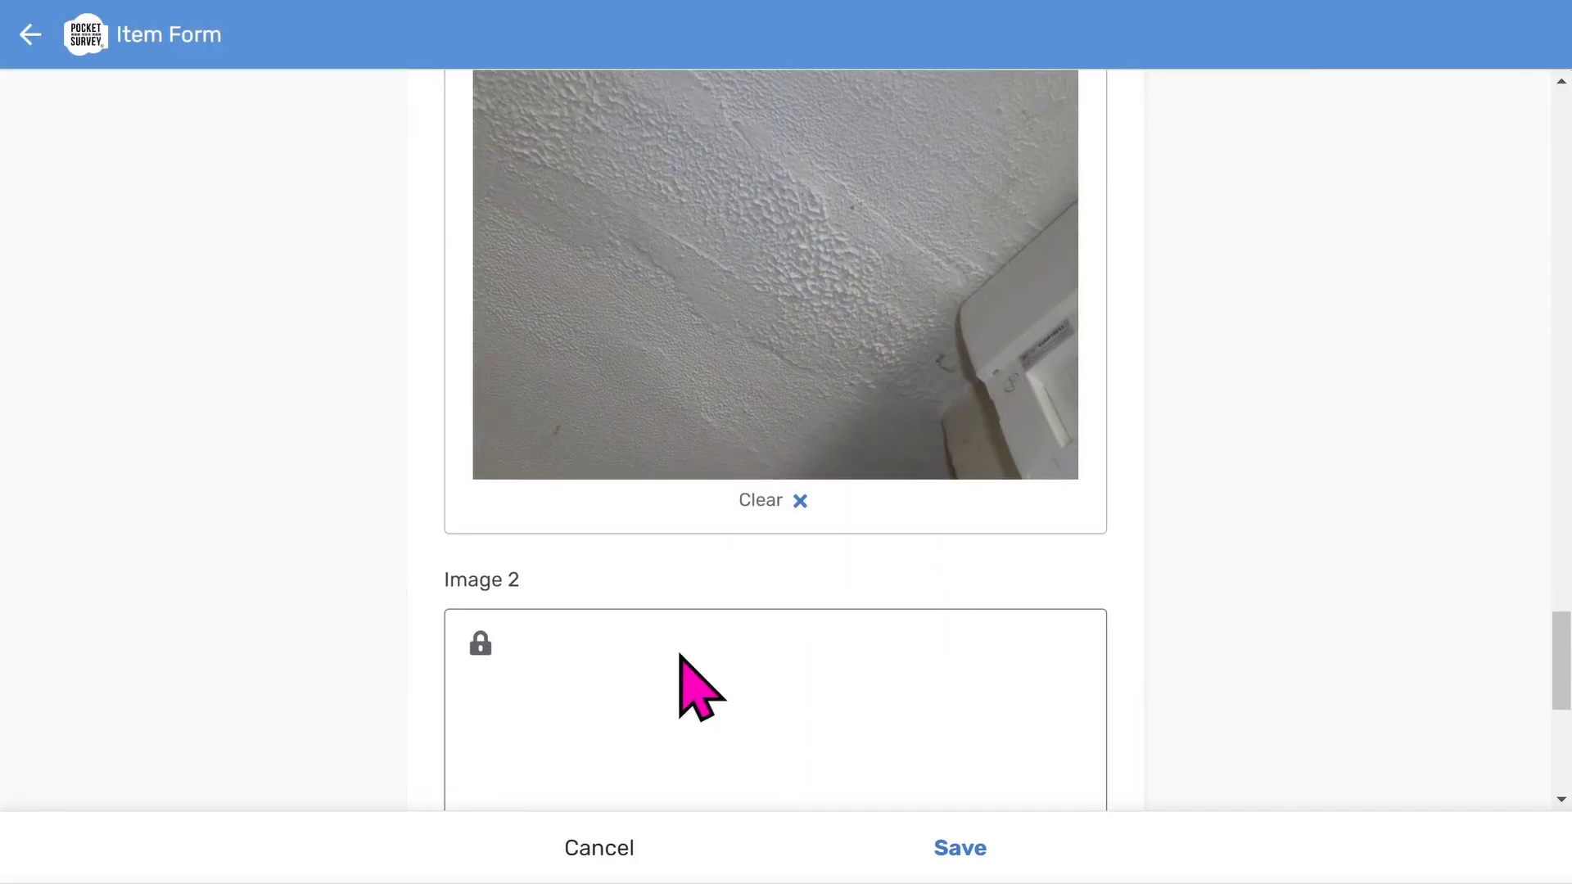
scroll(785, 701, "down", 5)
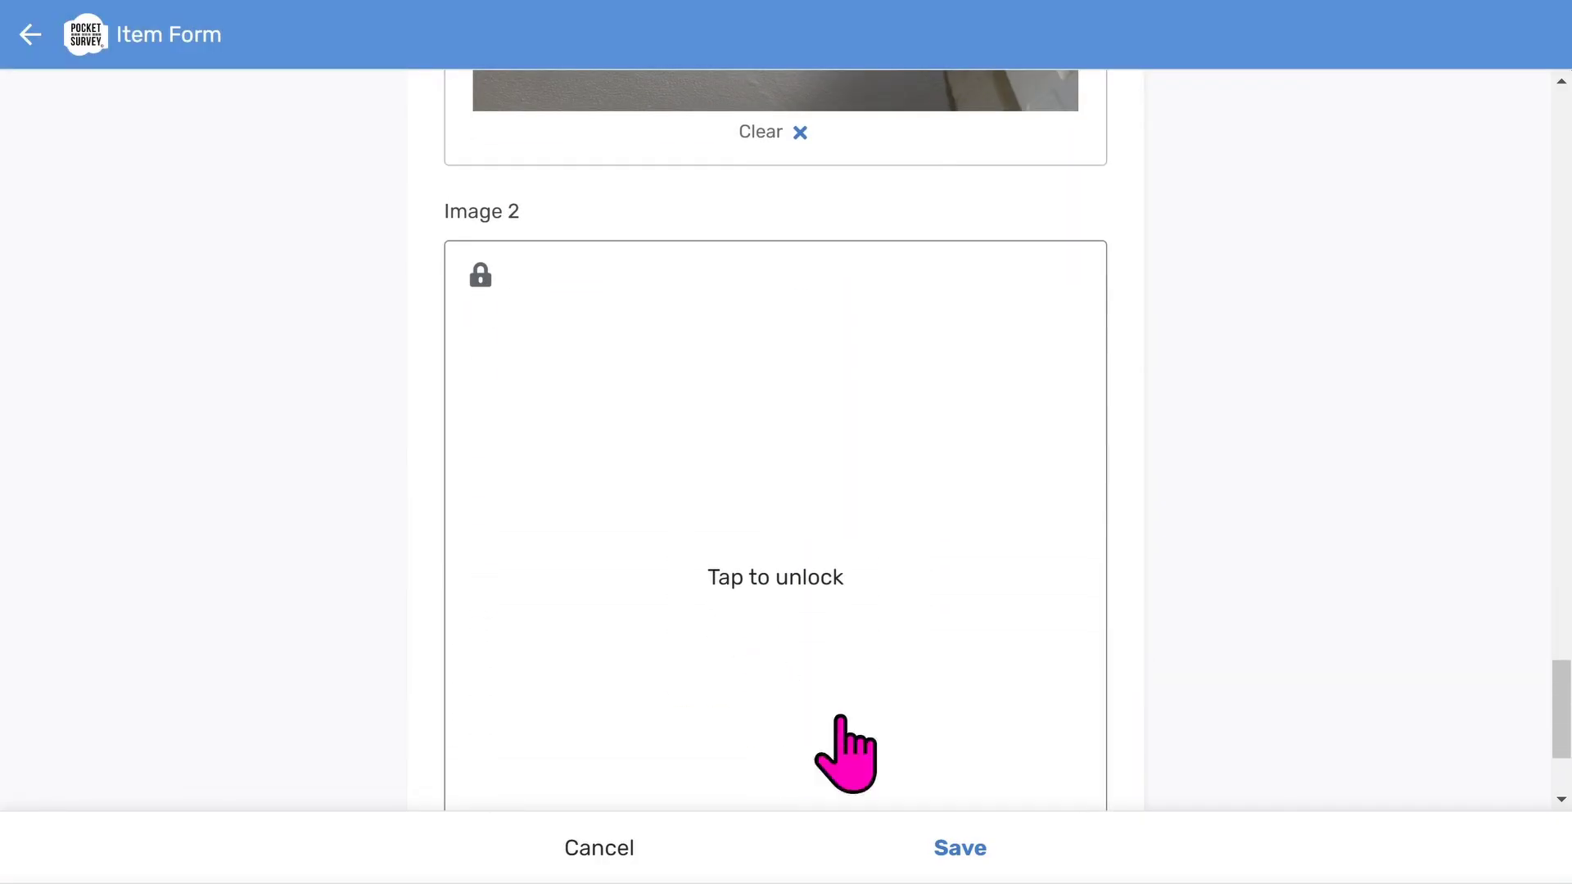
left_click(951, 848)
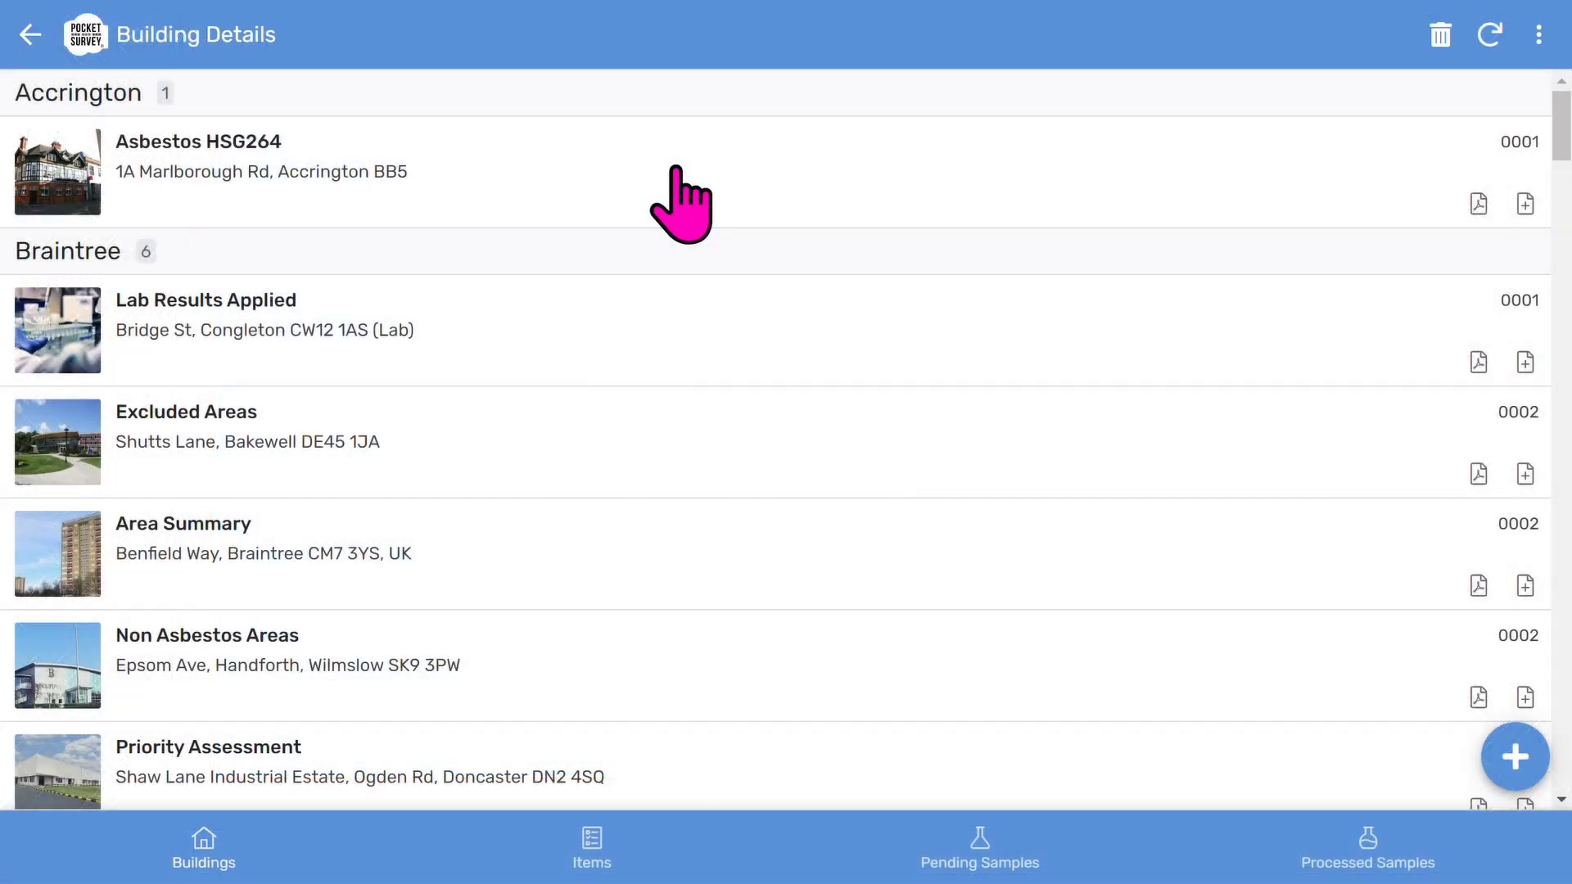
Step: Open Asbestos HSG264 and decline the Create Report, Open Report and Samples Report prompts
left_click(676, 168)
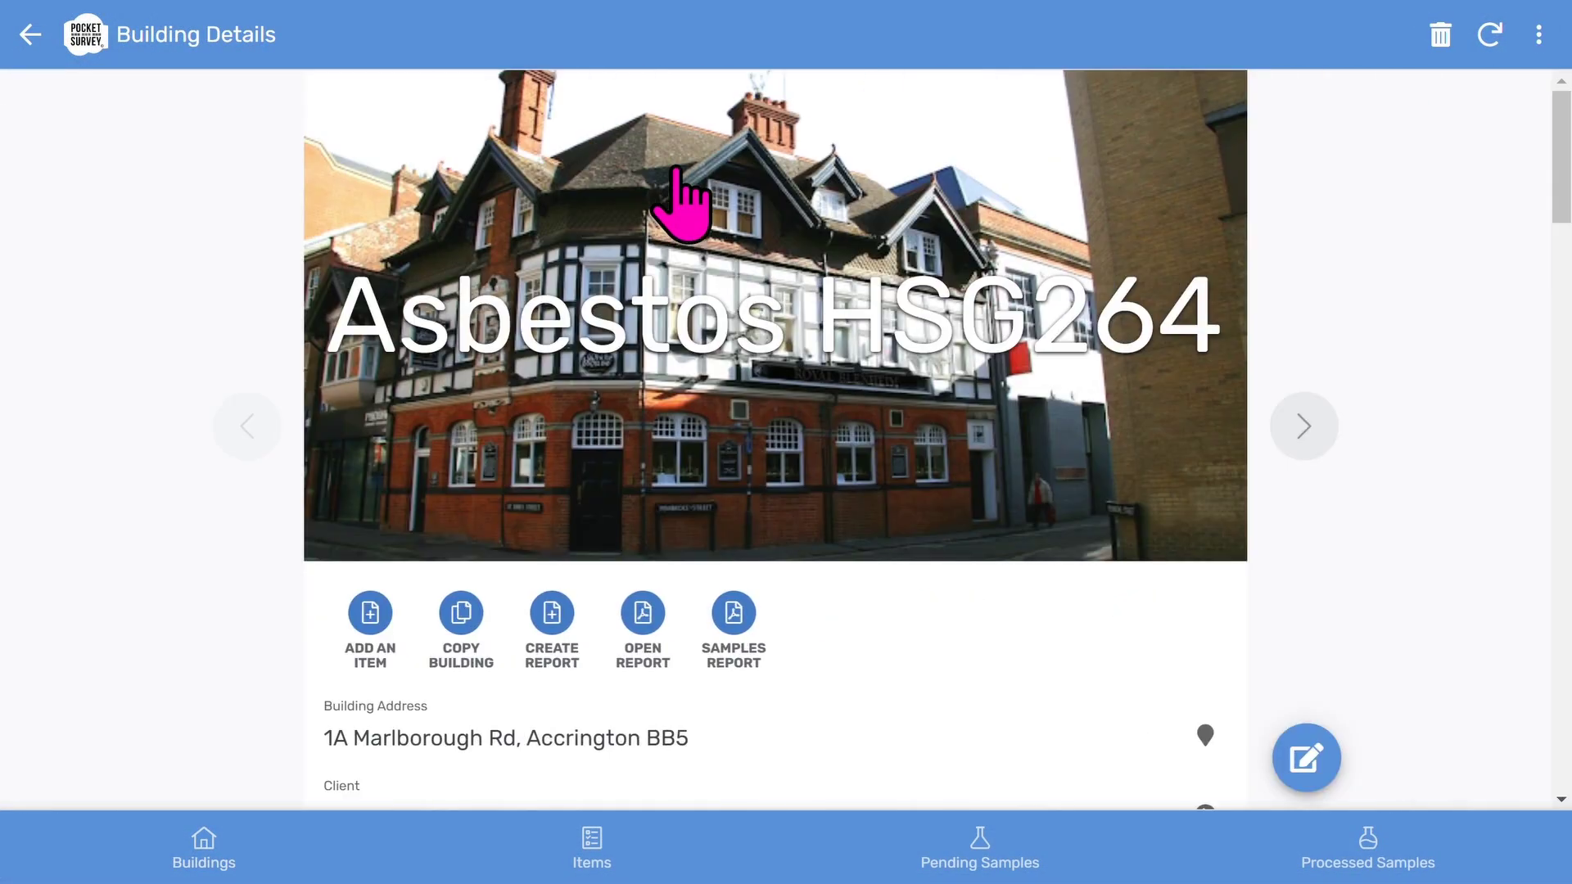
left_click(554, 647)
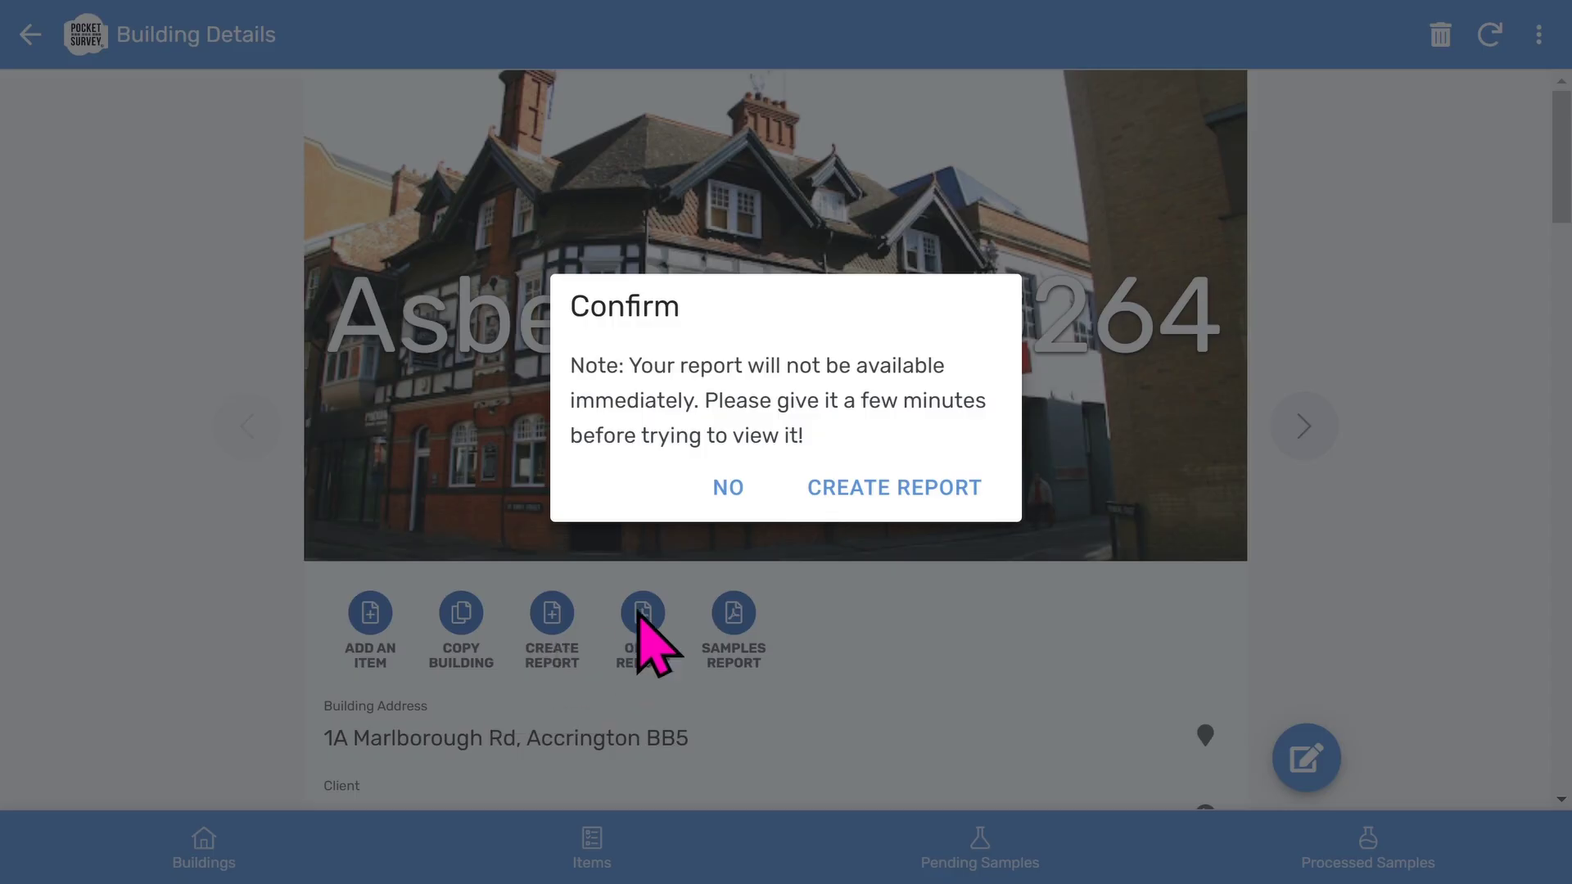
left_click(729, 489)
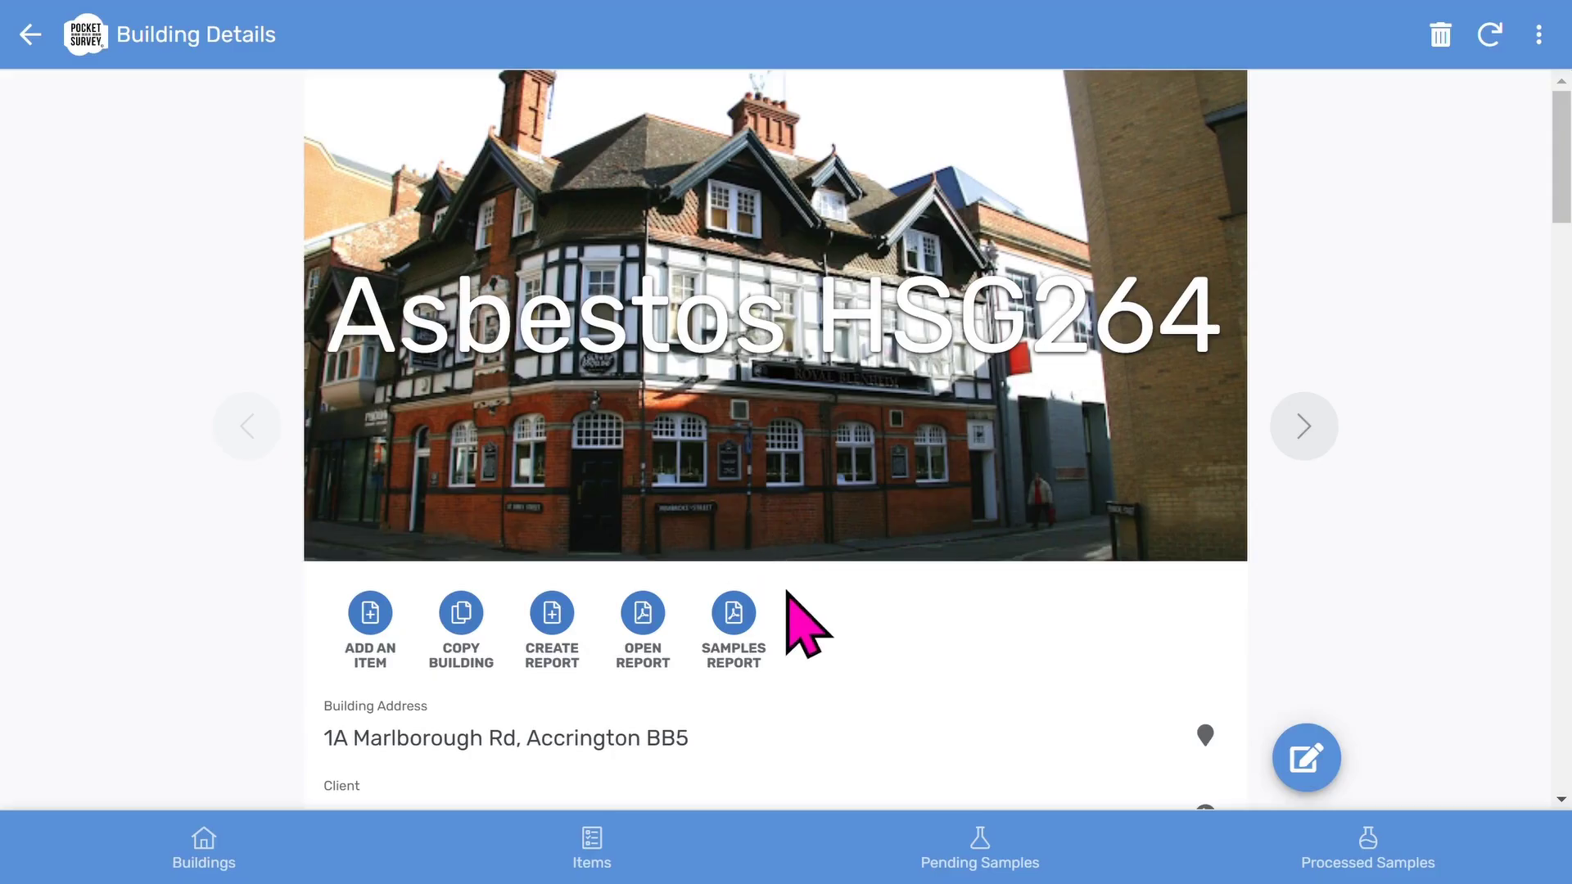
left_click(642, 618)
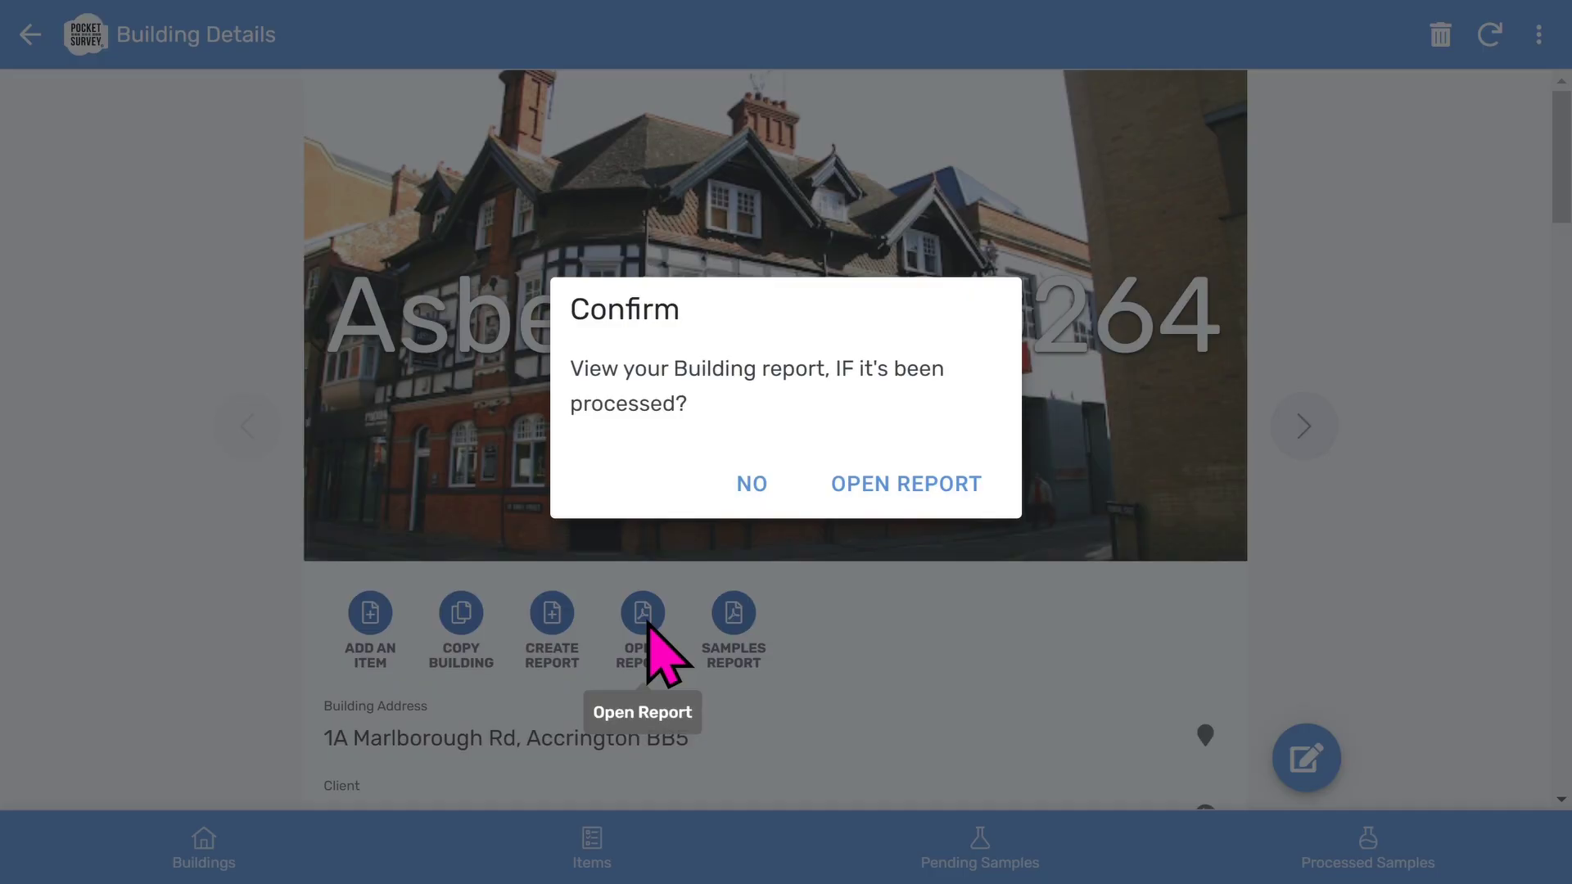
left_click(747, 485)
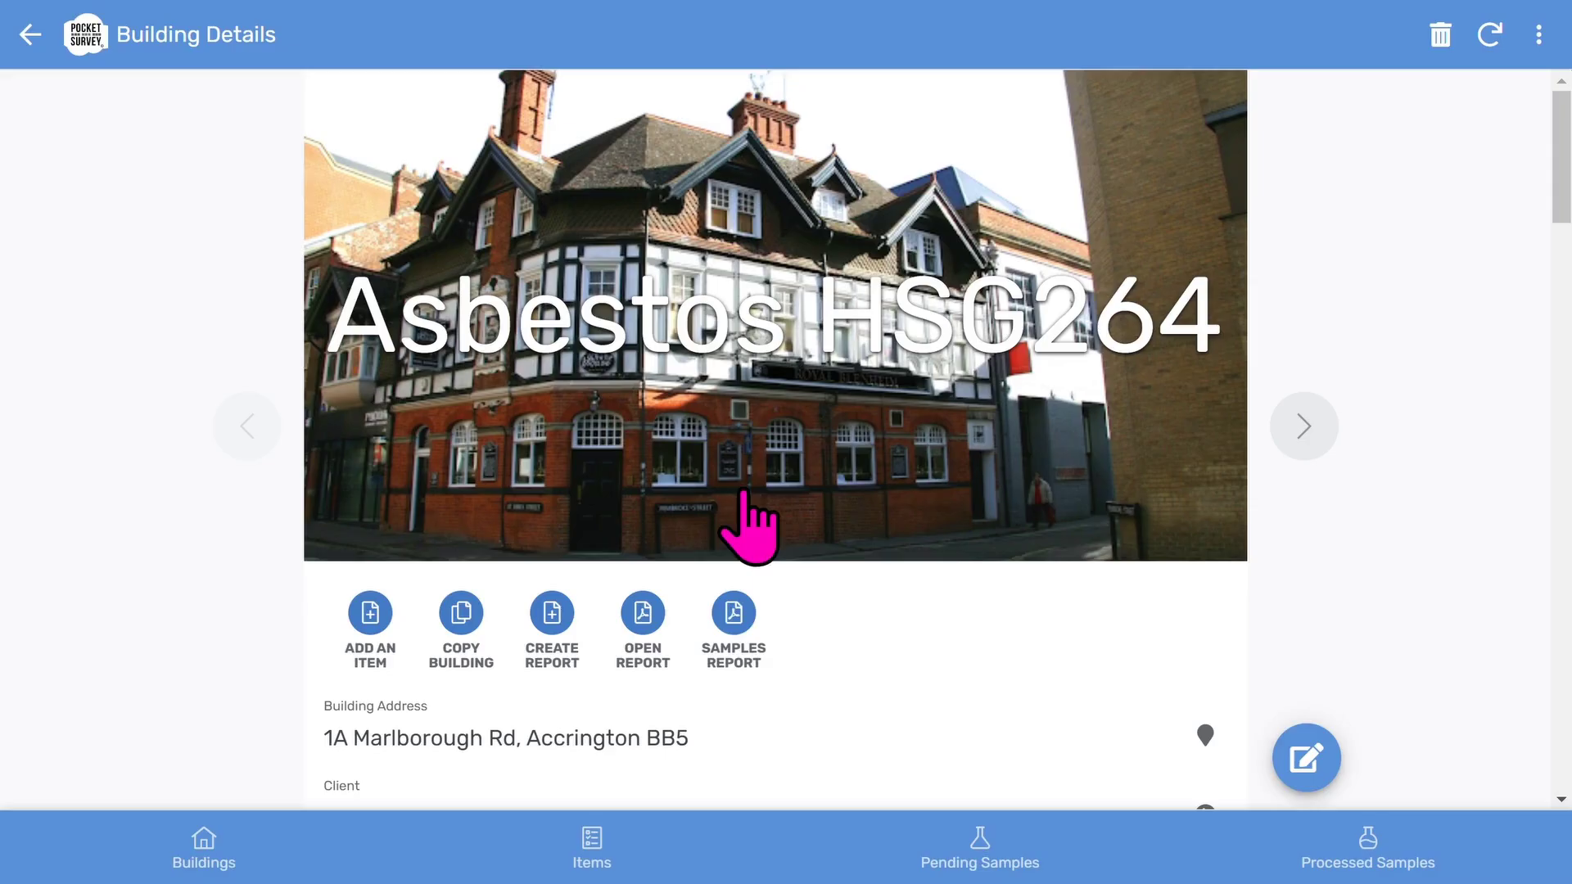
left_click(733, 616)
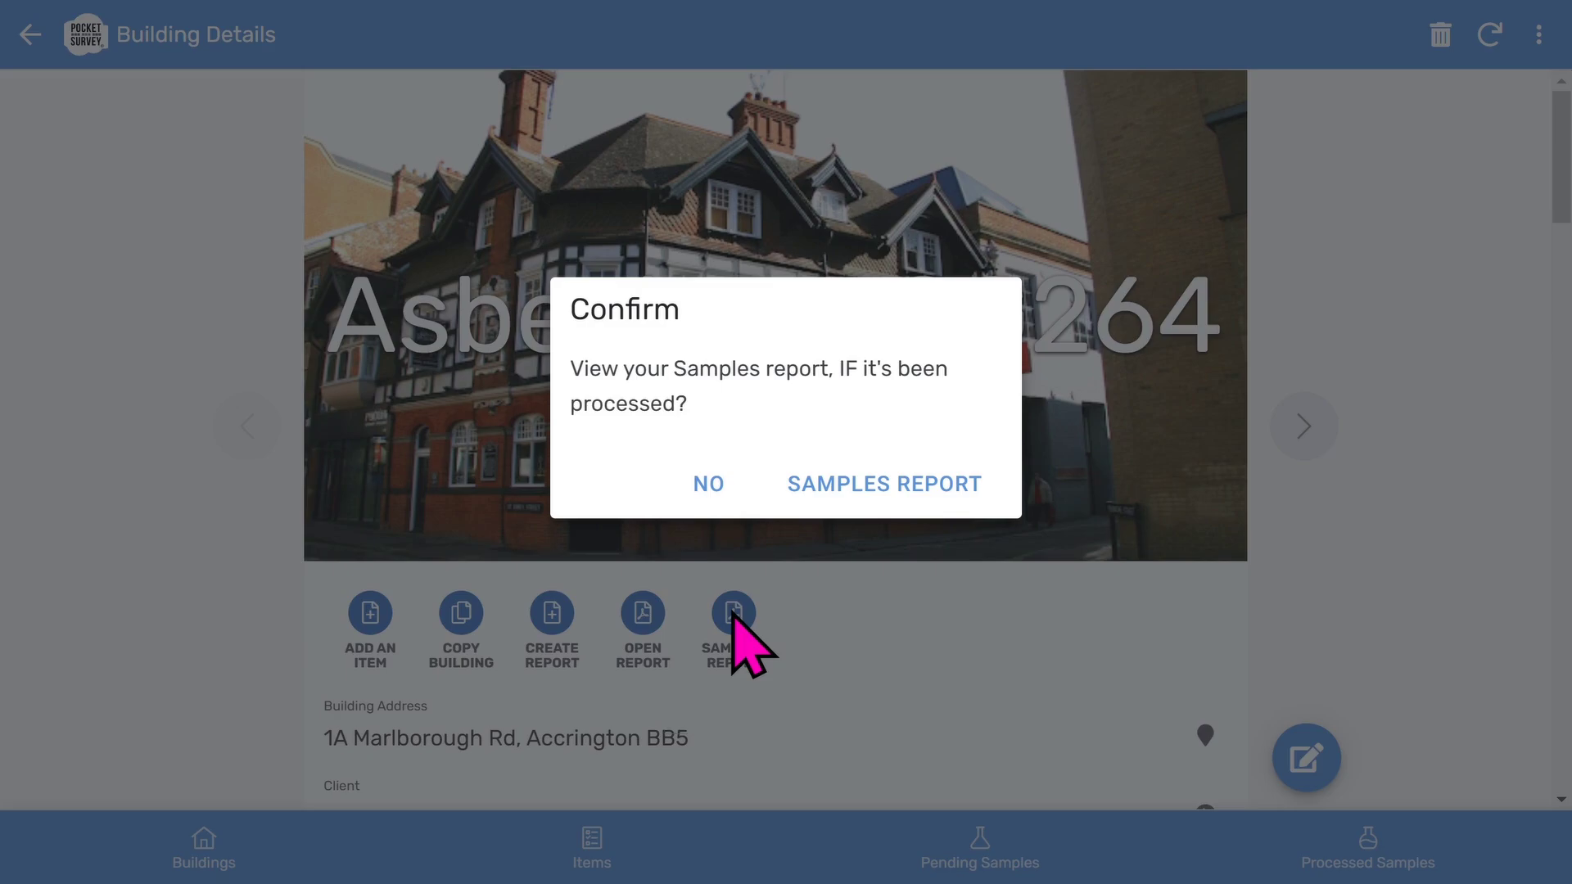
left_click(709, 485)
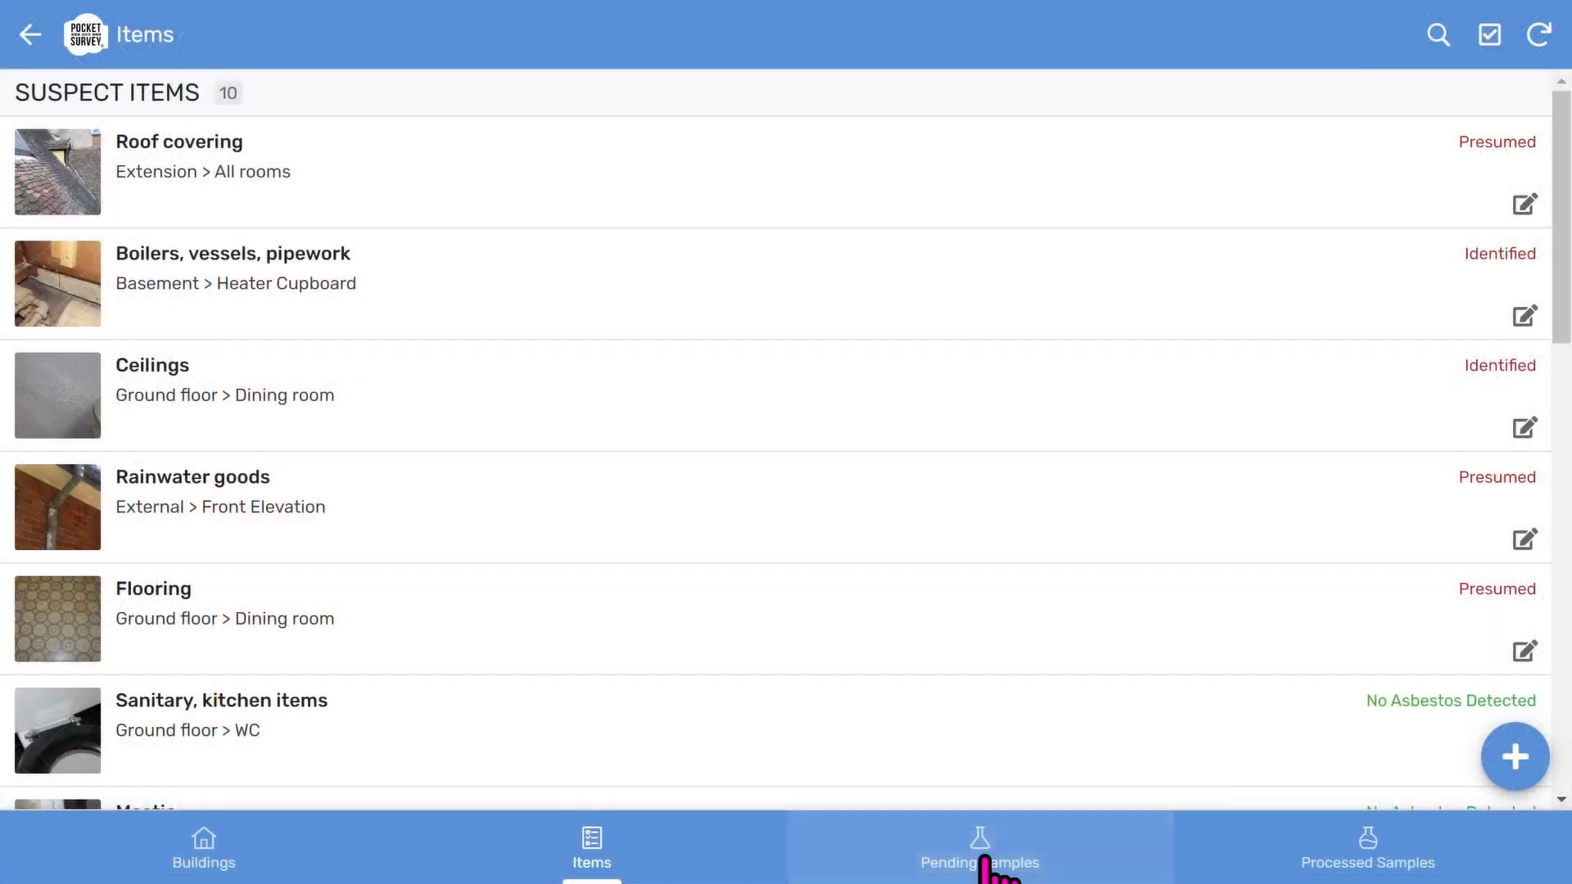
Step: Go to the Pending Samples list on the way to the Labs page
left_click(986, 857)
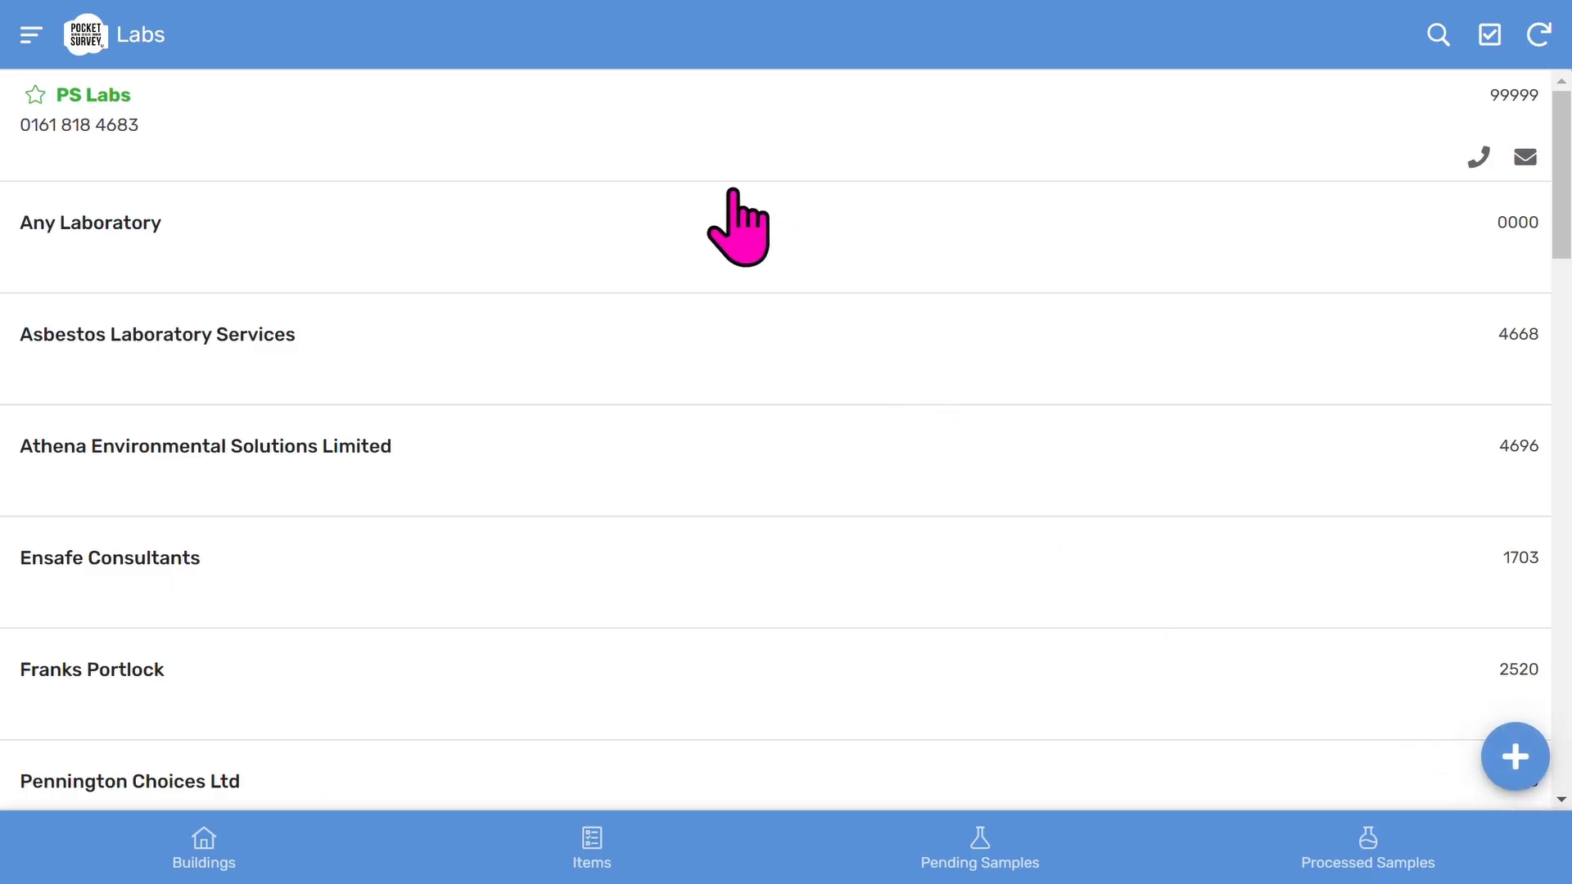
Step: Open PS Labs, toggle Default Lab off and back on, and enter edit mode
left_click(682, 155)
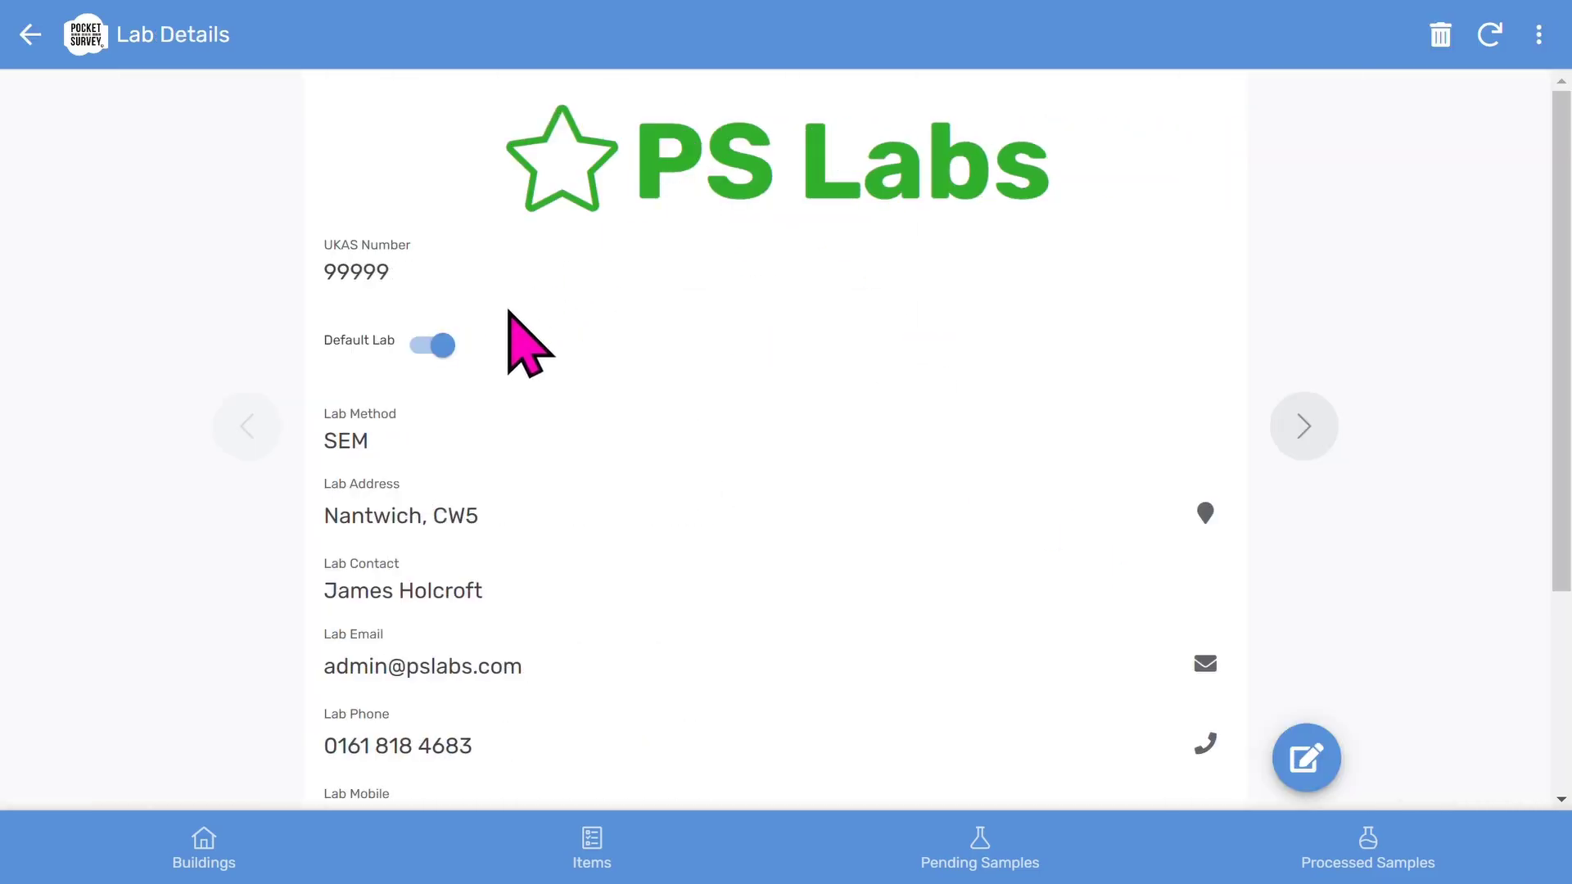
left_click(417, 347)
left_click(417, 347)
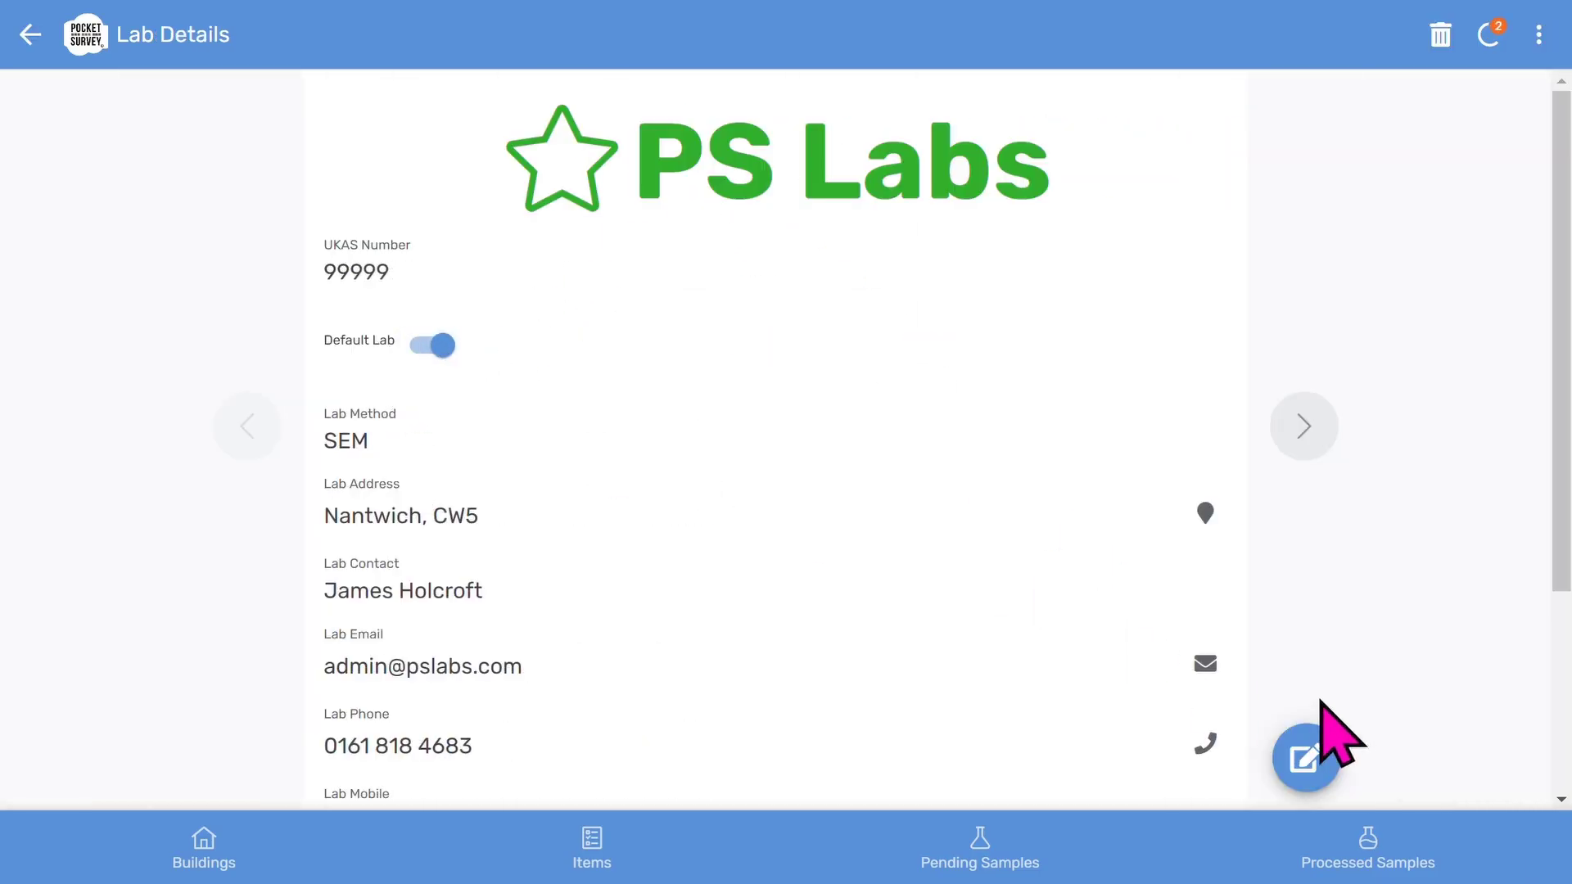
left_click(1309, 762)
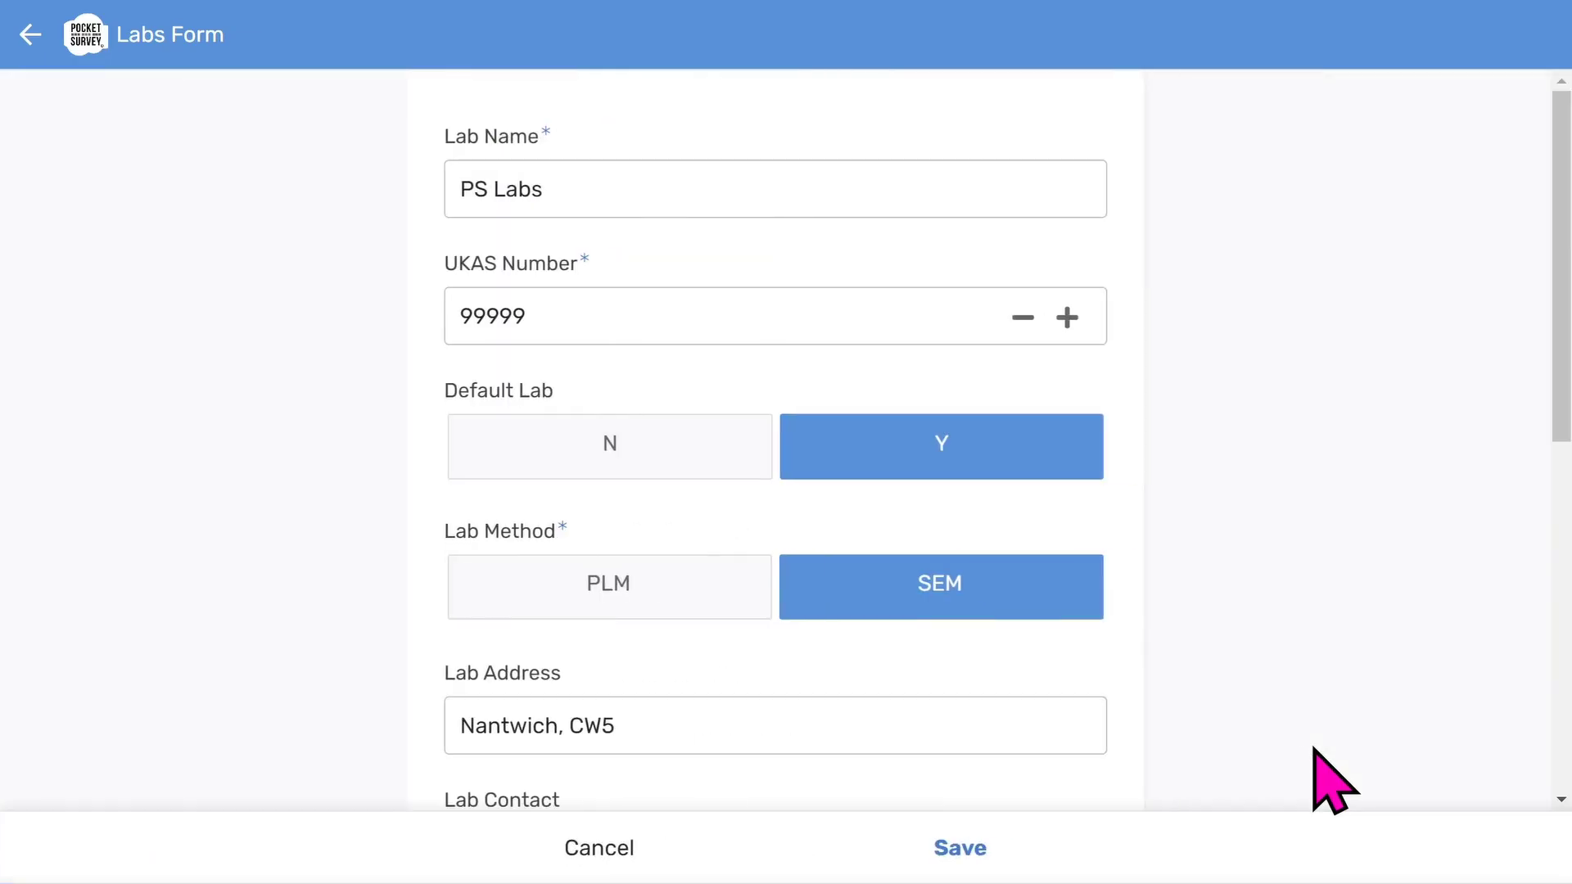